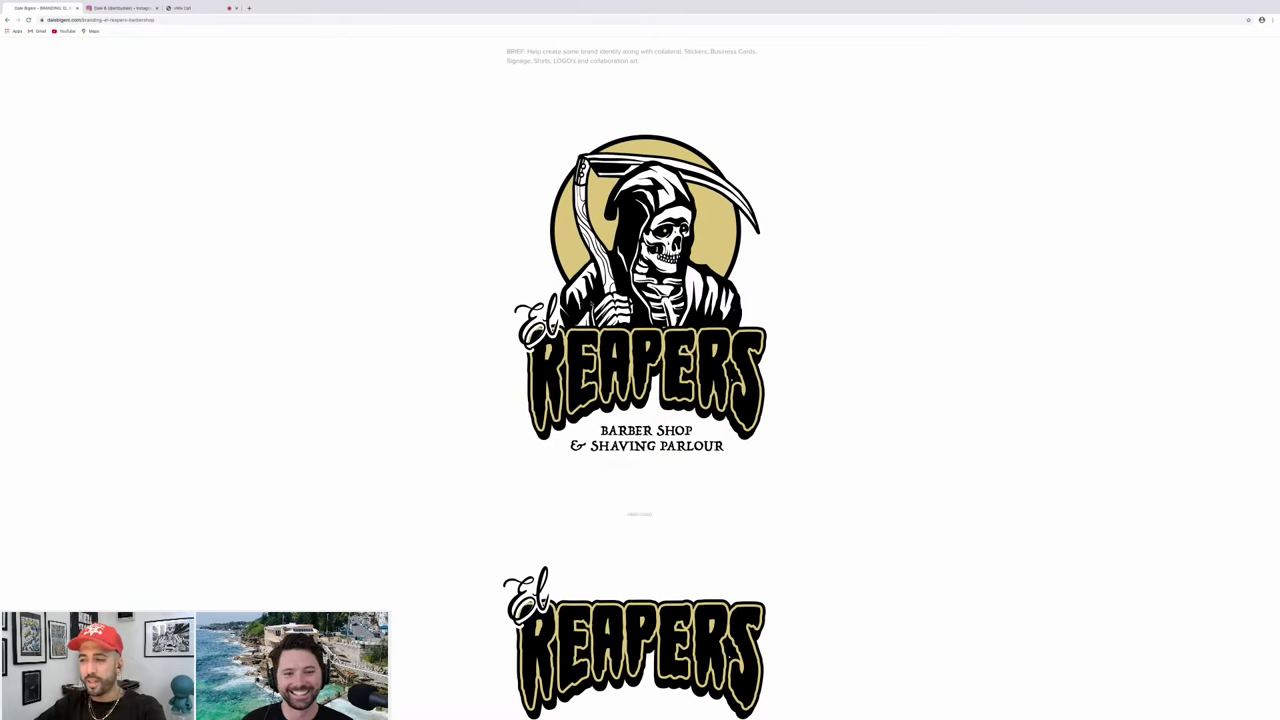
# Examine the El Reapers main reaper logo and its two wordmark variations on the branding project page.
pyautogui.scroll(-1, 570, 306)
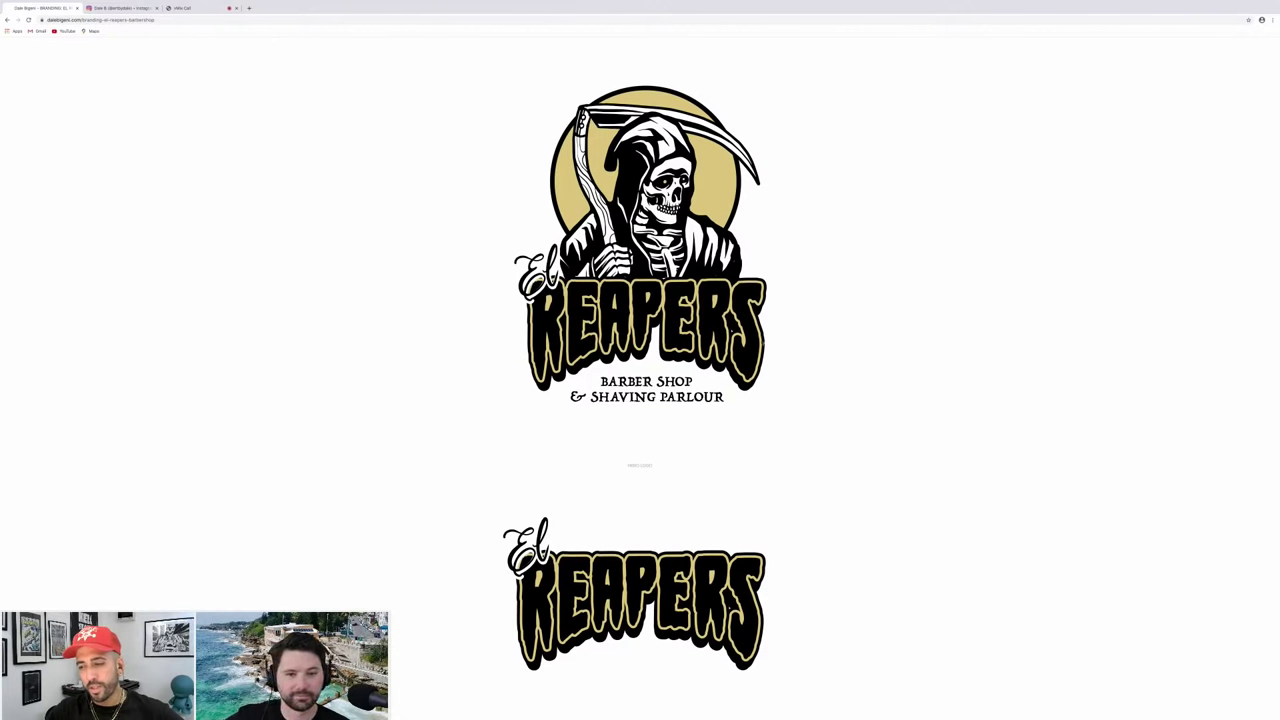
pyautogui.scroll(-1, 583, 432)
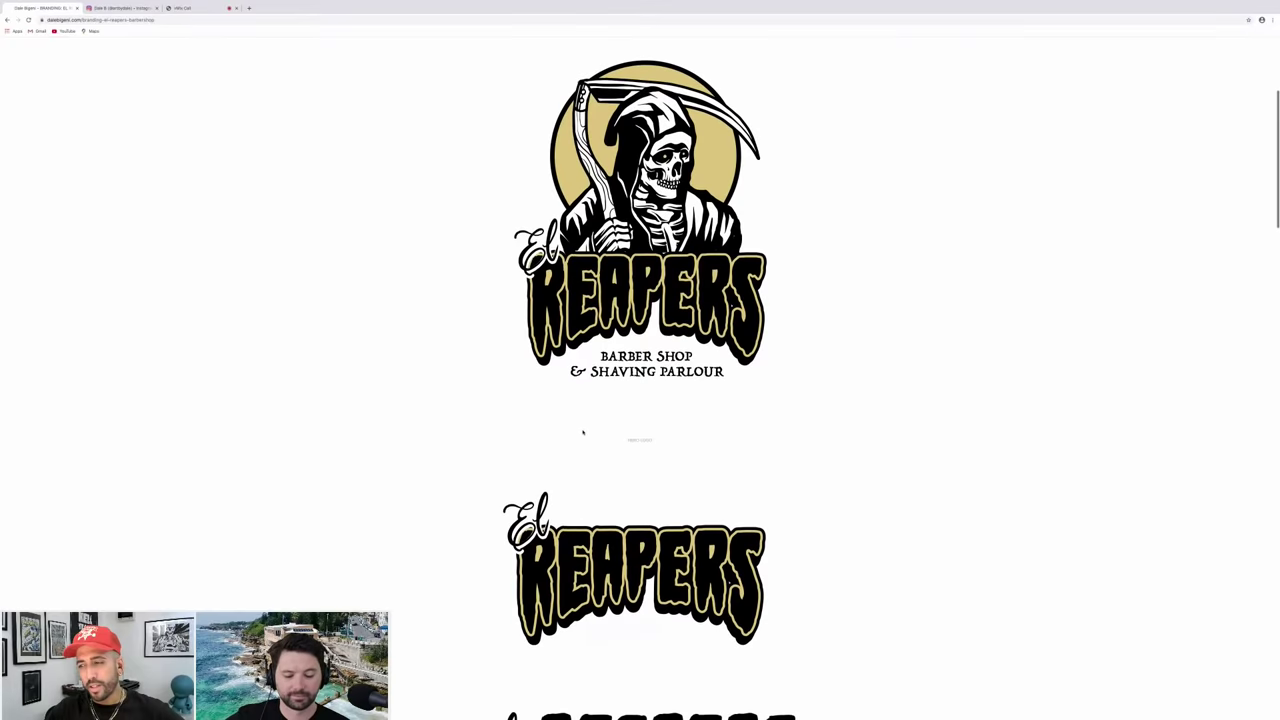
pyautogui.scroll(-4, 583, 432)
pyautogui.scroll(-1, 582, 432)
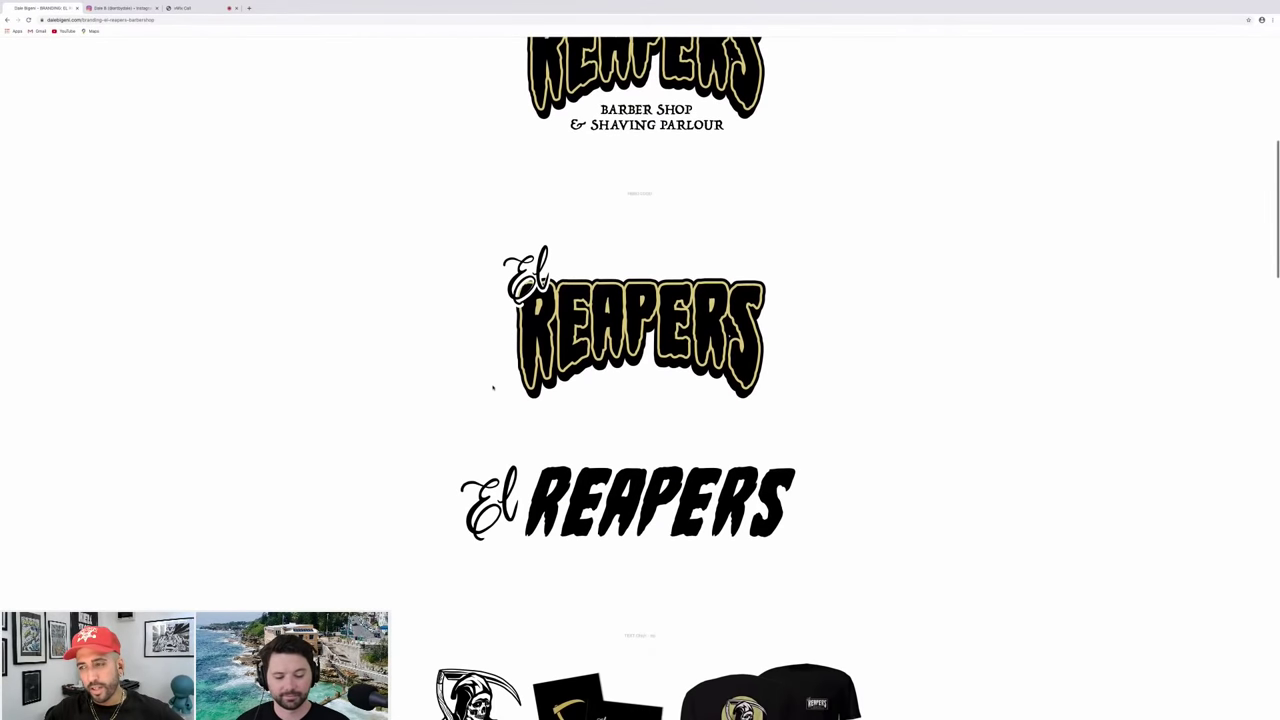
pyautogui.scroll(-1, 576, 438)
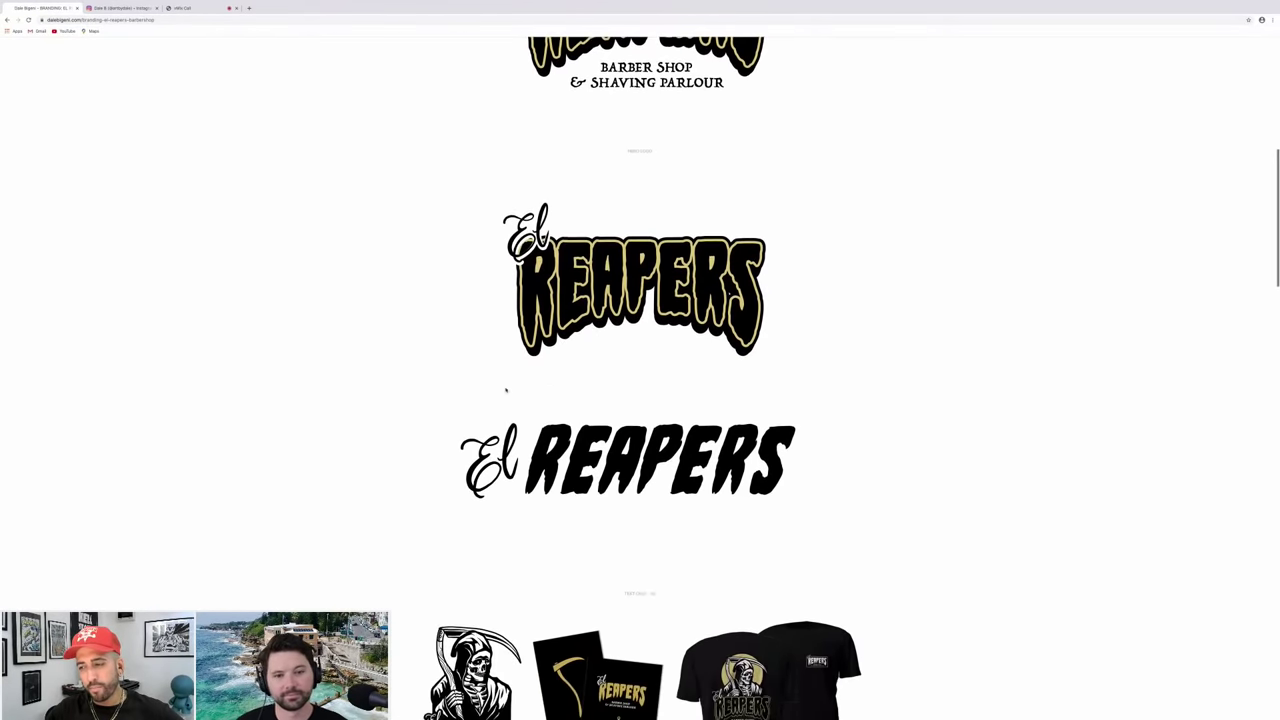
pyautogui.scroll(-3, 671, 474)
pyautogui.scroll(-1, 671, 474)
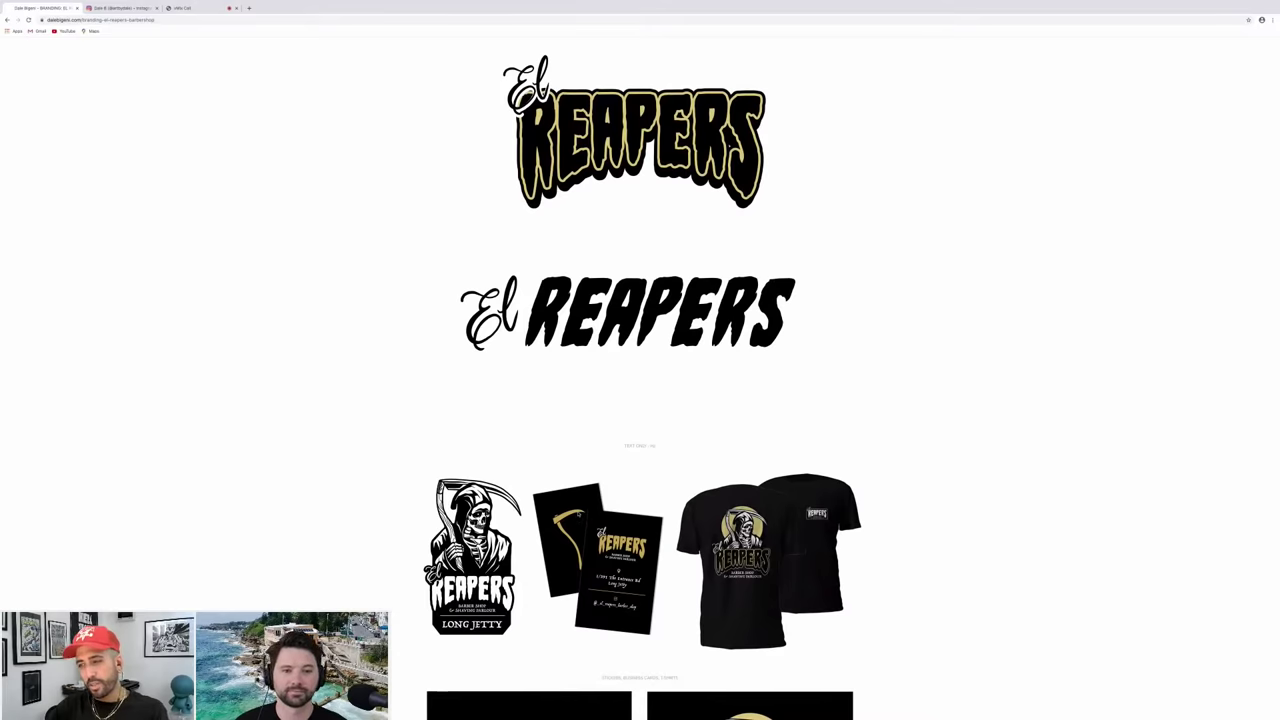
pyautogui.scroll(3, 578, 512)
pyautogui.scroll(4, 578, 512)
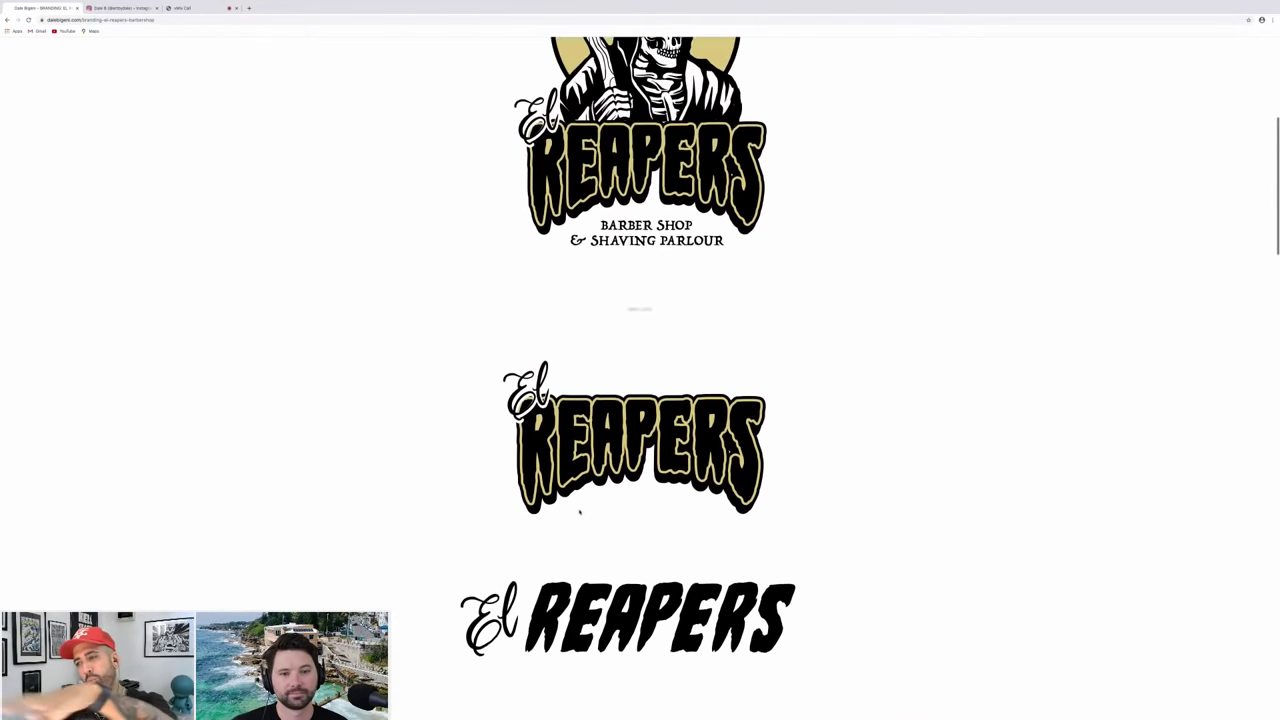
pyautogui.scroll(-8, 579, 512)
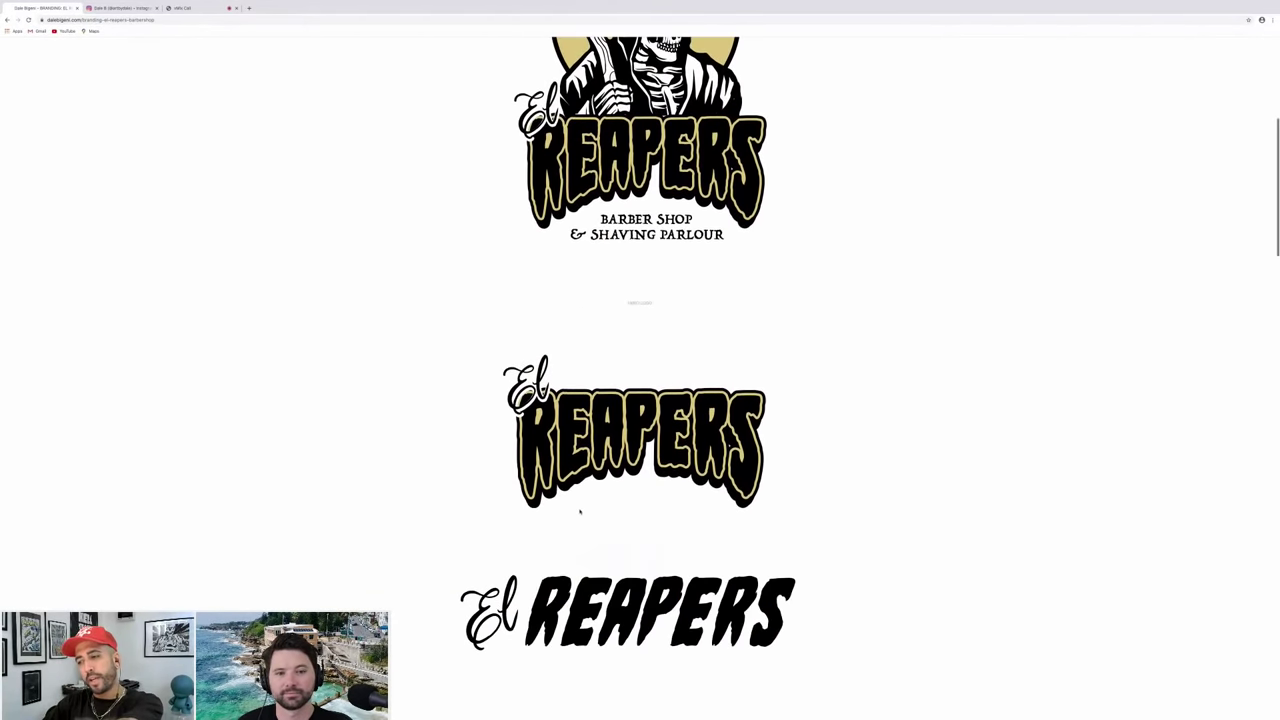
# Review the El Reapers collateral, from the sticker, business cards and voucher to the alternate logos, lowrider artwork and T-shirt mockup.
pyautogui.scroll(-3, 579, 511)
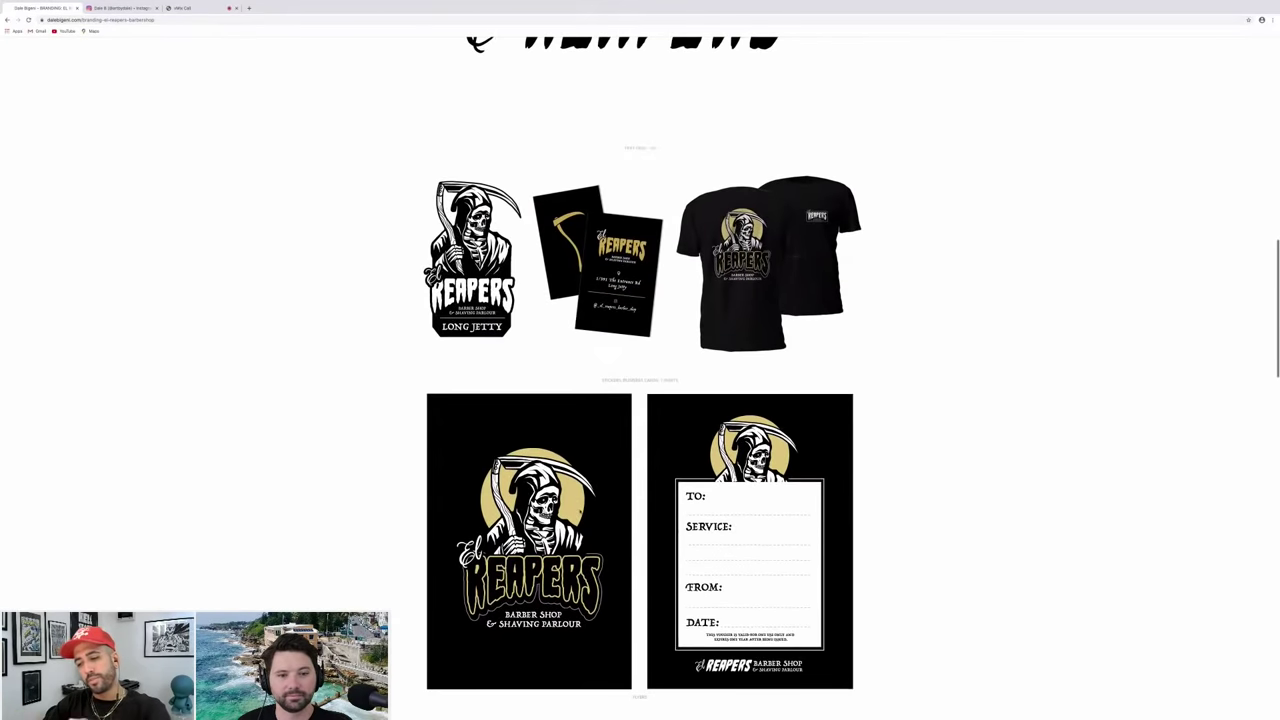
pyautogui.scroll(-1, 579, 511)
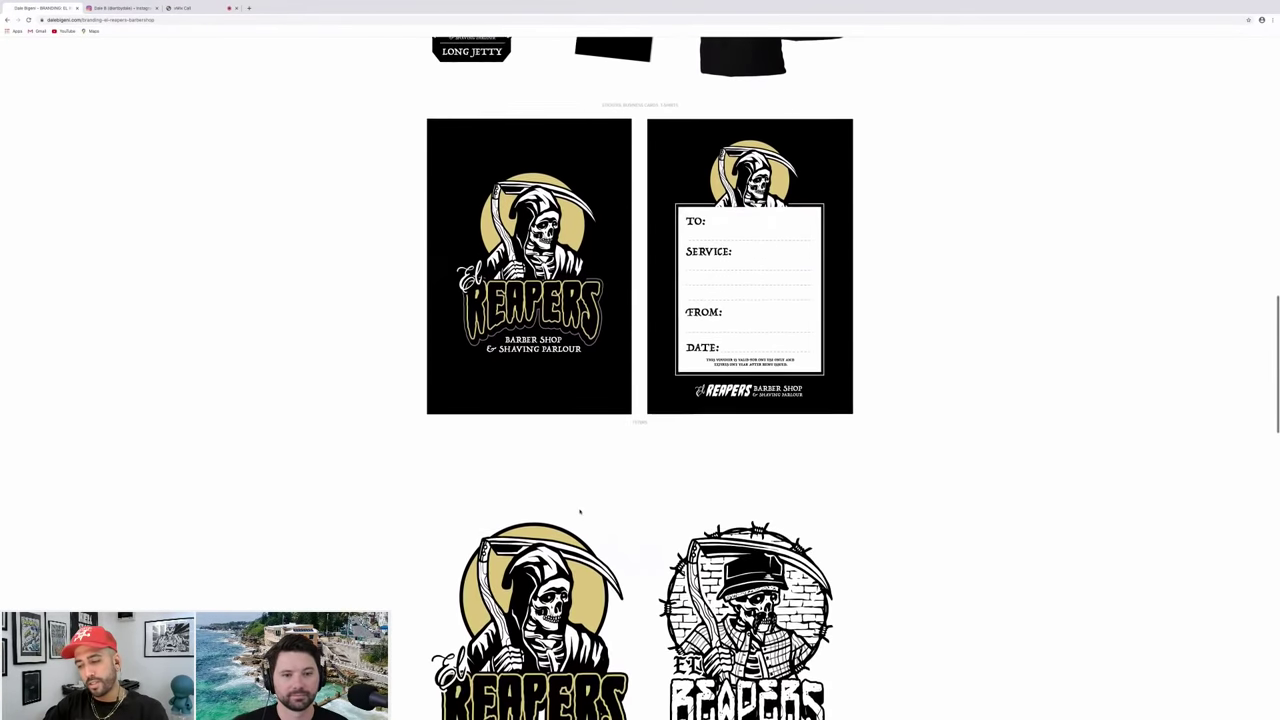
pyautogui.scroll(-1, 579, 511)
pyautogui.scroll(-1, 579, 511)
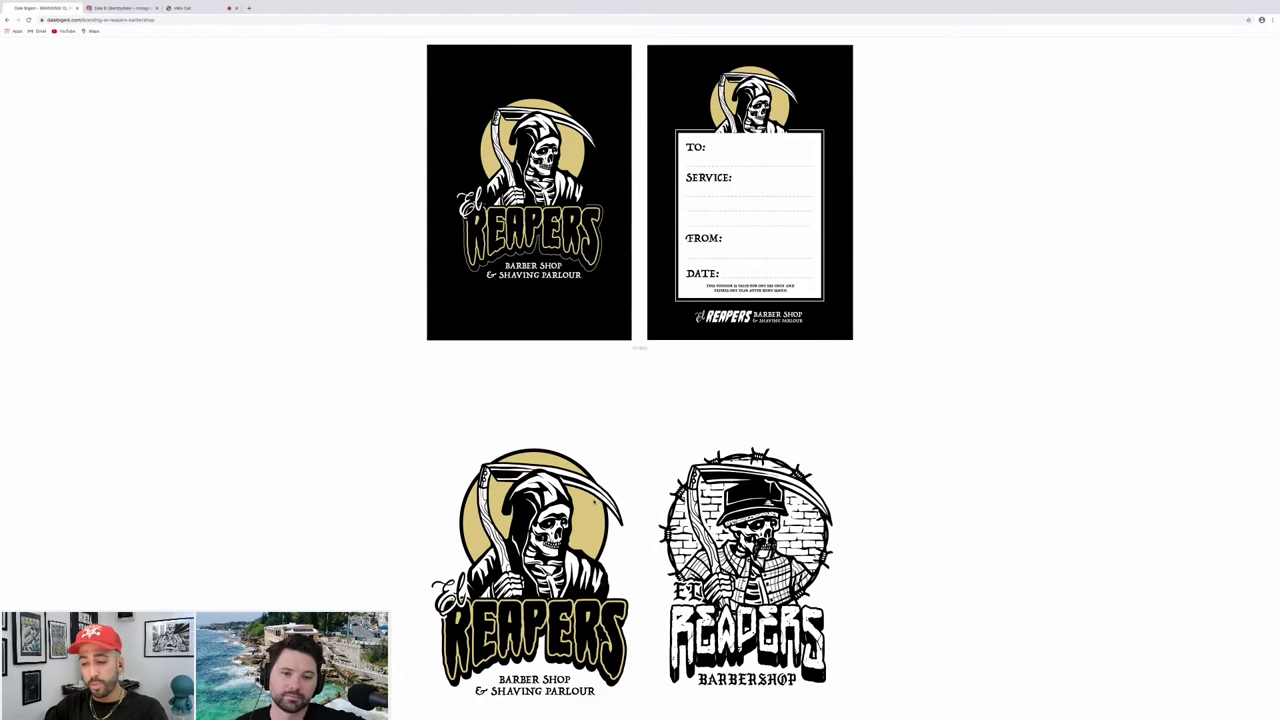
pyautogui.scroll(-5, 593, 505)
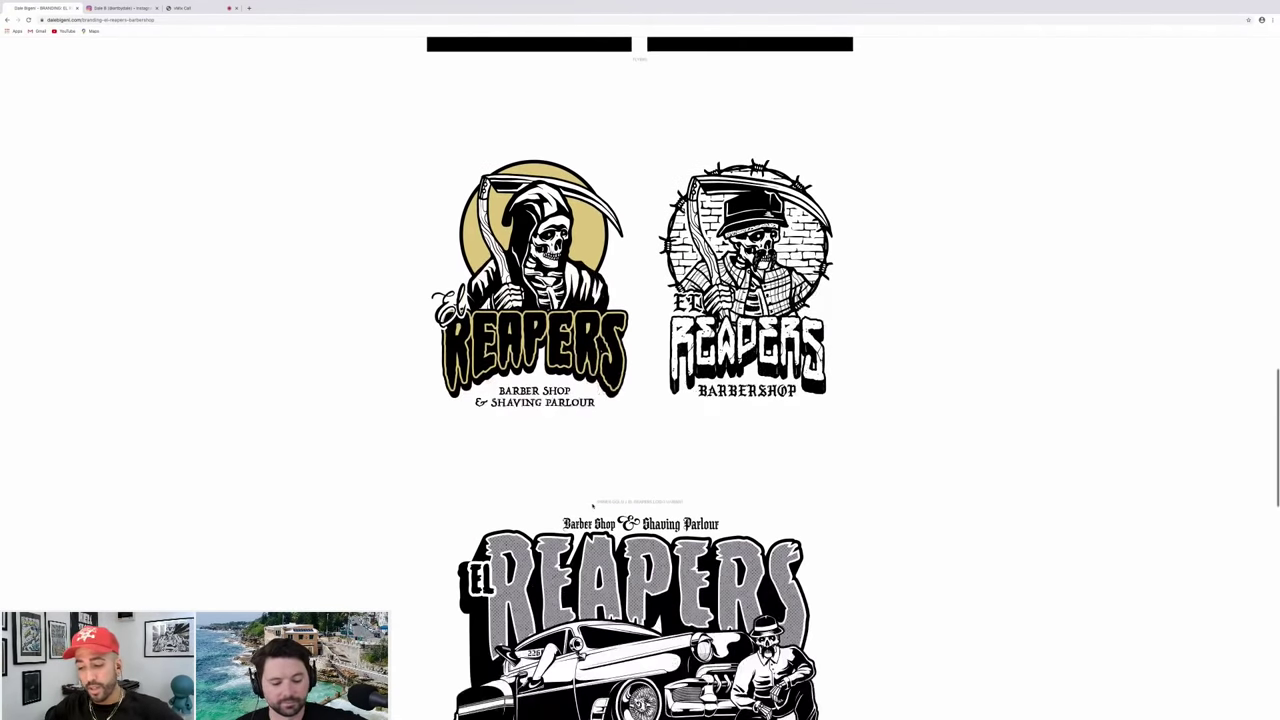
pyautogui.scroll(-4, 592, 504)
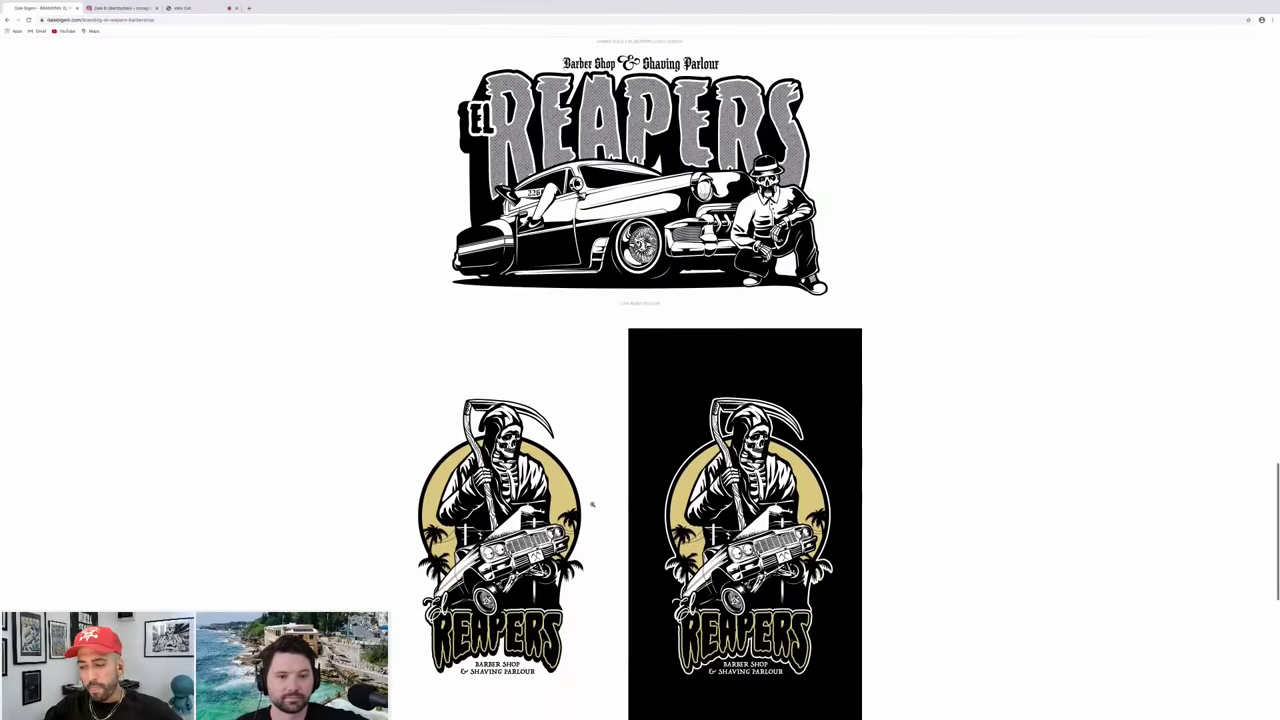
pyautogui.scroll(-4, 592, 505)
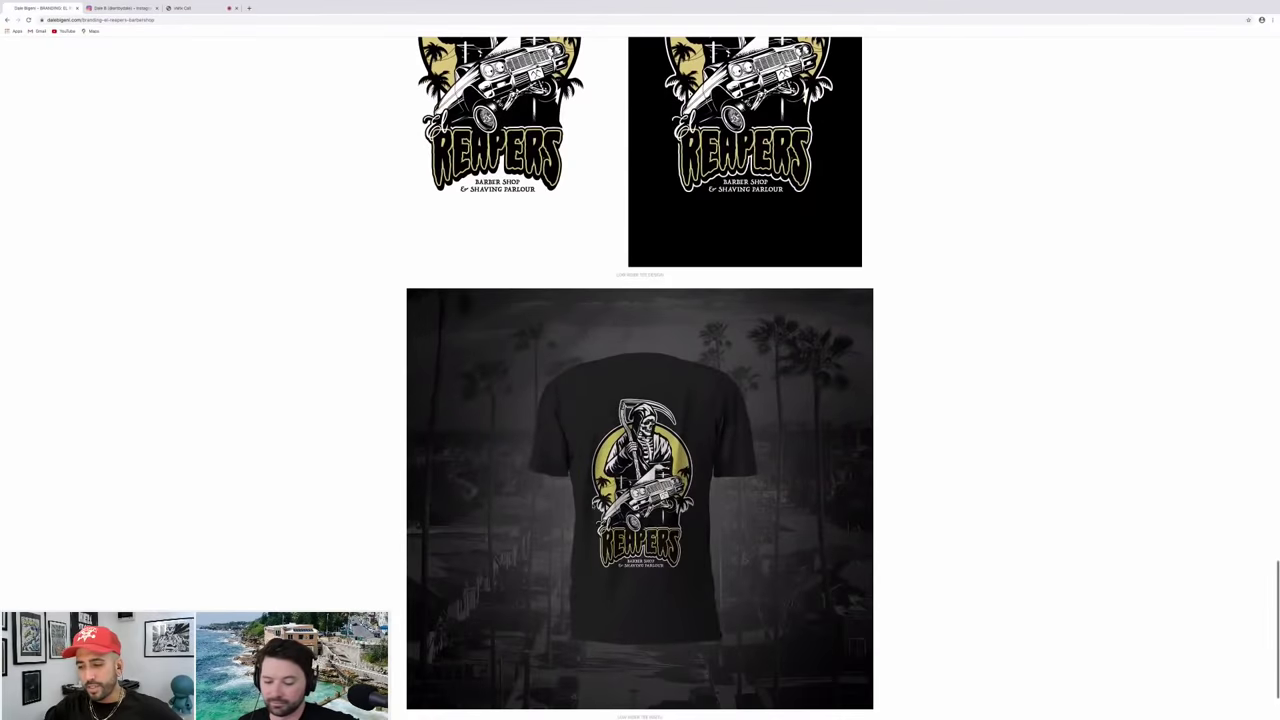
# Return to the start of the El Reapers project and review the main reaper logo and project brief.
pyautogui.scroll(4, 592, 506)
pyautogui.scroll(12, 592, 506)
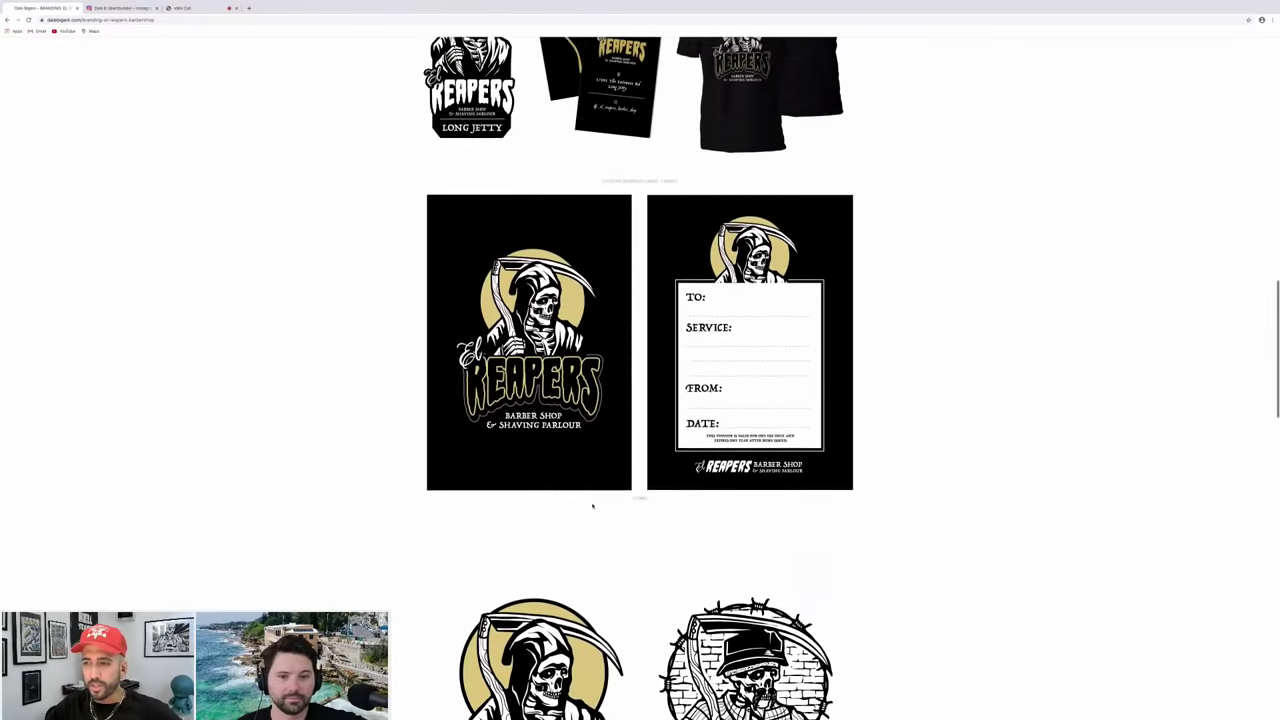
pyautogui.scroll(3, 591, 504)
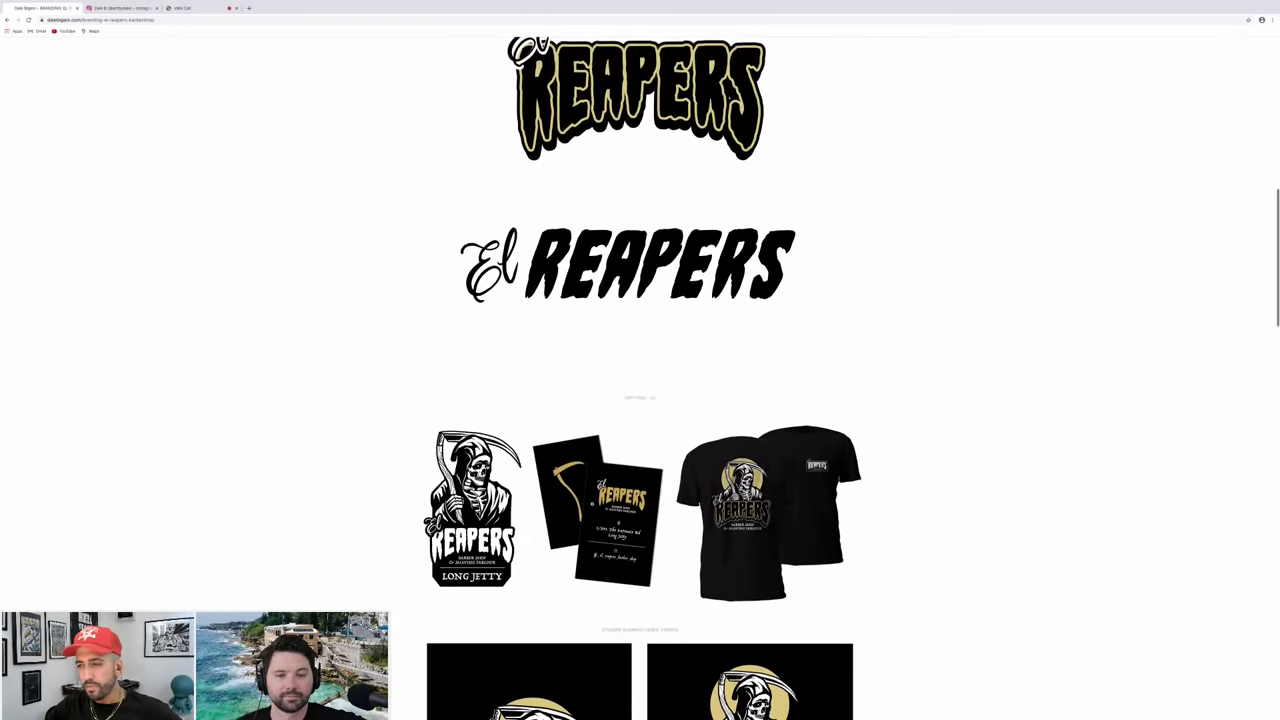
pyautogui.scroll(5, 592, 505)
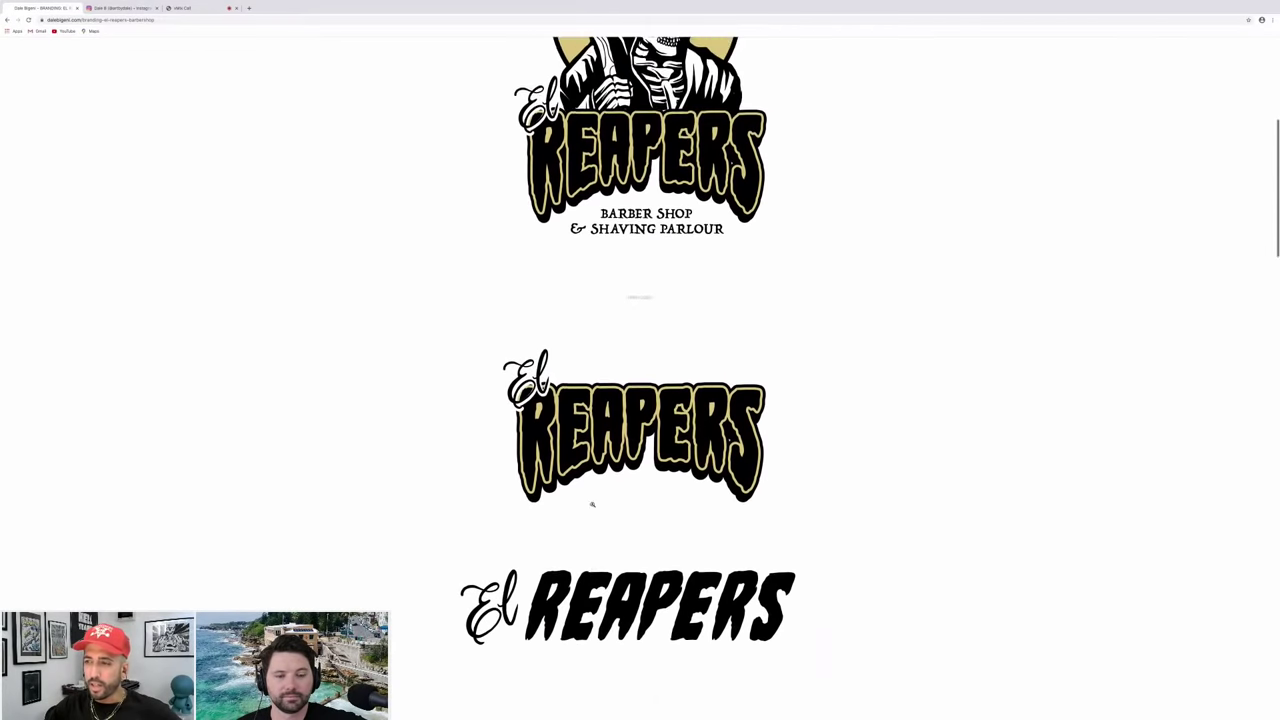
pyautogui.scroll(-1, 592, 505)
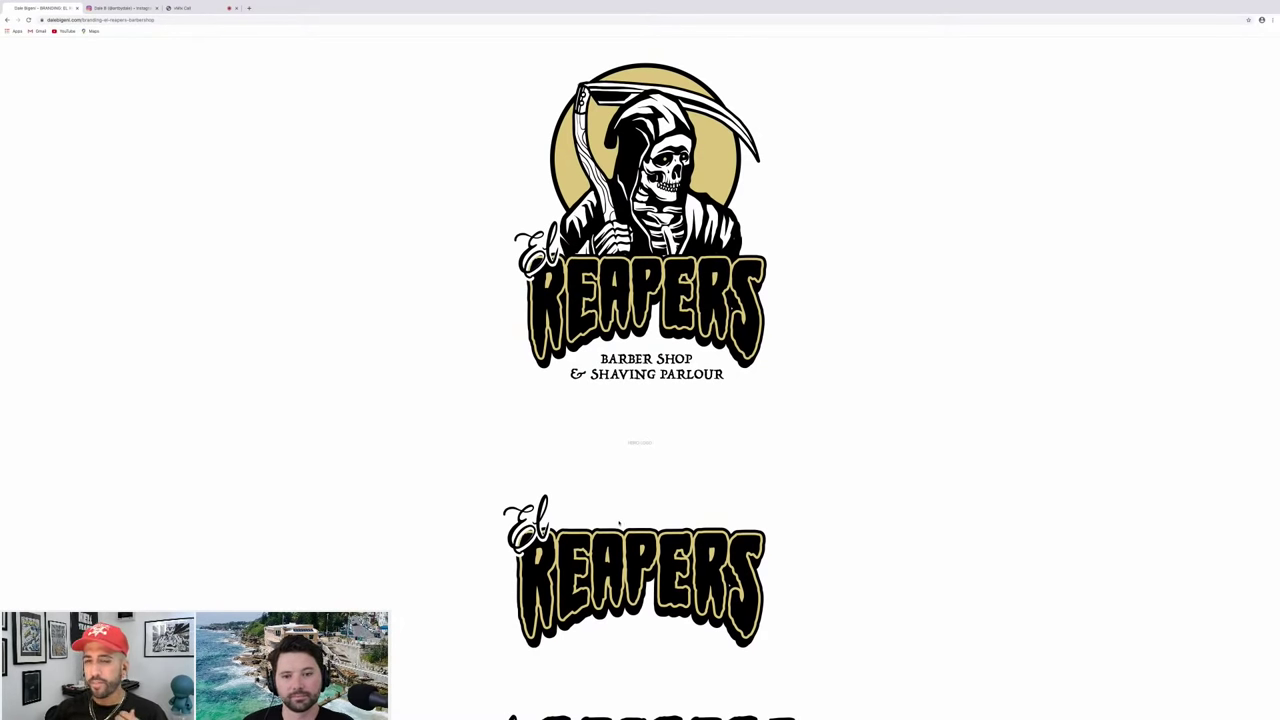
pyautogui.scroll(-1, 675, 407)
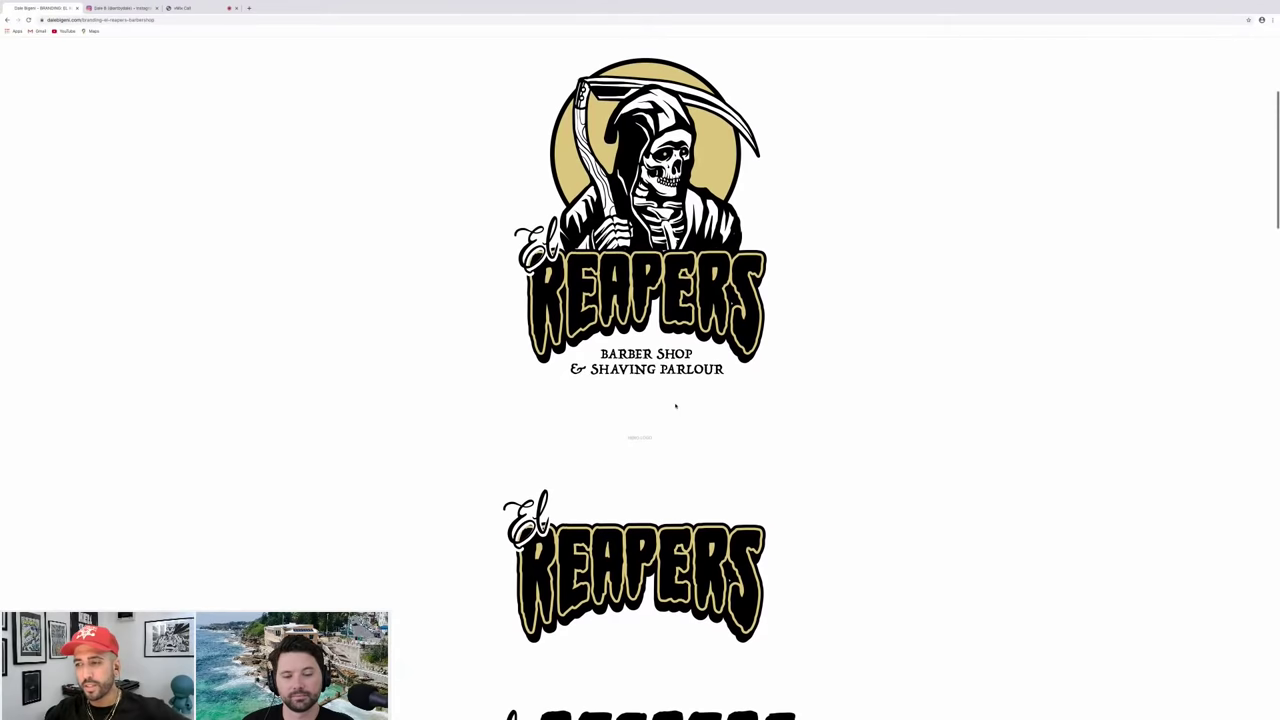
pyautogui.scroll(-1, 640, 380)
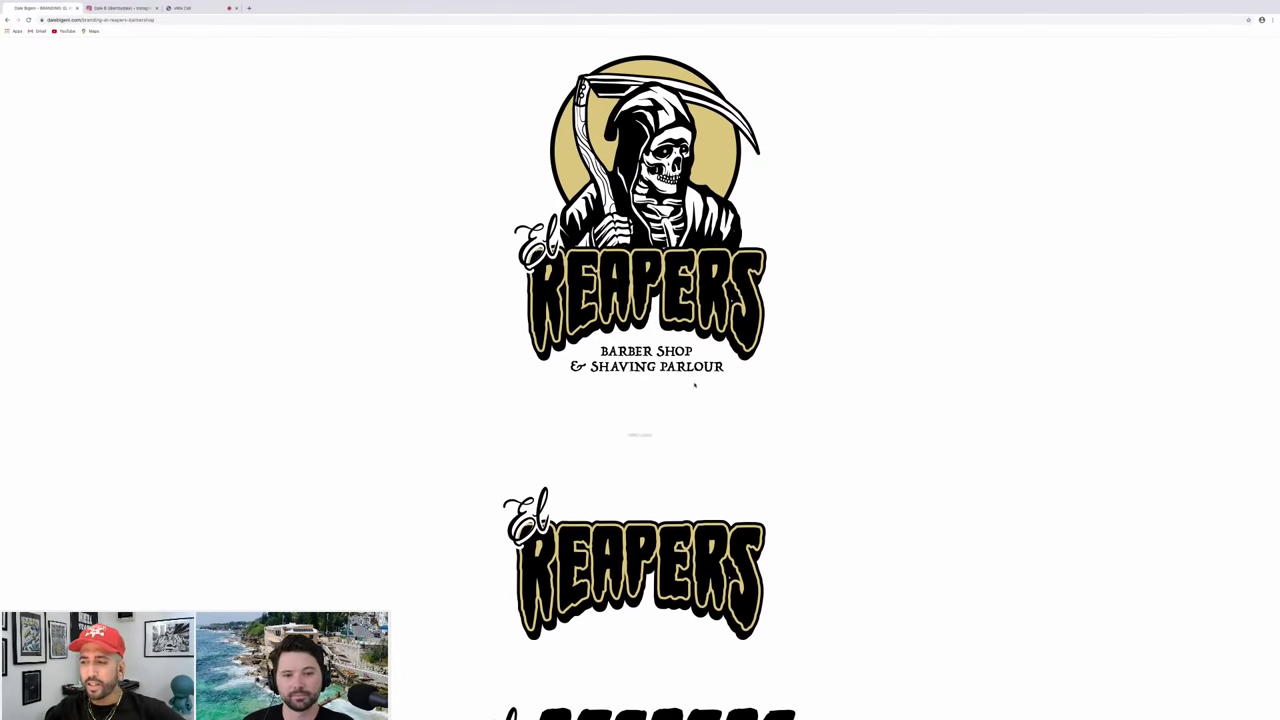
pyautogui.scroll(-1, 670, 392)
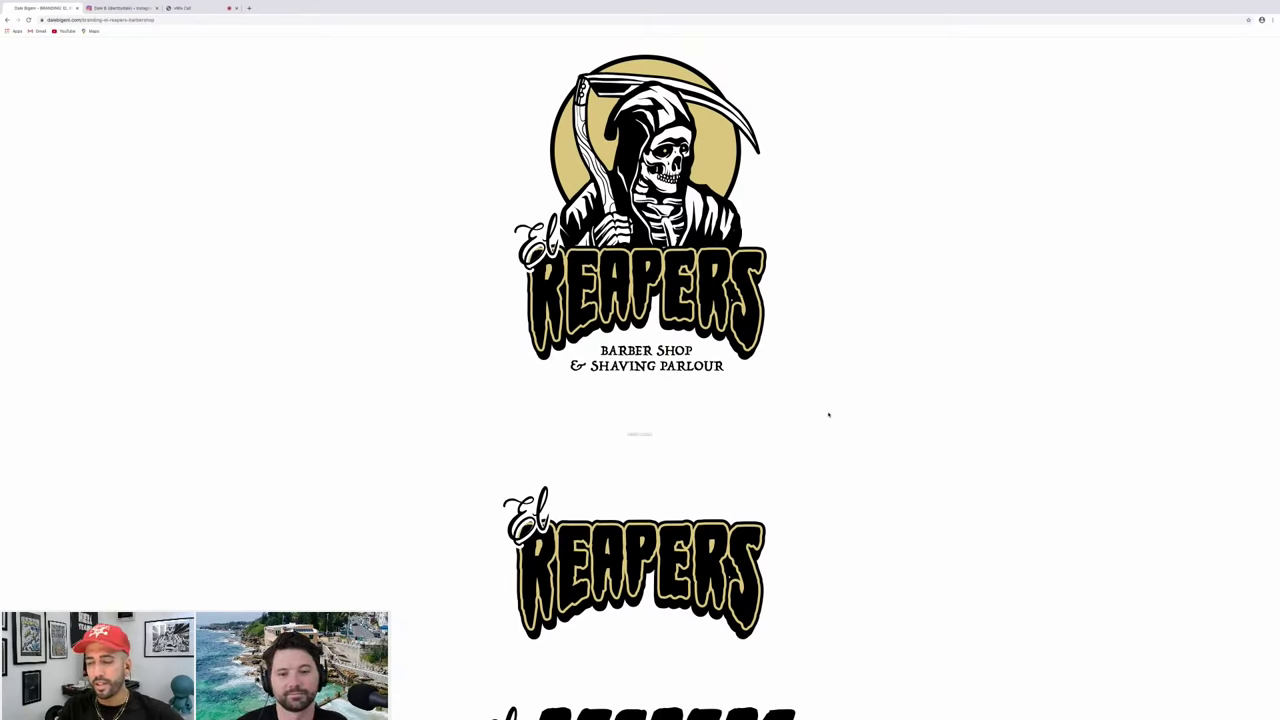
pyautogui.scroll(-3, 746, 486)
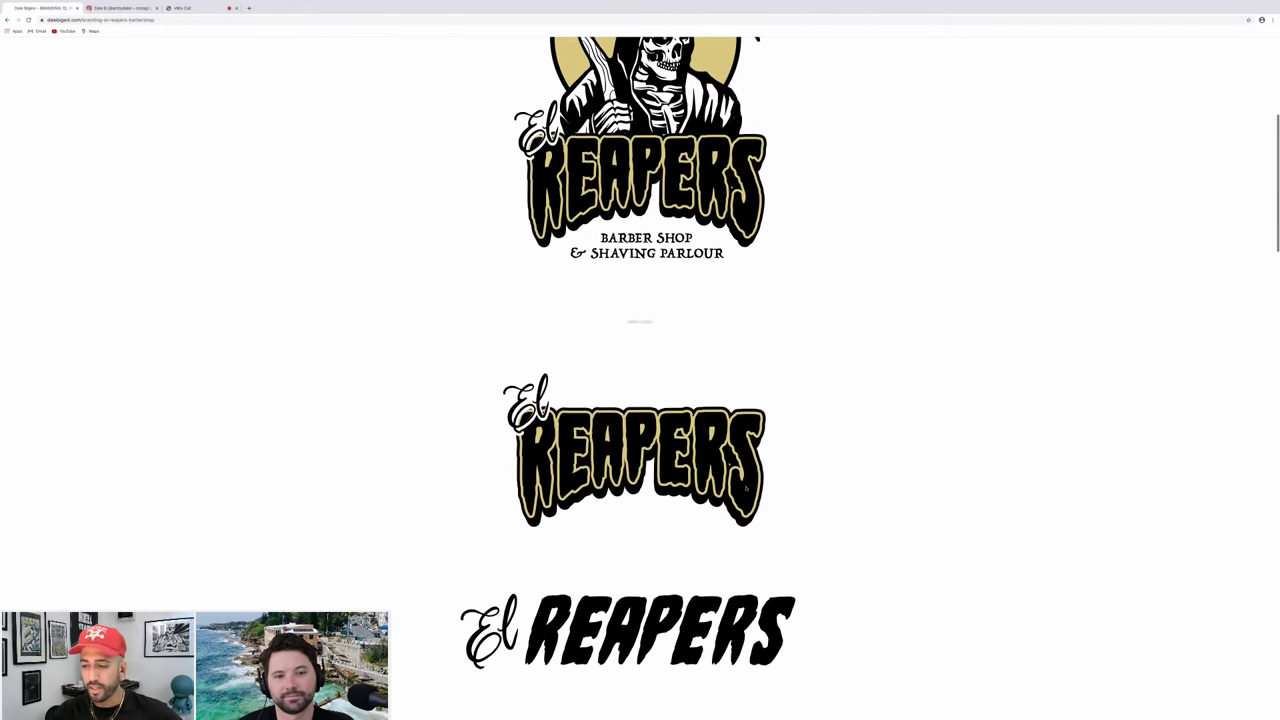
pyautogui.scroll(5, 745, 488)
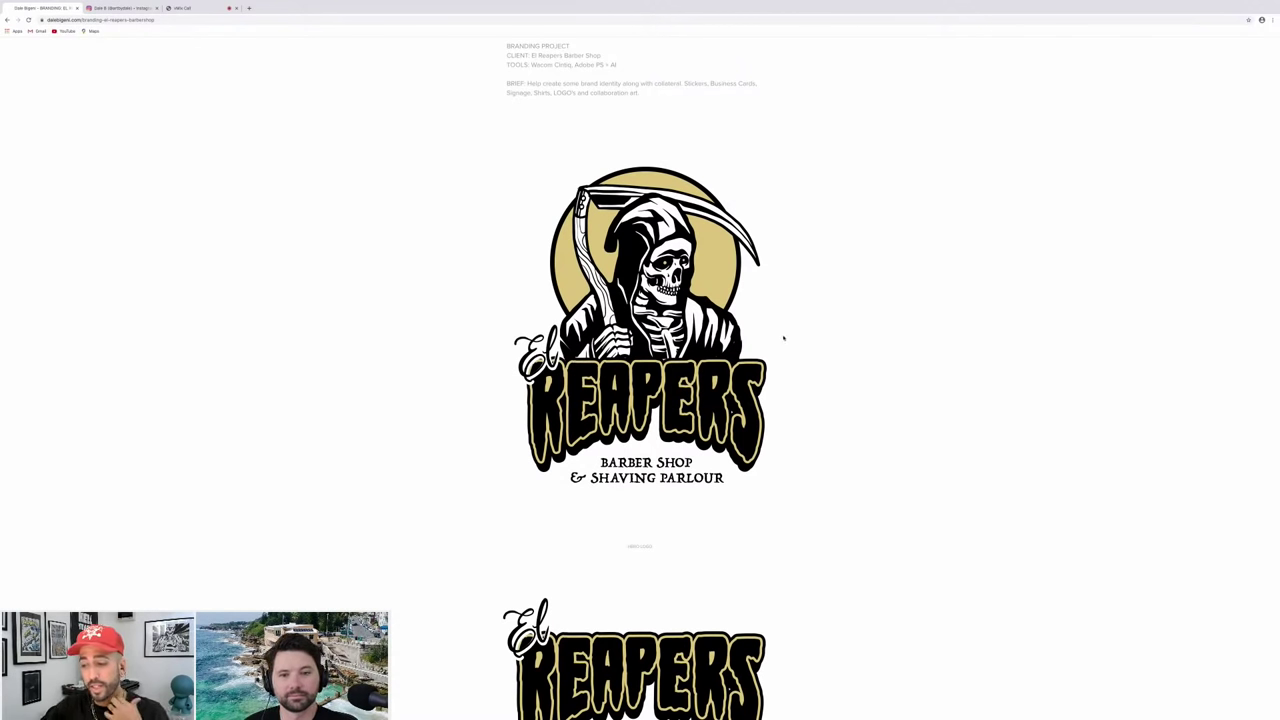
# Compare the El Reapers wordmarks with their use on the sticker, business cards, T-shirts and gift voucher.
pyautogui.scroll(-4, 783, 338)
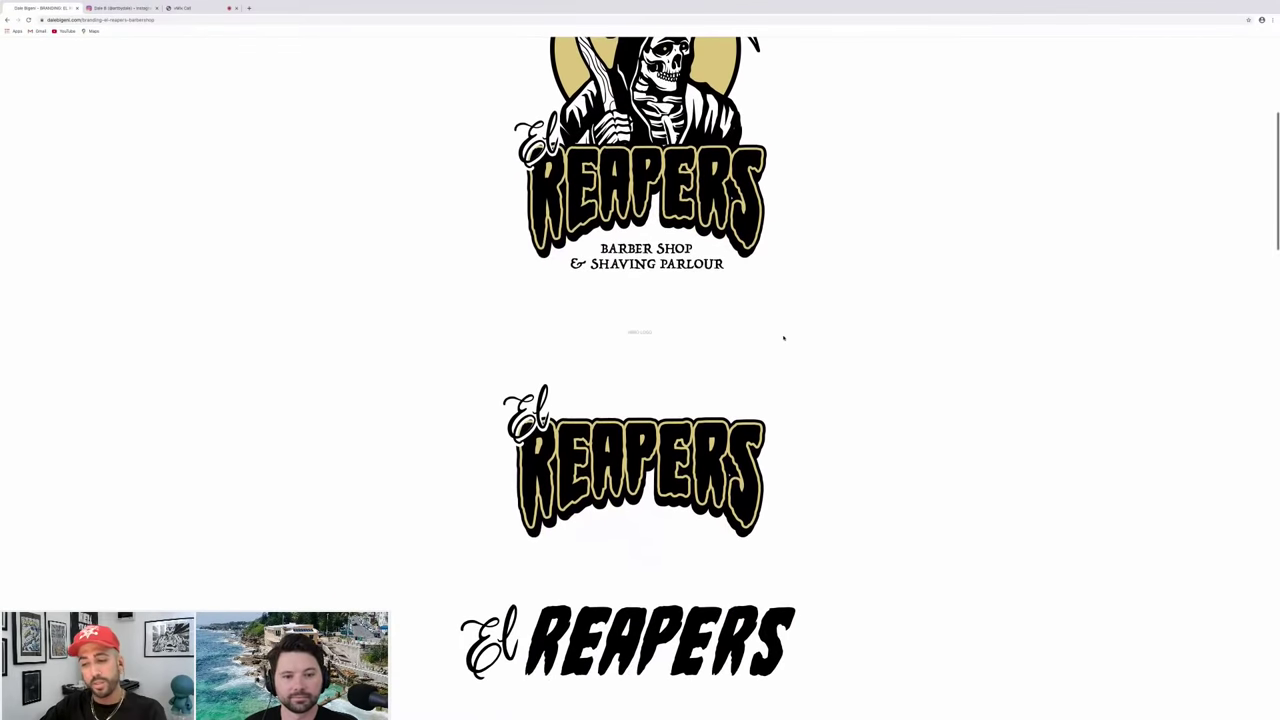
pyautogui.scroll(-1, 783, 338)
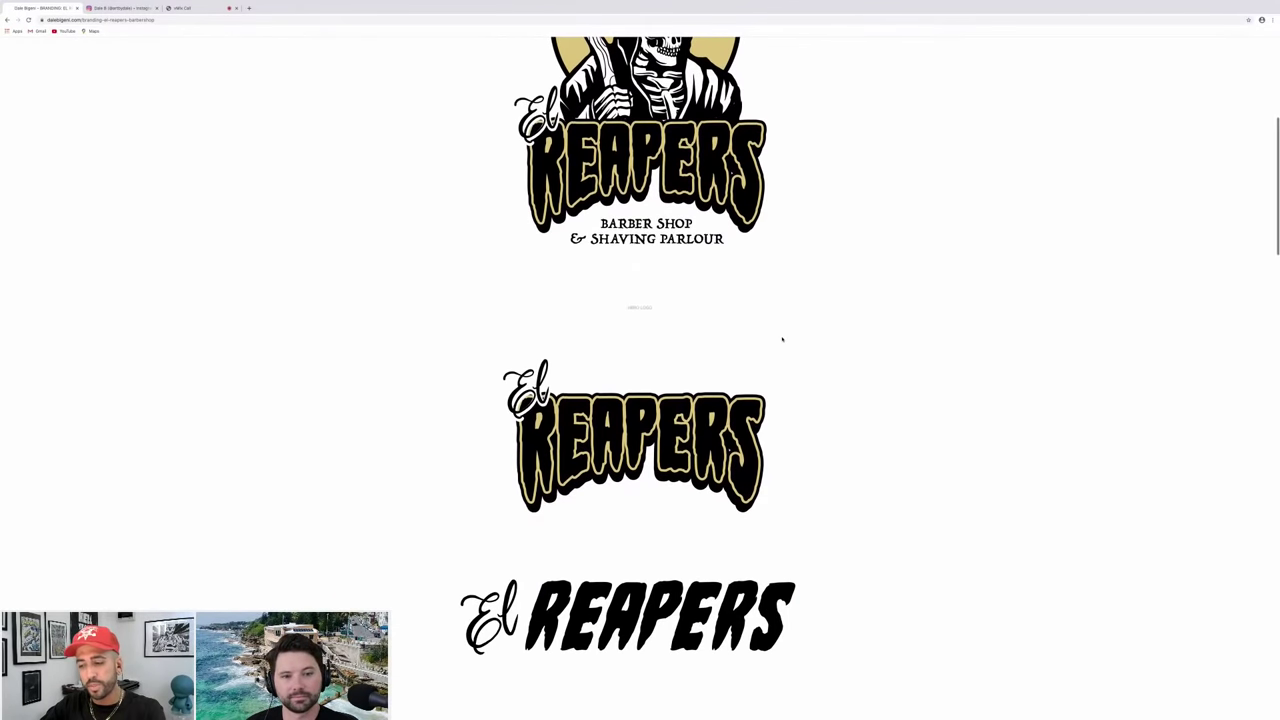
pyautogui.scroll(-2, 783, 338)
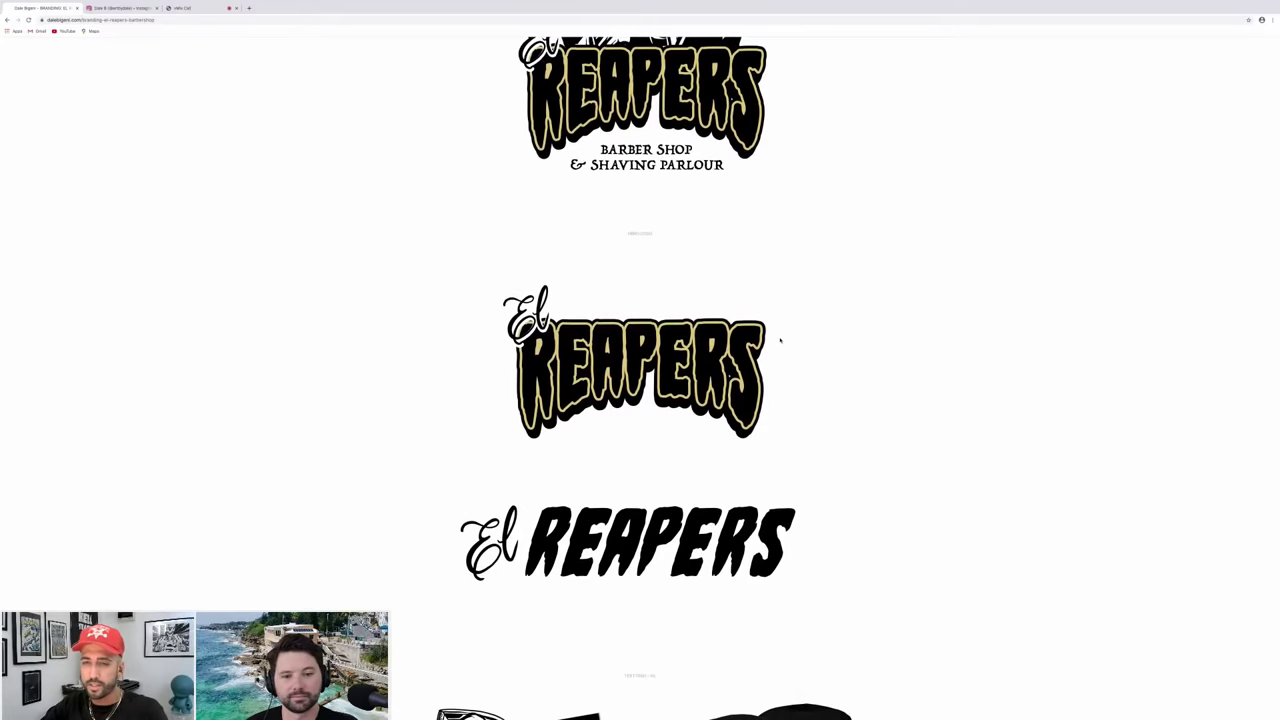
pyautogui.scroll(-4, 780, 340)
pyautogui.scroll(-1, 779, 341)
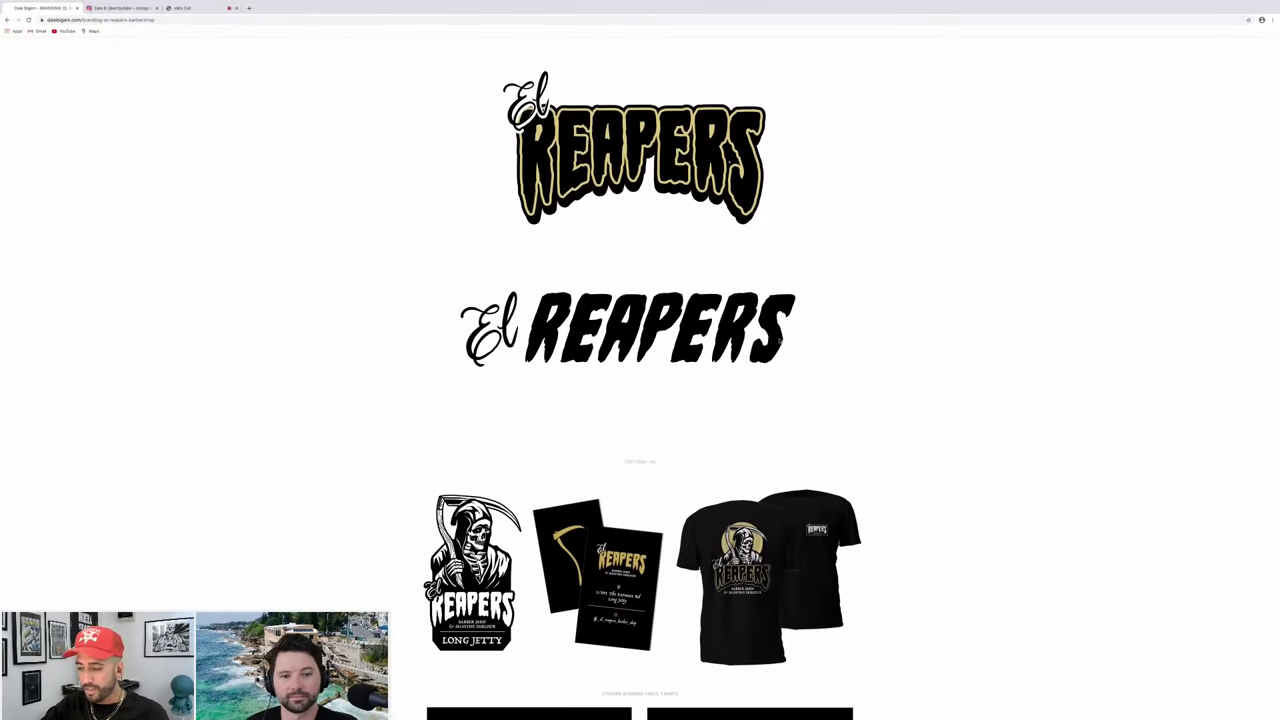
pyautogui.scroll(-5, 758, 372)
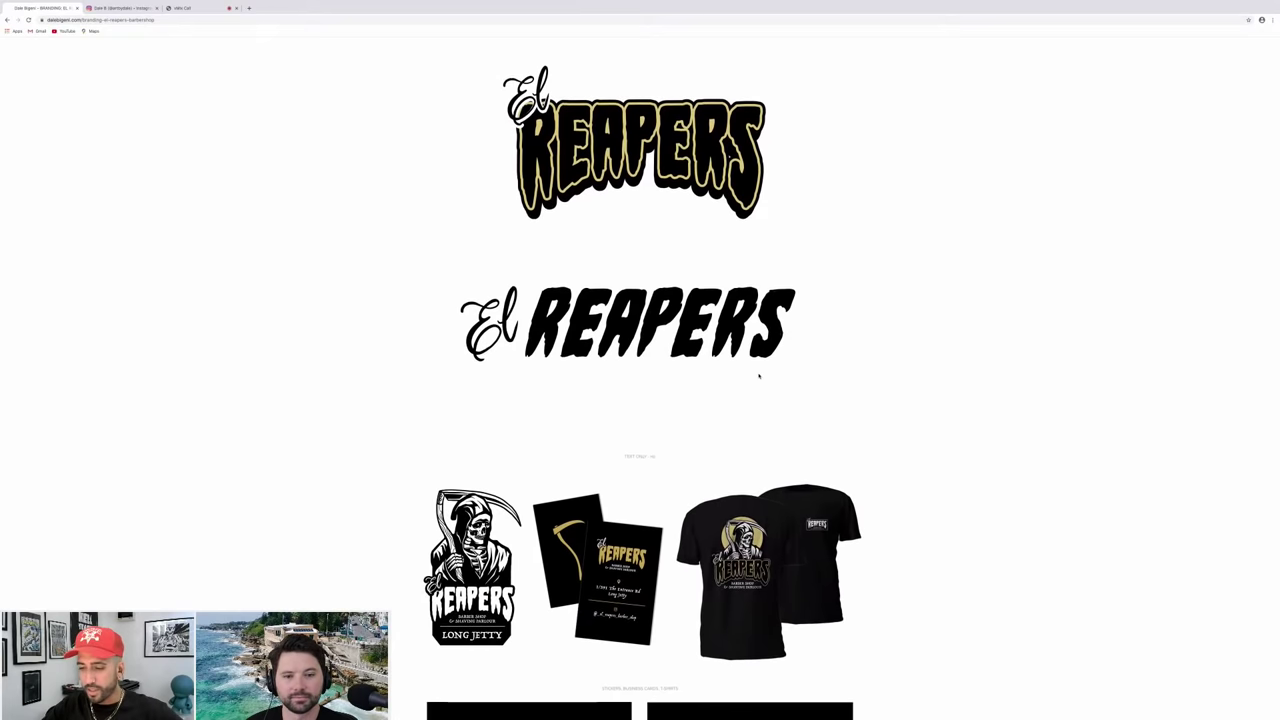
pyautogui.scroll(-2, 758, 376)
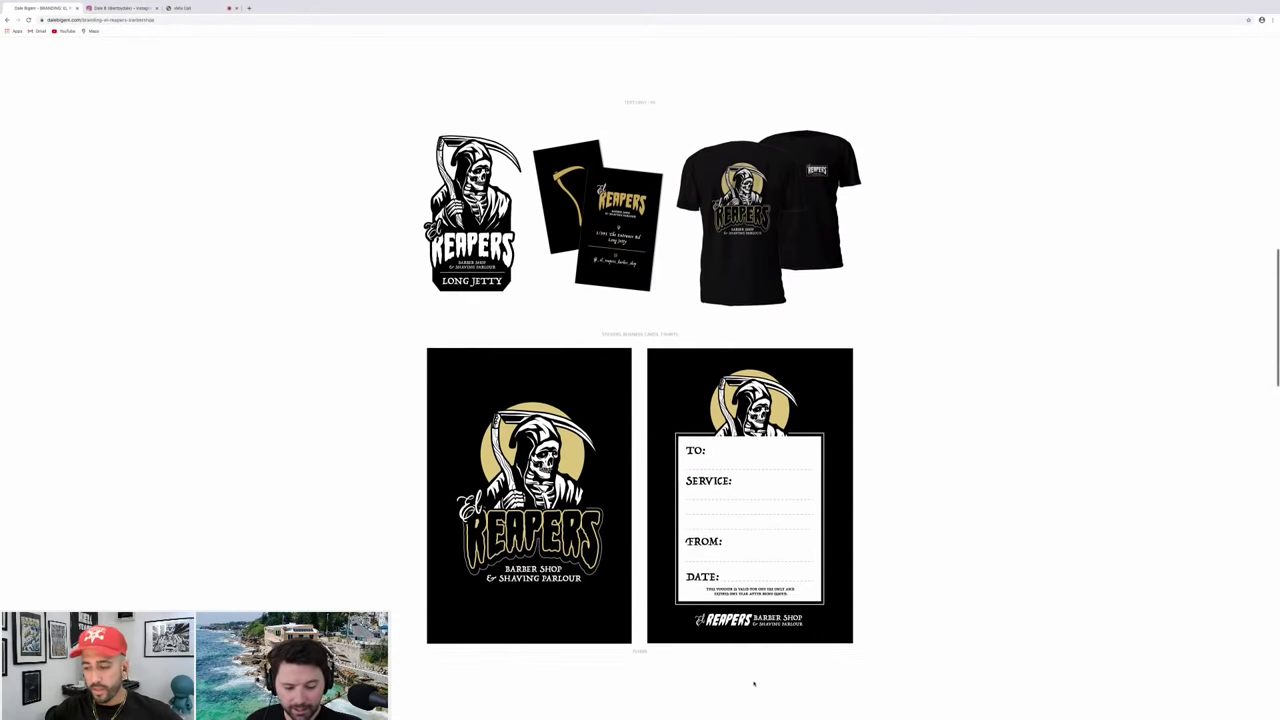
pyautogui.scroll(1, 740, 670)
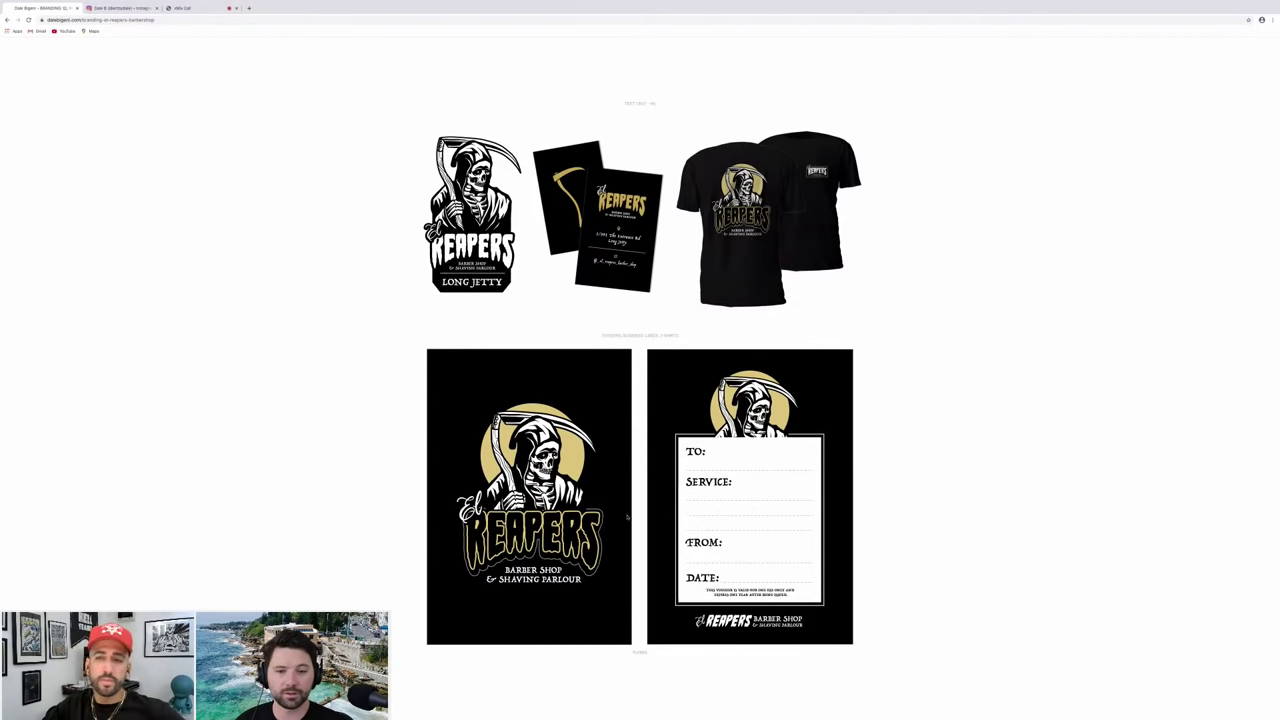
pyautogui.scroll(-1, 666, 694)
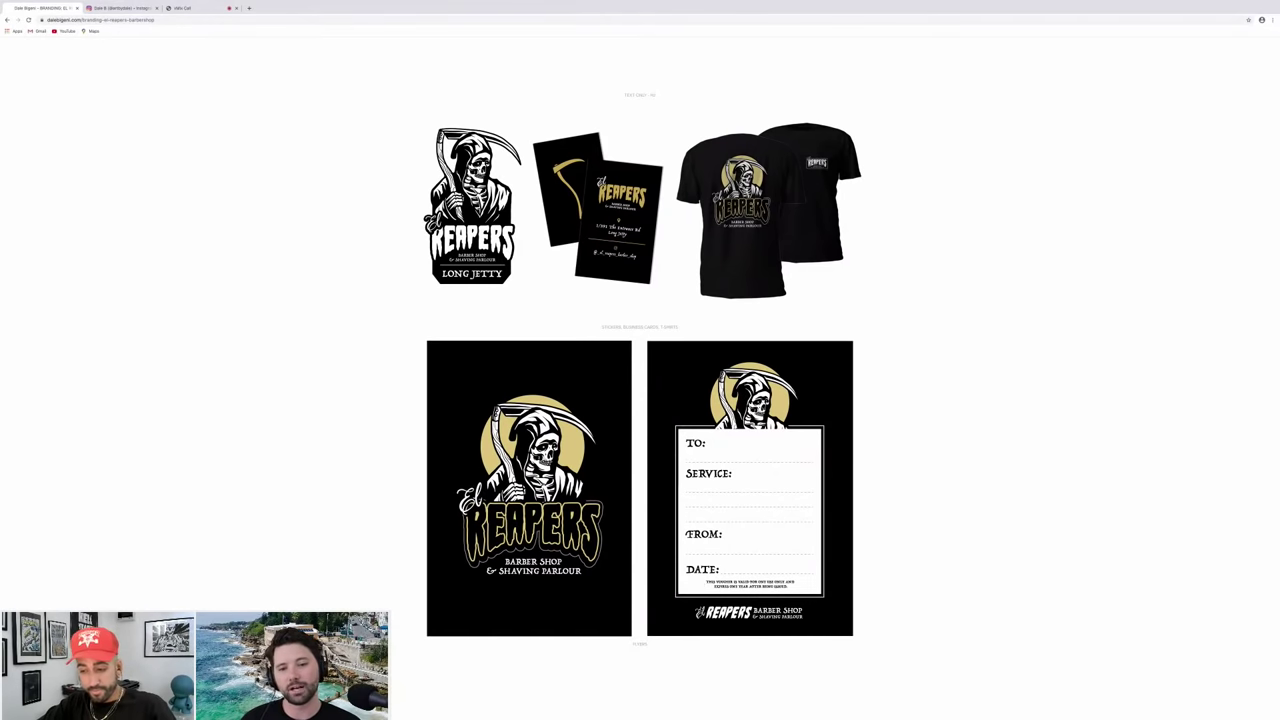
# Switch to Photoshop, expand the conceptual layer group and make its Barbers Brew logo sketches visible.
pyautogui.moveTo(760, 715)
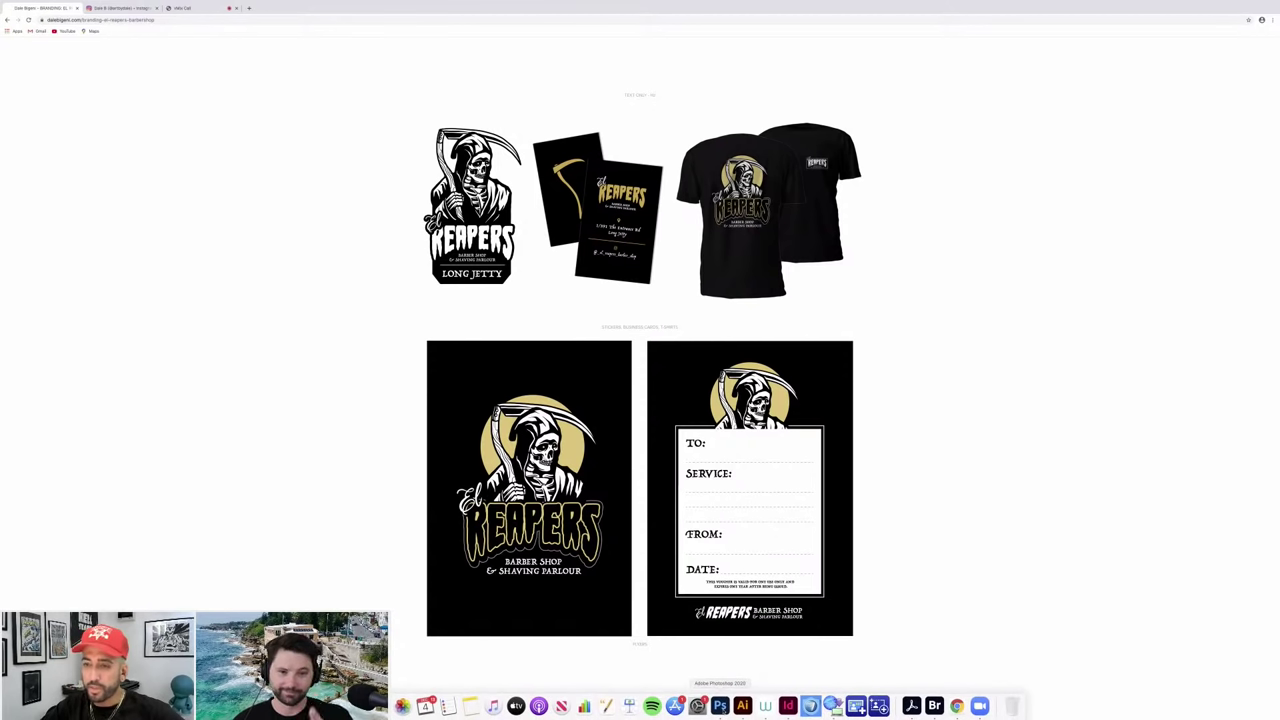
pyautogui.click(719, 706)
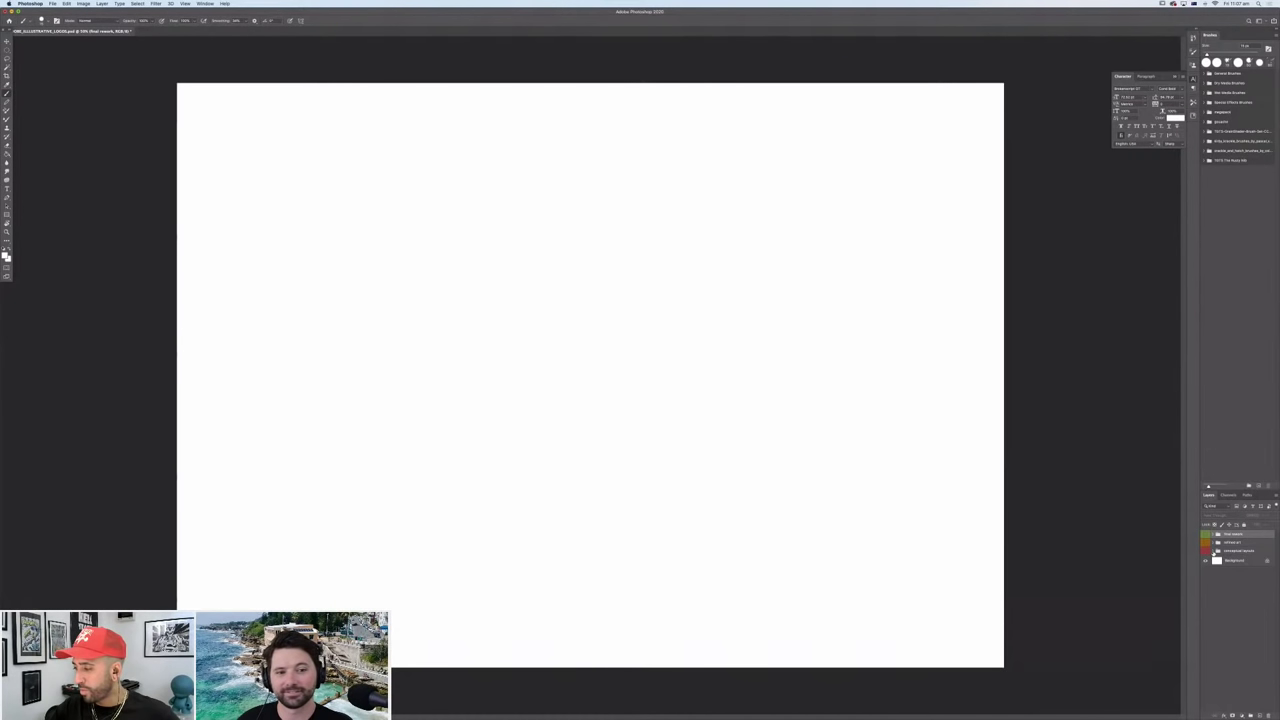
pyautogui.click(1212, 550)
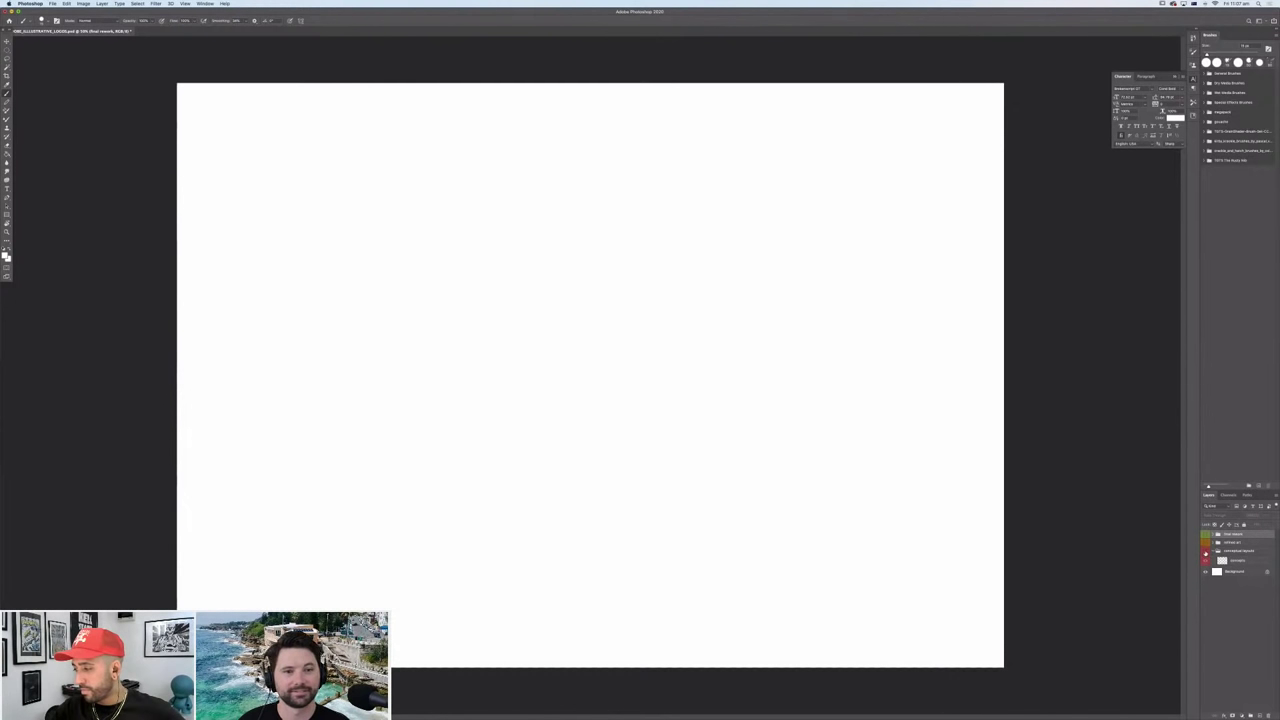
pyautogui.click(1205, 552)
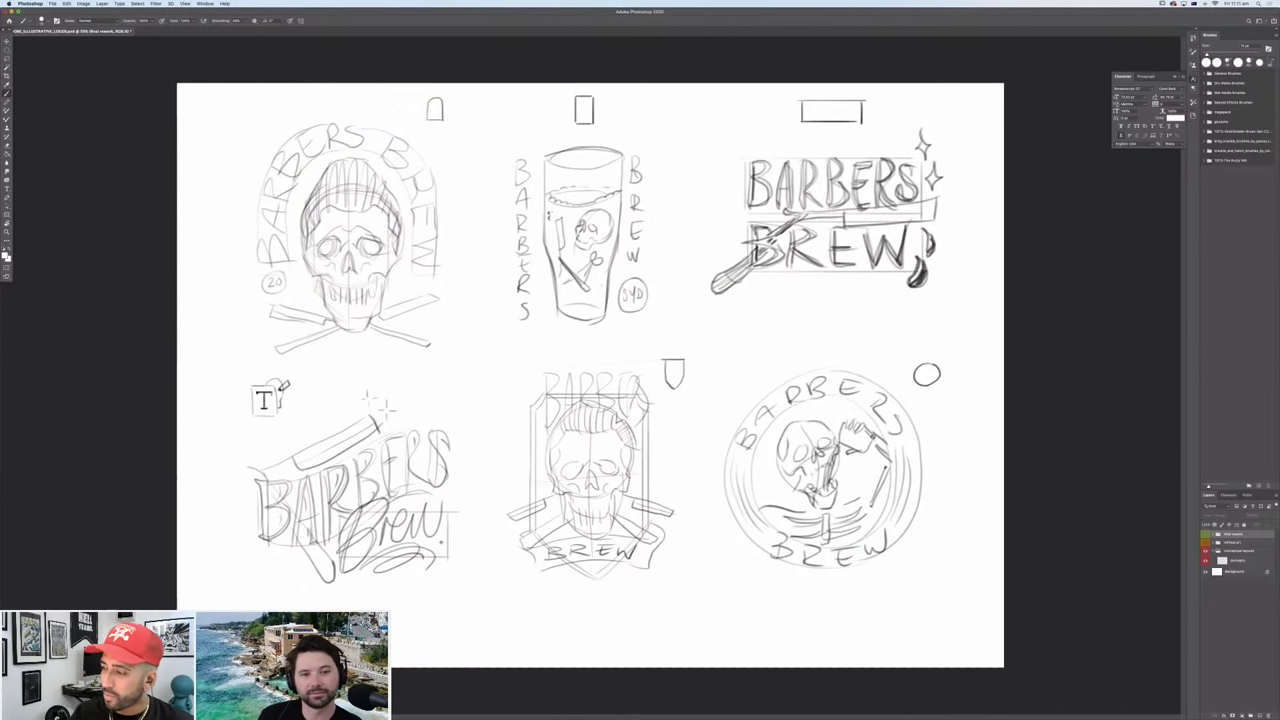
# Collapse and hide the conceptual layer group holding the Barbers Brew logo sketches.
pyautogui.click(1208, 550)
pyautogui.click(1205, 550)
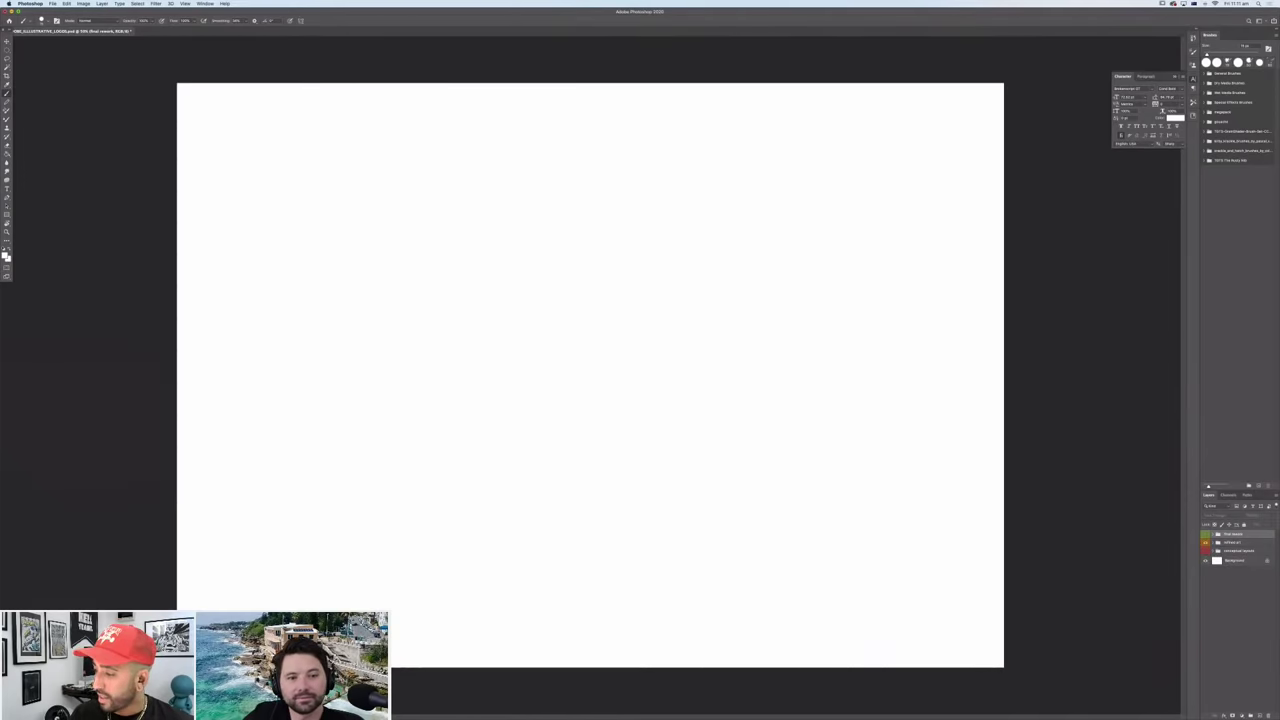
# Expand the refined art layer group and preview the skull, shield, banner, razor and lettering in its assets subgroup.
pyautogui.click(1213, 542)
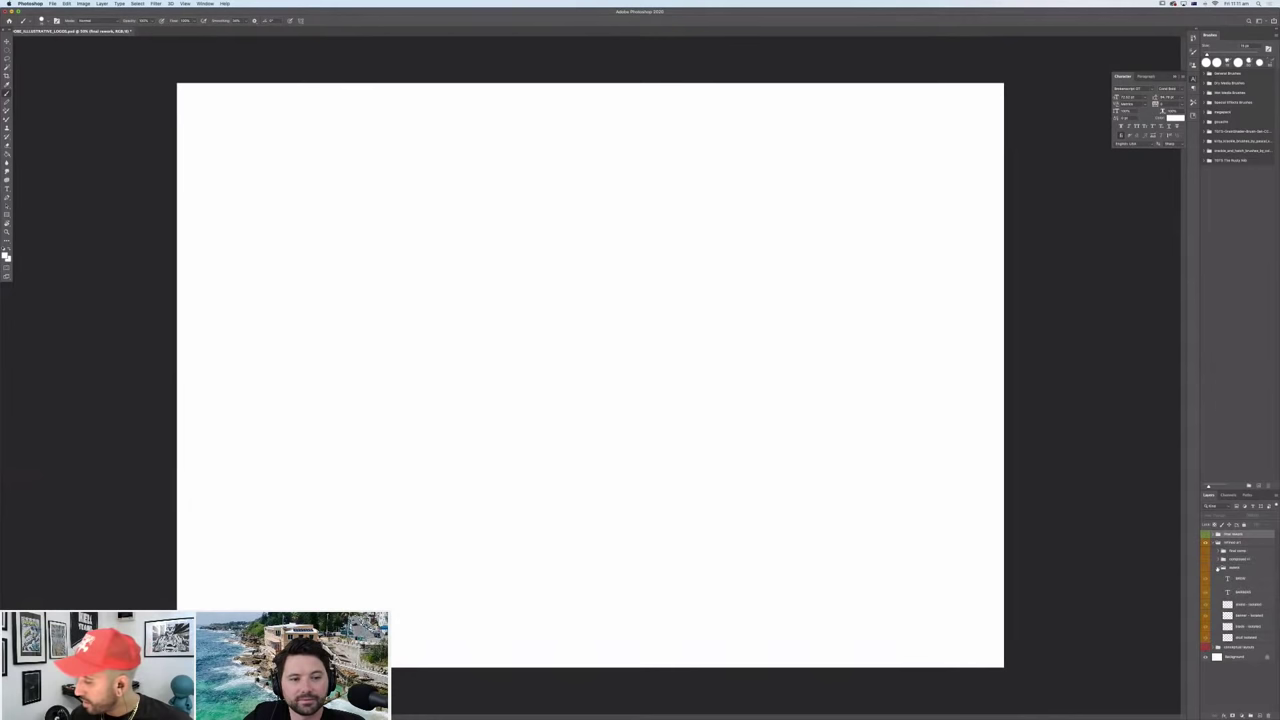
pyautogui.click(1221, 567)
pyautogui.click(1219, 568)
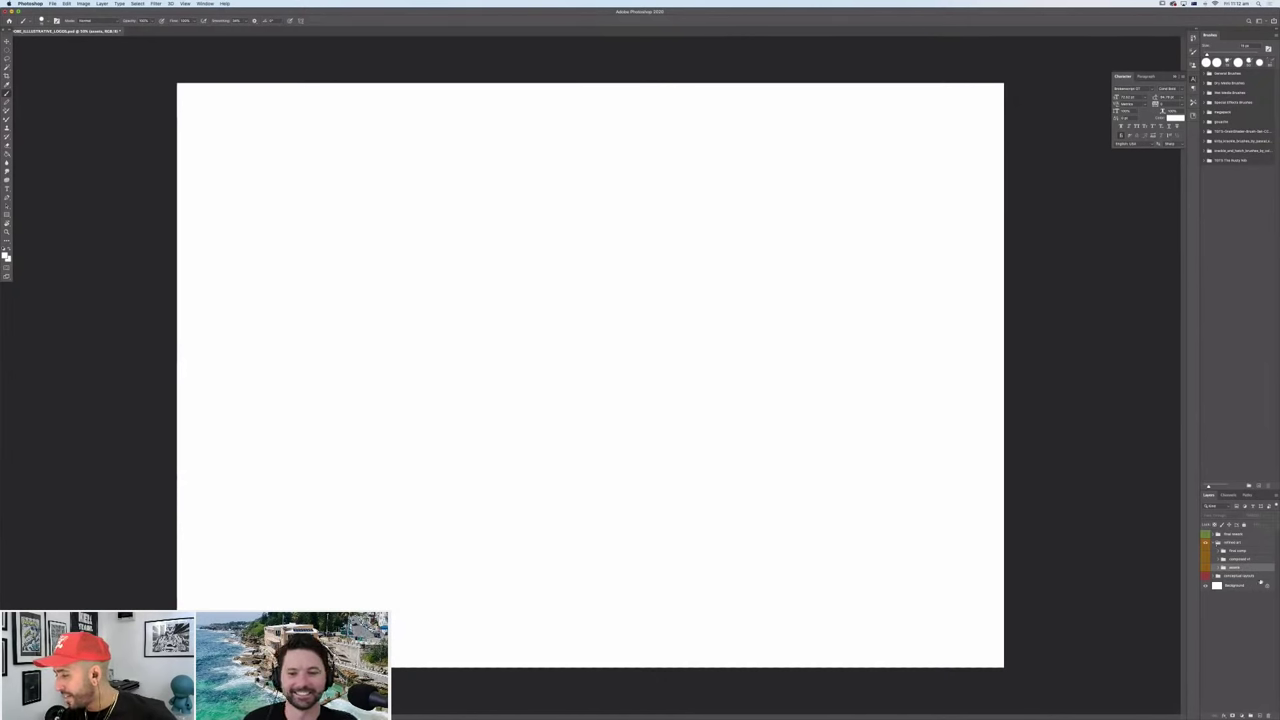
pyautogui.click(1205, 576)
pyautogui.click(1205, 578)
pyautogui.click(1206, 571)
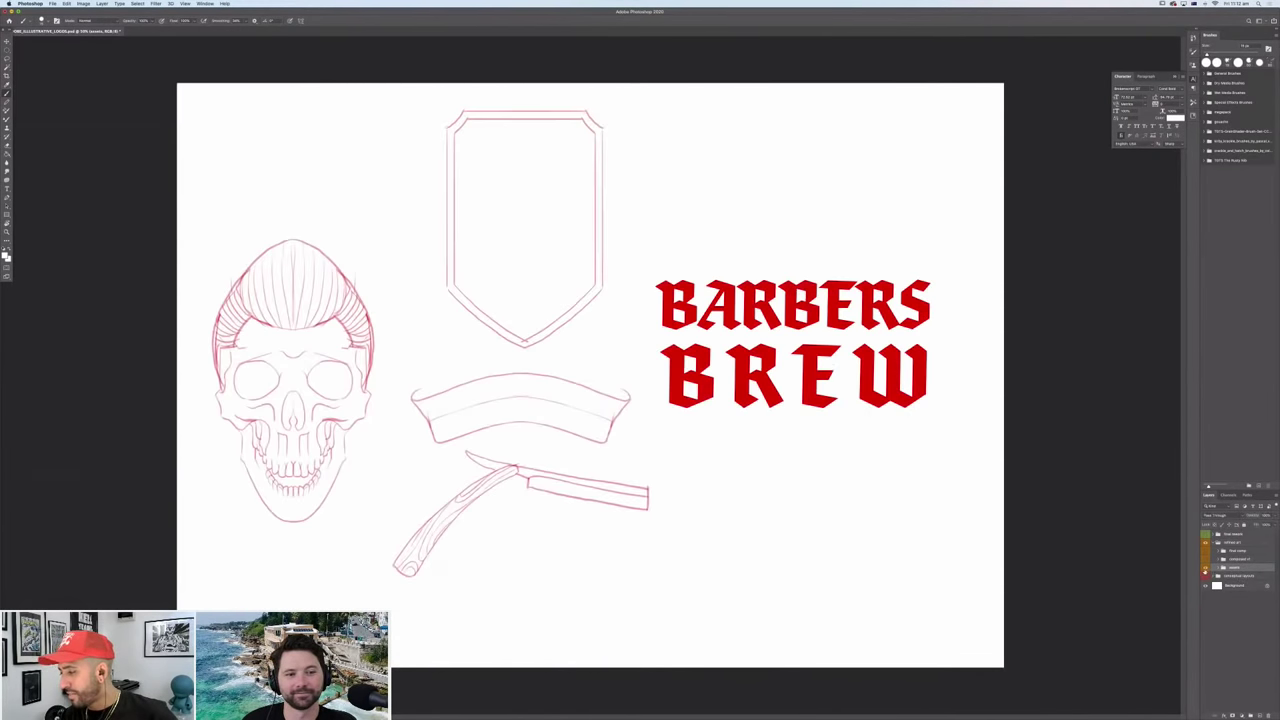
pyautogui.click(1207, 570)
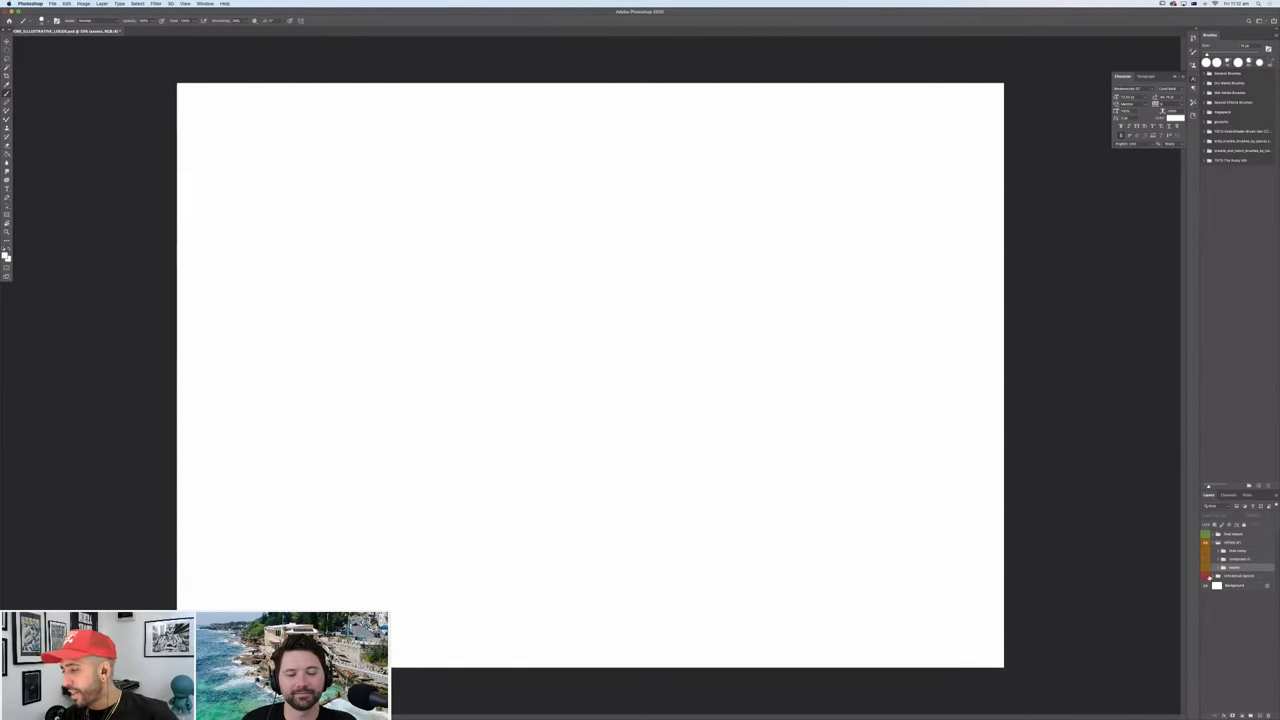
# Make the conceptual sketches visible and add a new empty layer above them inside the conceptual group.
pyautogui.click(1207, 578)
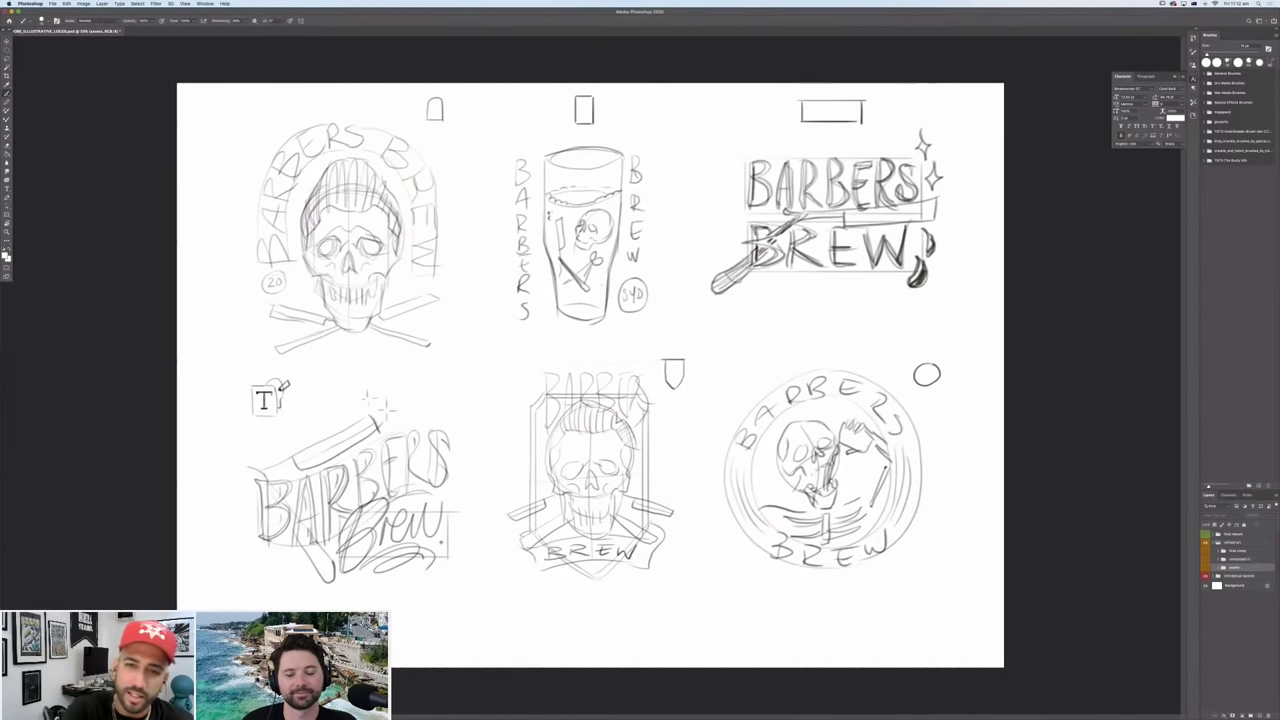
pyautogui.click(1243, 714)
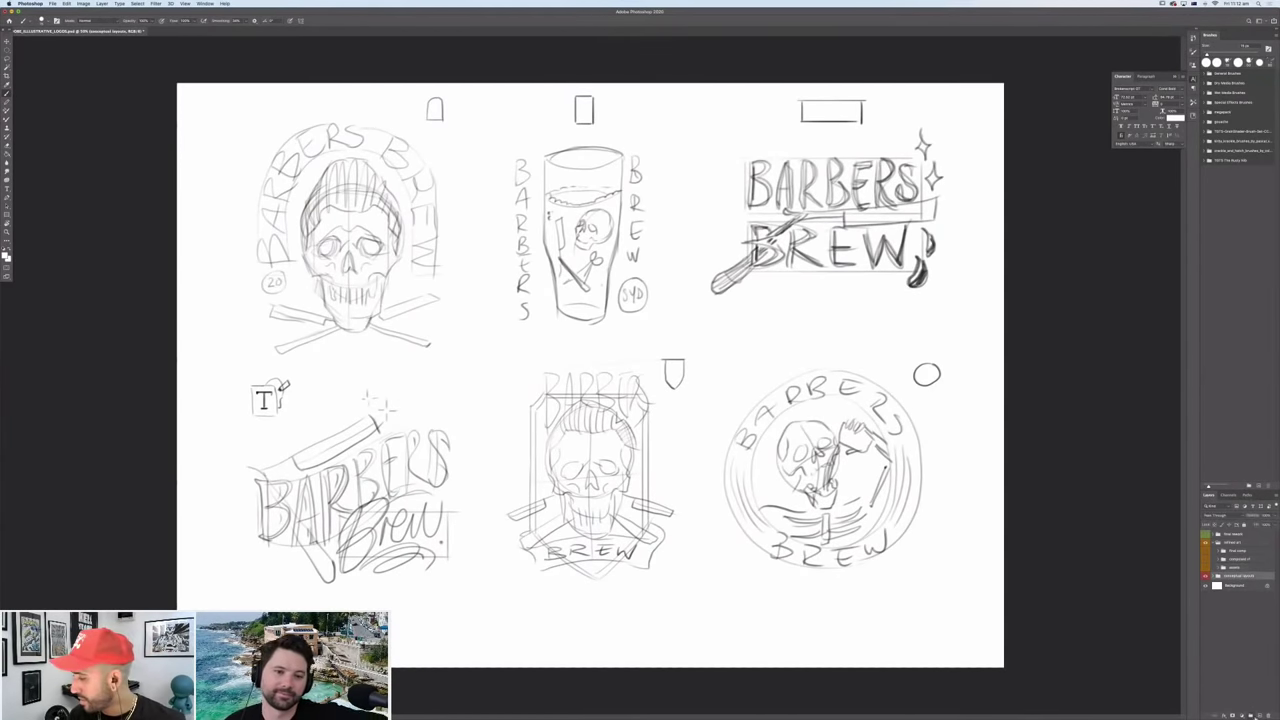
pyautogui.press('super+z')
pyautogui.click(1213, 577)
pyautogui.click(1237, 587)
pyautogui.click(1261, 716)
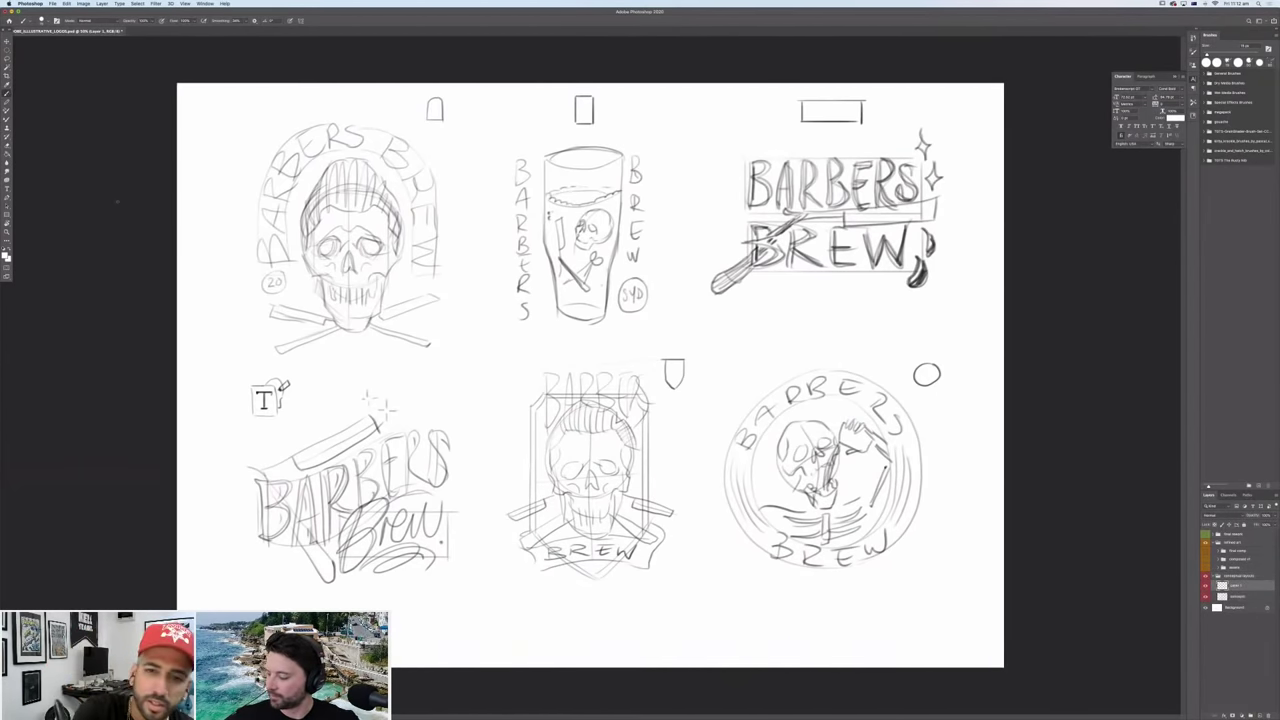
# Set the foreground colour to red and brush a large circle around the shield-shaped skull sketch.
pyautogui.click(6, 256)
pyautogui.click(678, 447)
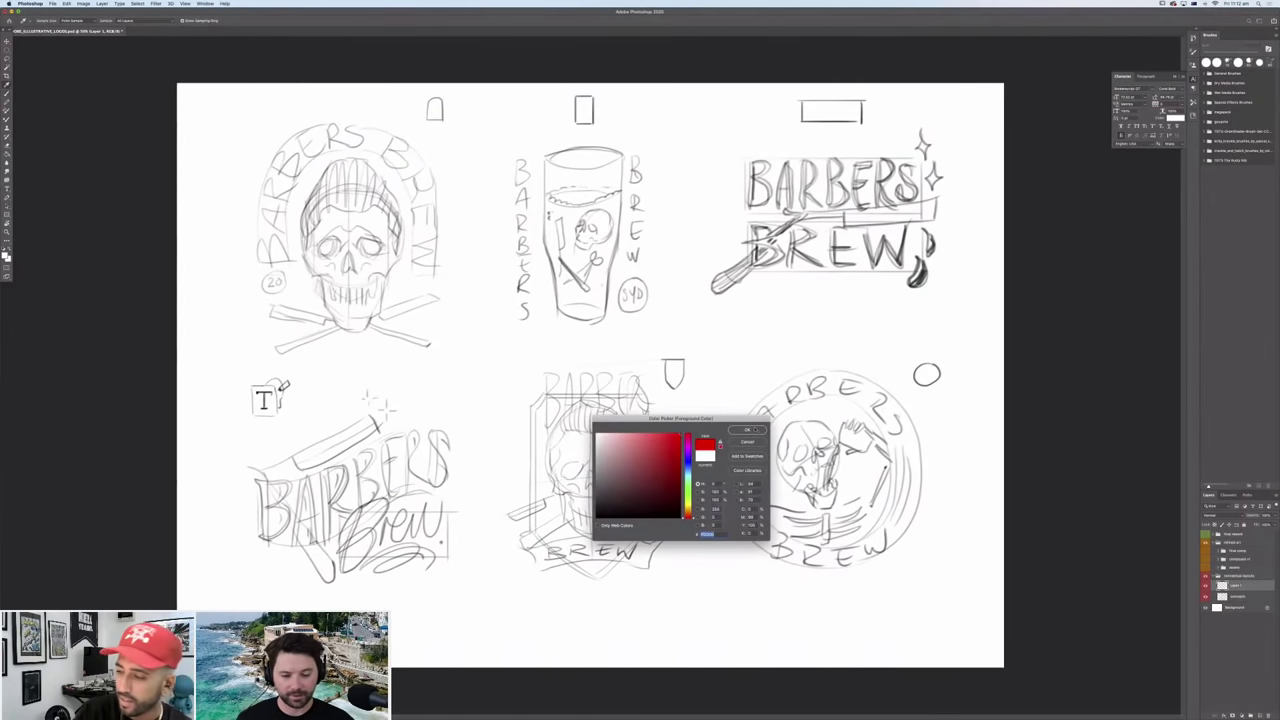
pyautogui.click(747, 430)
pyautogui.moveTo(664, 338)
pyautogui.mouseDown()
pyautogui.moveTo(534, 388)
pyautogui.moveTo(652, 362)
pyautogui.moveTo(572, 358)
pyautogui.mouseUp()
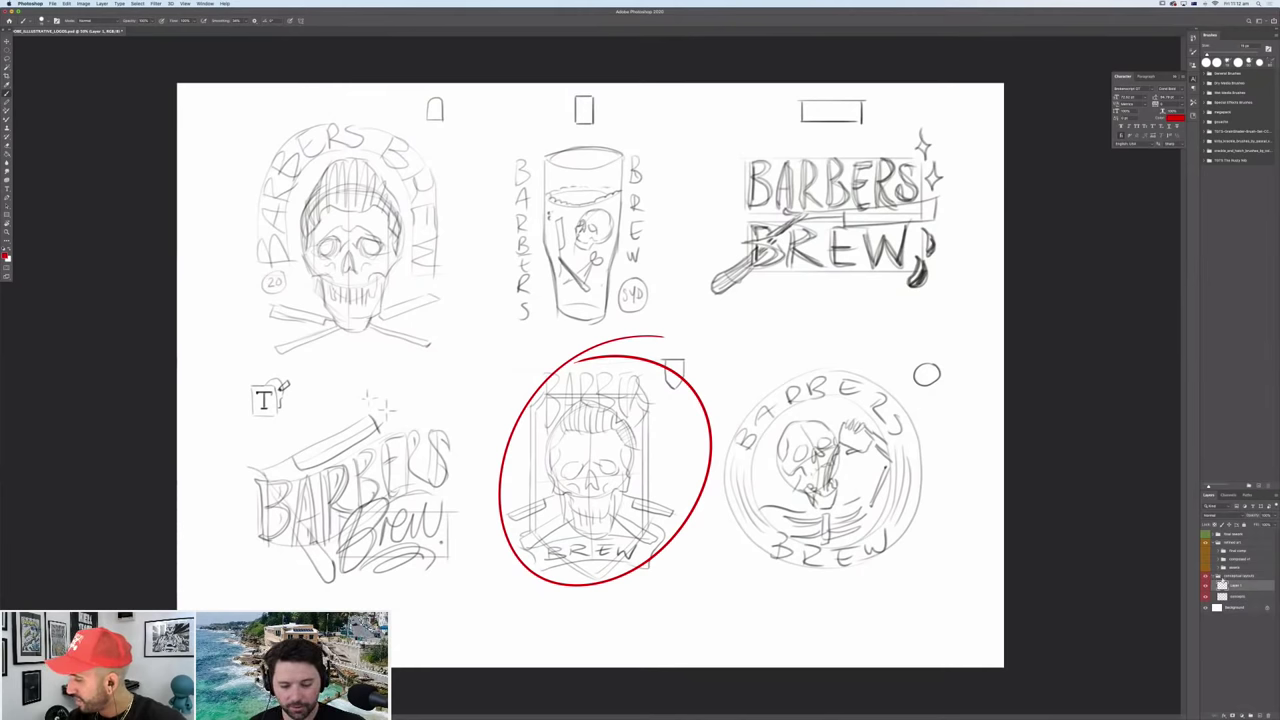
# On the annotation layer, brush a red arrow pointing to the circled shield sketch and a circled tick beside it.
pyautogui.click(1218, 577)
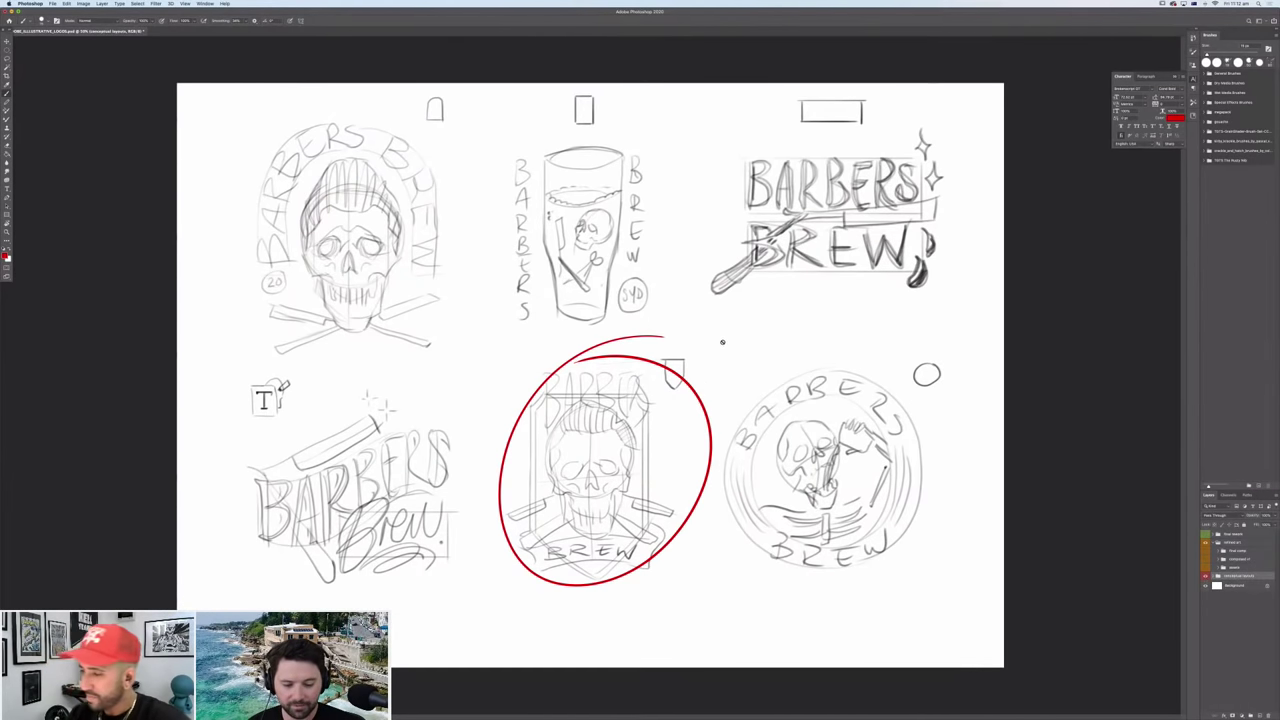
pyautogui.click(1217, 577)
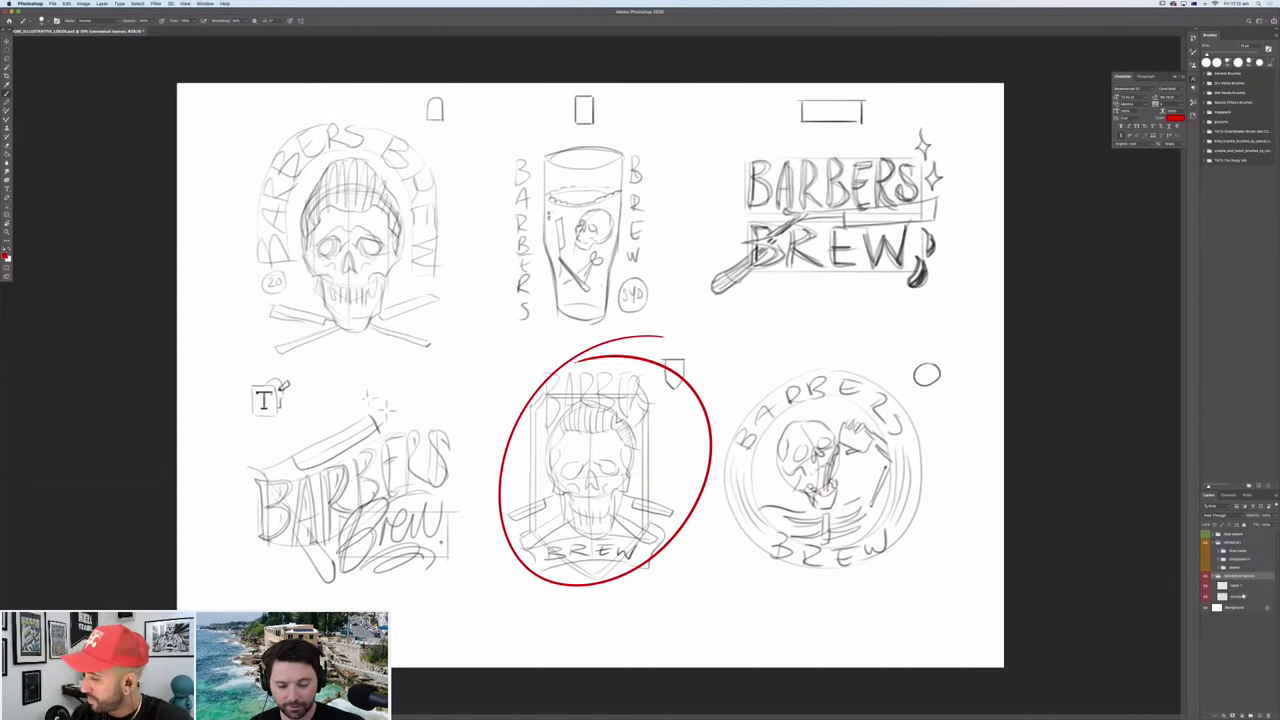
pyautogui.click(1238, 586)
pyautogui.moveTo(706, 363); pyautogui.dragTo(707, 376)
pyautogui.moveTo(742, 336); pyautogui.dragTo(695, 377)
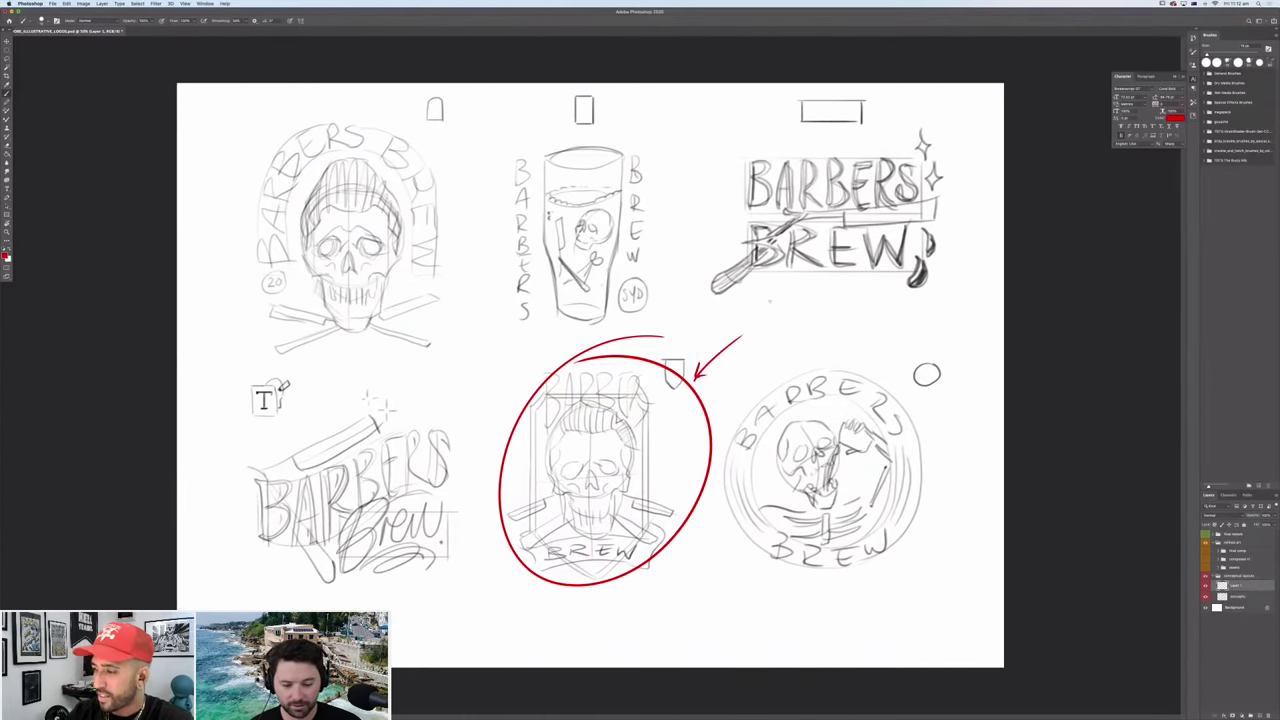
pyautogui.moveTo(772, 308); pyautogui.dragTo(792, 294)
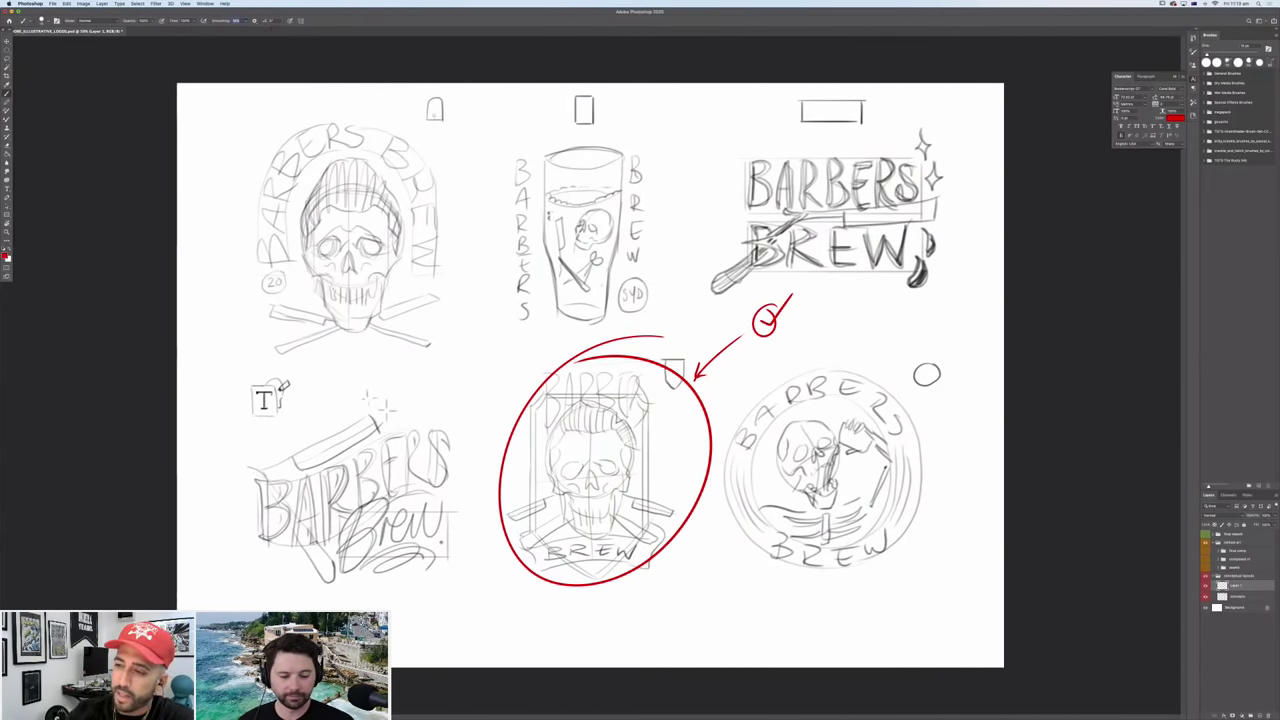
# Brush red ticks beside the arched skull, horizontal wordmark and round badge sketches.
pyautogui.moveTo(430, 132); pyautogui.dragTo(446, 118)
pyautogui.moveTo(878, 112); pyautogui.dragTo(907, 99)
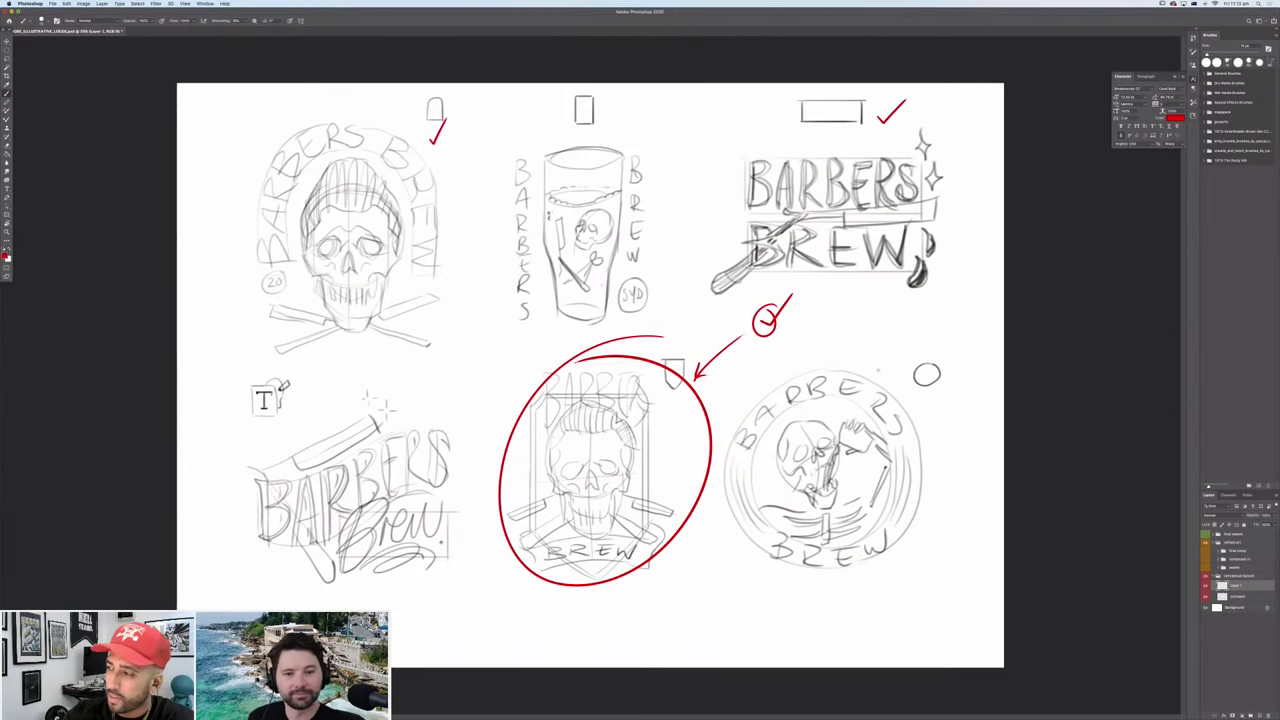
pyautogui.moveTo(879, 371); pyautogui.dragTo(908, 352)
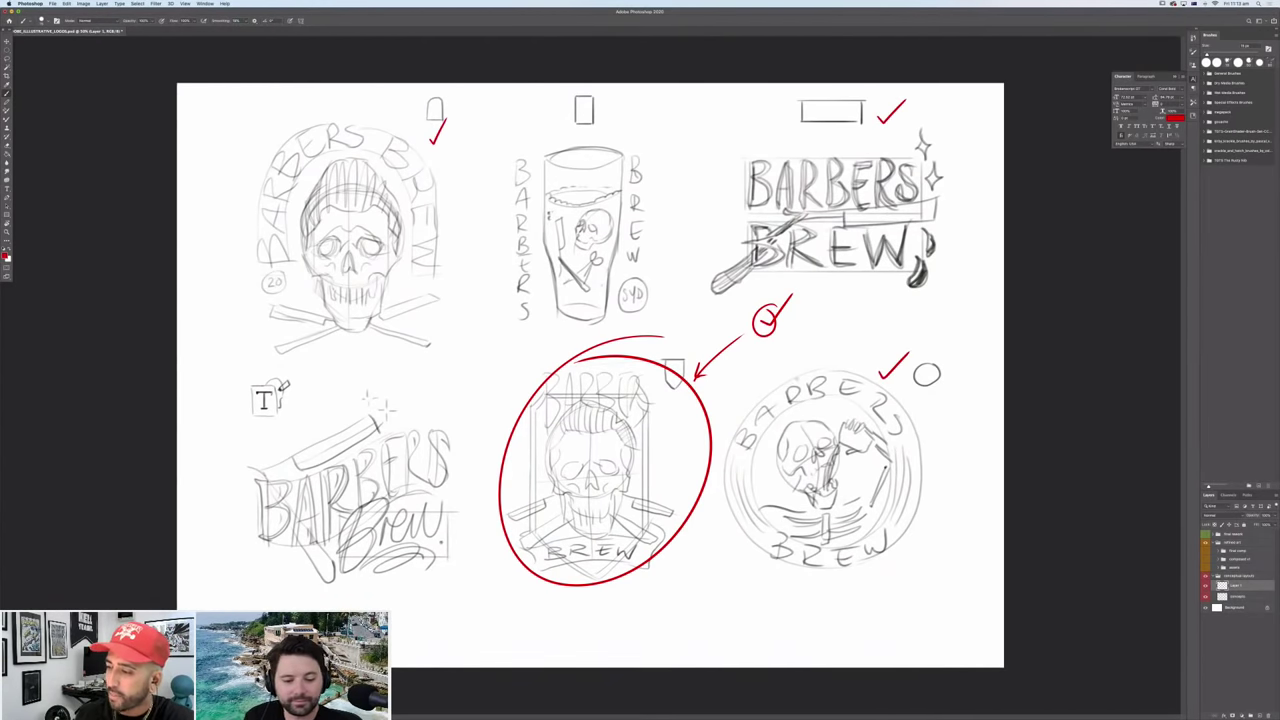
# Brush red arrows from the round badge to the shield sketch, at the arched lettering and at the skull in the glass.
pyautogui.moveTo(803, 368)
pyautogui.mouseDown()
pyautogui.moveTo(679, 416)
pyautogui.moveTo(698, 413)
pyautogui.mouseUp()
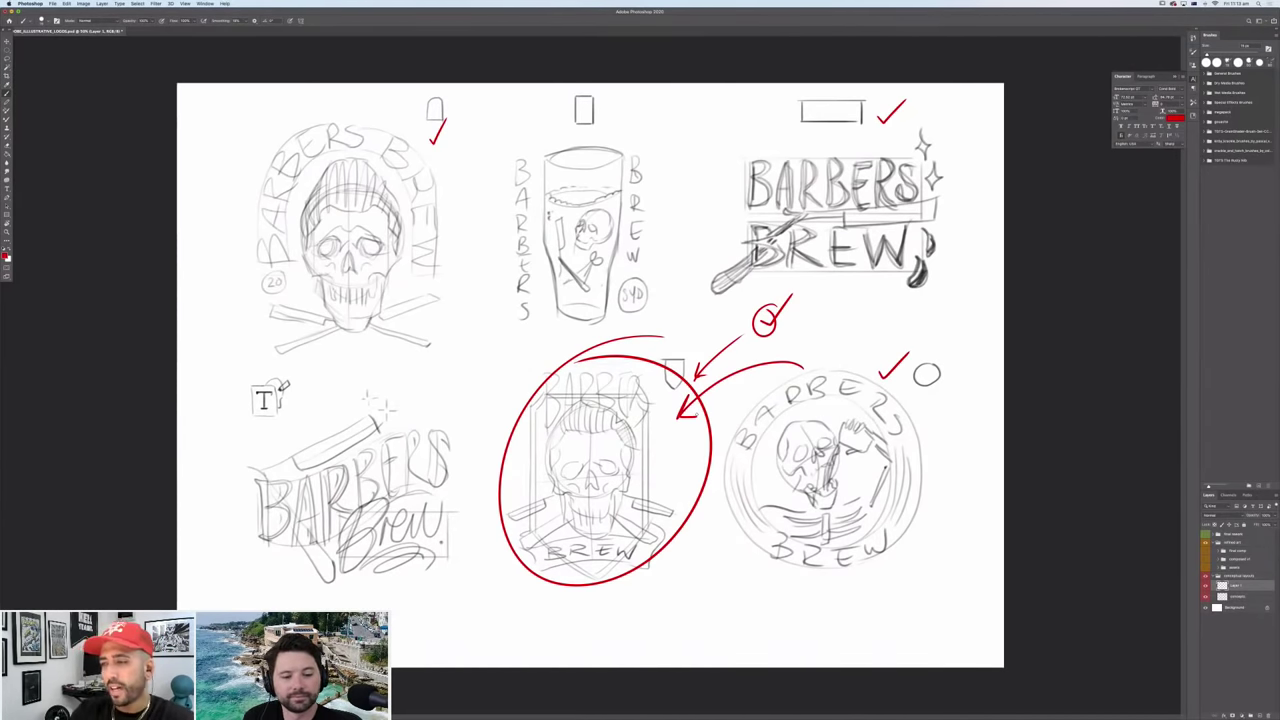
pyautogui.moveTo(440, 197); pyautogui.dragTo(455, 188)
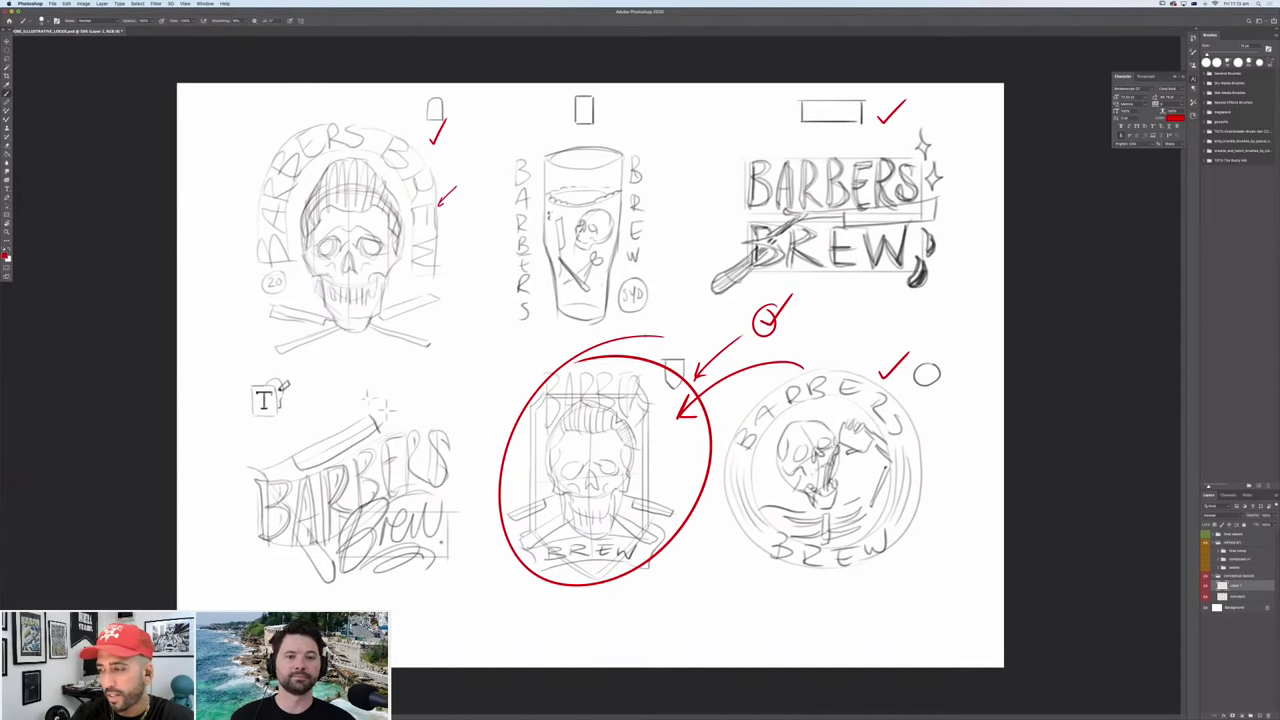
pyautogui.moveTo(605, 249); pyautogui.dragTo(612, 242)
pyautogui.moveTo(603, 240); pyautogui.dragTo(619, 257)
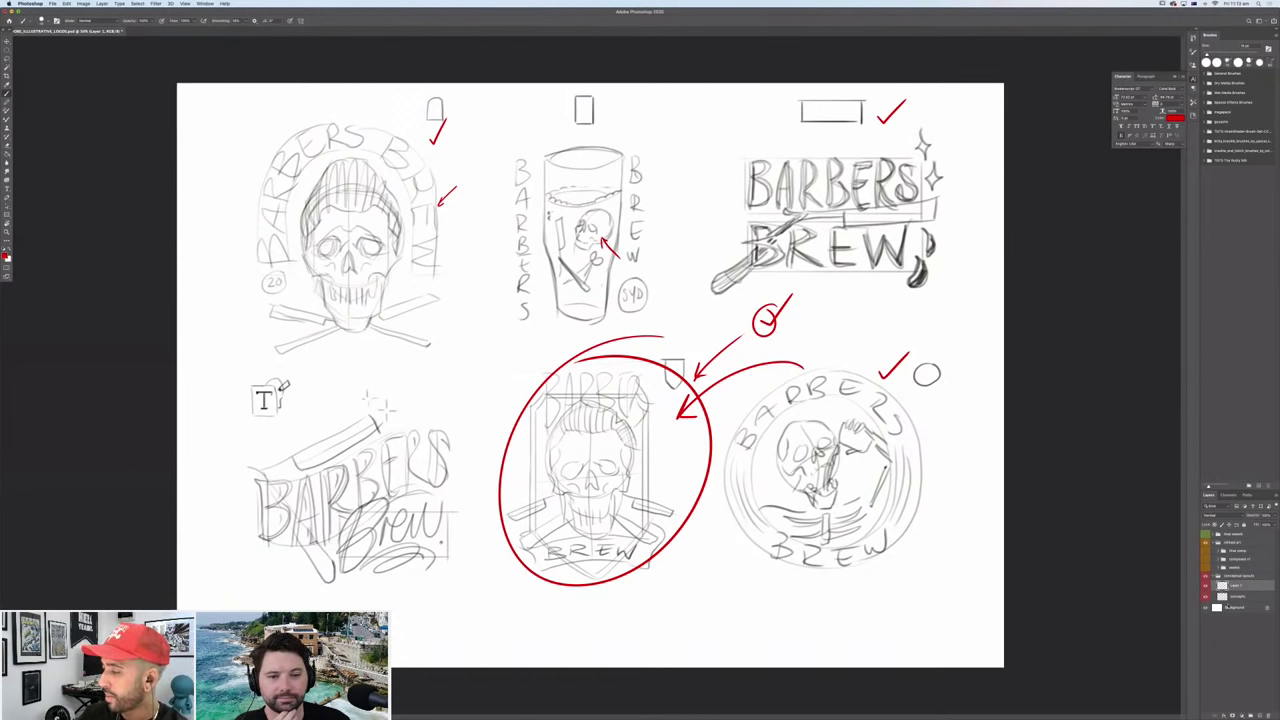
# Collapse and hide the conceptual group and show the refined assets subgroup instead.
pyautogui.click(1213, 576)
pyautogui.click(1205, 576)
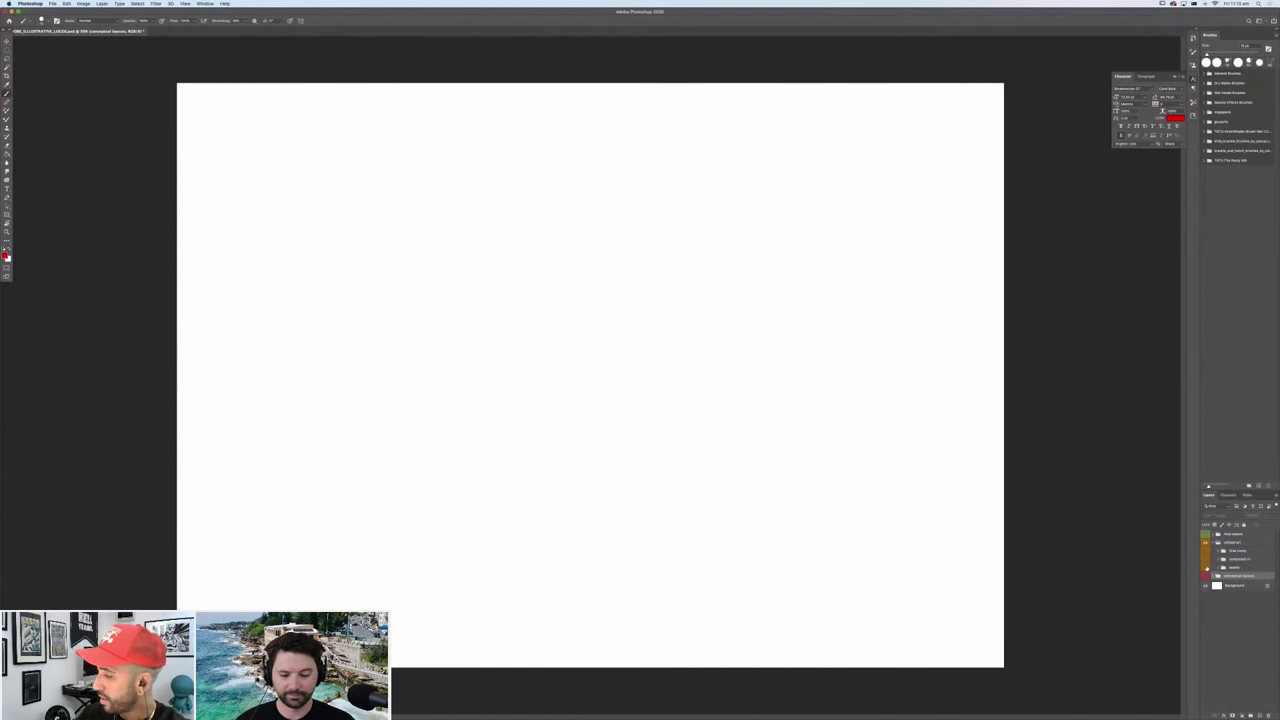
pyautogui.click(1205, 576)
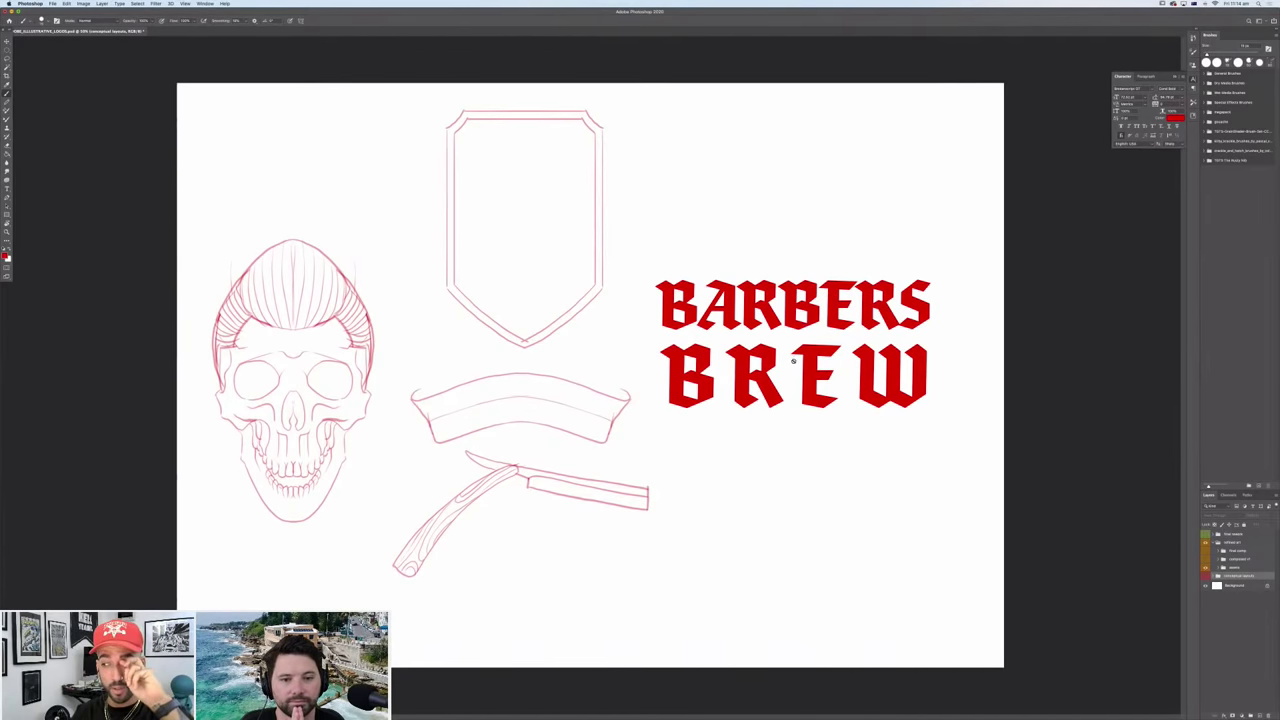
# Select the BARBERS and BREW text together, collapse the assets subgroup and switch visibility between the assets and the concept sketches.
pyautogui.press('v')
pyautogui.moveTo(995, 199); pyautogui.dragTo(627, 489)
pyautogui.moveTo(1006, 214); pyautogui.dragTo(694, 450)
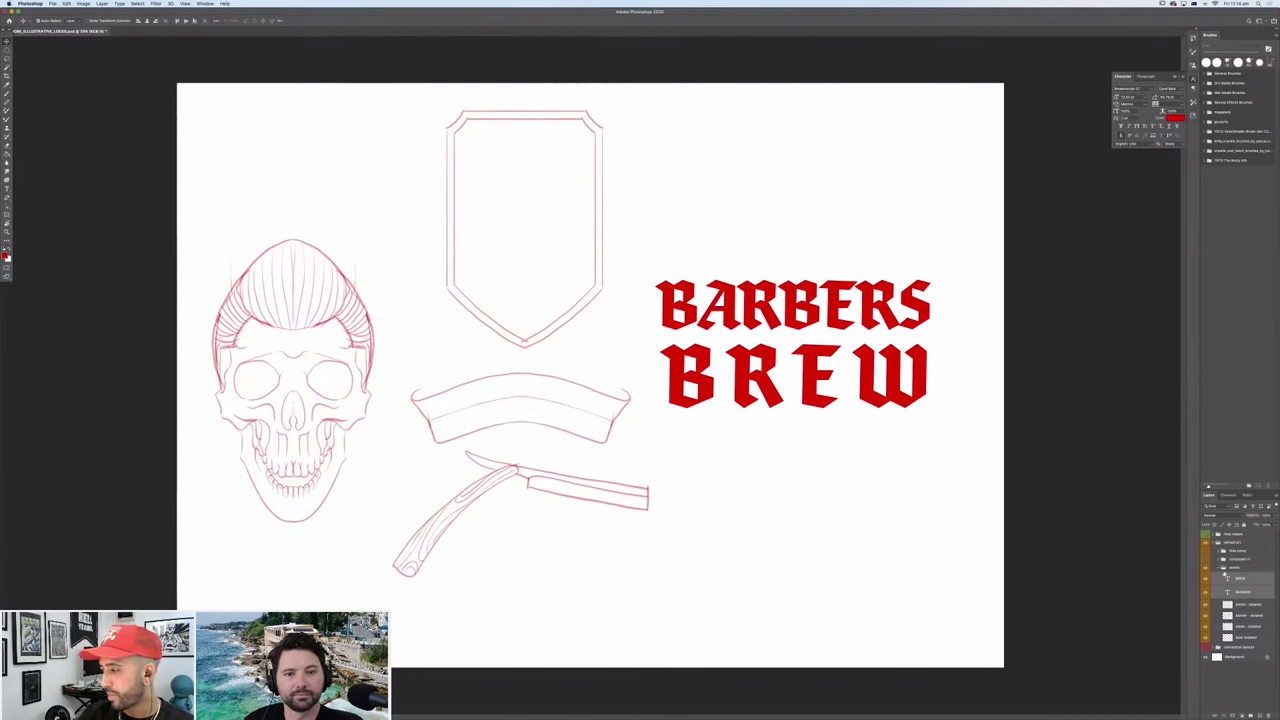
pyautogui.click(1219, 568)
pyautogui.click(1205, 567)
pyautogui.click(1205, 576)
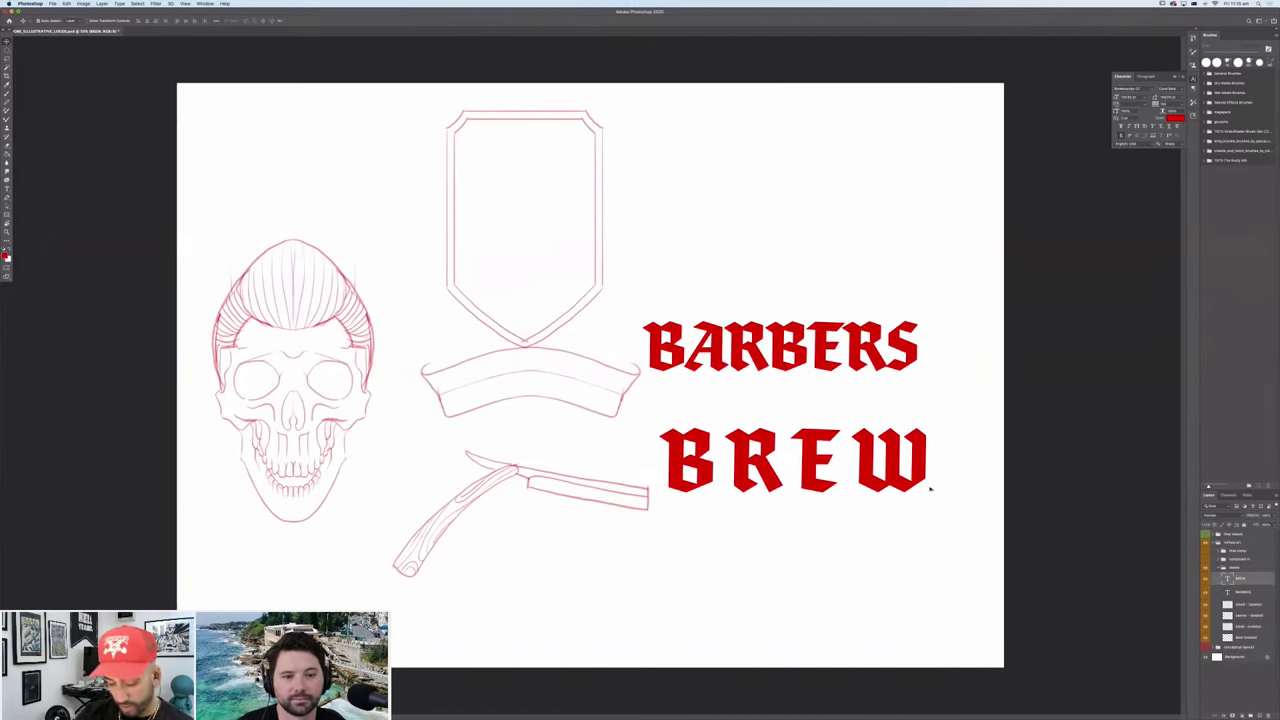
pyautogui.moveTo(922, 473); pyautogui.dragTo(900, 174)
pyautogui.press('super+z')
pyautogui.press('super+z')
# Duplicate the BARBERS text to the empty area above the original and convert the copy from live type.
pyautogui.moveTo(893, 369); pyautogui.dragTo(893, 145)
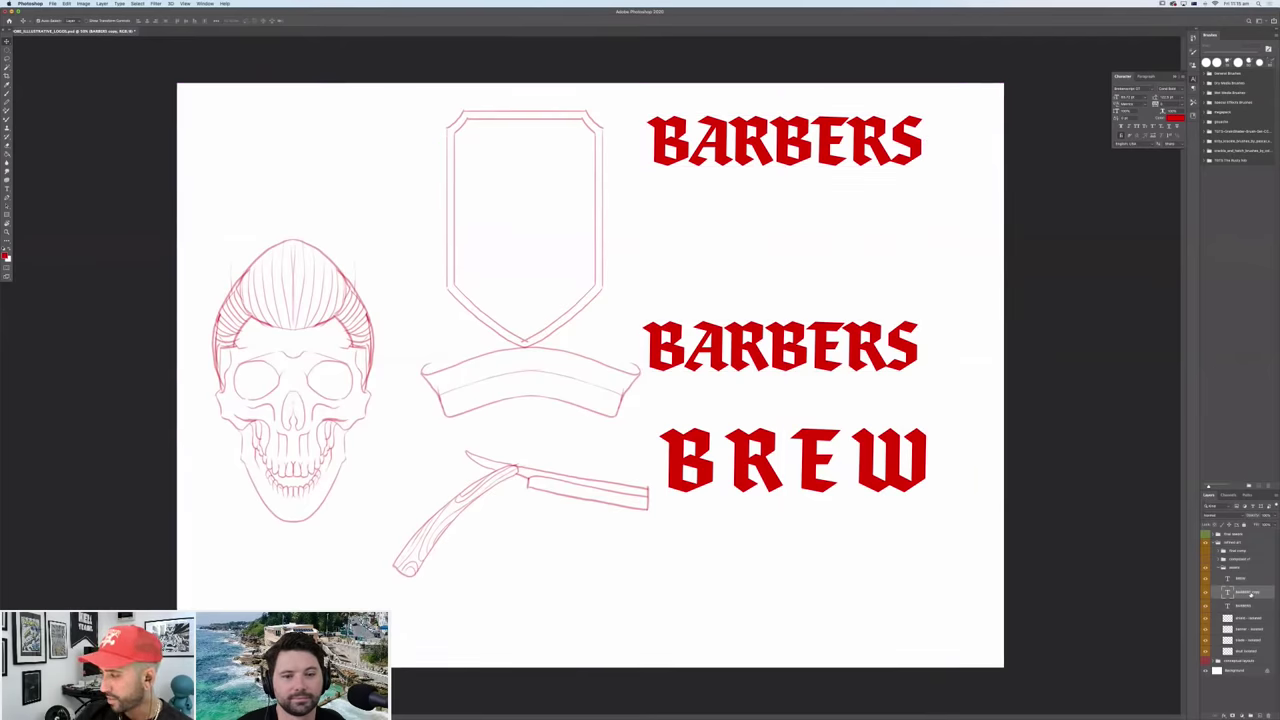
pyautogui.rightClick(1250, 593)
pyautogui.click(1230, 514)
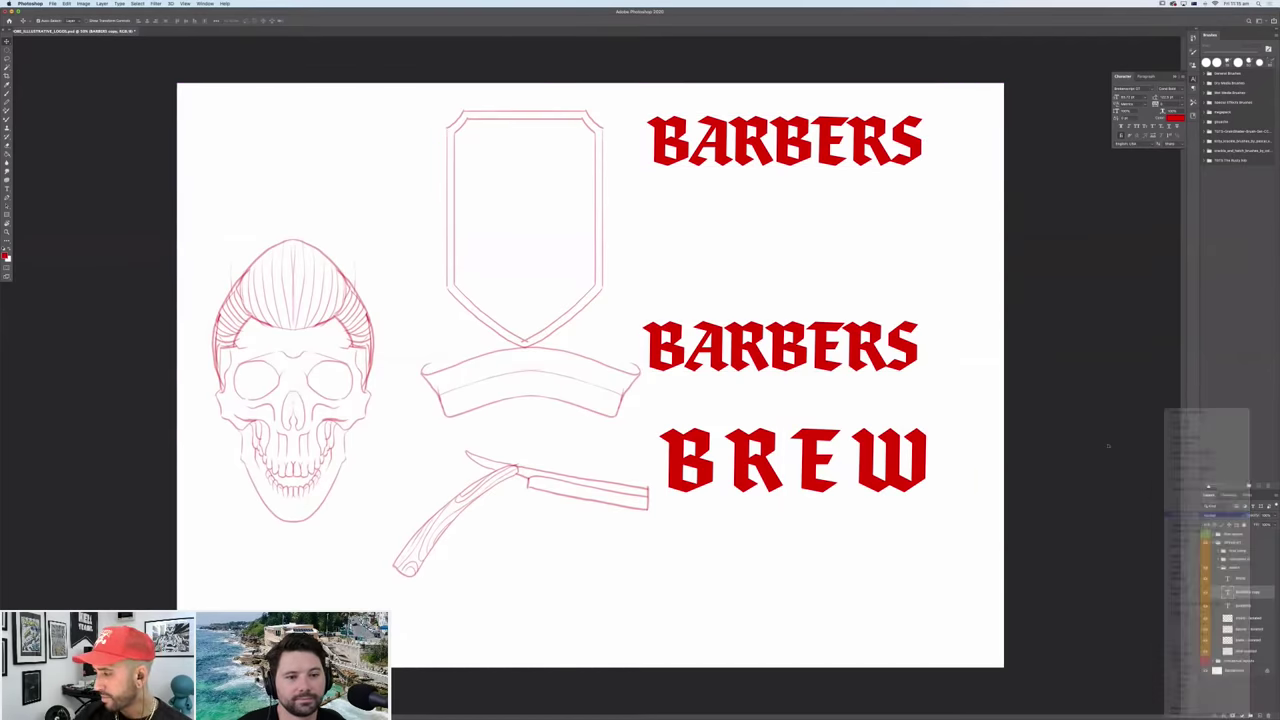
# Stretch the BARBERS copy taller and warp it with both lower corners pulled down so its lower edge forms an arch.
pyautogui.hotkey('ctrl', 't')
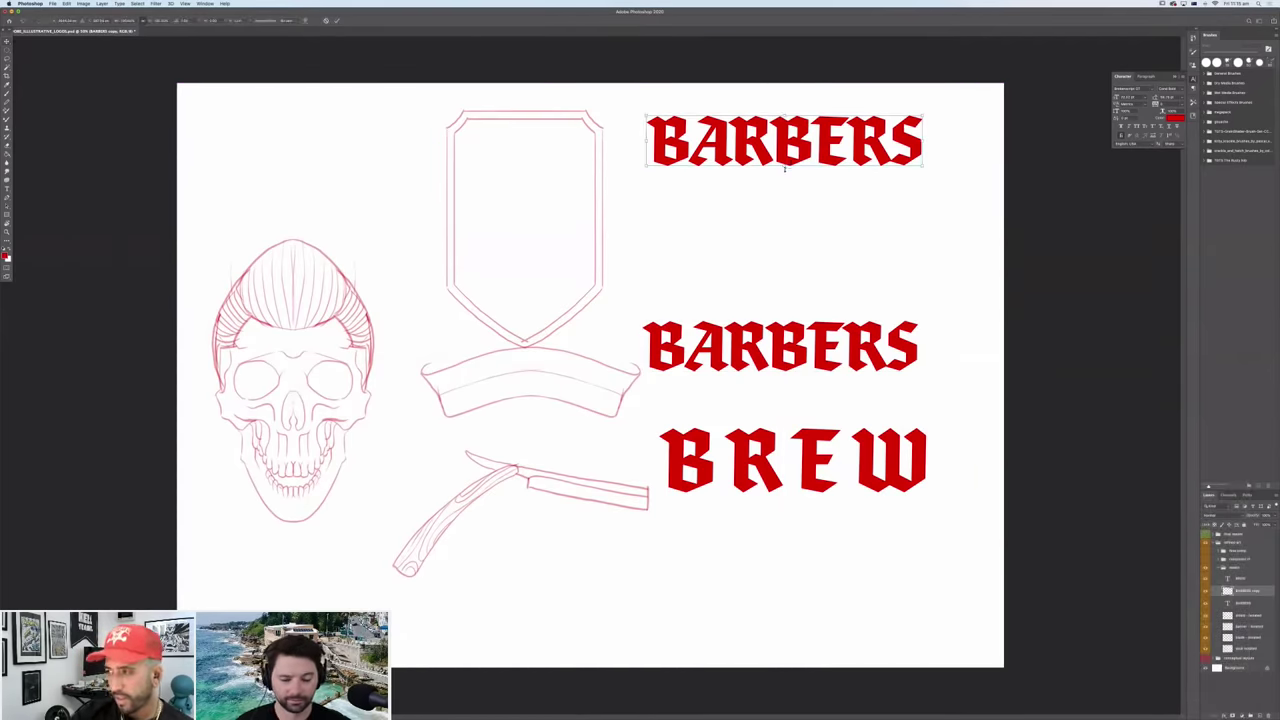
pyautogui.moveTo(785, 169); pyautogui.dragTo(795, 212)
pyautogui.rightClick(857, 182)
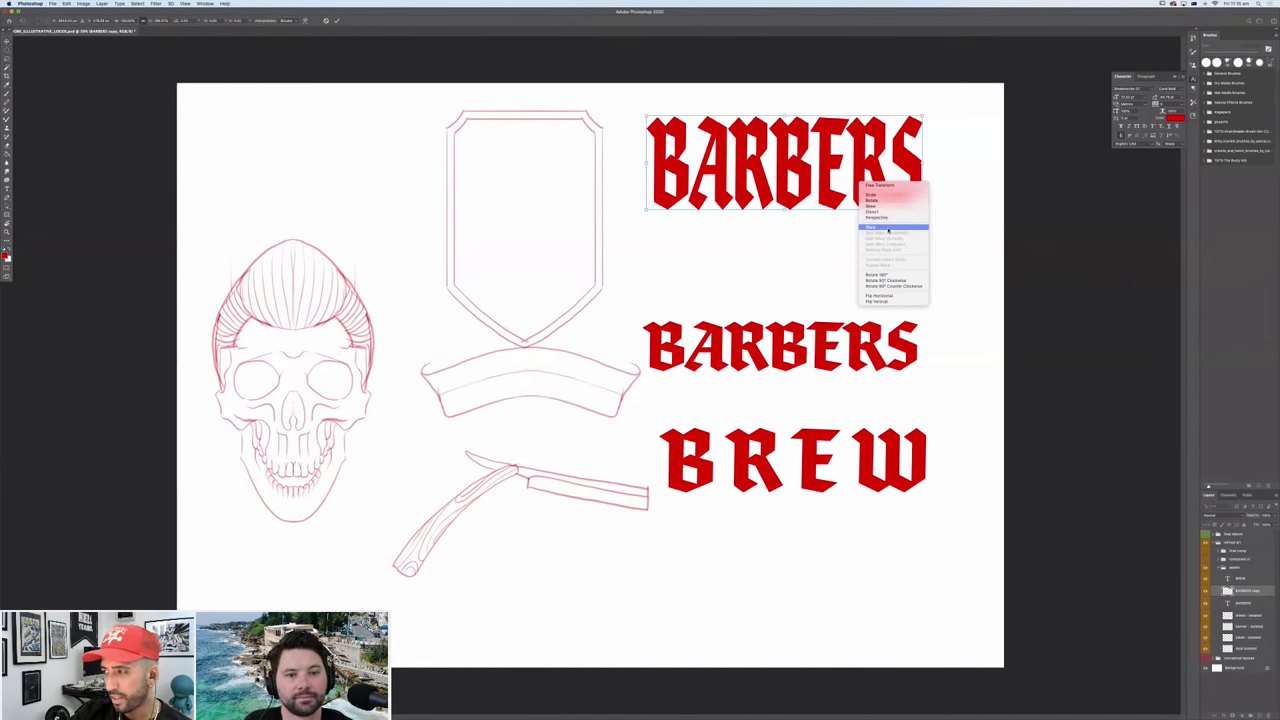
pyautogui.click(880, 228)
pyautogui.moveTo(790, 200); pyautogui.dragTo(790, 176)
pyautogui.press('super+z')
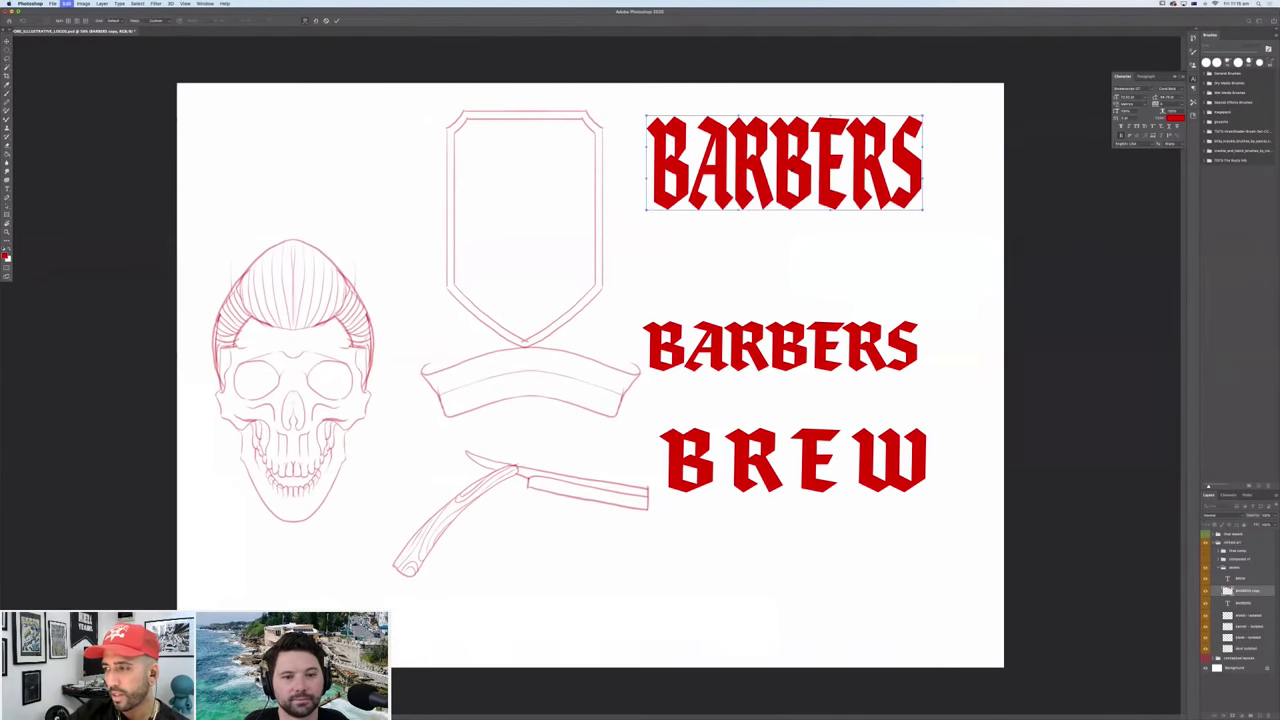
pyautogui.moveTo(647, 211); pyautogui.dragTo(644, 260)
pyautogui.moveTo(925, 212); pyautogui.dragTo(922, 254)
pyautogui.moveTo(790, 180)
pyautogui.mouseDown()
pyautogui.moveTo(831, 210)
pyautogui.moveTo(790, 197)
pyautogui.mouseUp()
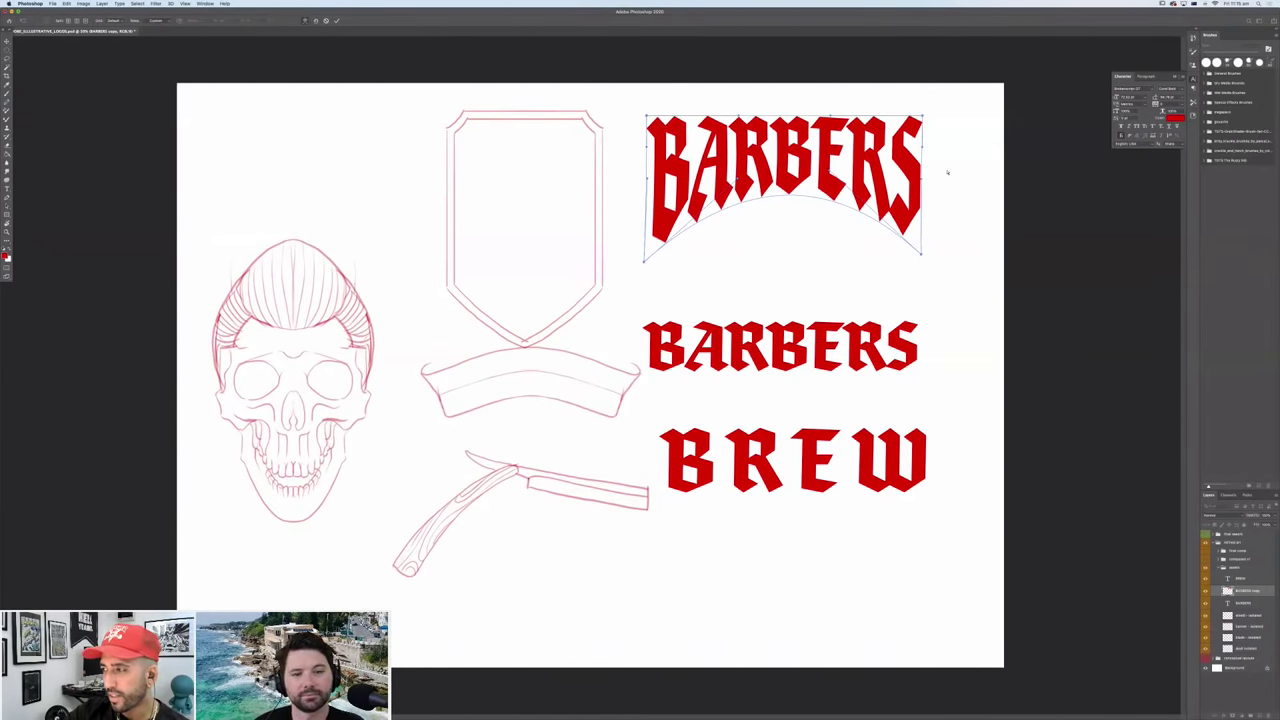
pyautogui.press('Return')
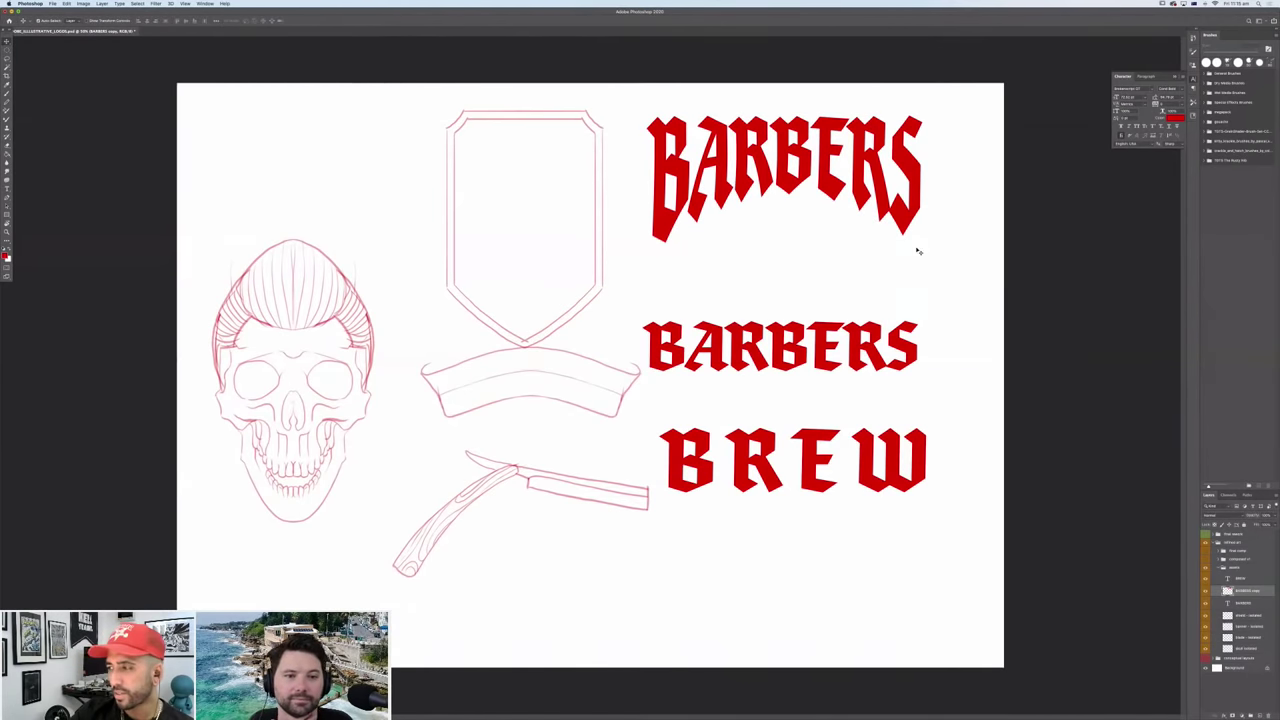
# Shift the arched BARBERS copy slightly down and align the plain BARBERS text directly above BREW.
pyautogui.moveTo(902, 220); pyautogui.dragTo(914, 244)
pyautogui.click(885, 373)
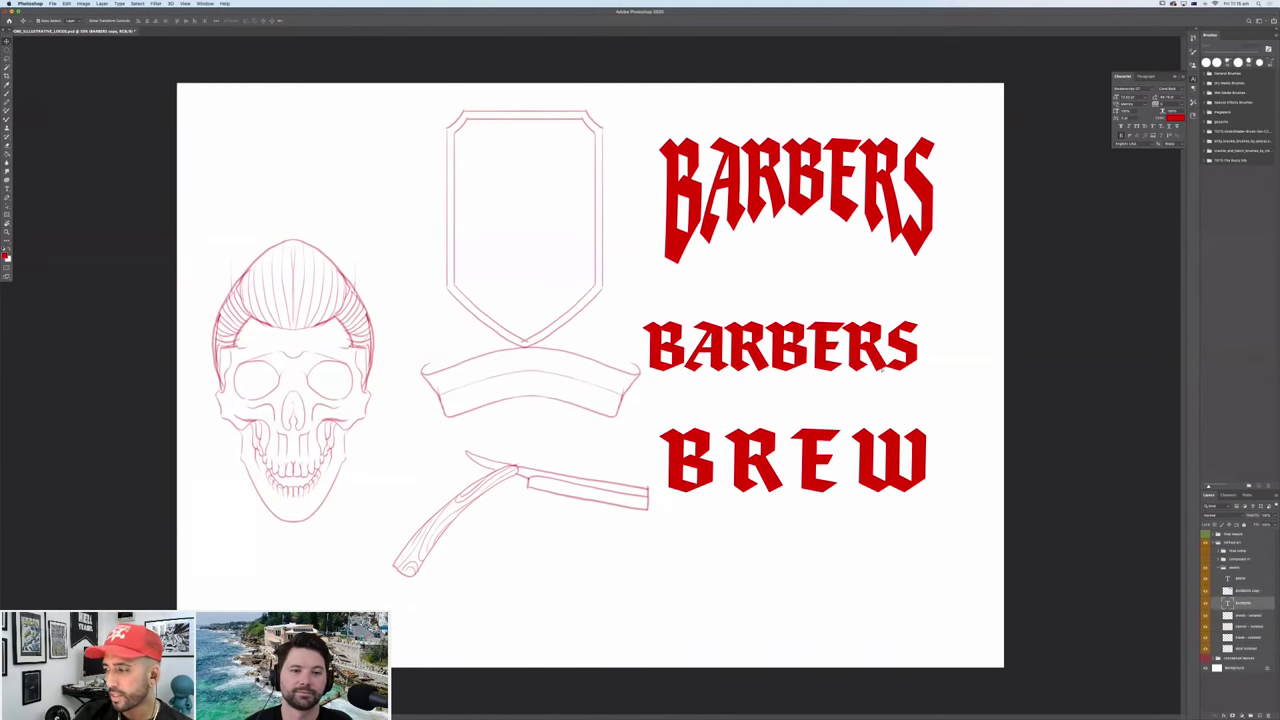
pyautogui.moveTo(883, 374)
pyautogui.mouseDown()
pyautogui.moveTo(896, 387)
pyautogui.moveTo(888, 400)
pyautogui.moveTo(896, 388)
pyautogui.mouseUp()
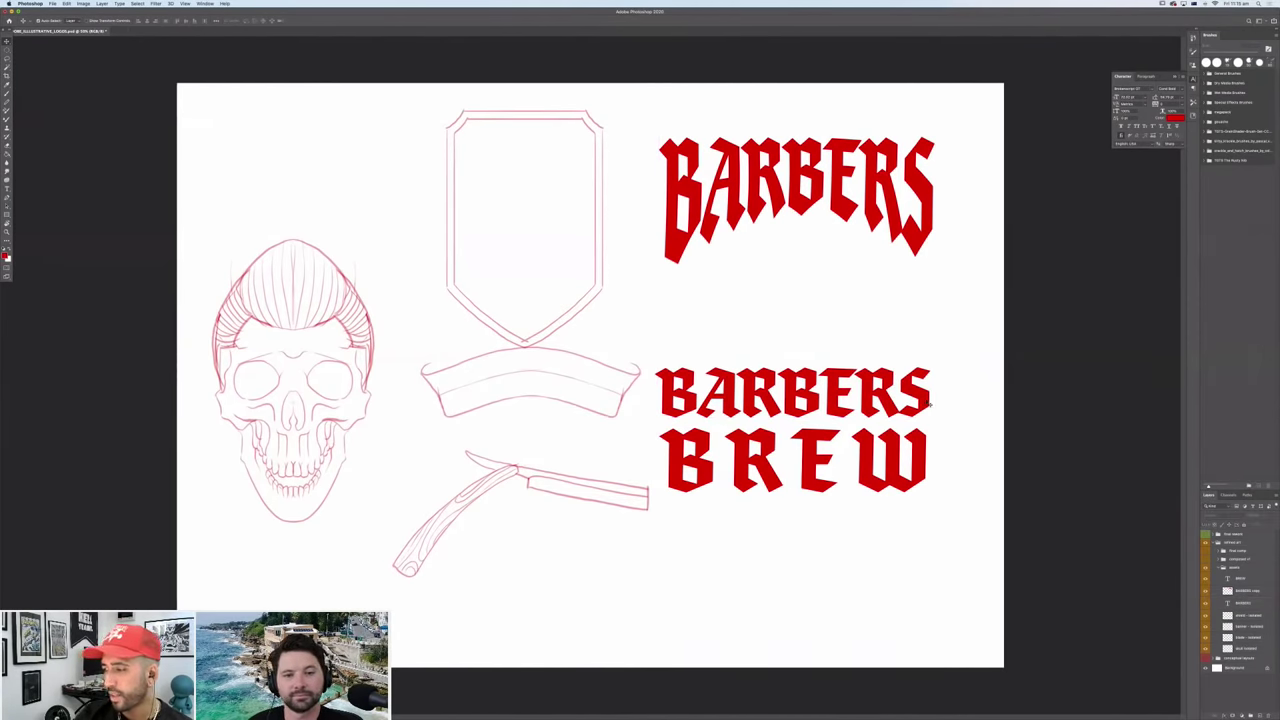
pyautogui.click(922, 450)
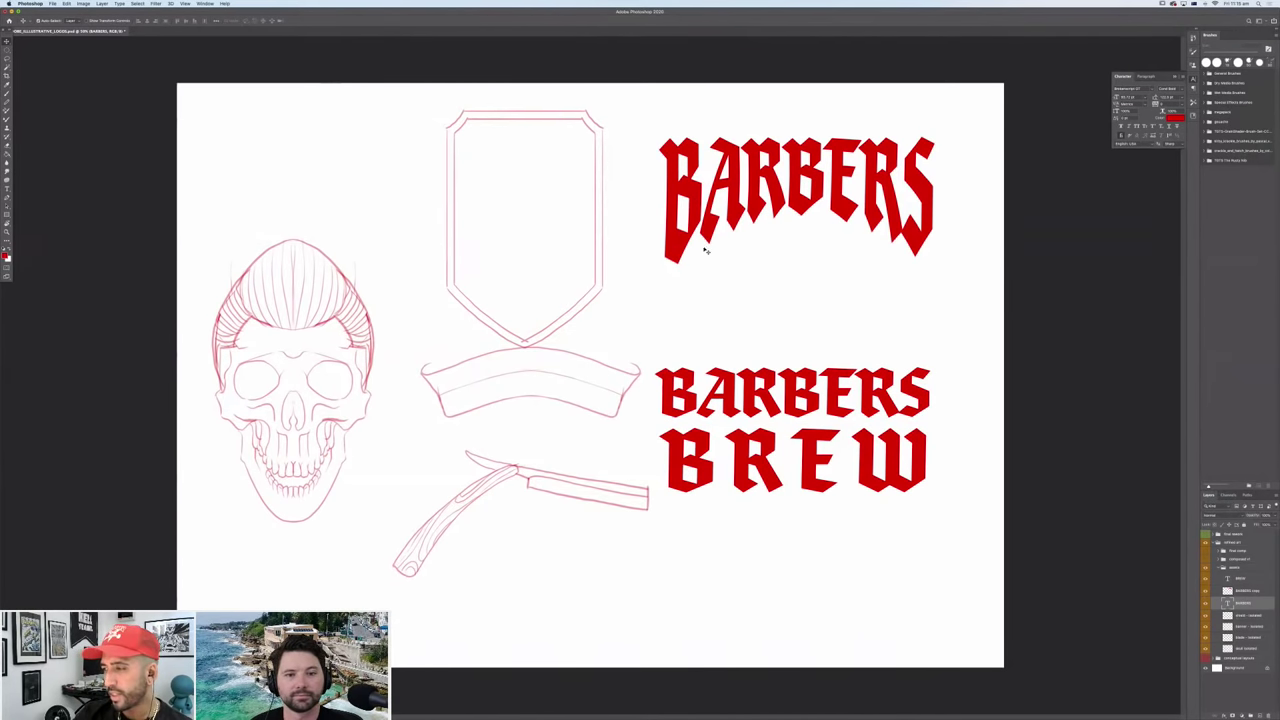
# Examine the arched BARBERS lettering and the plain BARBERS BREW text at a closer magnification.
pyautogui.press('super')
pyautogui.press('XF86AudioRaiseVolume')
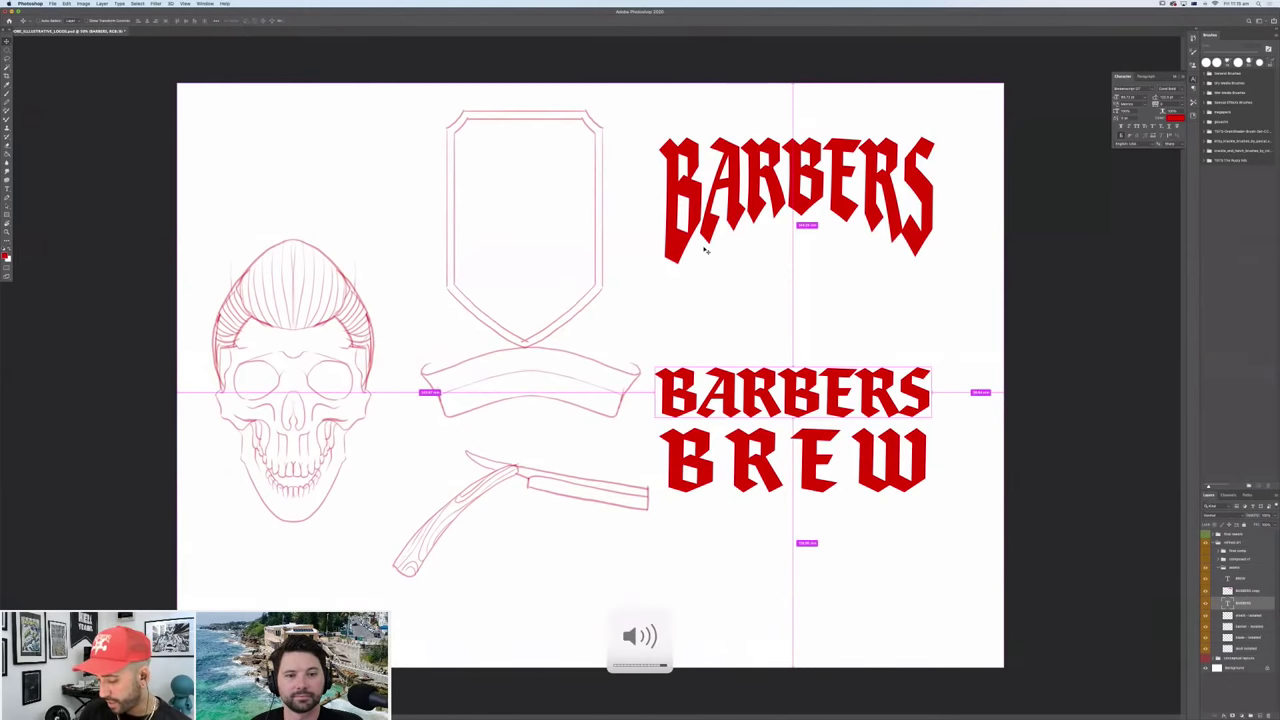
pyautogui.press('super+plus')
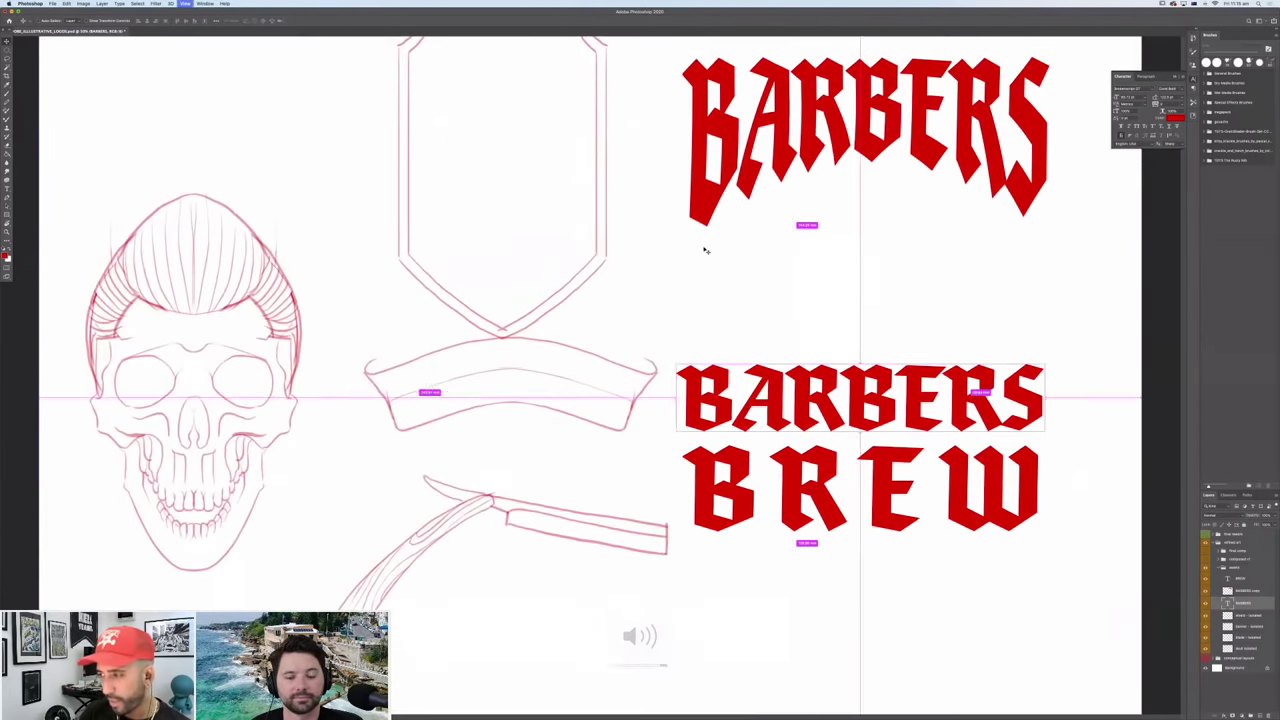
pyautogui.moveTo(722, 69); pyautogui.dragTo(620, 206)
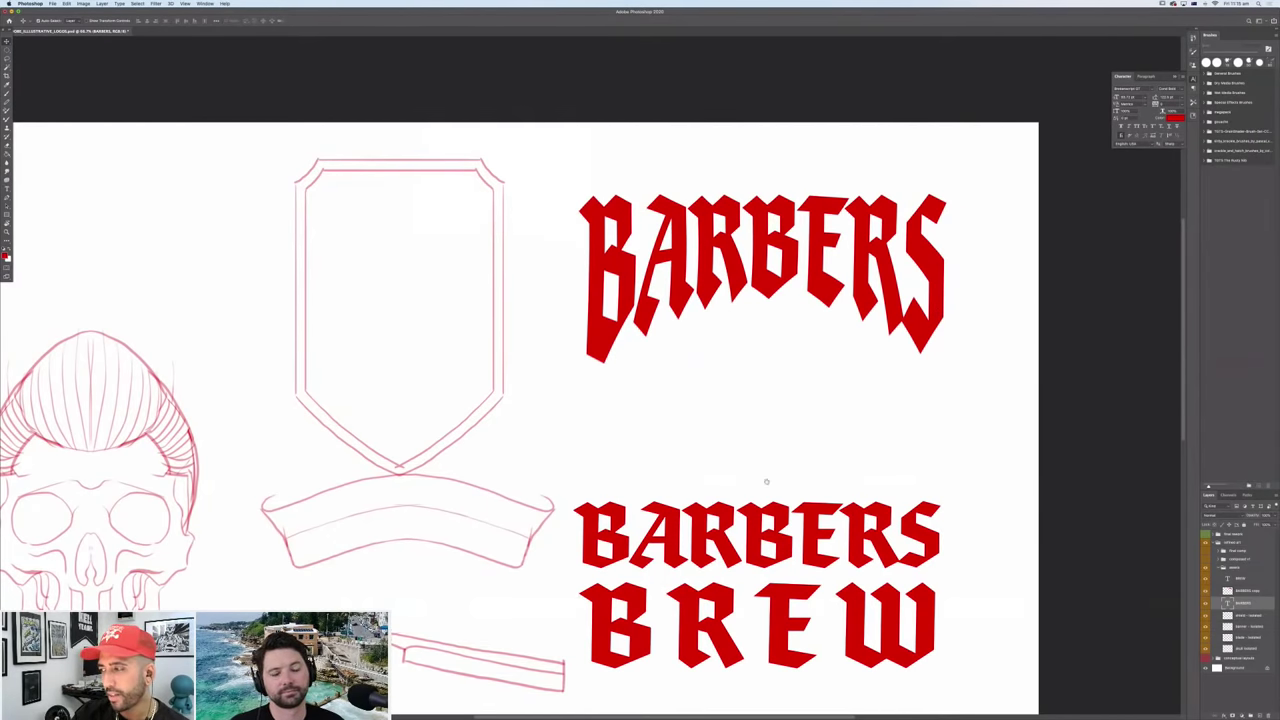
# Hide the assets group and show the composition group instead, with its individual layers listed.
pyautogui.hscroll(-4, 857, 463)
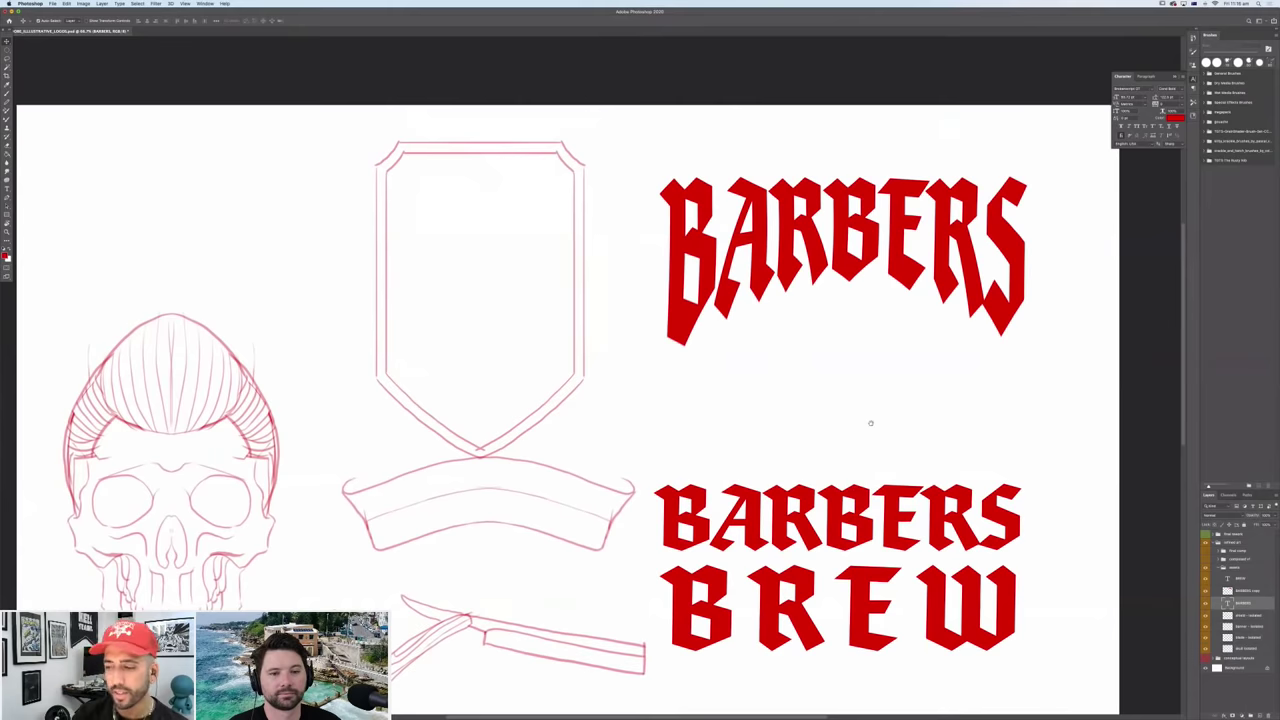
pyautogui.scroll(-2, 882, 419)
pyautogui.hscroll(-2, 882, 419)
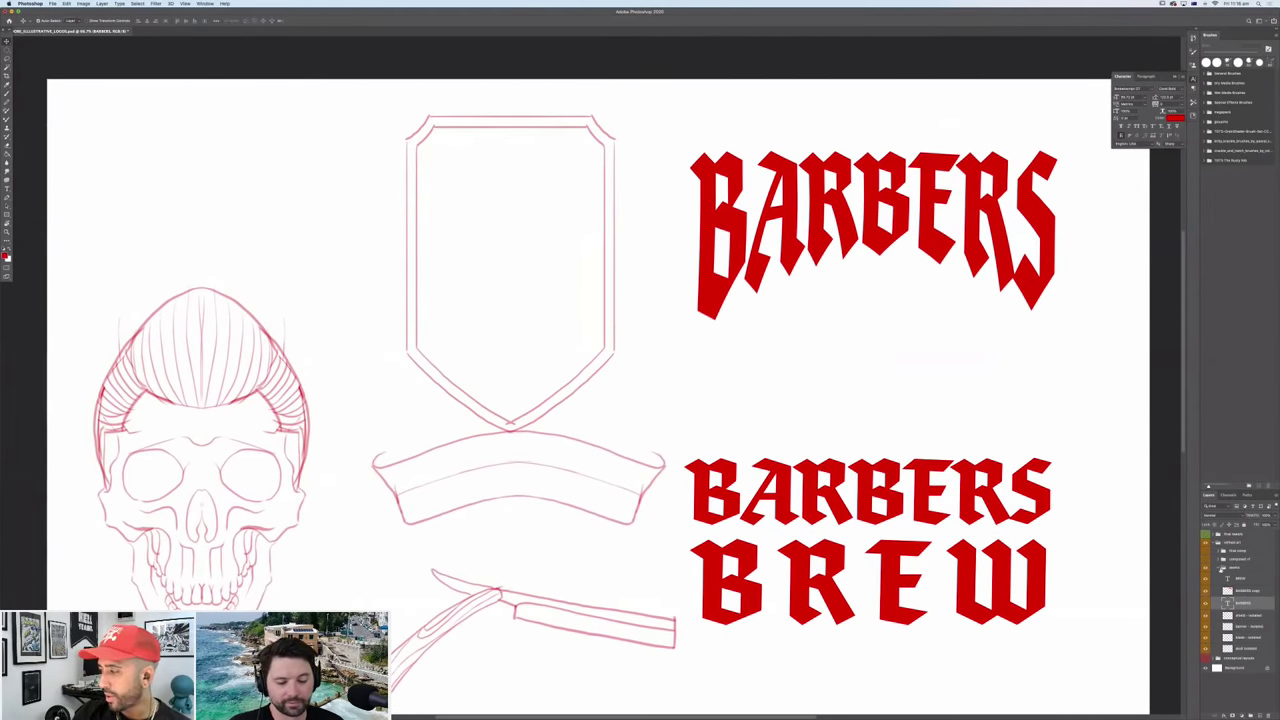
pyautogui.click(1217, 567)
pyautogui.click(1206, 567)
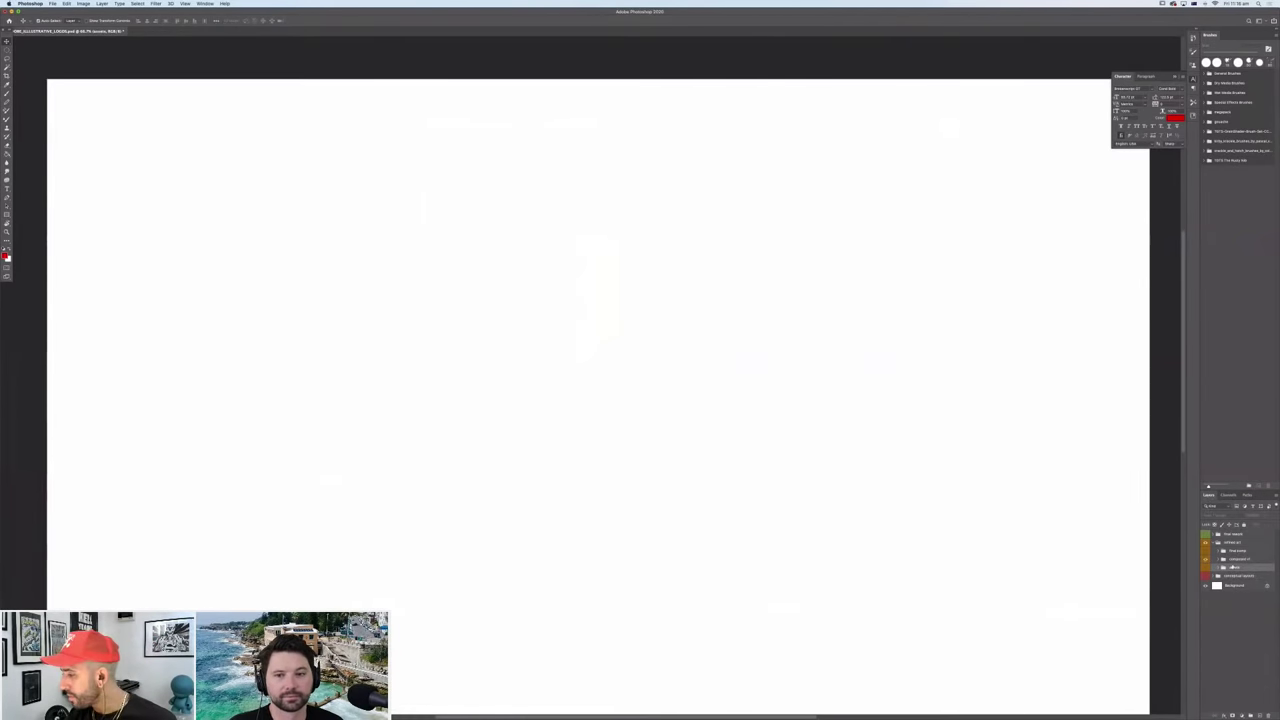
pyautogui.click(1206, 559)
pyautogui.press('super+minus')
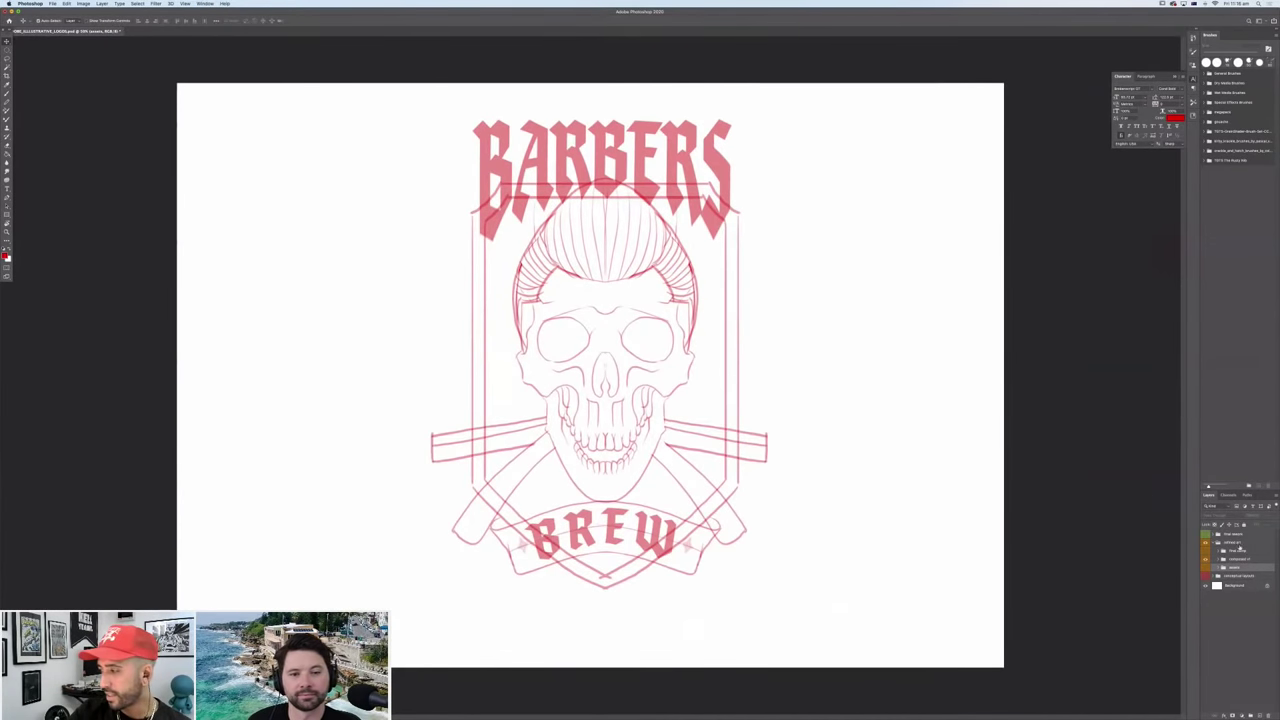
pyautogui.click(1222, 567)
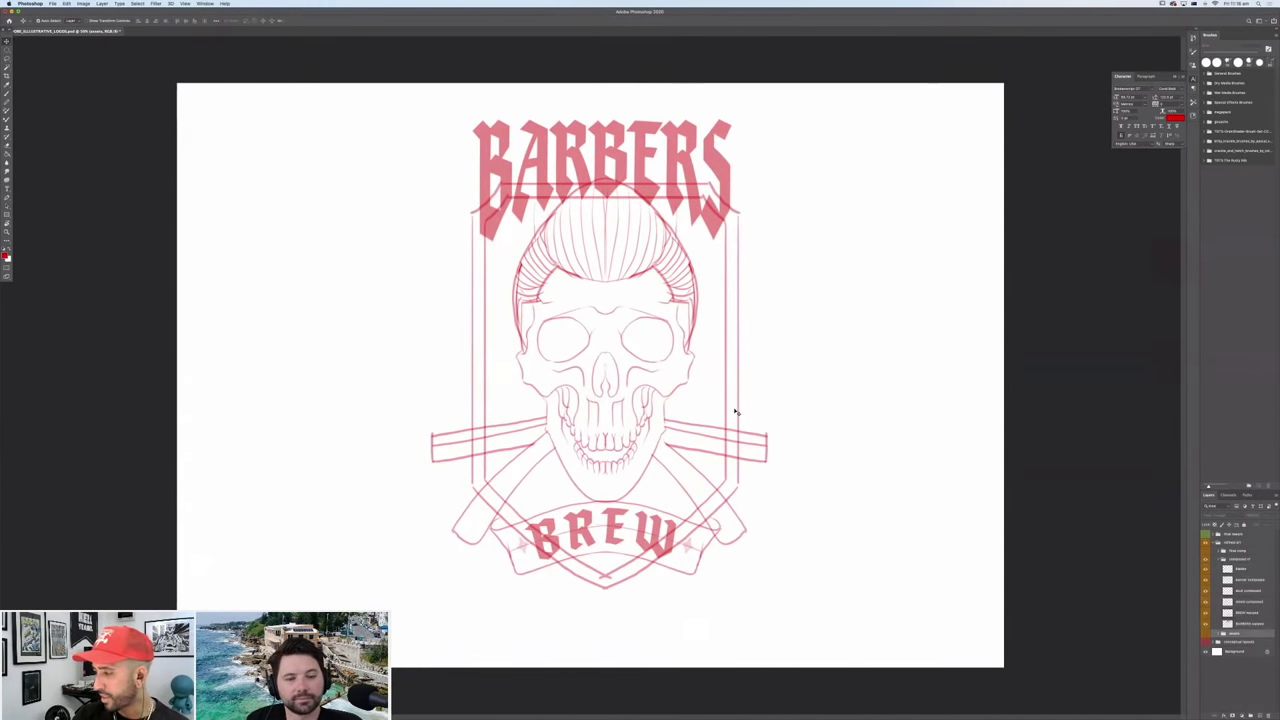
# Try shifting the BARBERS lettering upward and repositioning the banner and shield outlines as separate pieces of the composition.
pyautogui.moveTo(706, 174); pyautogui.dragTo(703, 142)
pyautogui.click(668, 530)
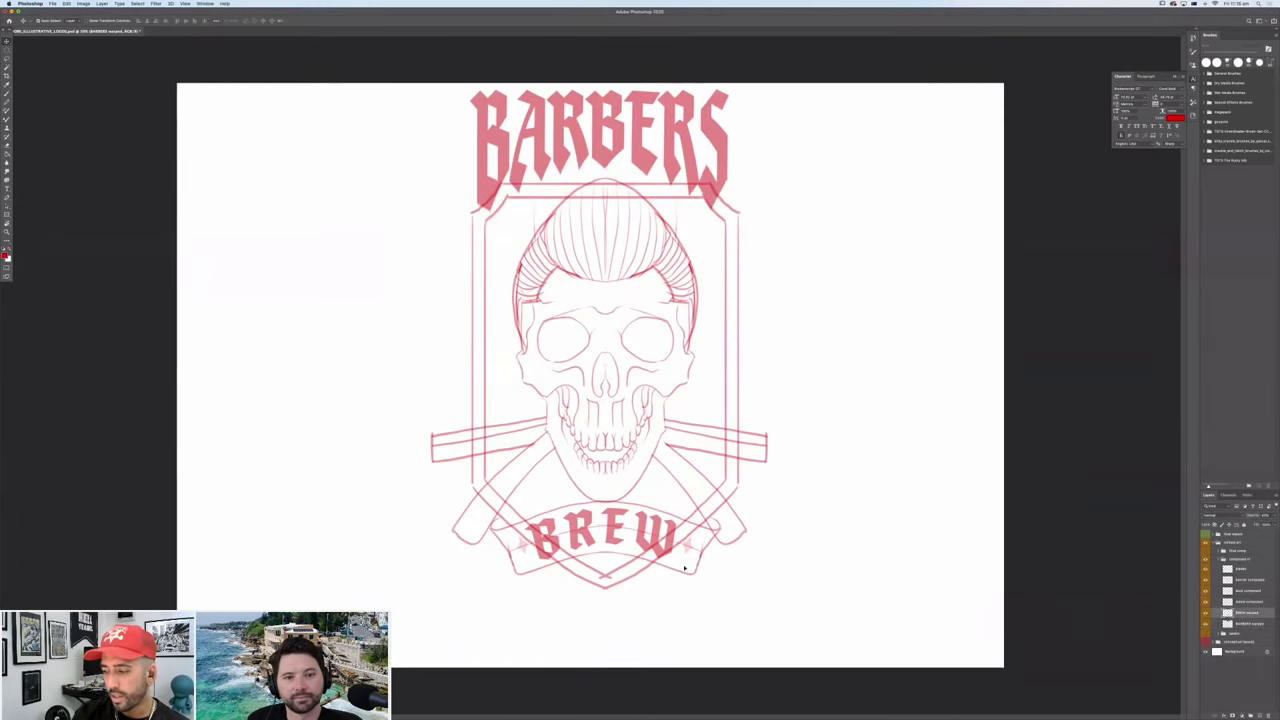
pyautogui.moveTo(685, 568); pyautogui.dragTo(717, 583)
pyautogui.moveTo(737, 497); pyautogui.dragTo(786, 506)
pyautogui.press('super+z')
pyautogui.press('super+z')
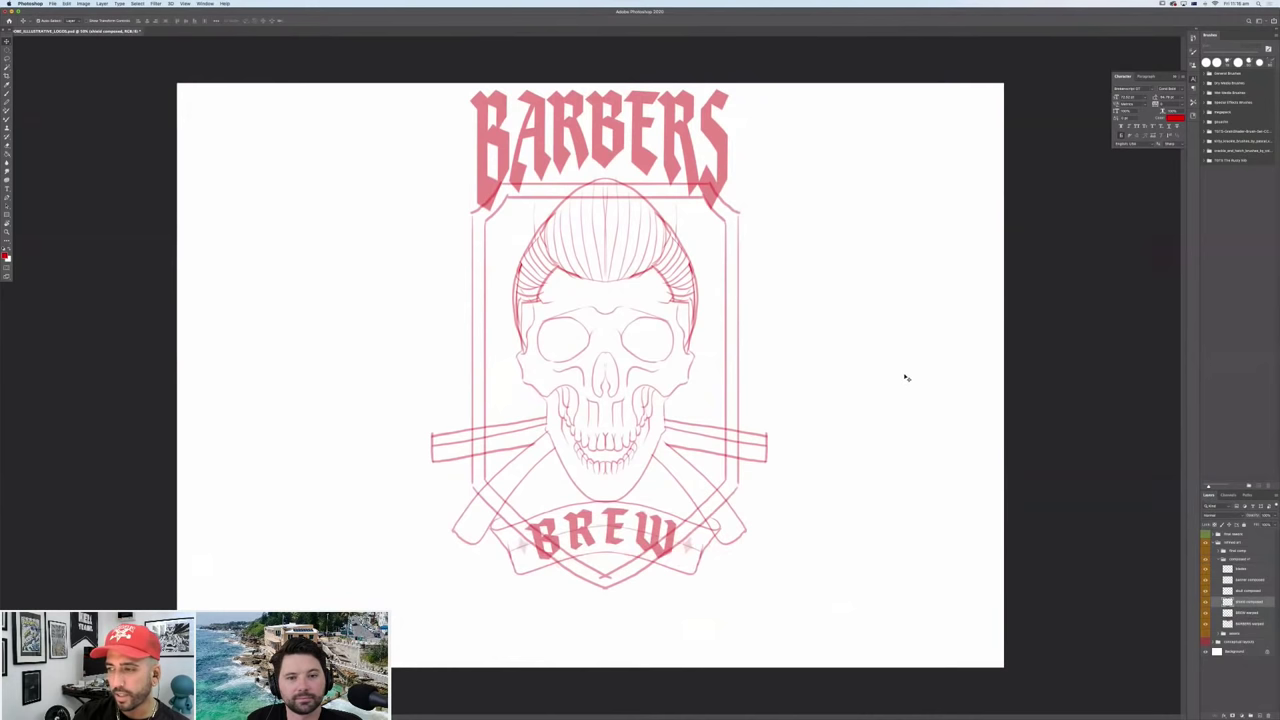
pyautogui.moveTo(899, 437); pyautogui.dragTo(894, 475)
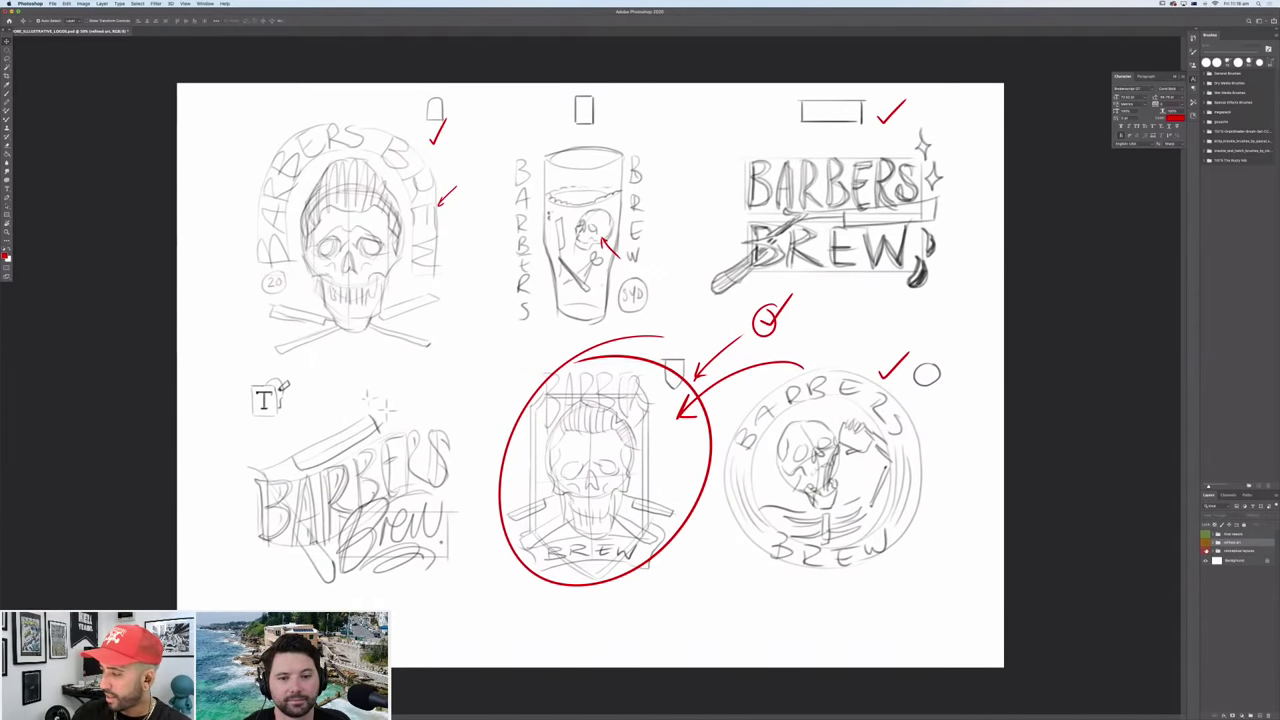
# Hide the conceptual layouts and the composition group, and show the final comp sketch within the refined art group.
pyautogui.click(1206, 550)
pyautogui.click(1206, 542)
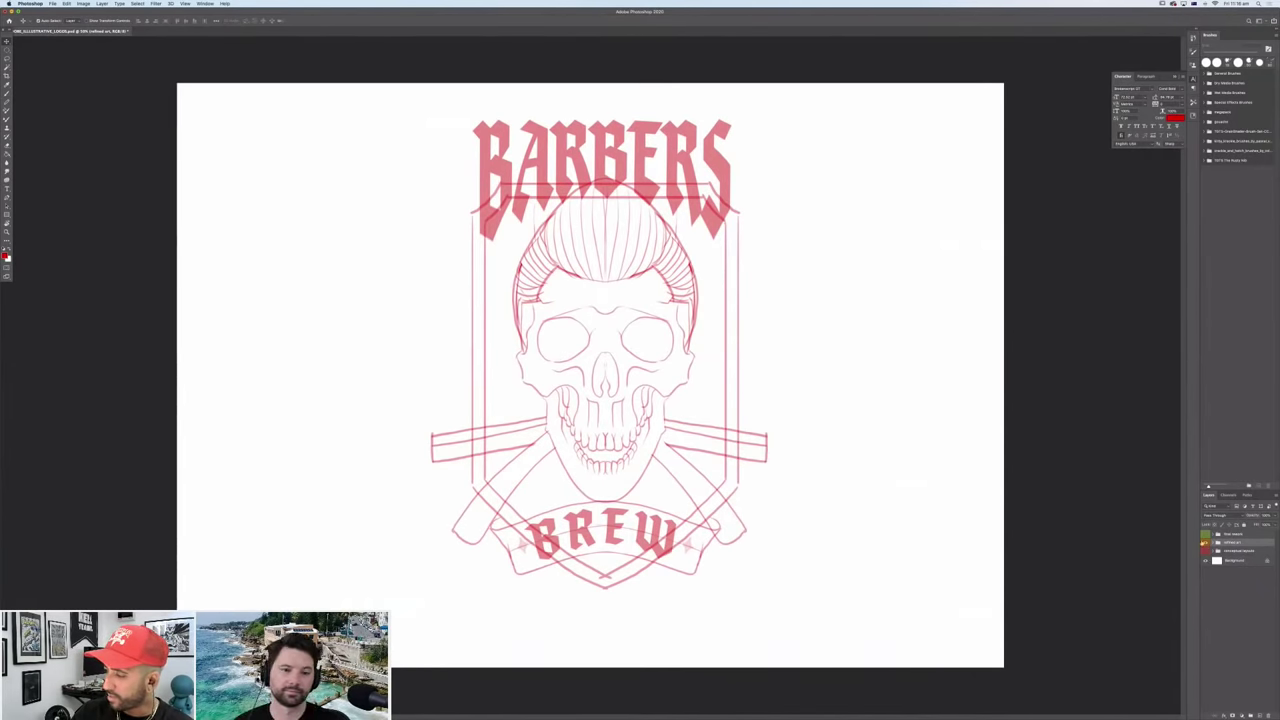
pyautogui.click(1213, 543)
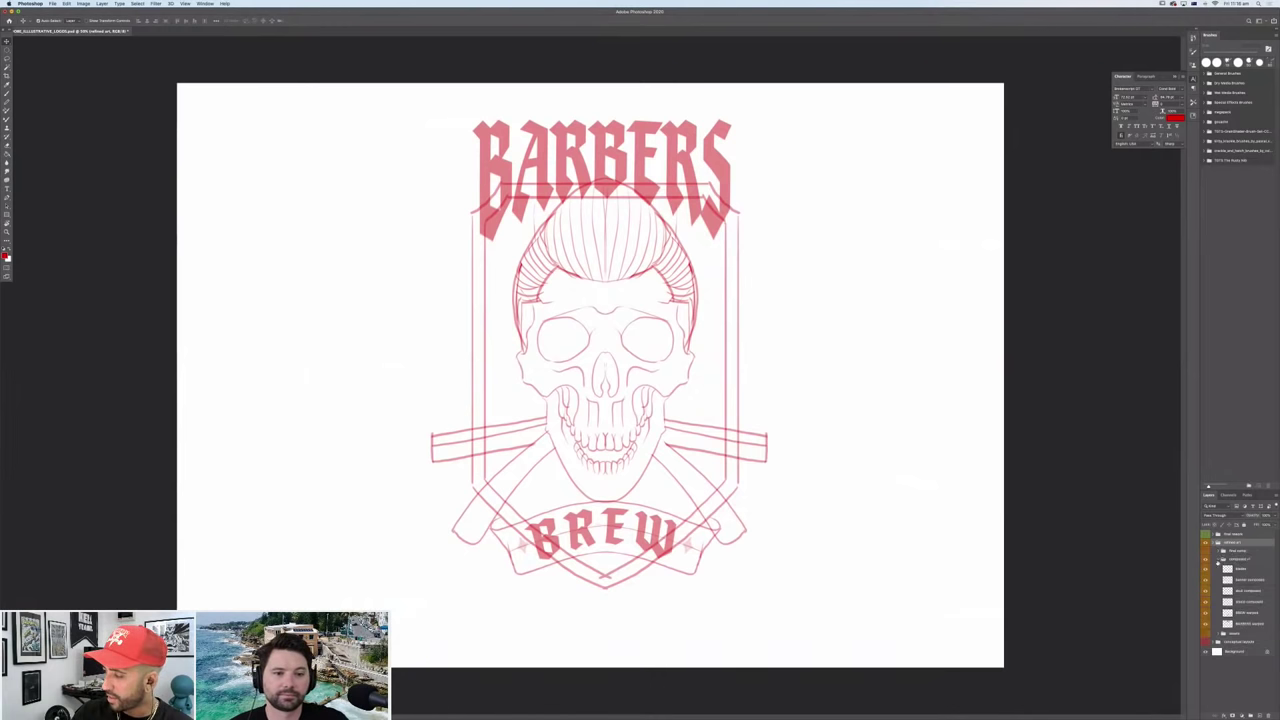
pyautogui.click(1218, 560)
pyautogui.click(1206, 559)
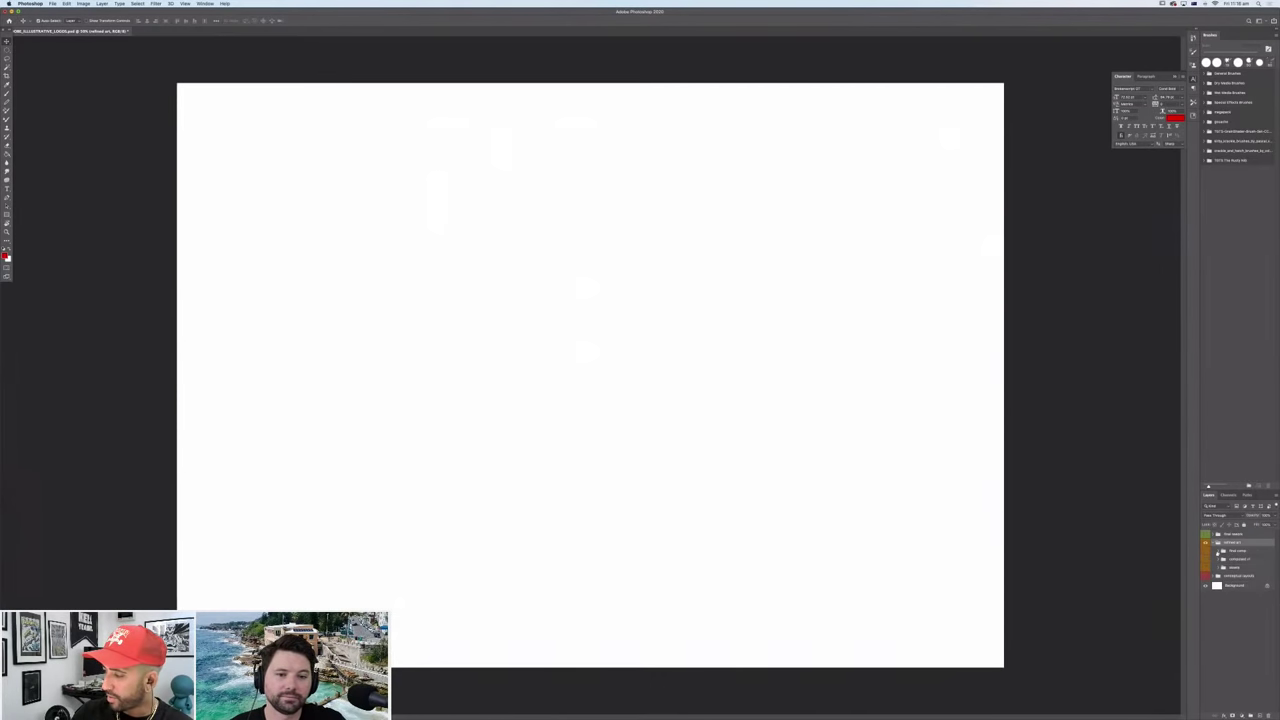
pyautogui.click(1205, 551)
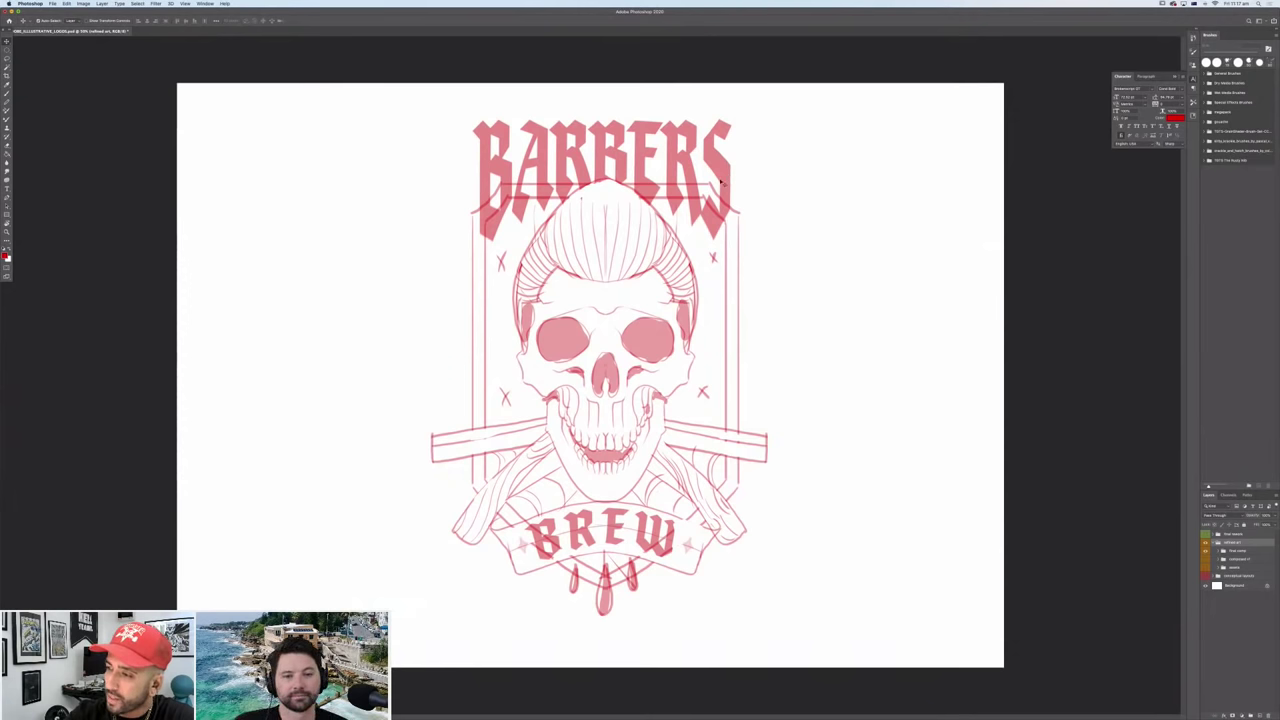
# Shift the final composed sketch slightly down on the canvas.
pyautogui.click(722, 156)
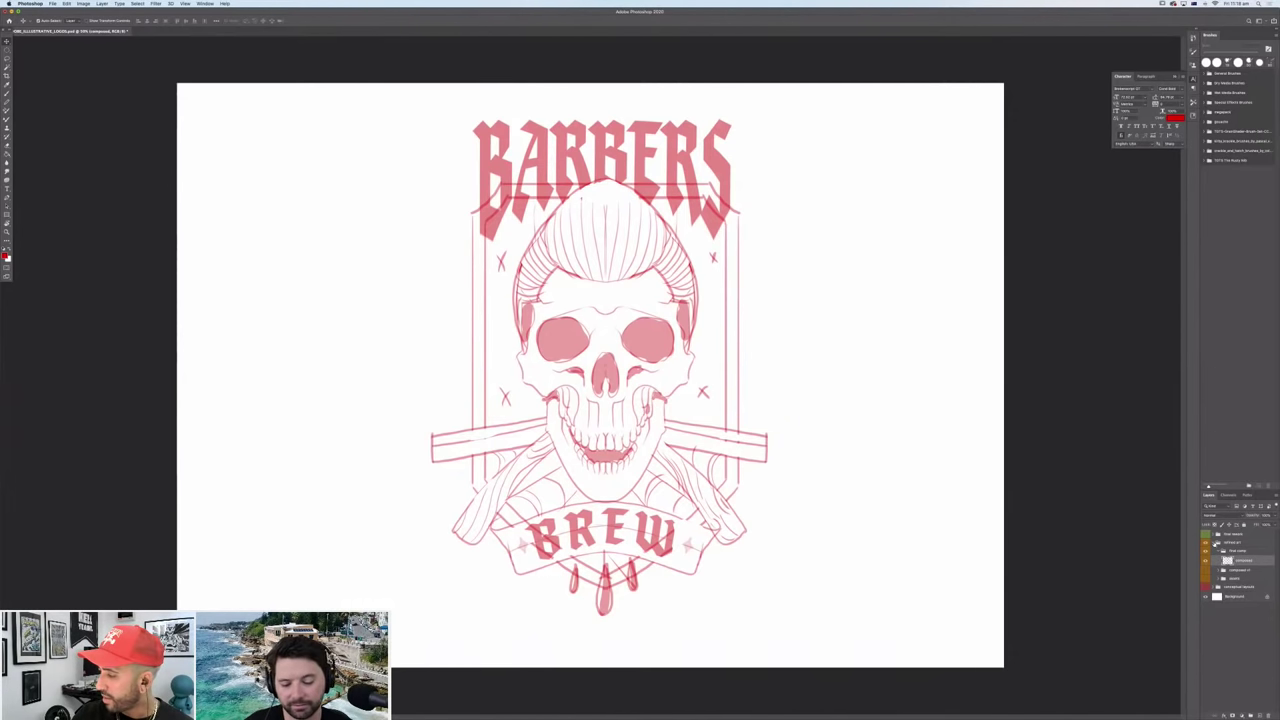
pyautogui.click(1213, 542)
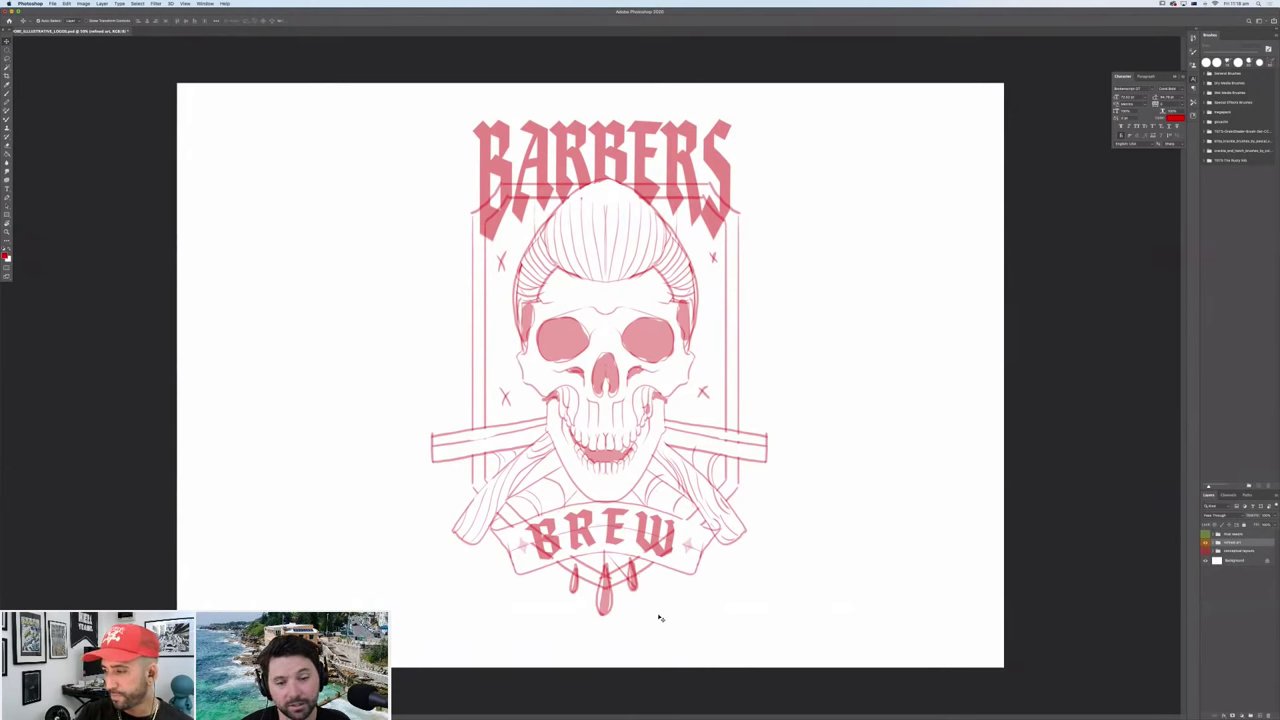
pyautogui.moveTo(636, 585); pyautogui.dragTo(636, 595)
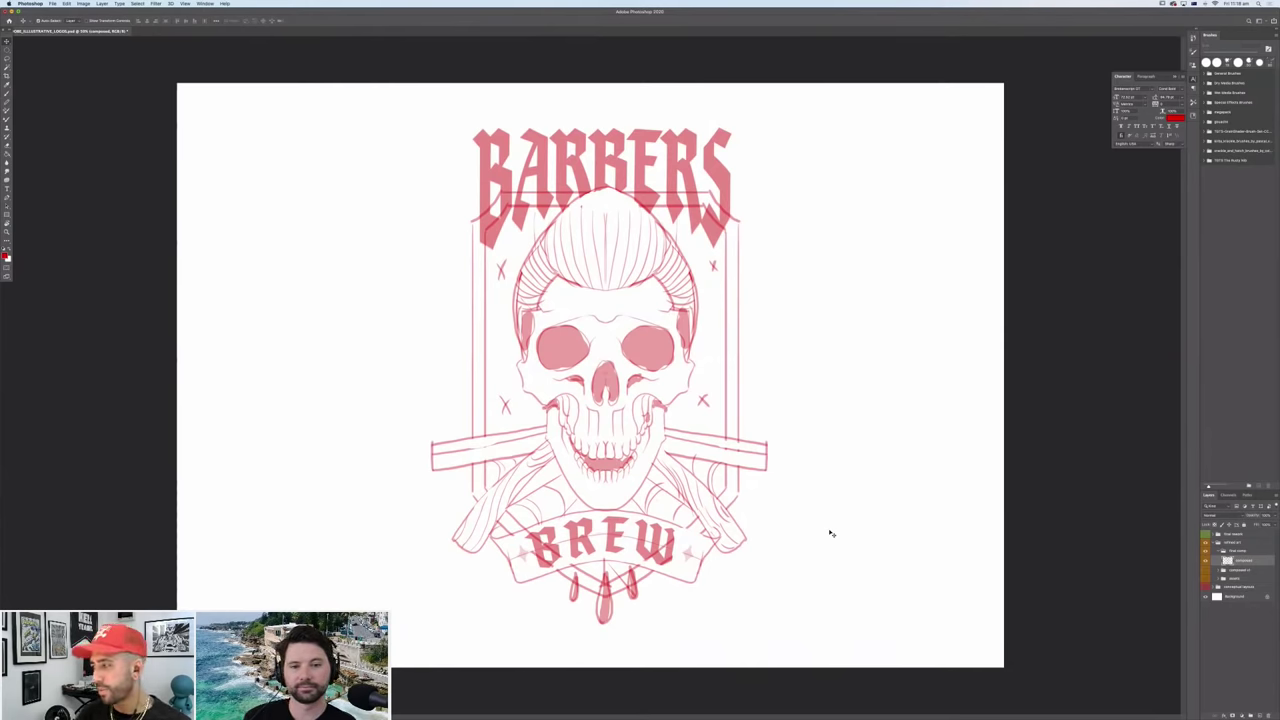
# Compare the conceptual layouts with the final composed sketch by switching the visibility of their groups.
pyautogui.click(1213, 542)
pyautogui.click(1205, 542)
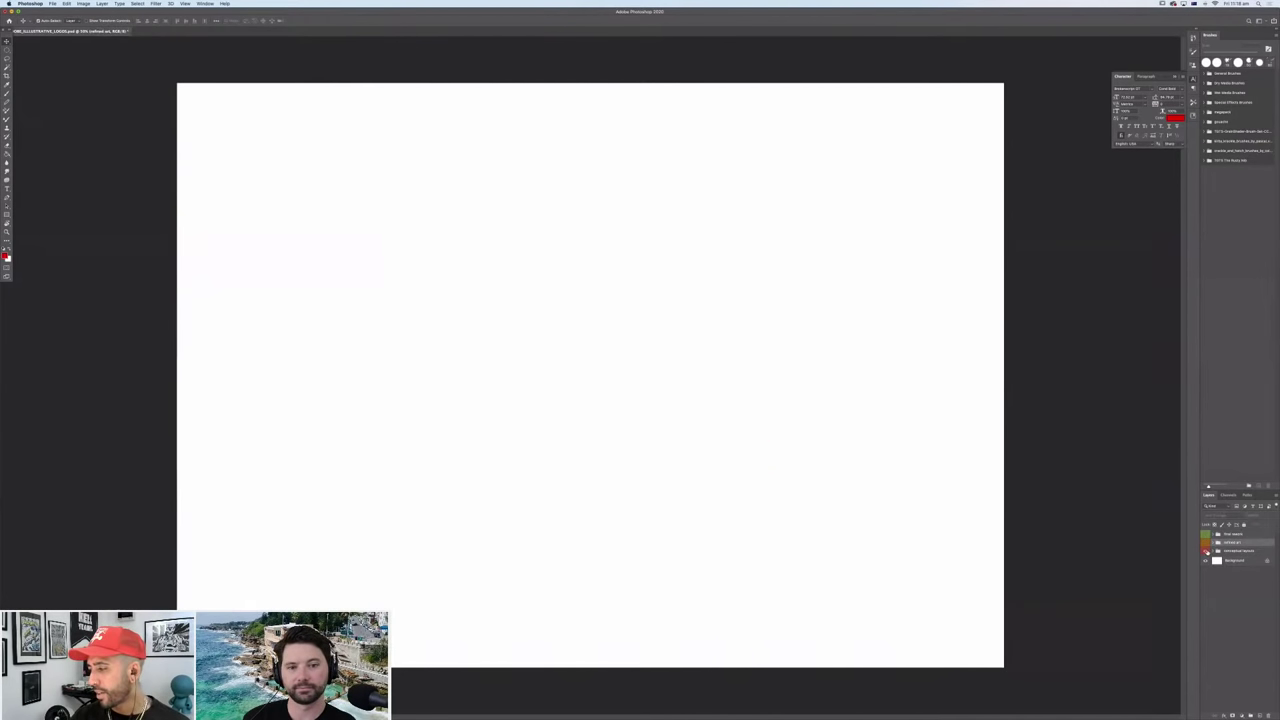
pyautogui.click(1205, 551)
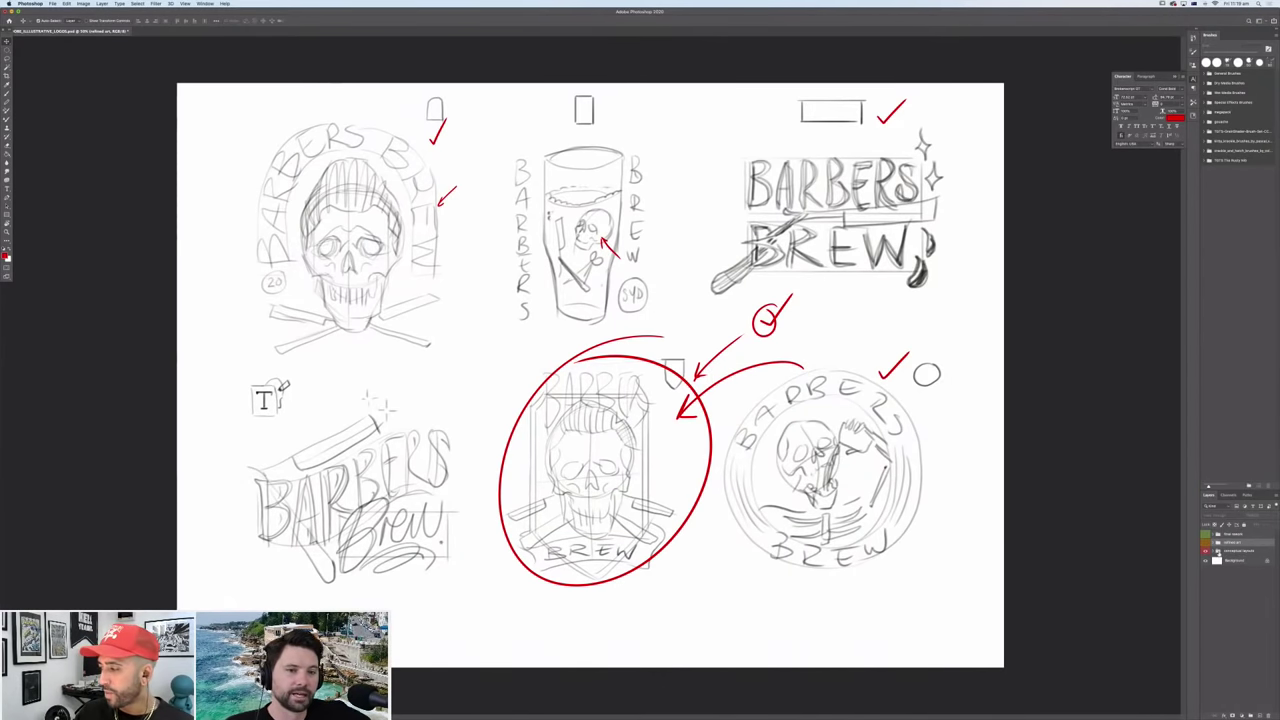
pyautogui.click(1206, 551)
pyautogui.click(1206, 542)
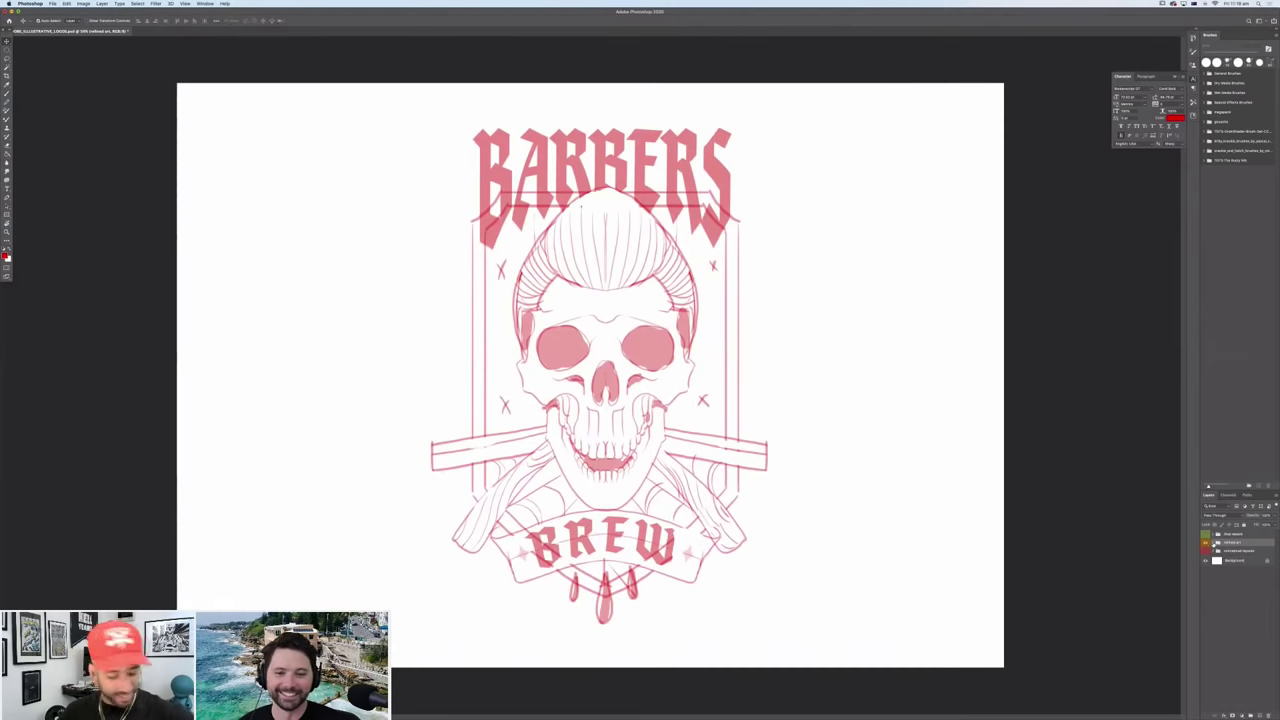
pyautogui.click(1216, 542)
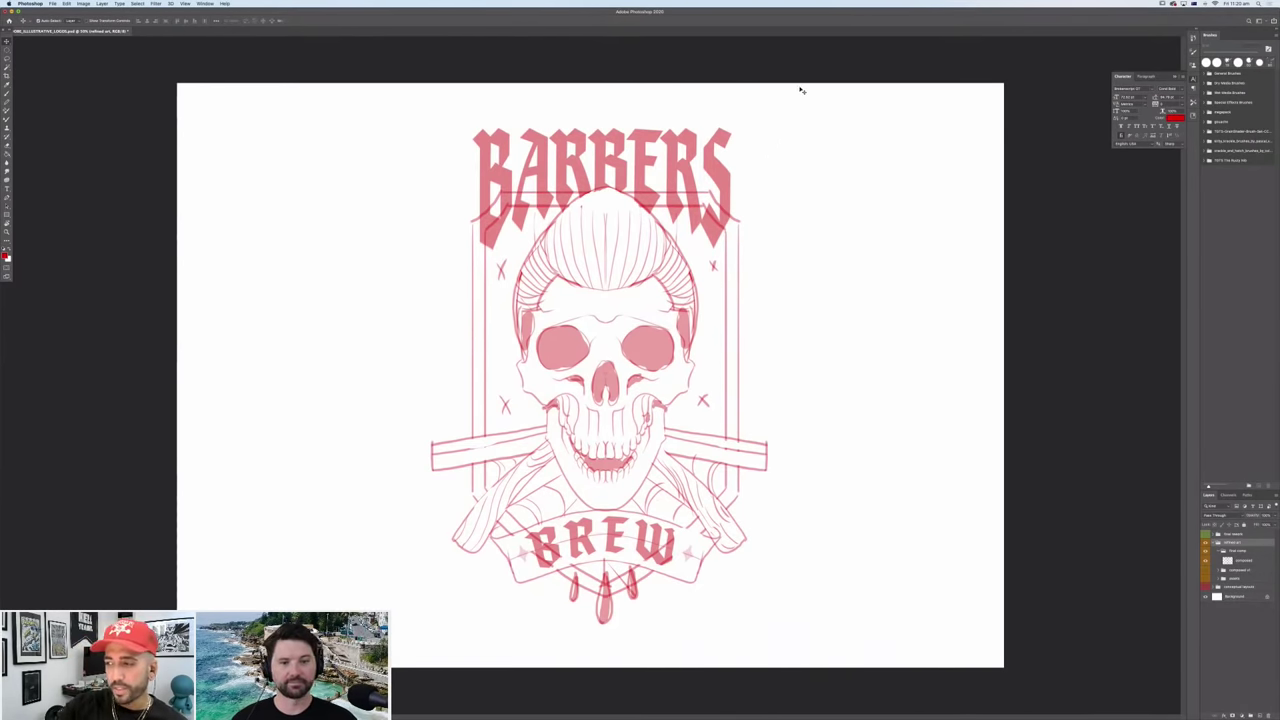
pyautogui.click(676, 352)
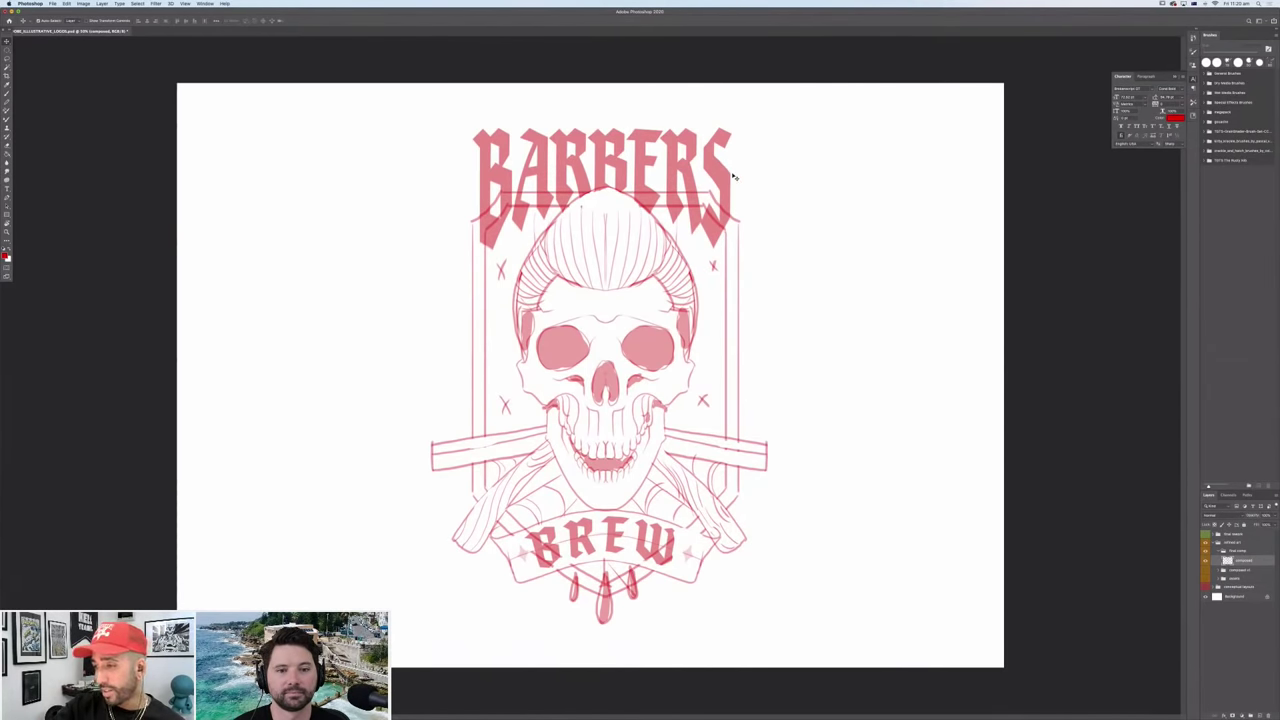
pyautogui.click(703, 236)
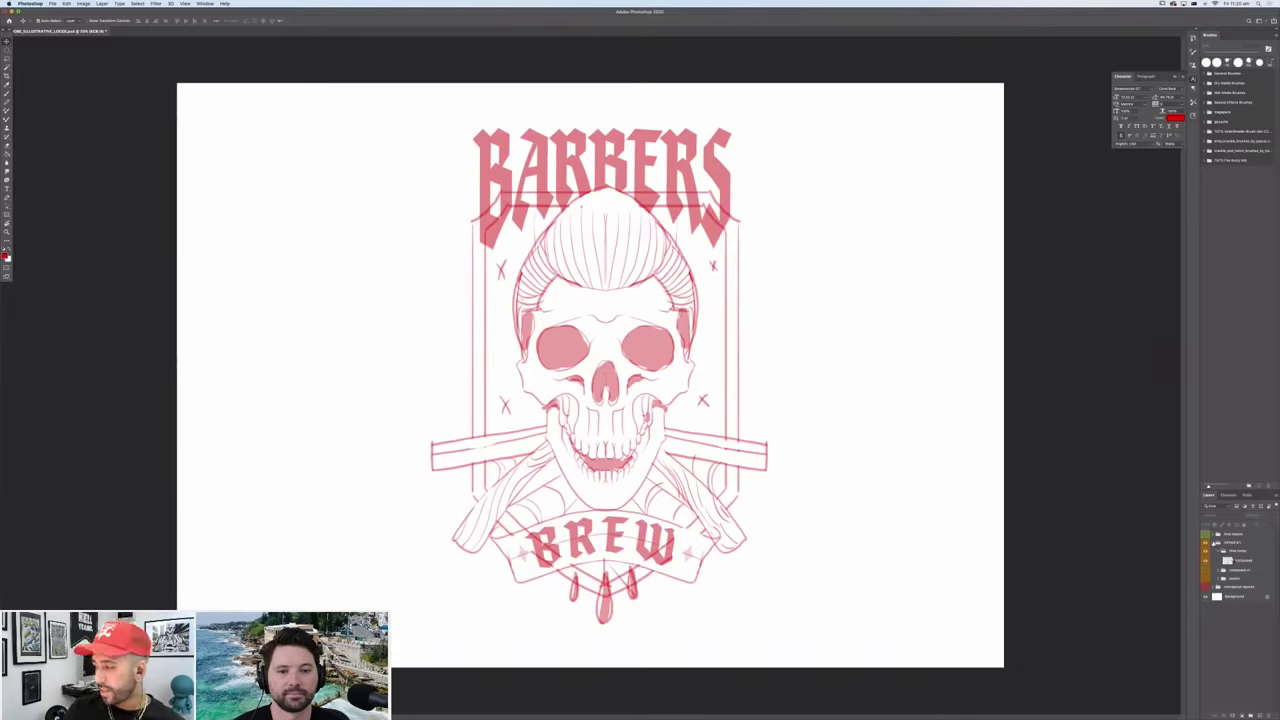
# Hide the refined art group and show the final group with the inked razor and drips over the faded sketch.
pyautogui.click(1213, 542)
pyautogui.click(1205, 542)
pyautogui.click(1205, 534)
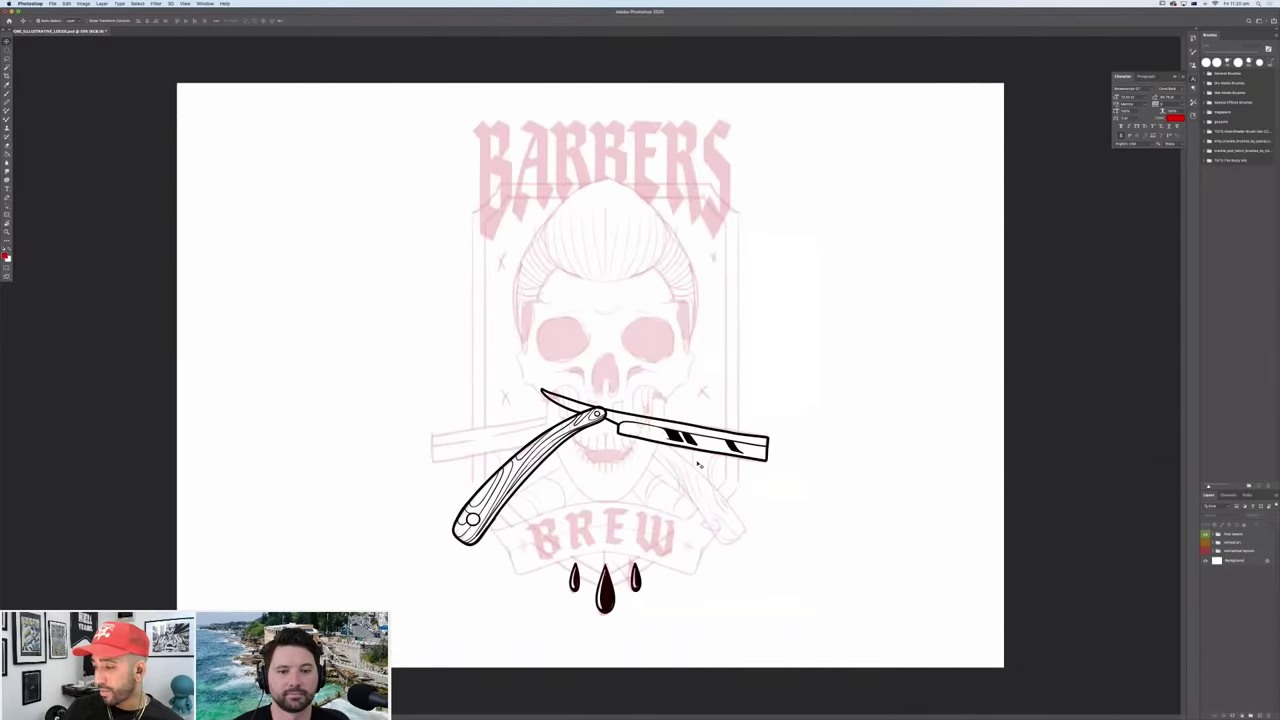
pyautogui.moveTo(698, 464); pyautogui.dragTo(692, 612)
pyautogui.press('super+z')
pyautogui.press('super+z')
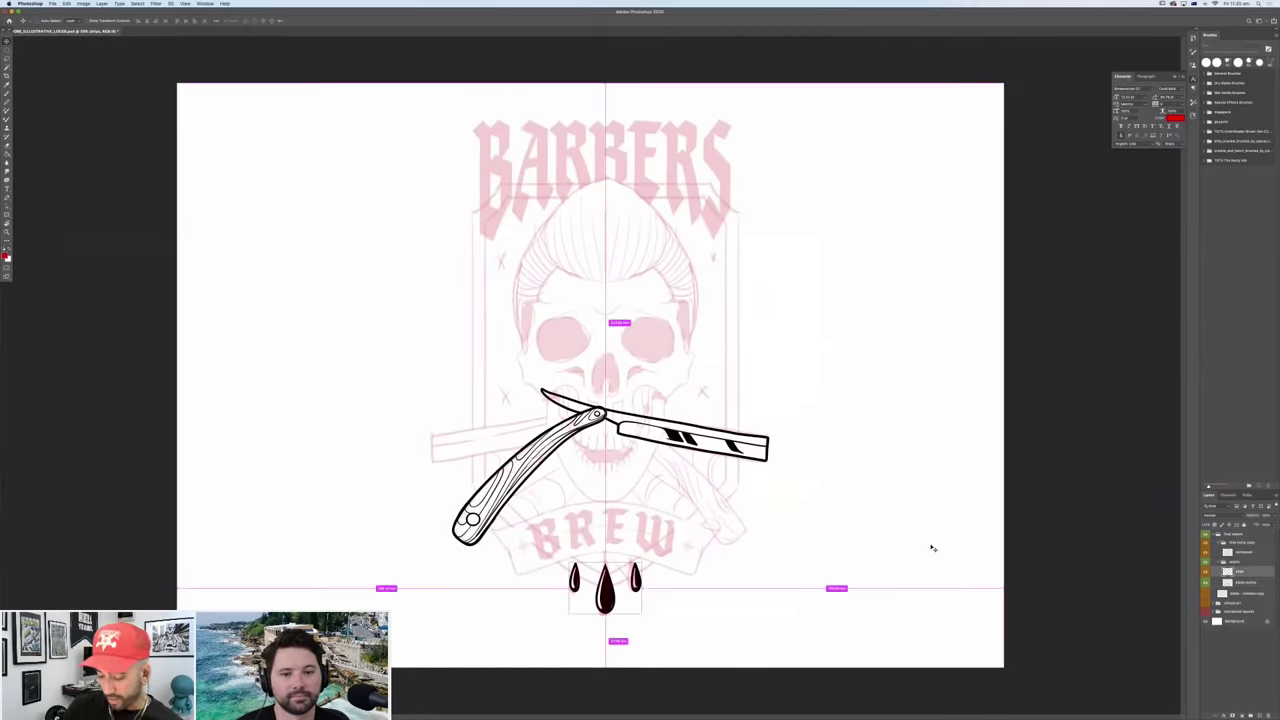
# Create a new empty layer and place it directly below the assets group.
pyautogui.press('super+plus')
pyautogui.press('super+plus')
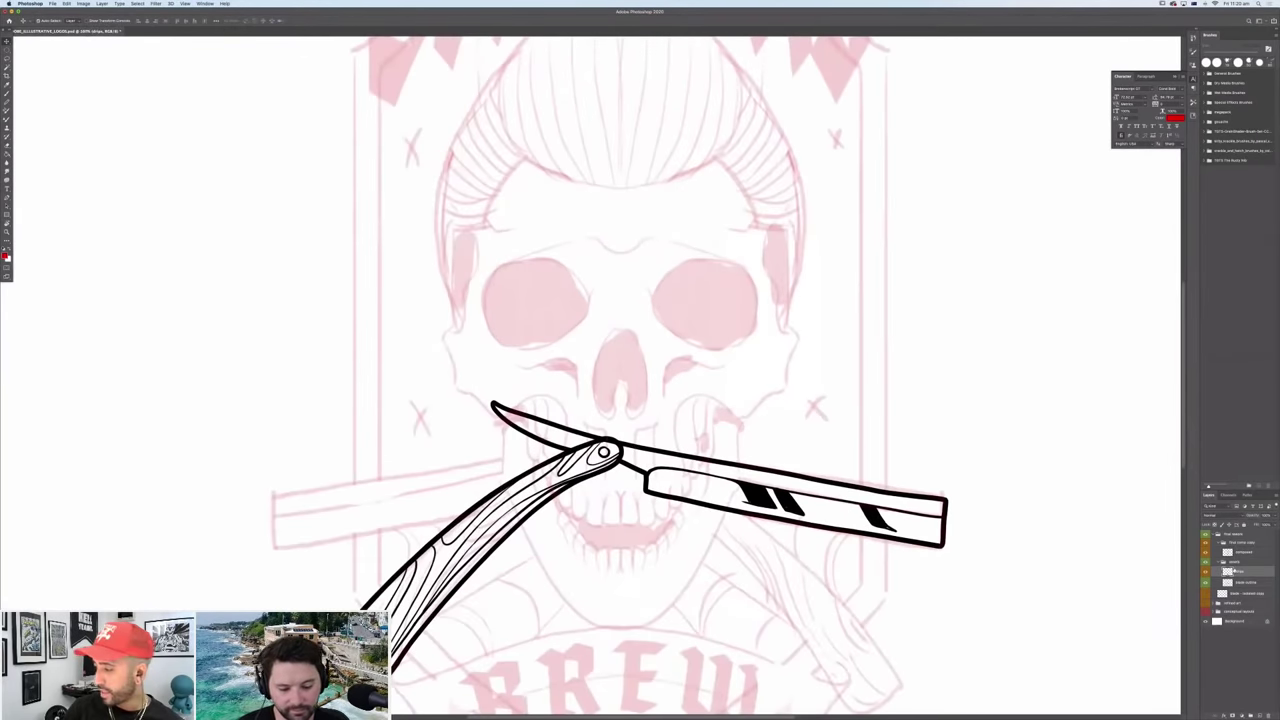
pyautogui.click(1218, 562)
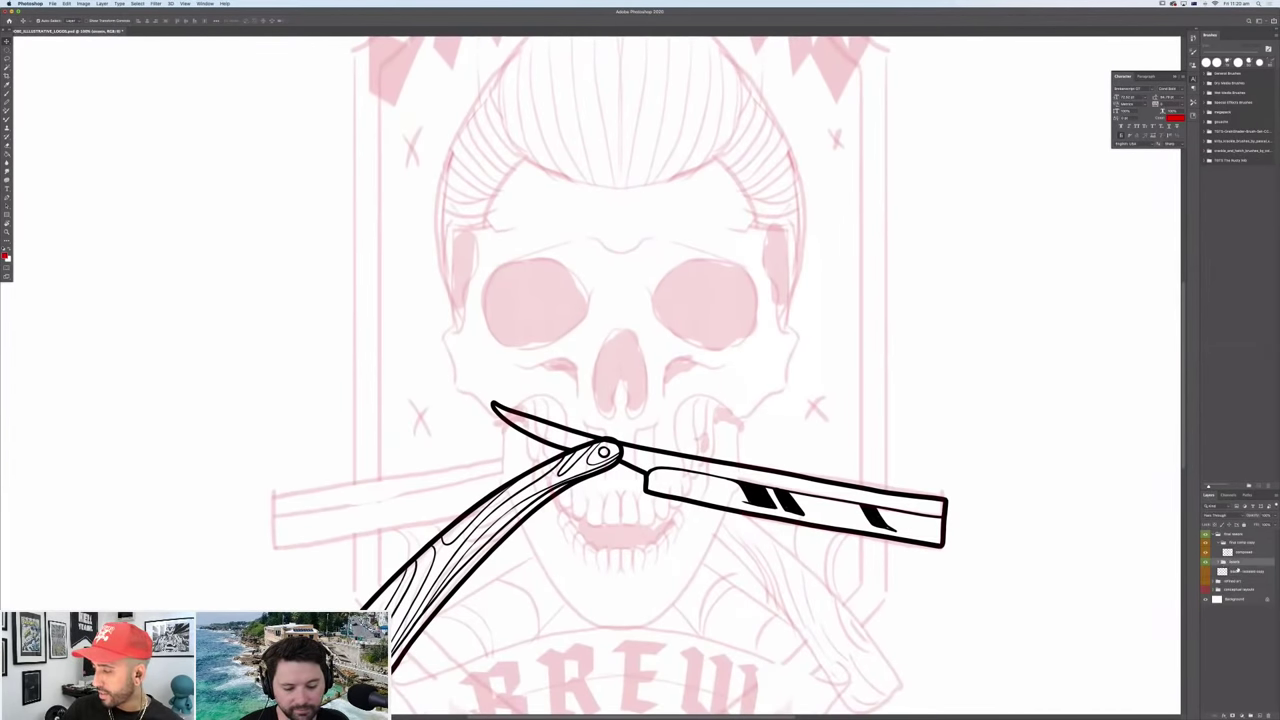
pyautogui.click(1240, 552)
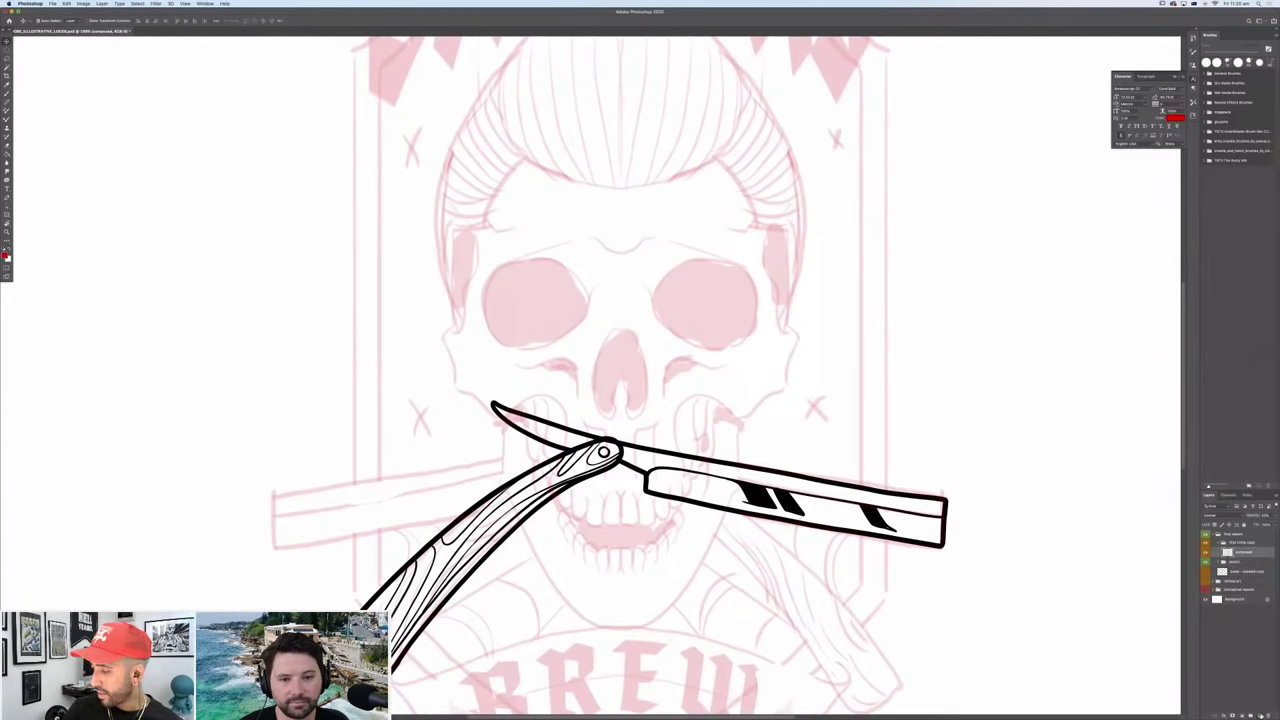
pyautogui.press('super+shift+alt+n')
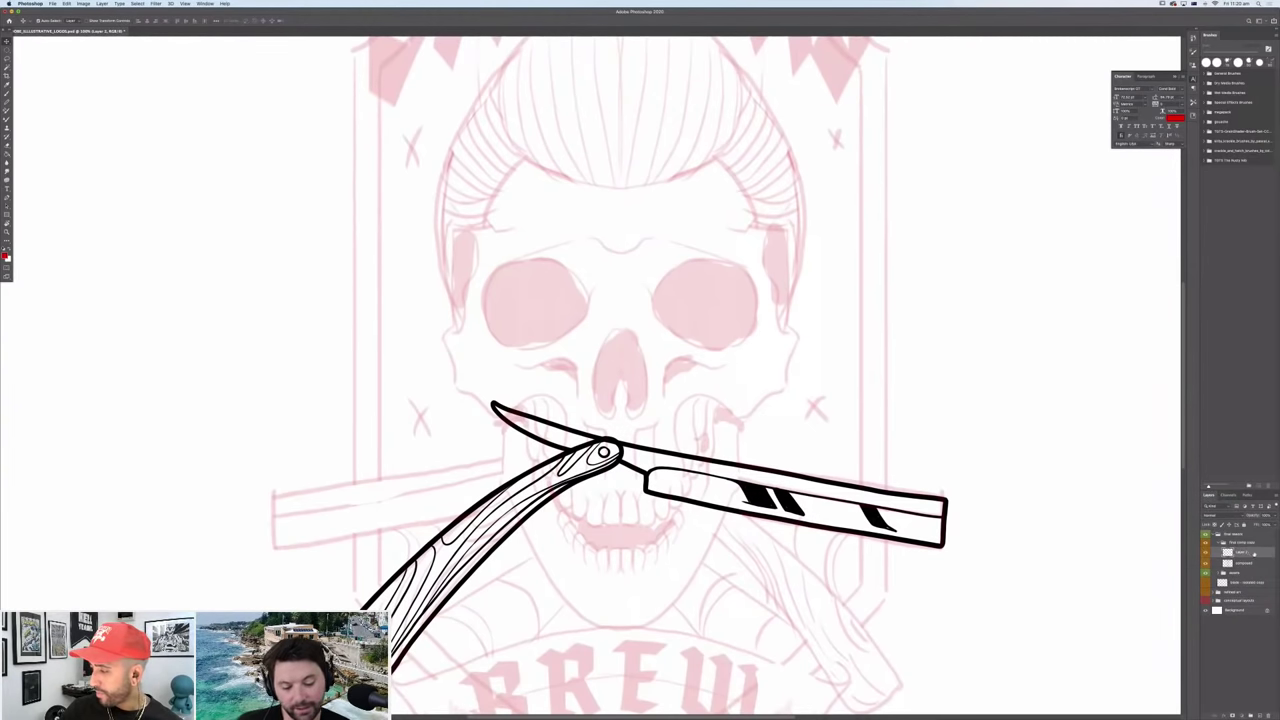
pyautogui.moveTo(1249, 556); pyautogui.dragTo(1248, 578)
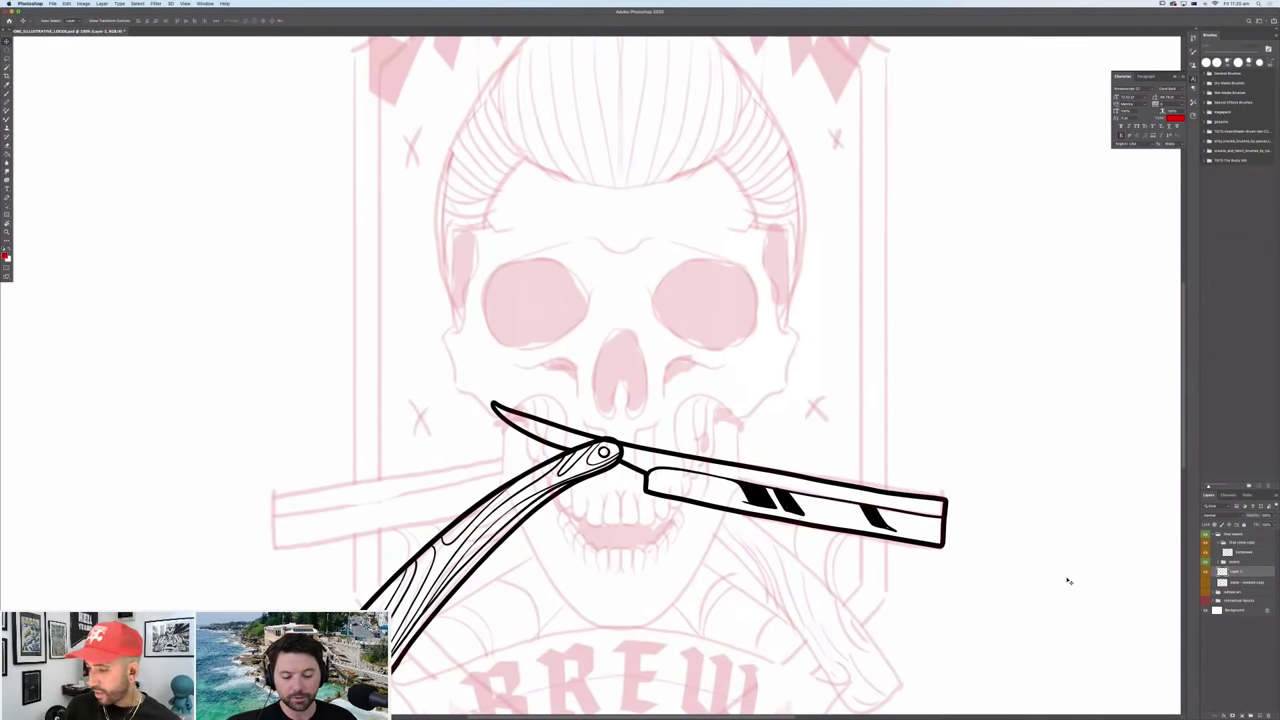
# Turn on Vertical paint symmetry for the Brush tool and place its axis along the centre line of the skull.
pyautogui.press('super+minus')
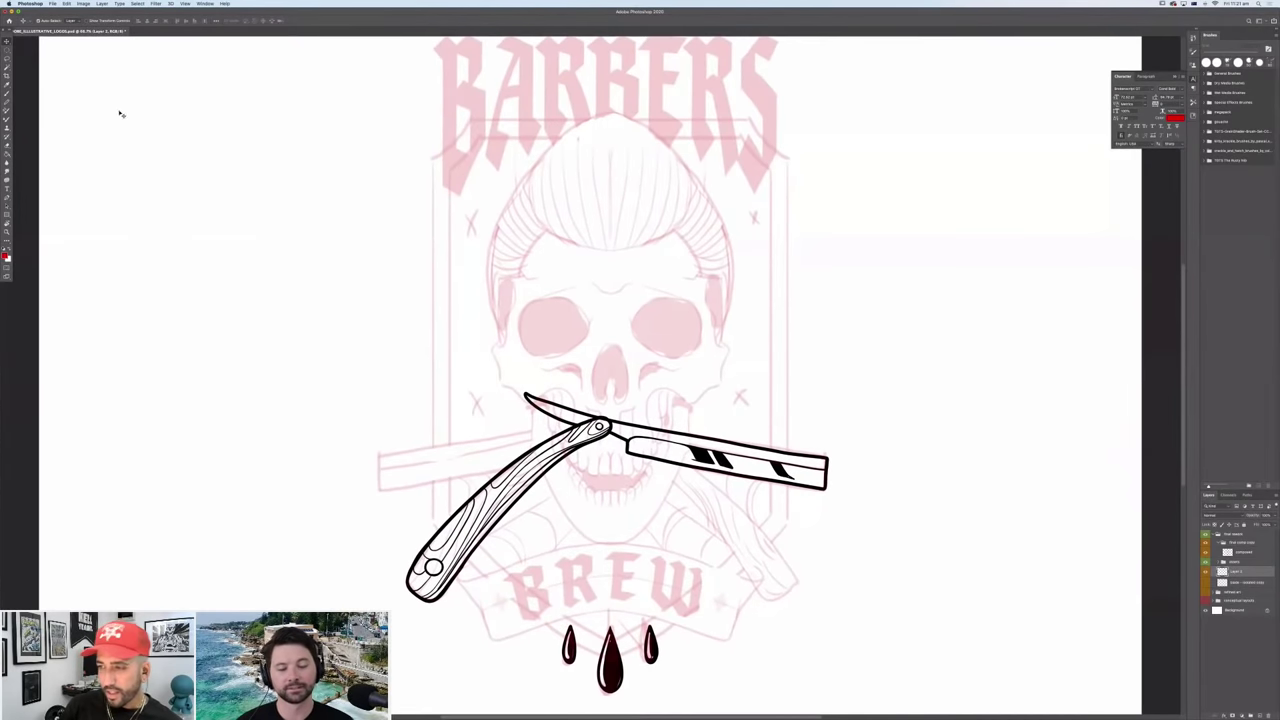
pyautogui.press('b')
pyautogui.press('v')
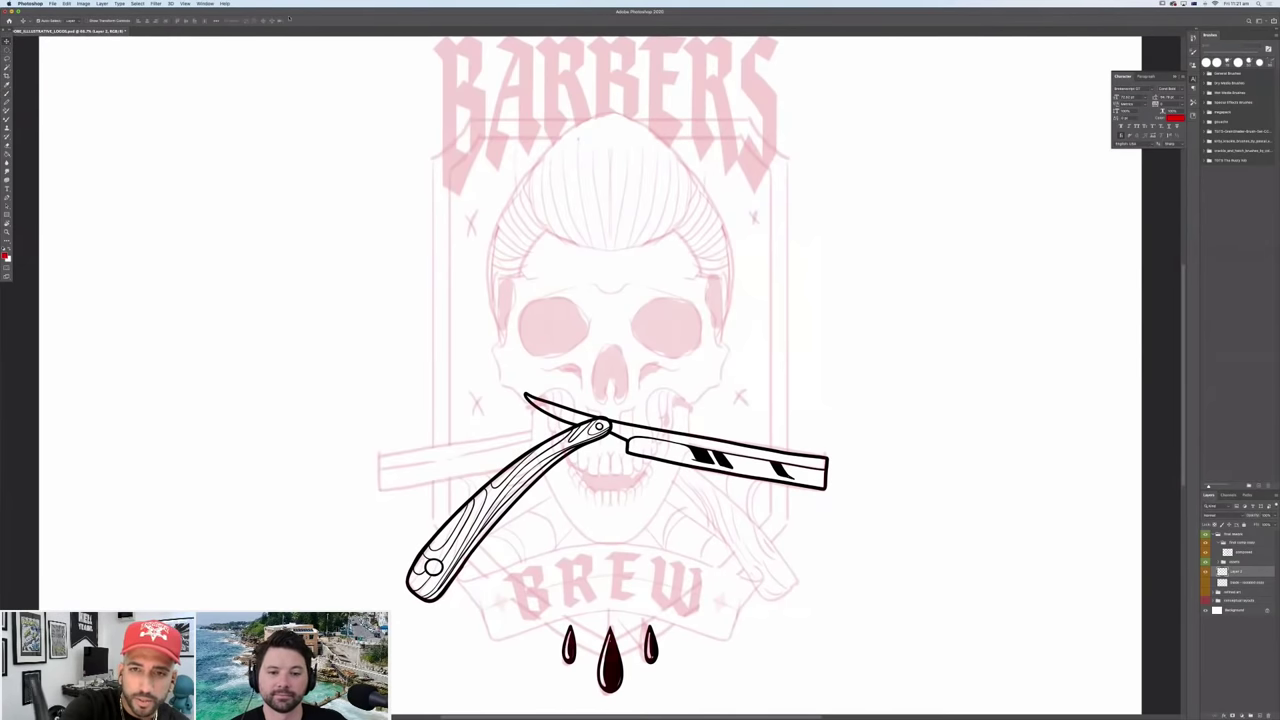
pyautogui.press('b')
pyautogui.click(298, 20)
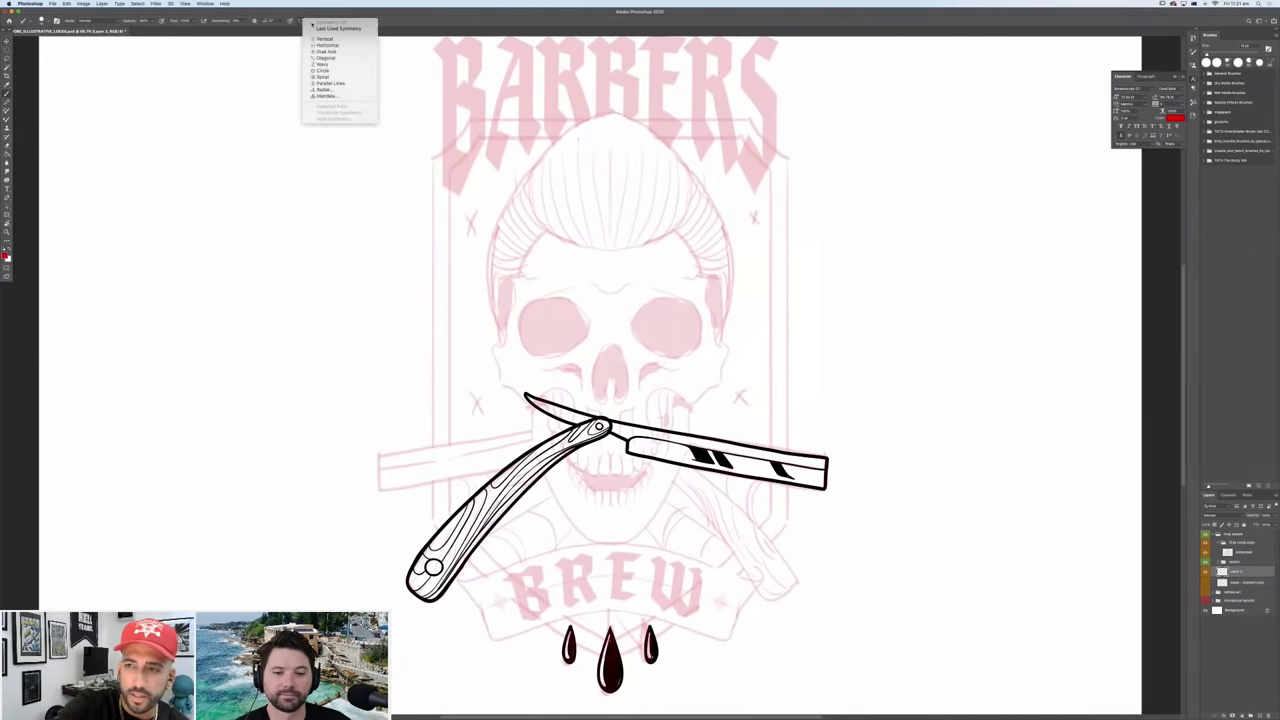
pyautogui.click(347, 40)
pyautogui.moveTo(591, 365); pyautogui.dragTo(610, 367)
pyautogui.press('Return')
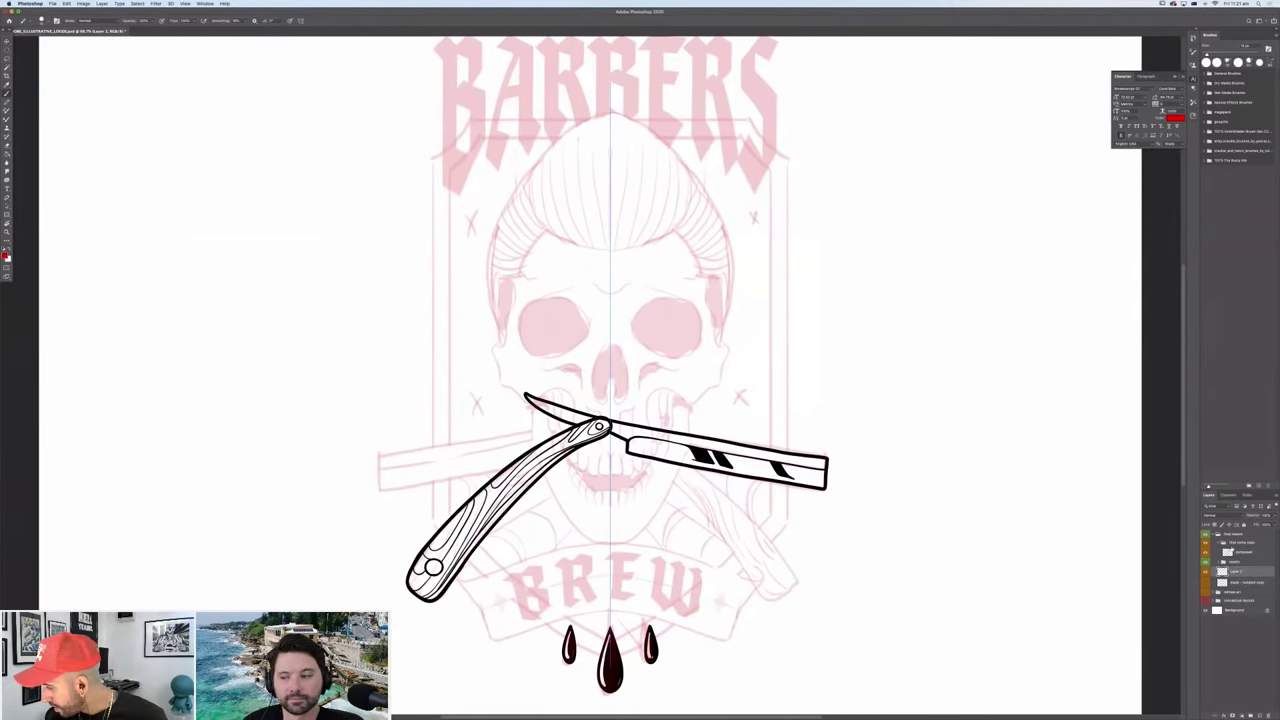
# Move the new layer to the top of the assets group and hide the inked razor and drips layers.
pyautogui.click(1224, 562)
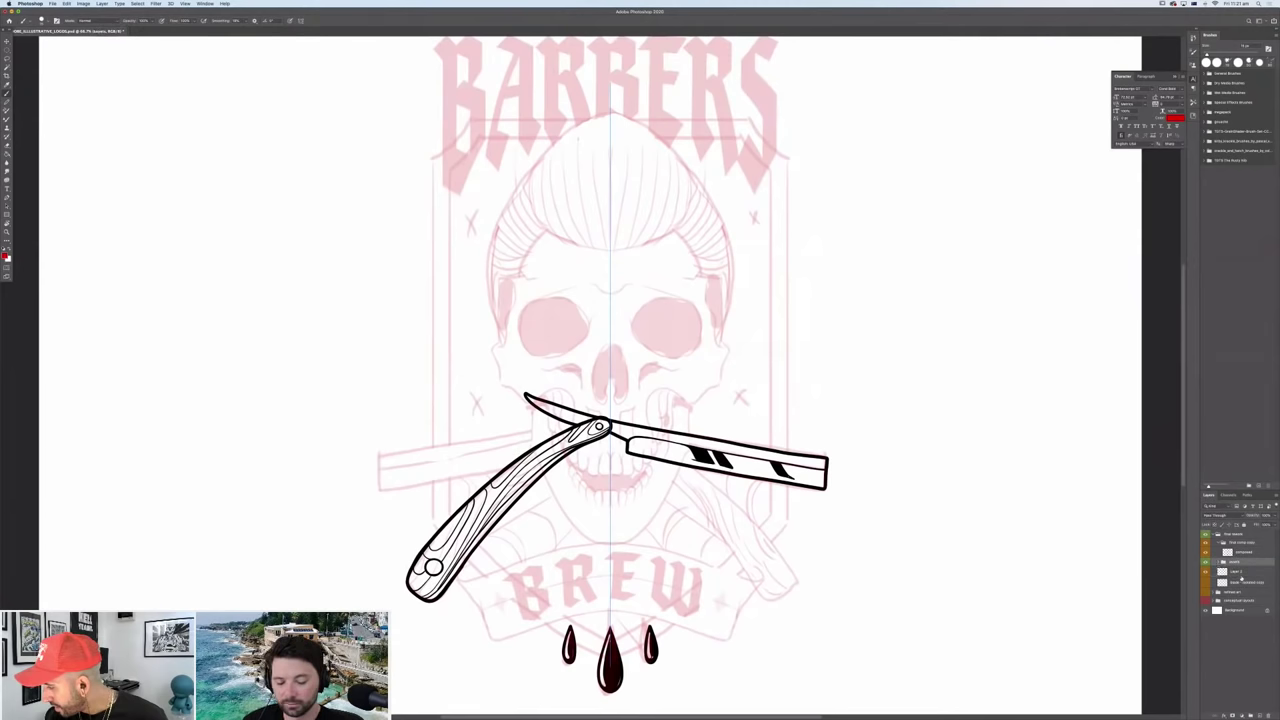
pyautogui.click(1218, 562)
pyautogui.moveTo(1248, 595)
pyautogui.mouseDown()
pyautogui.moveTo(1240, 566)
pyautogui.moveTo(1205, 582)
pyautogui.mouseUp()
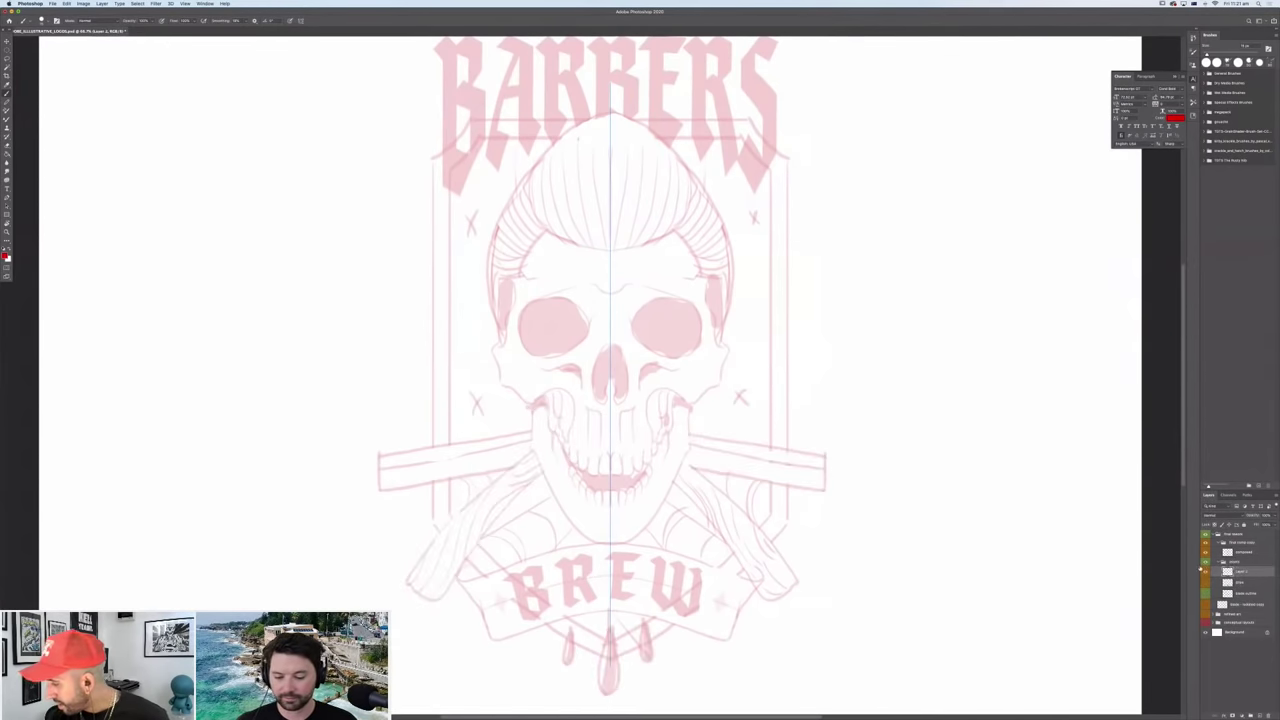
# Undo the red test stroke, switch the brush colour to black, and ink the mirrored outline of the nose cavity.
pyautogui.moveTo(609, 346); pyautogui.dragTo(600, 402)
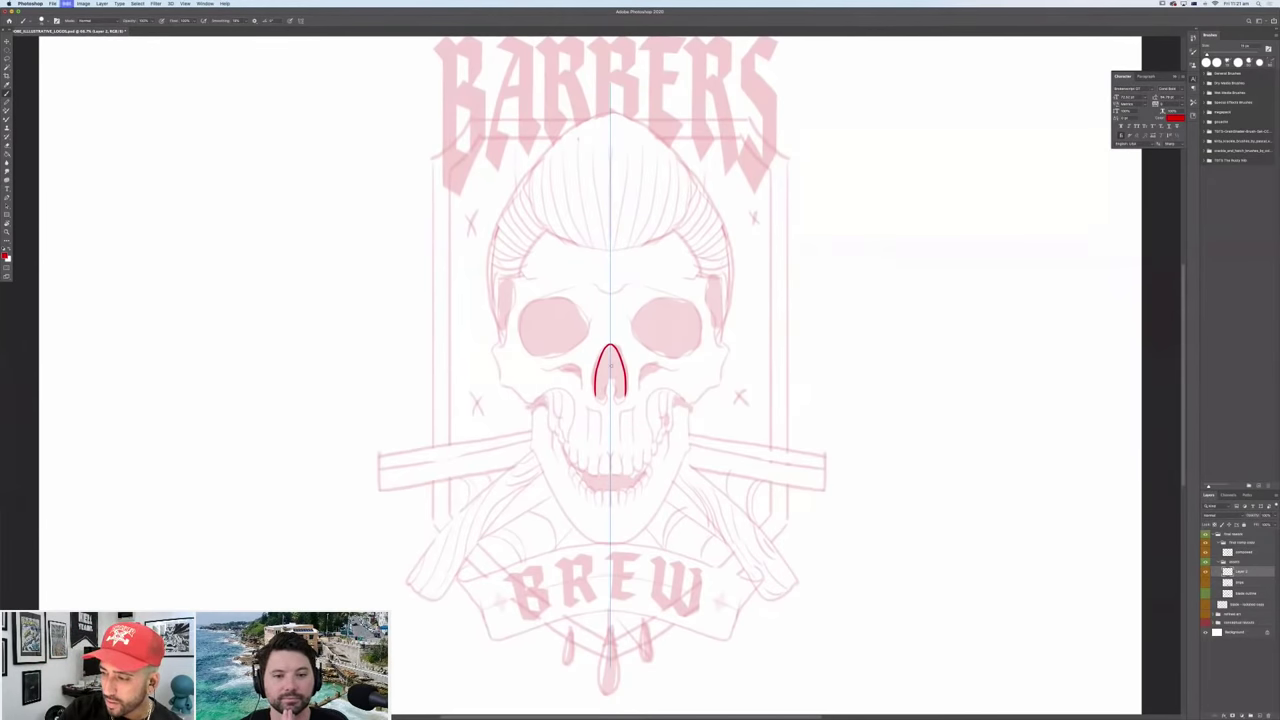
pyautogui.press('super+z')
pyautogui.press('x')
pyautogui.press('d')
pyautogui.press('x')
pyautogui.press('x')
pyautogui.moveTo(610, 345)
pyautogui.mouseDown()
pyautogui.moveTo(598, 404)
pyautogui.moveTo(610, 377)
pyautogui.mouseUp()
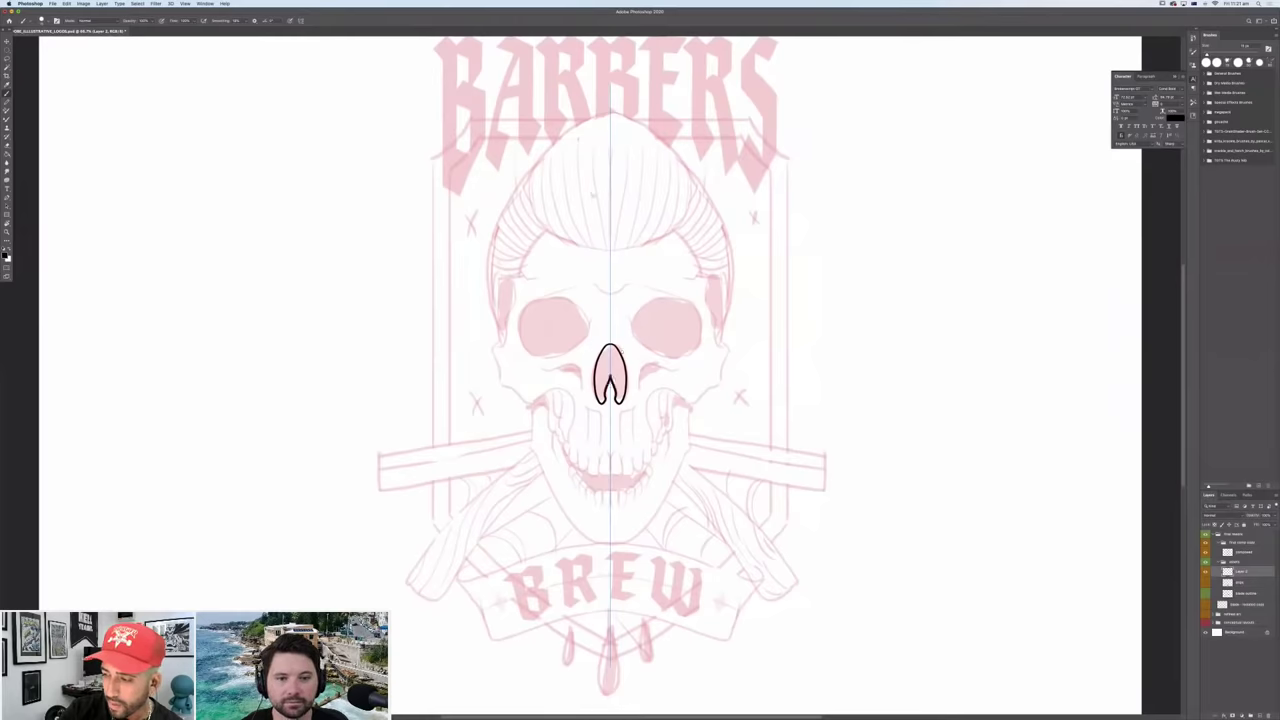
pyautogui.moveTo(536, 299)
pyautogui.mouseDown()
pyautogui.moveTo(519, 345)
pyautogui.moveTo(566, 354)
pyautogui.moveTo(587, 328)
pyautogui.moveTo(550, 298)
pyautogui.moveTo(581, 304)
pyautogui.moveTo(589, 326)
pyautogui.mouseUp()
pyautogui.press('super+z')
pyautogui.press('super+z')
pyautogui.press('super+z')
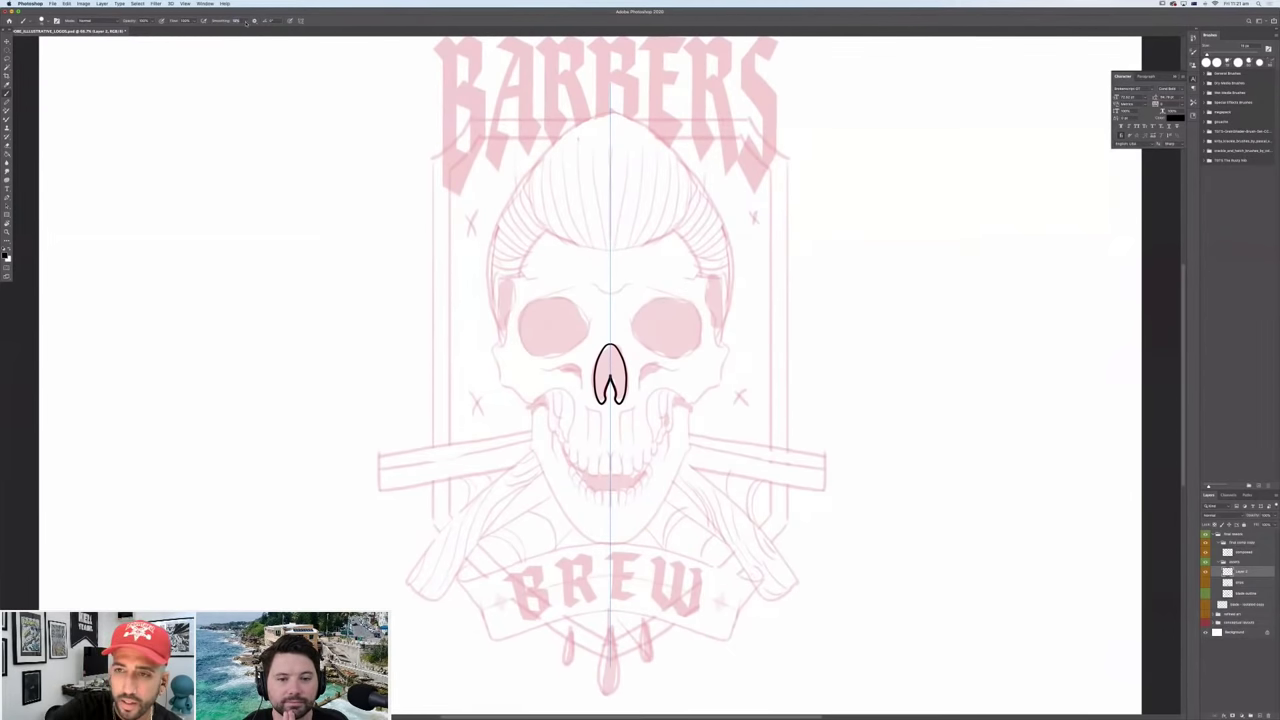
# Open the brush smoothing options, then ink the outlines of both eye sockets and the short creases at their inner corners.
pyautogui.click(254, 21)
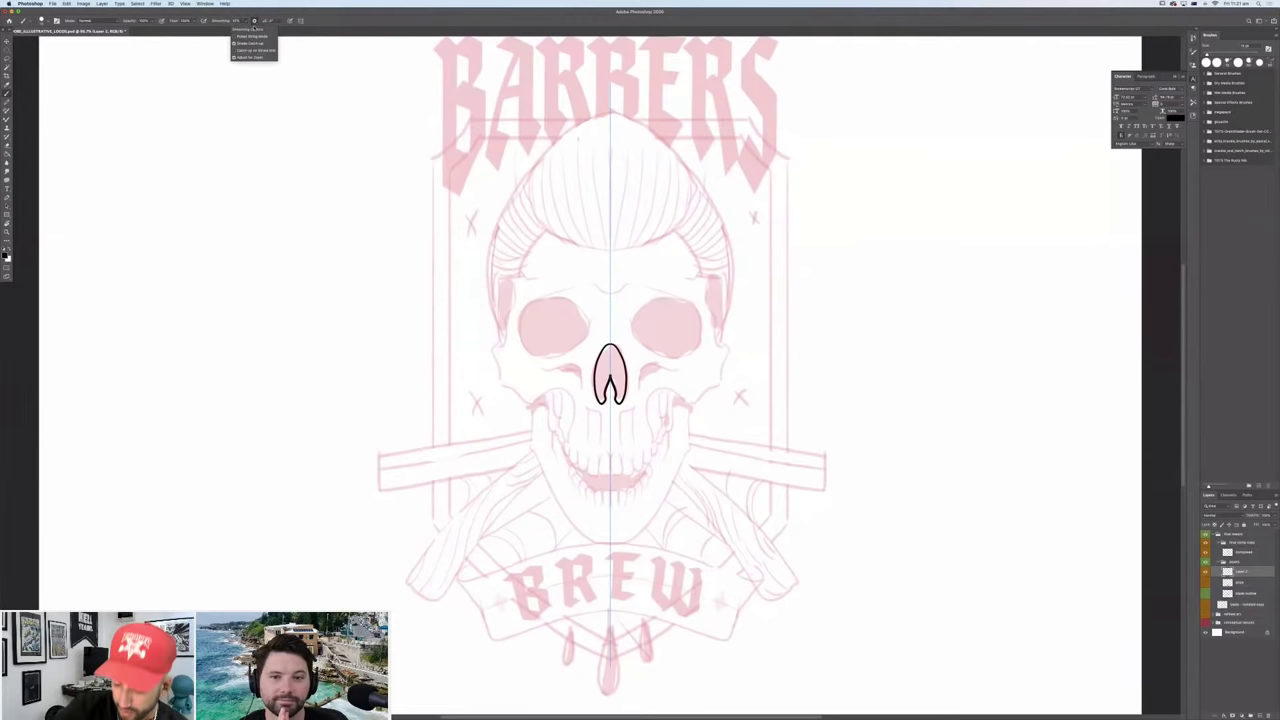
pyautogui.press('super+plus')
pyautogui.moveTo(694, 277); pyautogui.dragTo(700, 319)
pyautogui.moveTo(606, 322); pyautogui.dragTo(591, 355)
pyautogui.moveTo(526, 304)
pyautogui.mouseDown()
pyautogui.moveTo(572, 303)
pyautogui.moveTo(594, 340)
pyautogui.mouseUp()
pyautogui.moveTo(526, 302)
pyautogui.mouseDown()
pyautogui.moveTo(496, 318)
pyautogui.moveTo(489, 368)
pyautogui.moveTo(502, 388)
pyautogui.moveTo(546, 388)
pyautogui.moveTo(592, 356)
pyautogui.mouseUp()
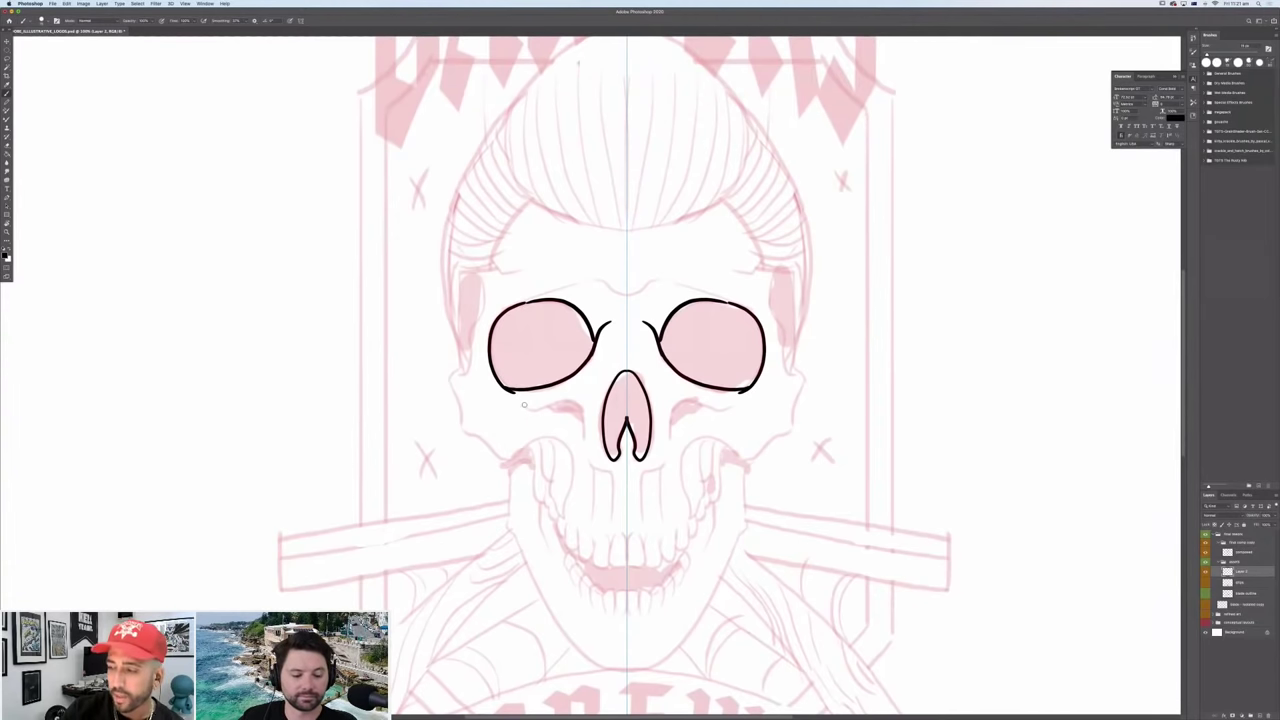
# Ink the curves beneath the eye sockets, the cheekbone contours and the upper jaw with its row of upper teeth.
pyautogui.moveTo(527, 408)
pyautogui.mouseDown()
pyautogui.moveTo(579, 406)
pyautogui.moveTo(586, 452)
pyautogui.mouseUp()
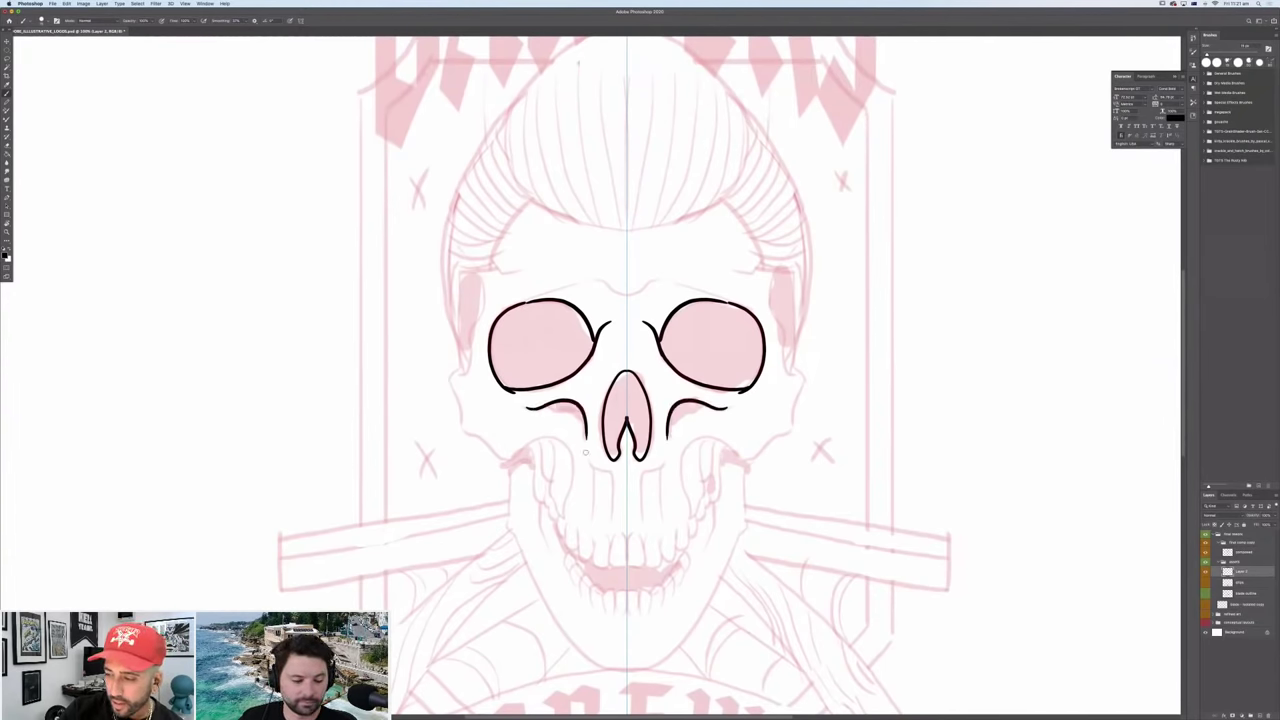
pyautogui.moveTo(455, 368)
pyautogui.mouseDown()
pyautogui.moveTo(463, 432)
pyautogui.moveTo(493, 450)
pyautogui.moveTo(509, 458)
pyautogui.moveTo(540, 440)
pyautogui.moveTo(568, 451)
pyautogui.moveTo(560, 516)
pyautogui.moveTo(548, 443)
pyautogui.moveTo(561, 431)
pyautogui.moveTo(547, 498)
pyautogui.moveTo(565, 546)
pyautogui.moveTo(575, 526)
pyautogui.moveTo(580, 560)
pyautogui.moveTo(588, 532)
pyautogui.moveTo(596, 565)
pyautogui.moveTo(611, 564)
pyautogui.moveTo(605, 535)
pyautogui.moveTo(613, 565)
pyautogui.moveTo(625, 565)
pyautogui.moveTo(621, 534)
pyautogui.moveTo(626, 568)
pyautogui.mouseUp()
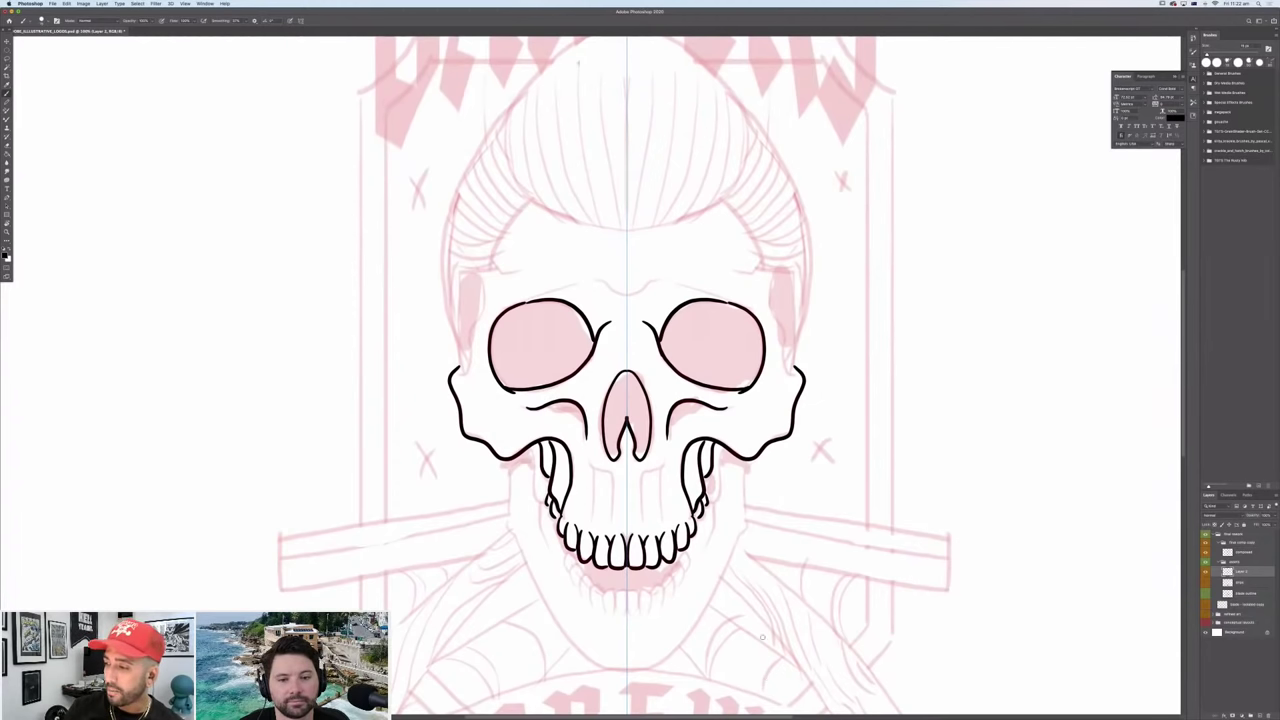
pyautogui.press('super+minus')
pyautogui.press('super+minus')
pyautogui.press('super+minus')
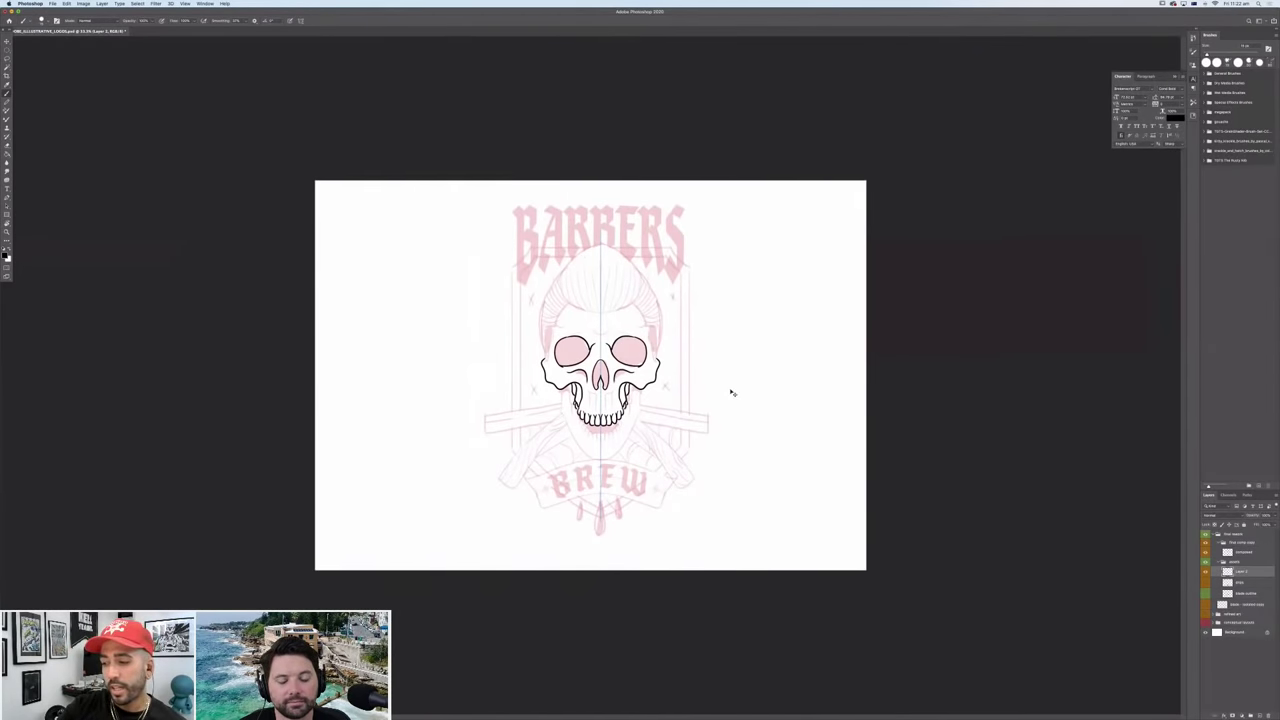
pyautogui.press('super+plus')
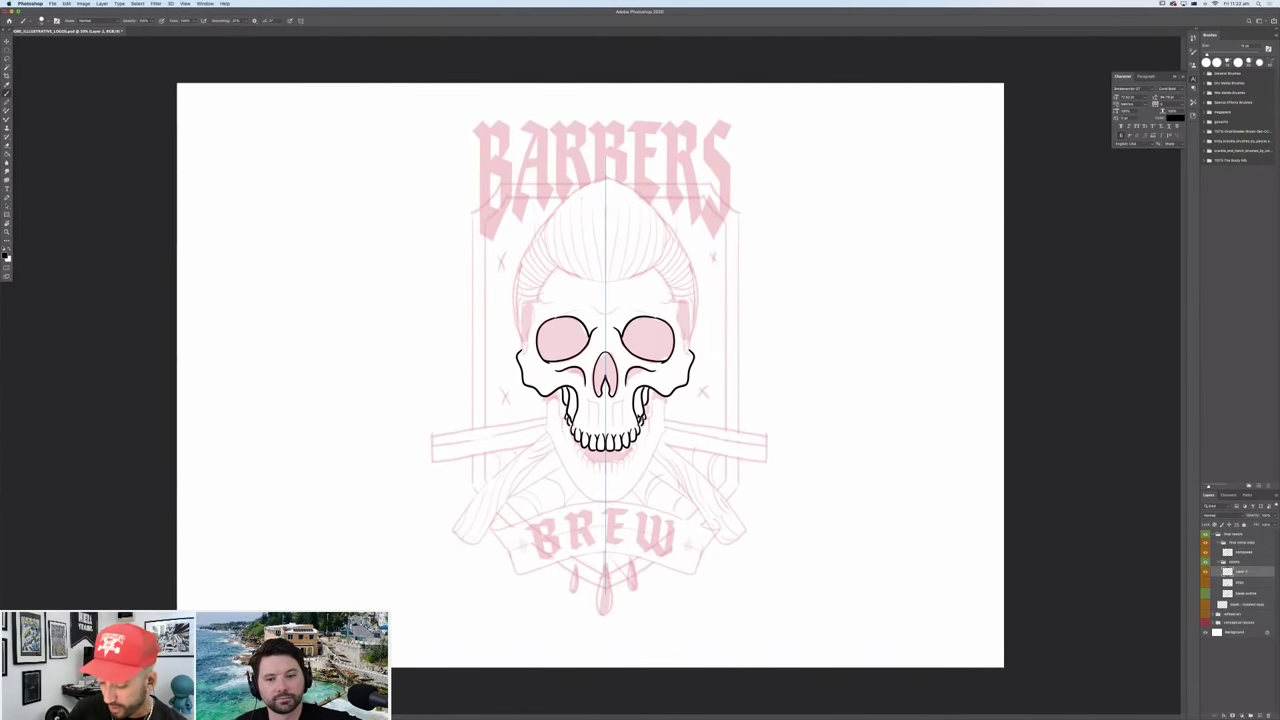
pyautogui.press('super+plus')
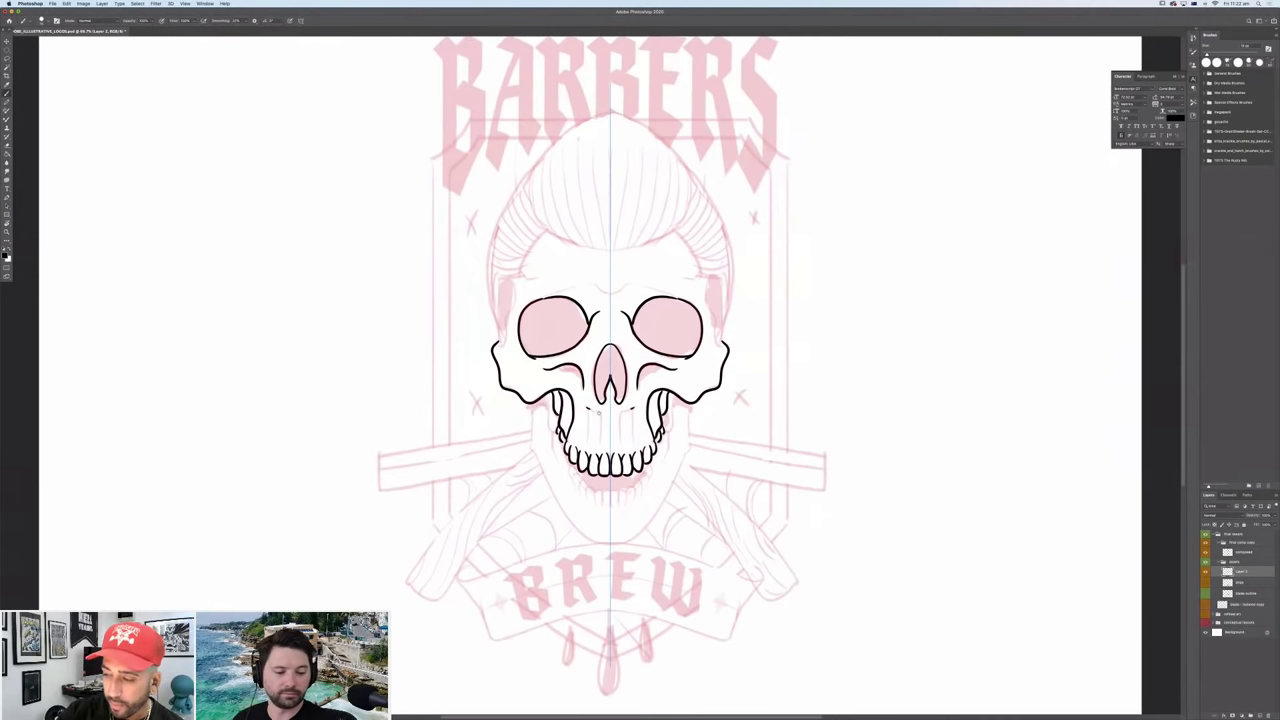
pyautogui.moveTo(601, 412); pyautogui.dragTo(601, 436)
pyautogui.moveTo(620, 416)
pyautogui.mouseDown()
pyautogui.moveTo(589, 436)
pyautogui.moveTo(591, 413)
pyautogui.moveTo(589, 450)
pyautogui.mouseUp()
pyautogui.press('super+z')
pyautogui.press('super+z')
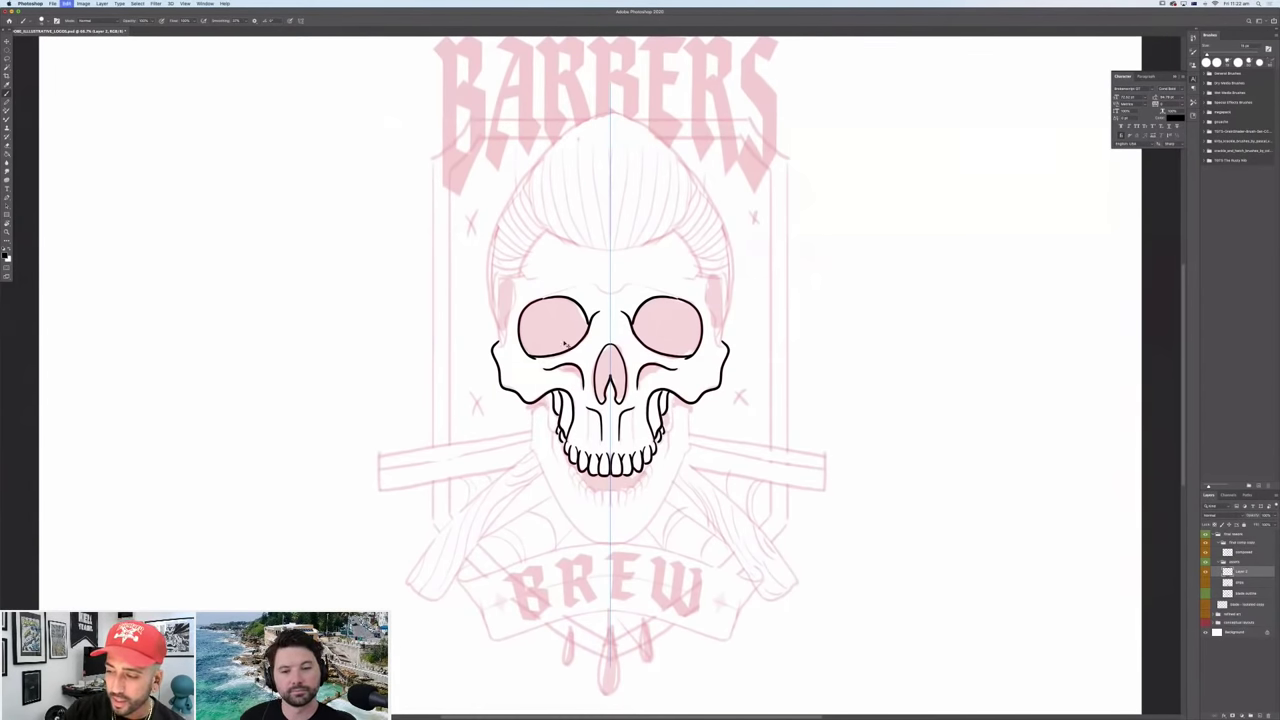
pyautogui.press('super+z')
pyautogui.press('super+z')
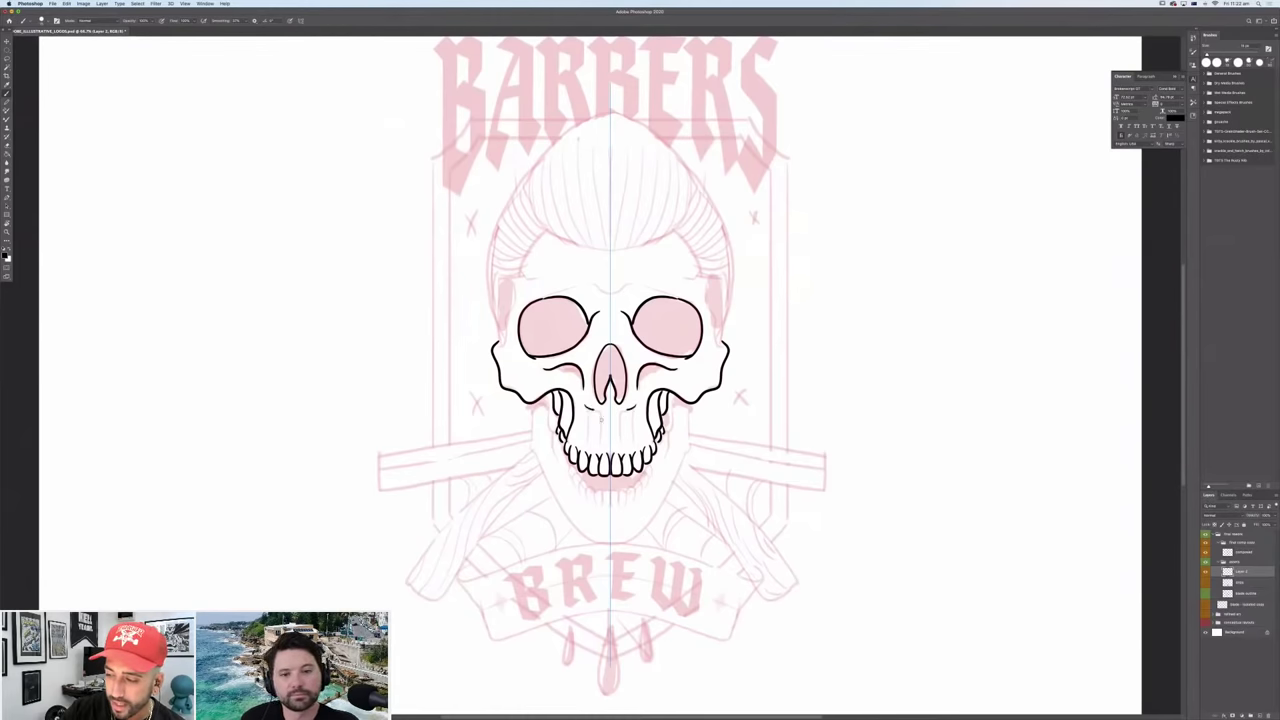
# Ink the vertical root lines above the upper teeth, the brow ridge across the forehead, and the temple edges beside the eye sockets.
pyautogui.moveTo(601, 410)
pyautogui.mouseDown()
pyautogui.moveTo(588, 448)
pyautogui.moveTo(583, 402)
pyautogui.mouseUp()
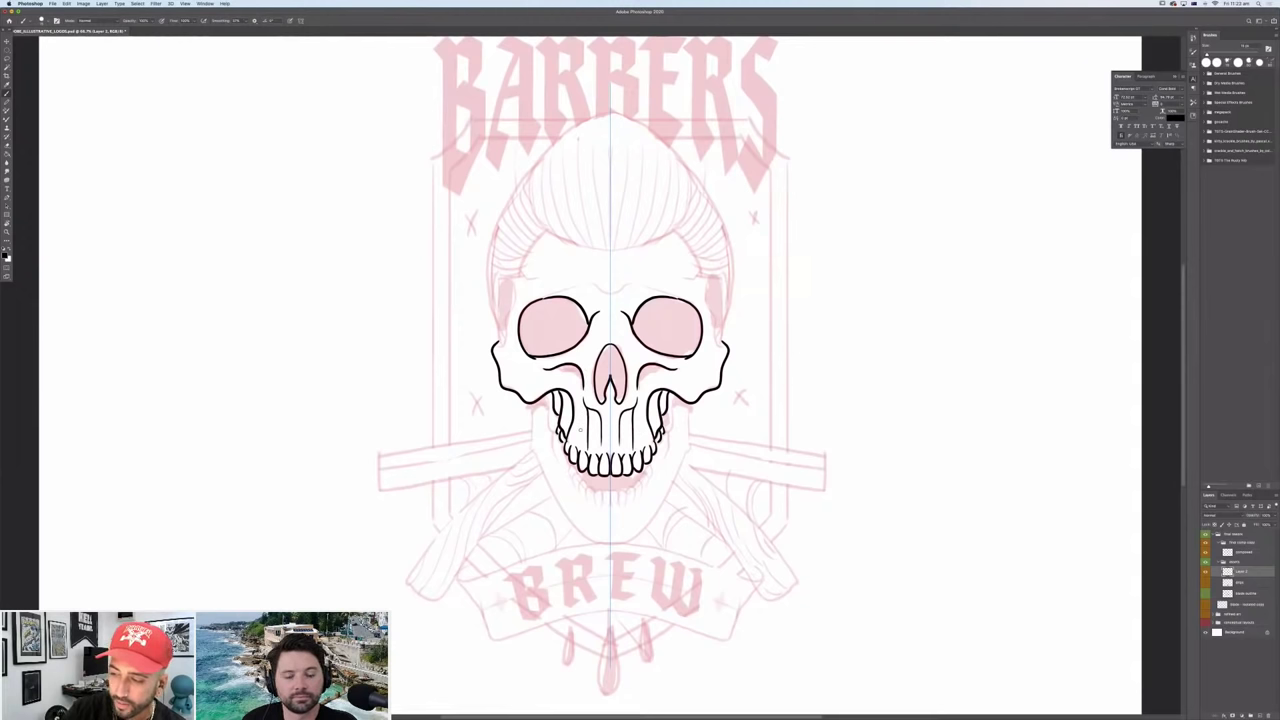
pyautogui.moveTo(575, 416); pyautogui.dragTo(577, 451)
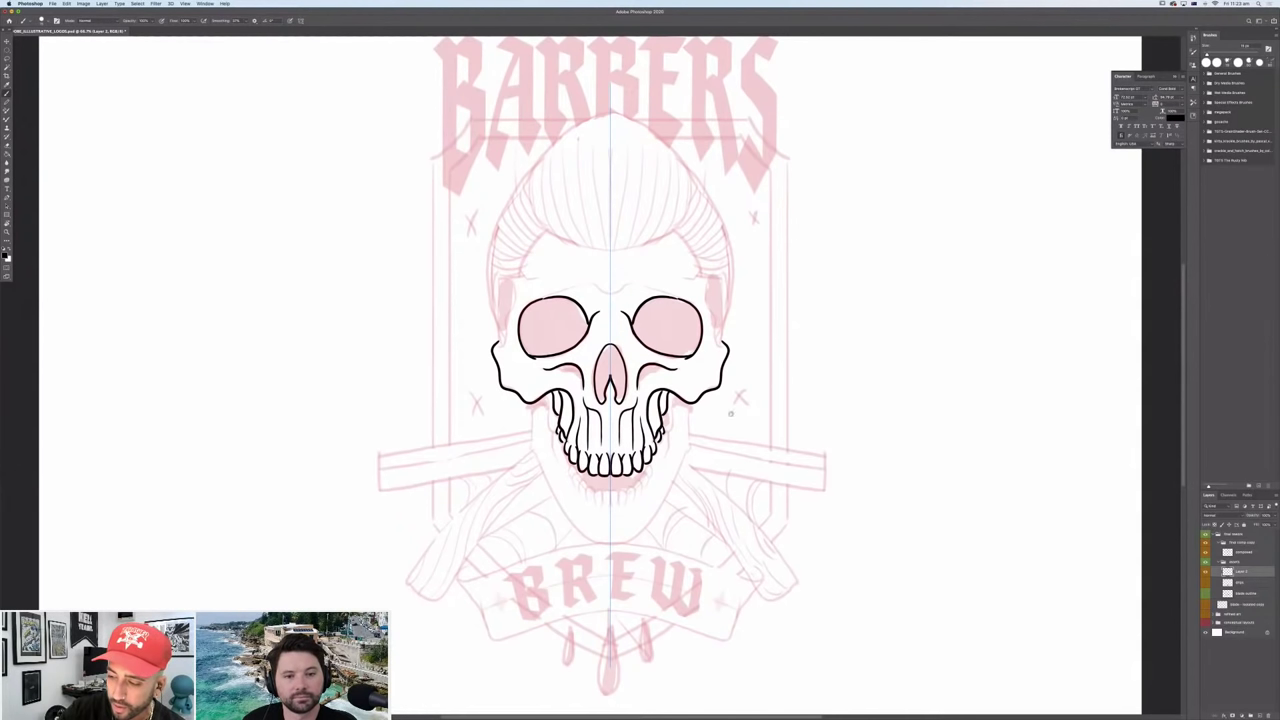
pyautogui.moveTo(544, 299); pyautogui.dragTo(609, 283)
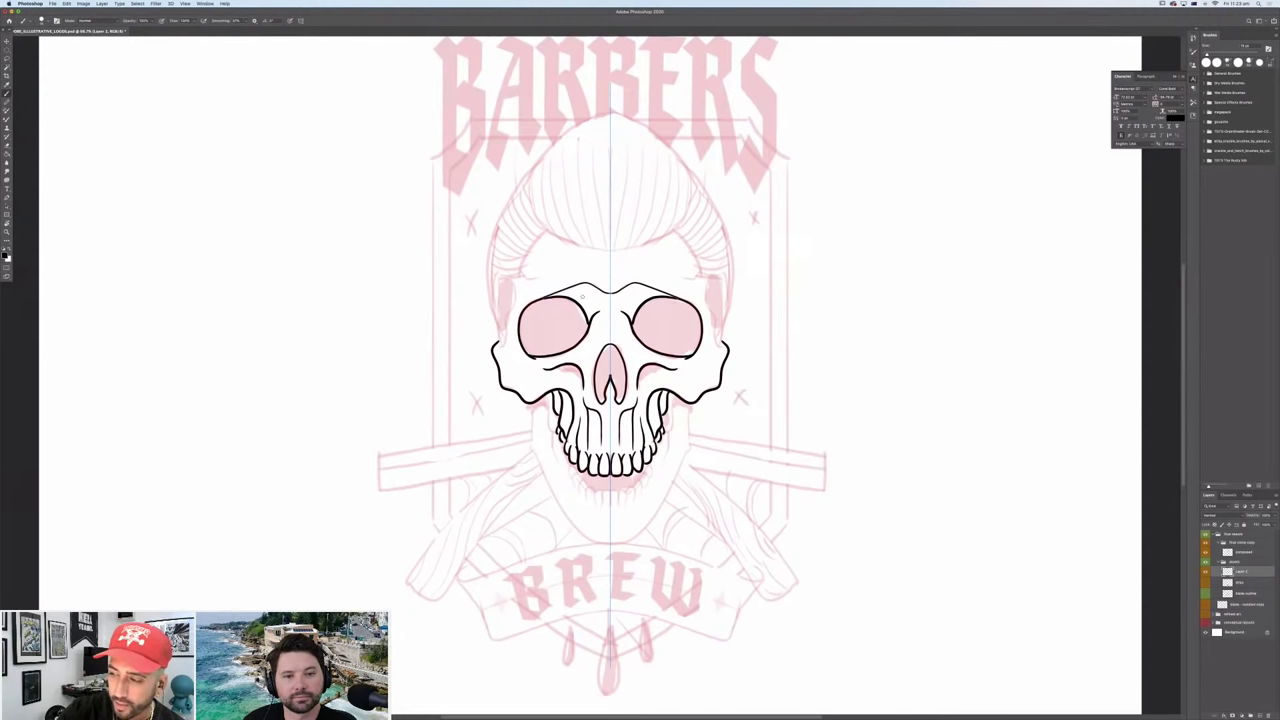
pyautogui.moveTo(499, 346); pyautogui.dragTo(514, 280)
# Ink the outer silhouette of the pompadour hair down to the cheekbones and the hairline across the forehead.
pyautogui.moveTo(696, 189); pyautogui.dragTo(687, 270)
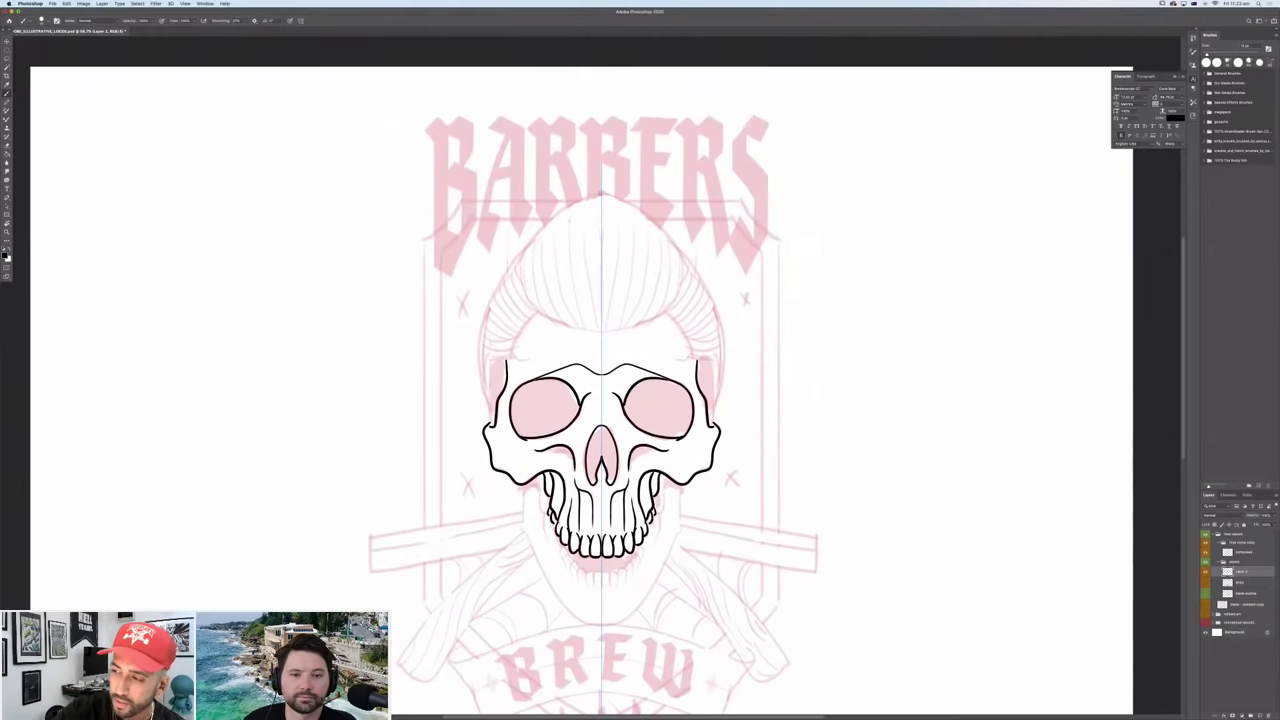
pyautogui.moveTo(601, 193)
pyautogui.mouseDown()
pyautogui.moveTo(530, 243)
pyautogui.moveTo(541, 230)
pyautogui.moveTo(512, 268)
pyautogui.moveTo(482, 346)
pyautogui.moveTo(496, 430)
pyautogui.mouseUp()
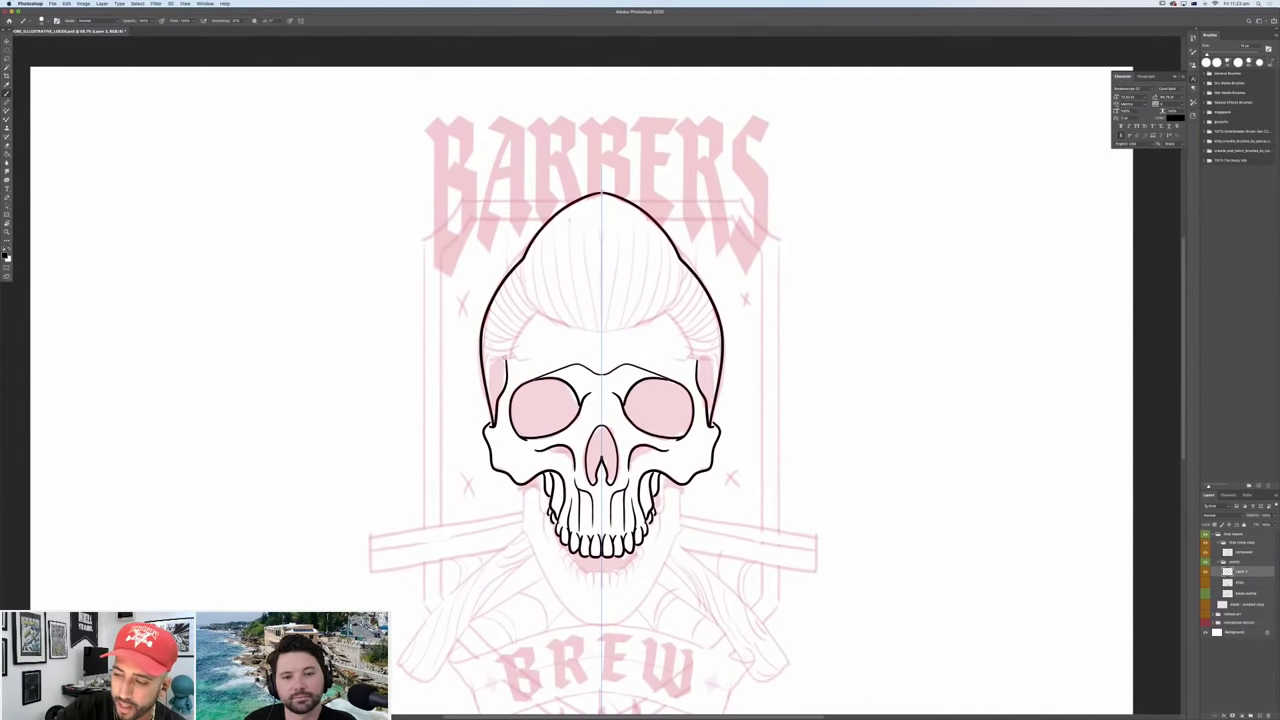
pyautogui.moveTo(503, 360)
pyautogui.mouseDown()
pyautogui.moveTo(537, 312)
pyautogui.moveTo(601, 328)
pyautogui.mouseUp()
# Ink the lower jaw outline with its inner edges and lower teeth, plus the inner edges of the hair at the temples.
pyautogui.scroll(-4, 541, 410)
pyautogui.moveTo(531, 402)
pyautogui.mouseDown()
pyautogui.moveTo(530, 450)
pyautogui.moveTo(607, 546)
pyautogui.mouseUp()
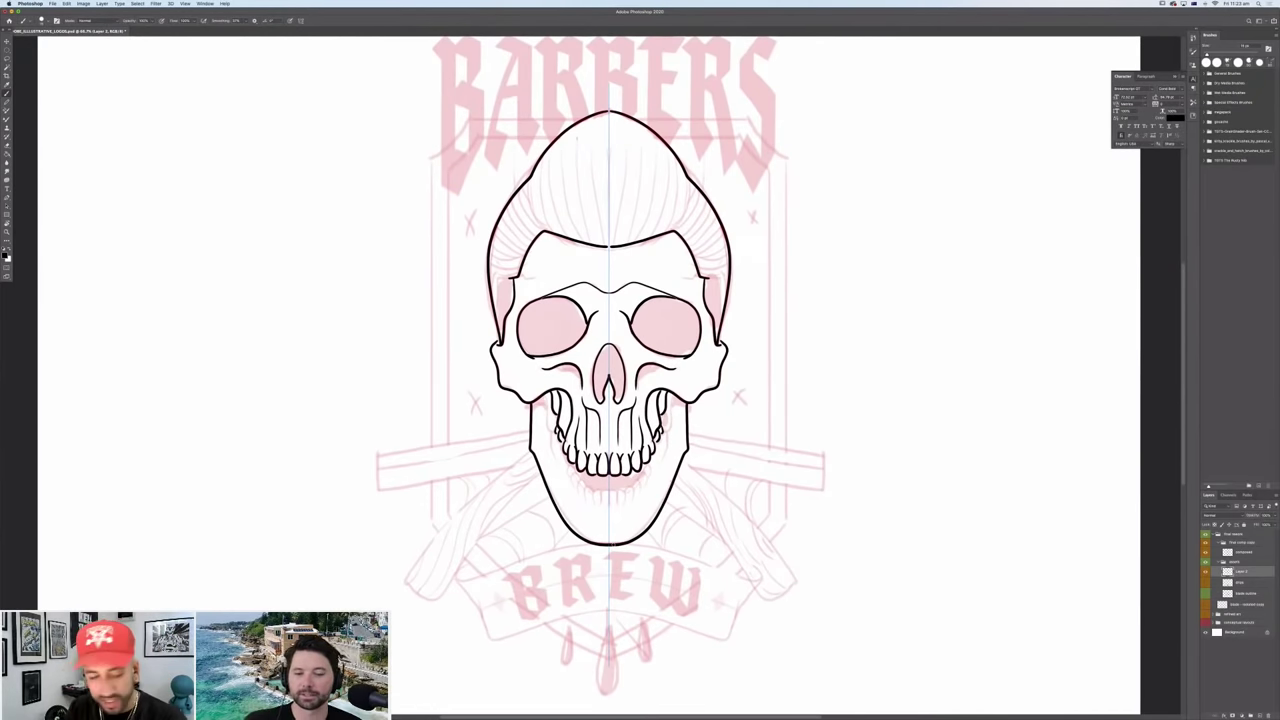
pyautogui.moveTo(547, 392); pyautogui.dragTo(549, 434)
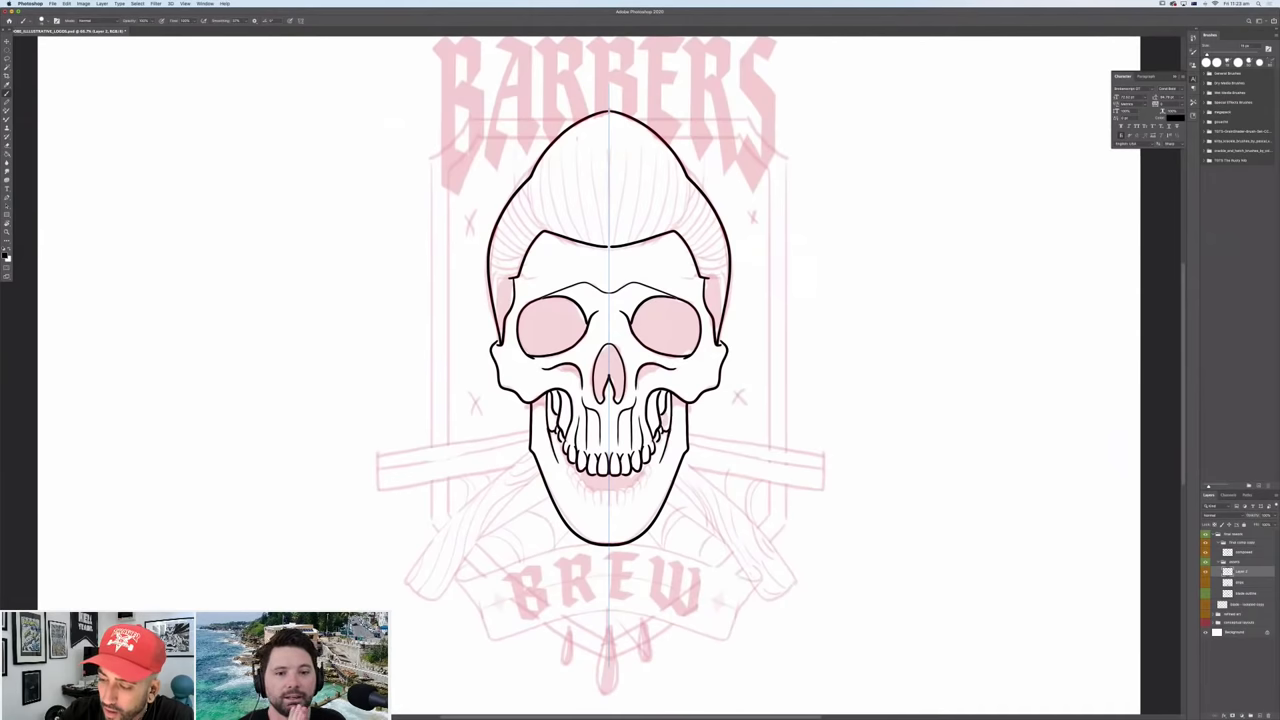
pyautogui.moveTo(570, 463)
pyautogui.mouseDown()
pyautogui.moveTo(567, 476)
pyautogui.moveTo(606, 510)
pyautogui.mouseUp()
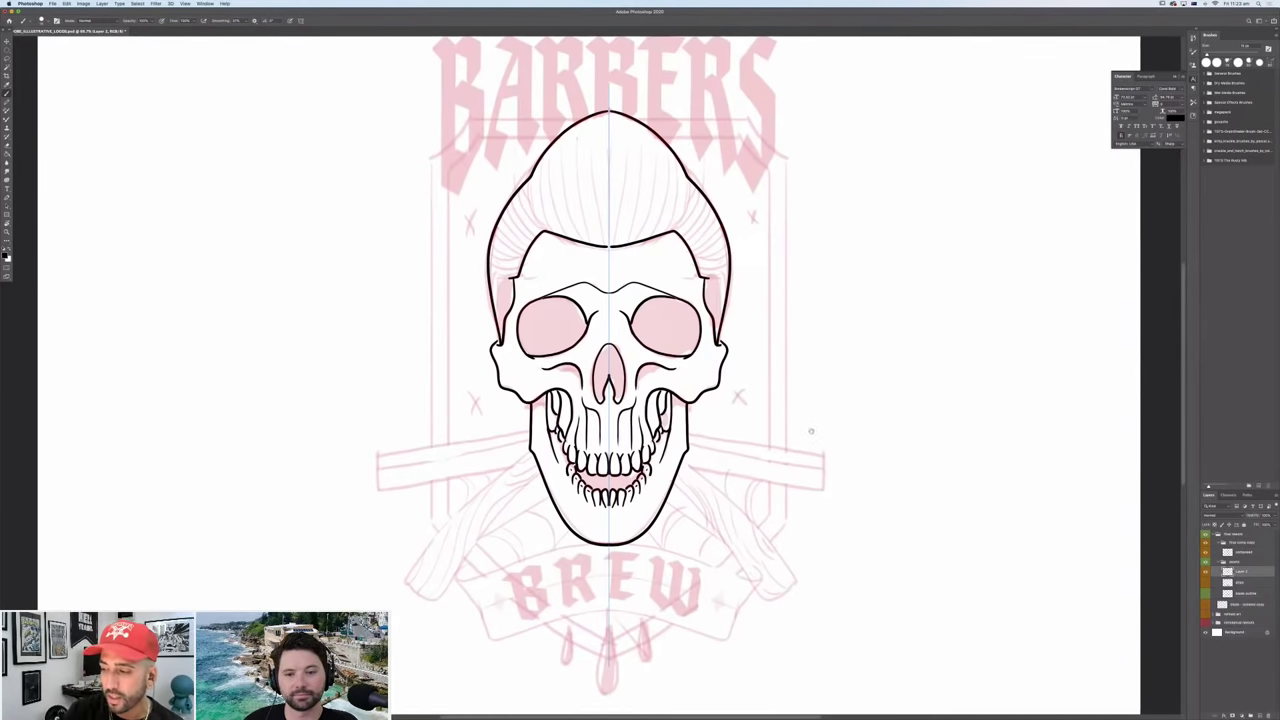
pyautogui.moveTo(848, 514); pyautogui.dragTo(901, 620)
pyautogui.moveTo(556, 386); pyautogui.dragTo(550, 432)
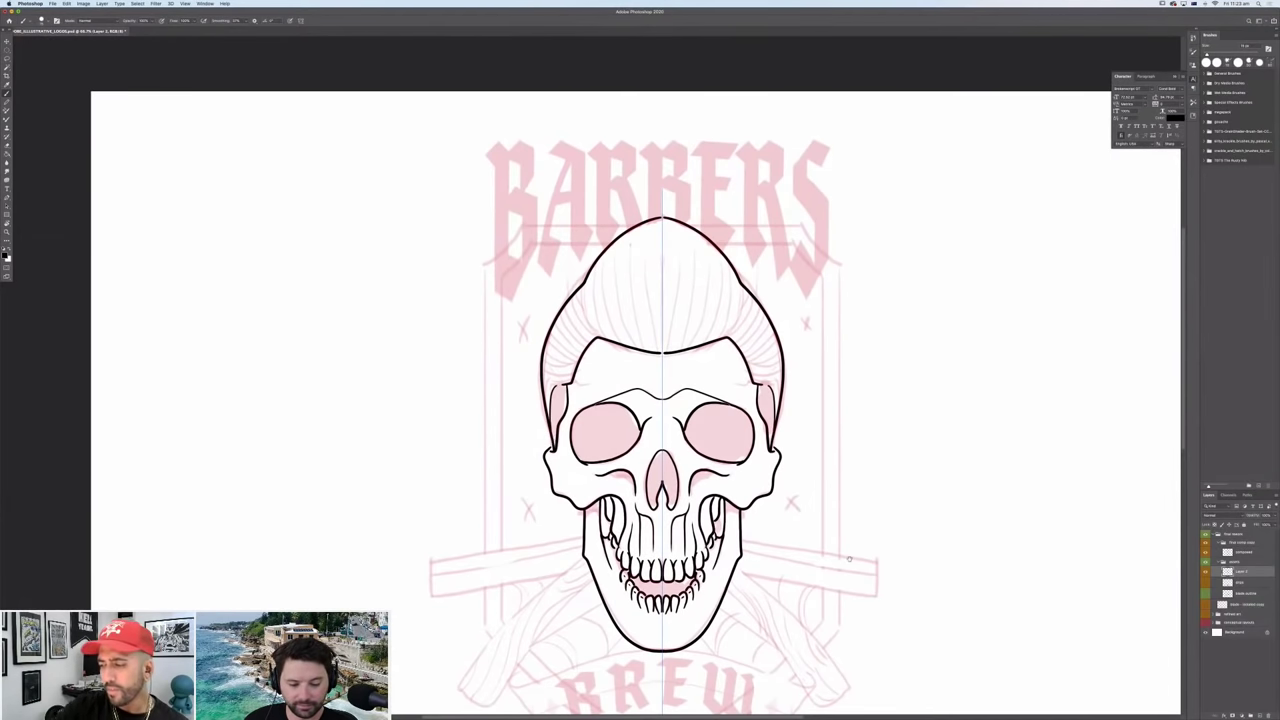
# Rename the inked layer as skull.
pyautogui.scroll(-6, 849, 559)
pyautogui.hscroll(-2, 849, 559)
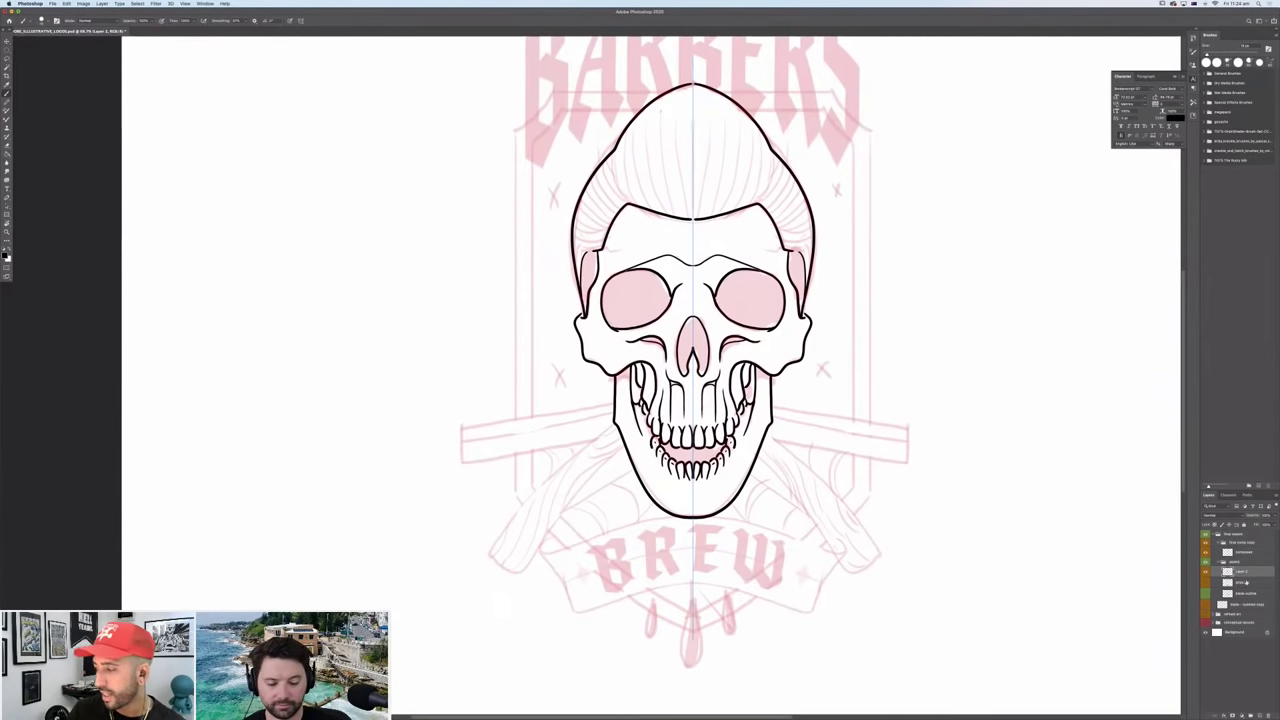
pyautogui.write('sk')
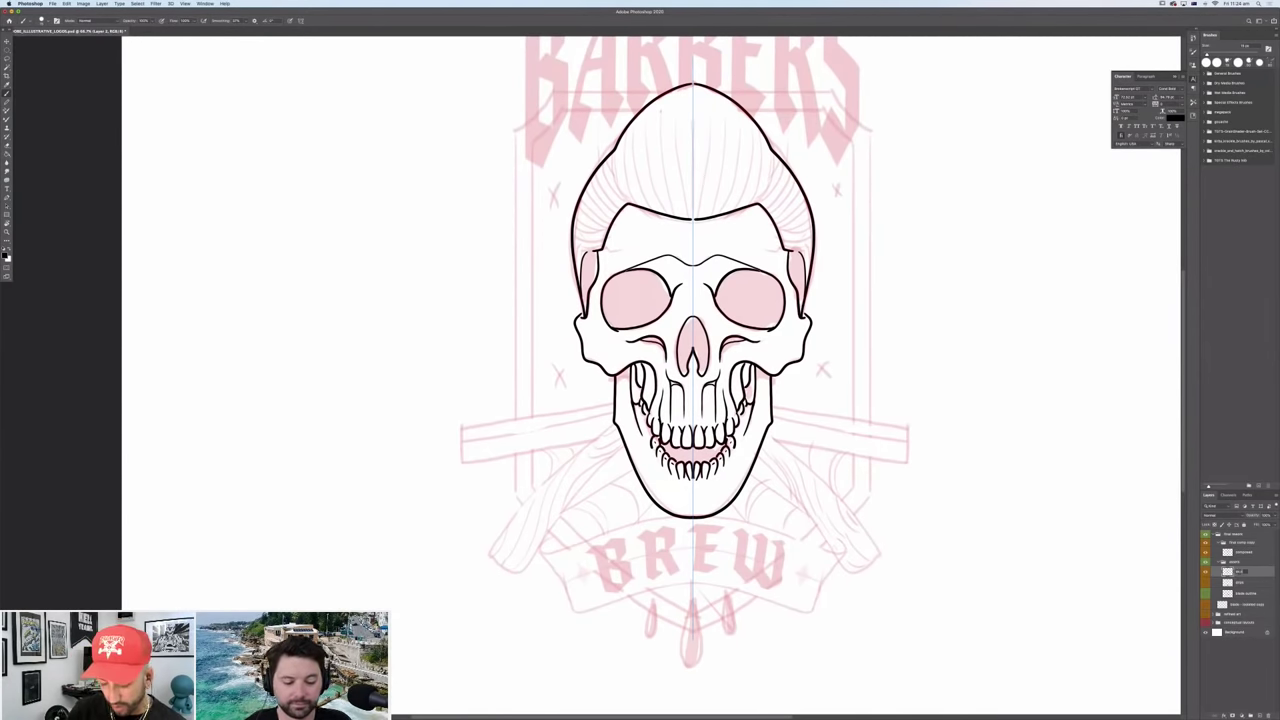
pyautogui.press('Return')
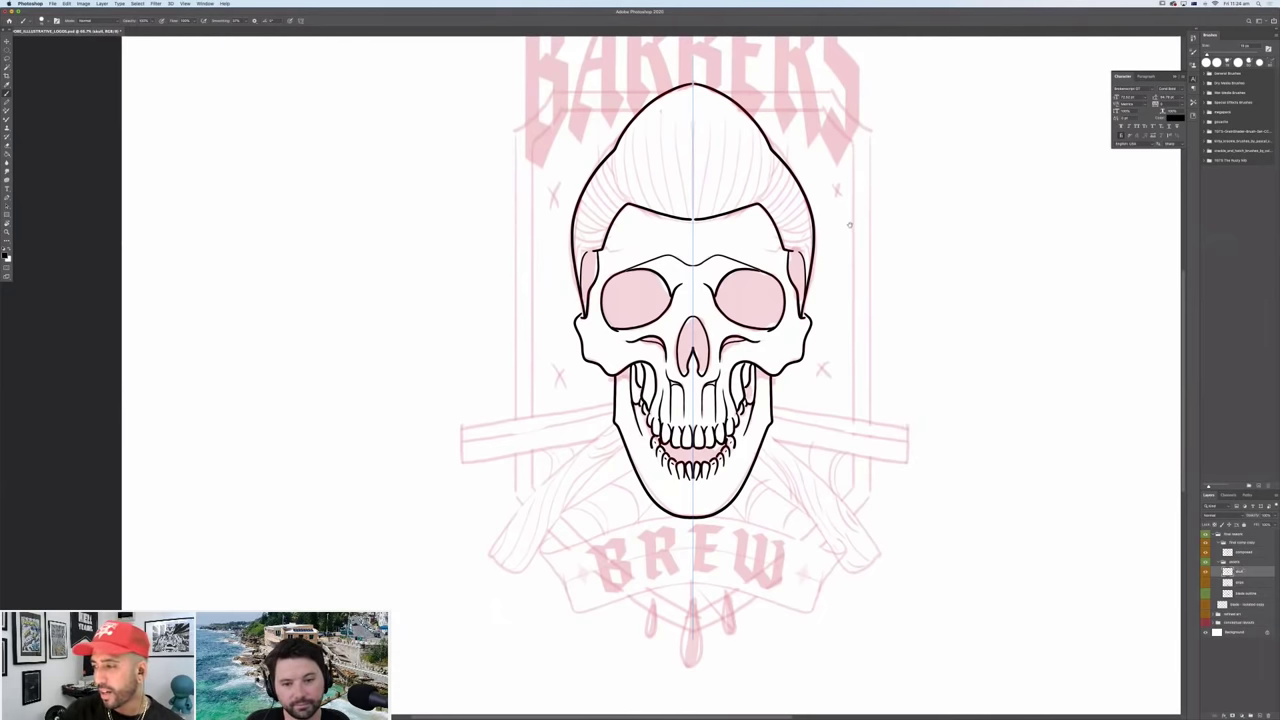
# Ink the mirrored vertical hair strands across the front of the pompadour, working from its outer edges to the centre line.
pyautogui.scroll(3, 843, 260)
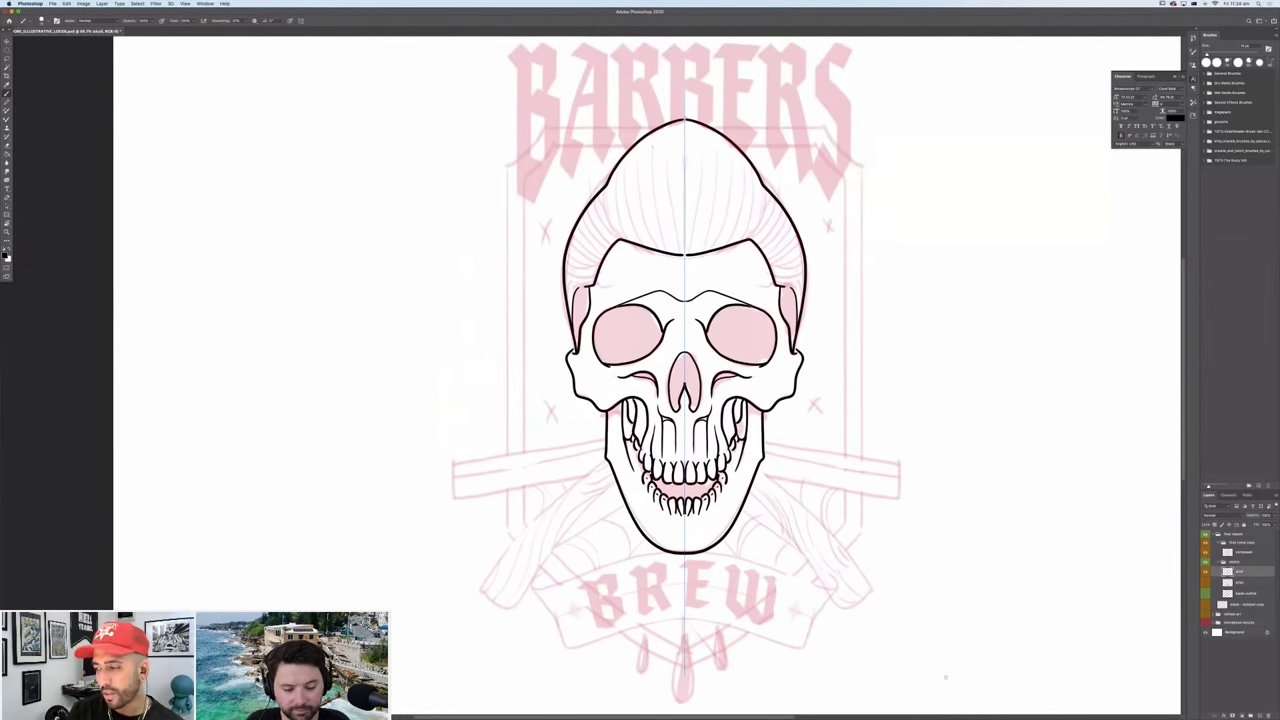
pyautogui.press('super+minus')
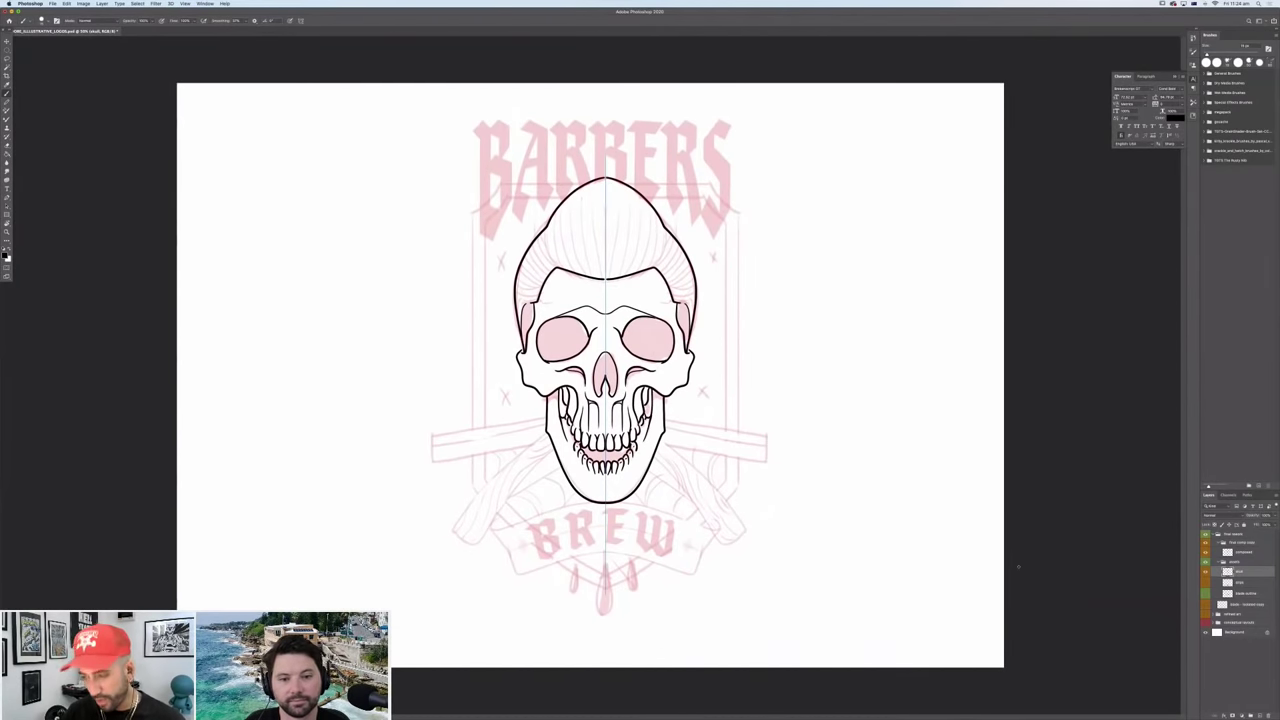
pyautogui.press('super+plus')
pyautogui.press('super+plus')
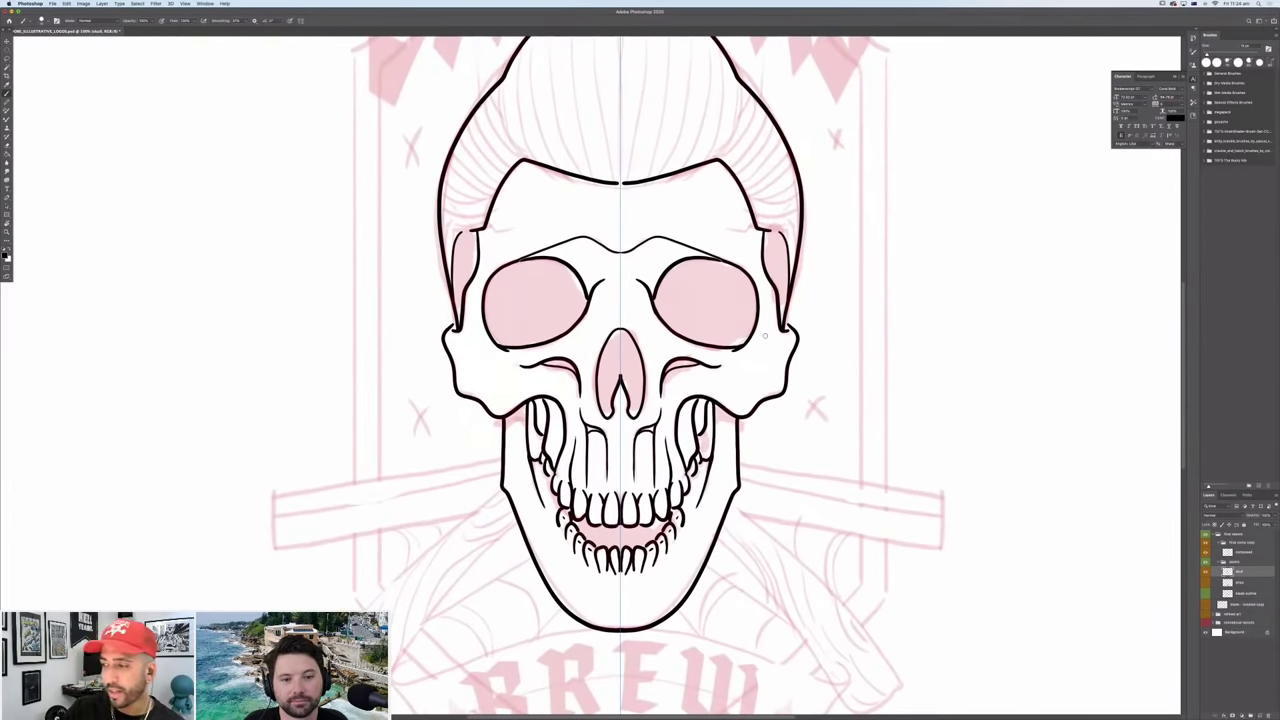
pyautogui.scroll(5, 690, 273)
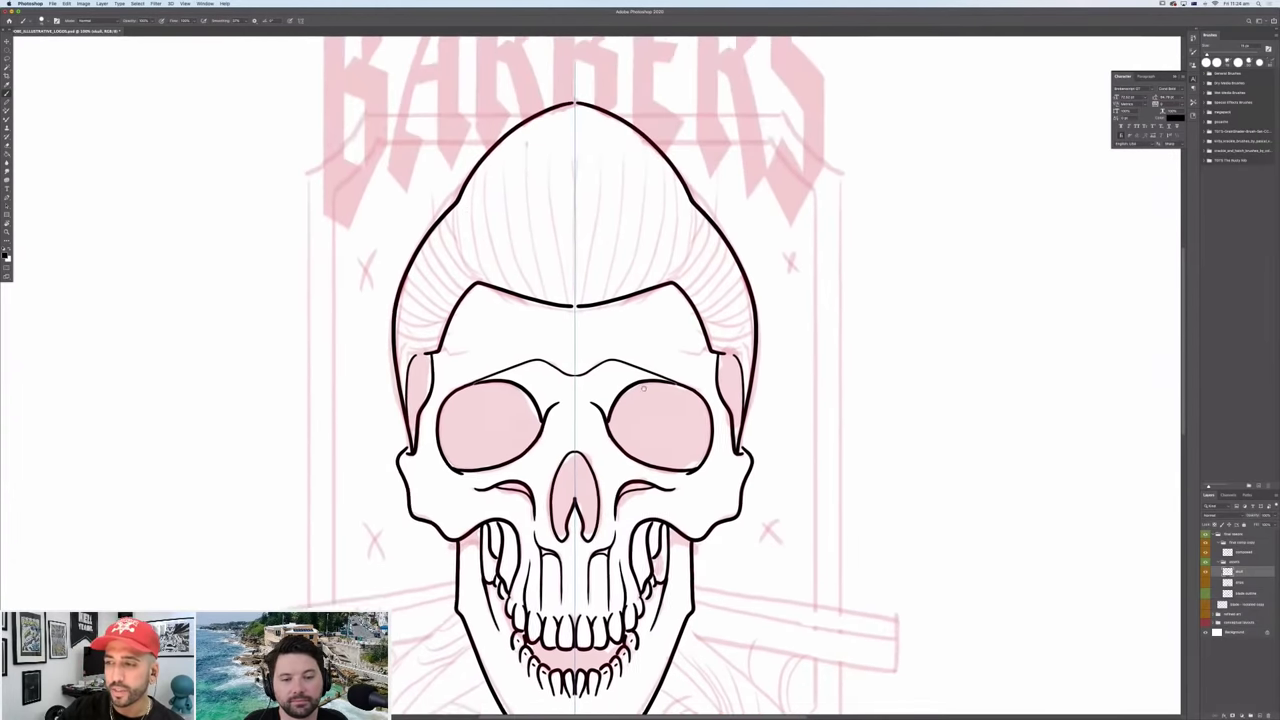
pyautogui.moveTo(459, 212); pyautogui.dragTo(474, 290)
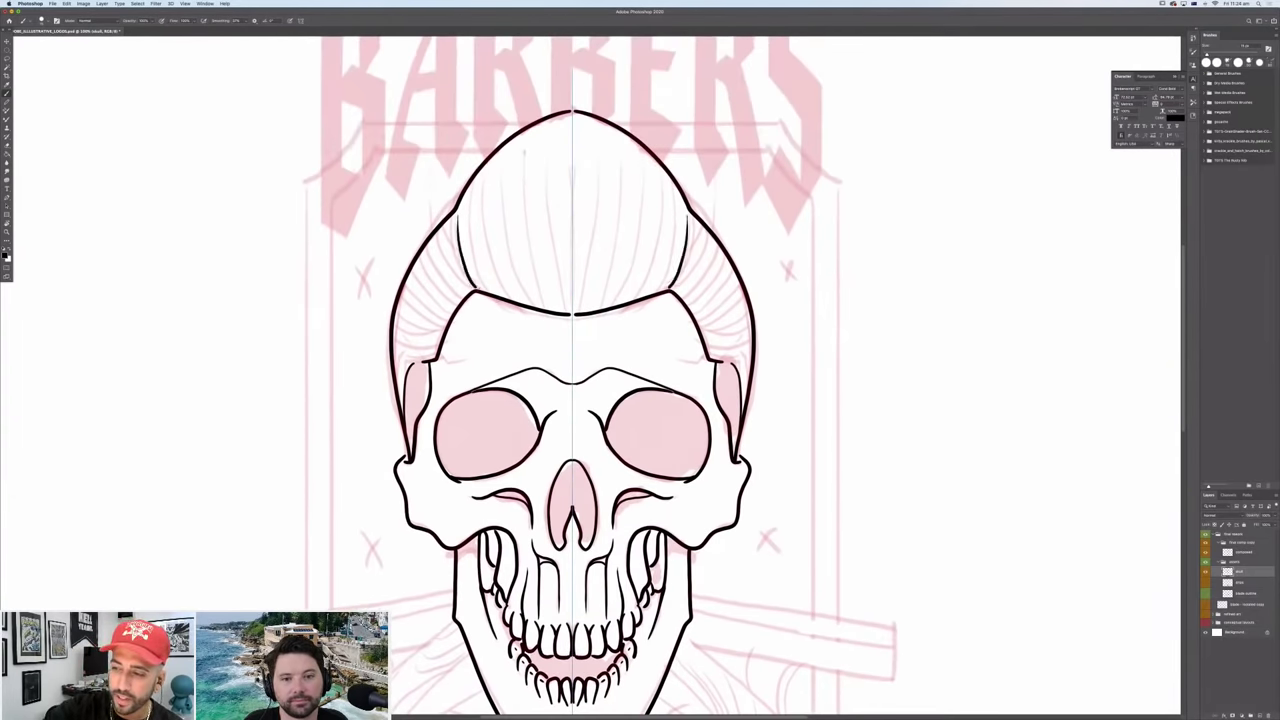
pyautogui.moveTo(466, 196); pyautogui.dragTo(482, 292)
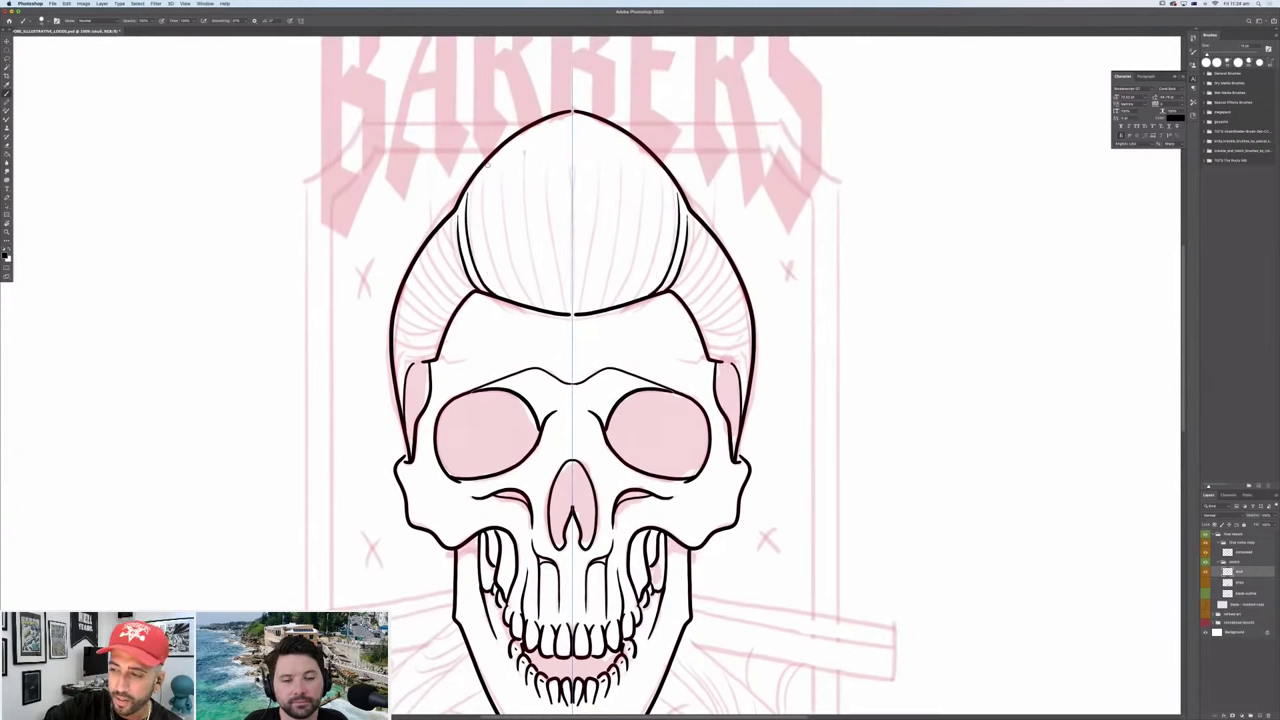
pyautogui.moveTo(485, 170)
pyautogui.mouseDown()
pyautogui.moveTo(489, 252)
pyautogui.moveTo(522, 302)
pyautogui.mouseUp()
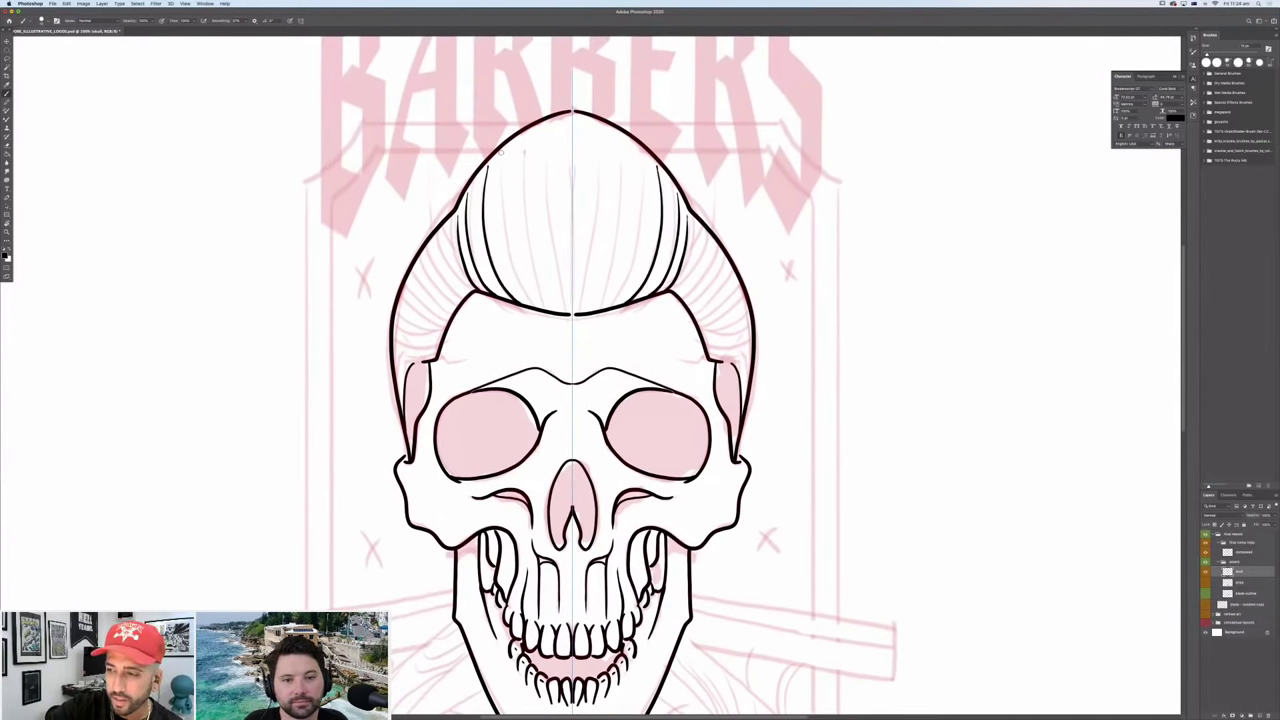
pyautogui.moveTo(500, 155); pyautogui.dragTo(525, 305)
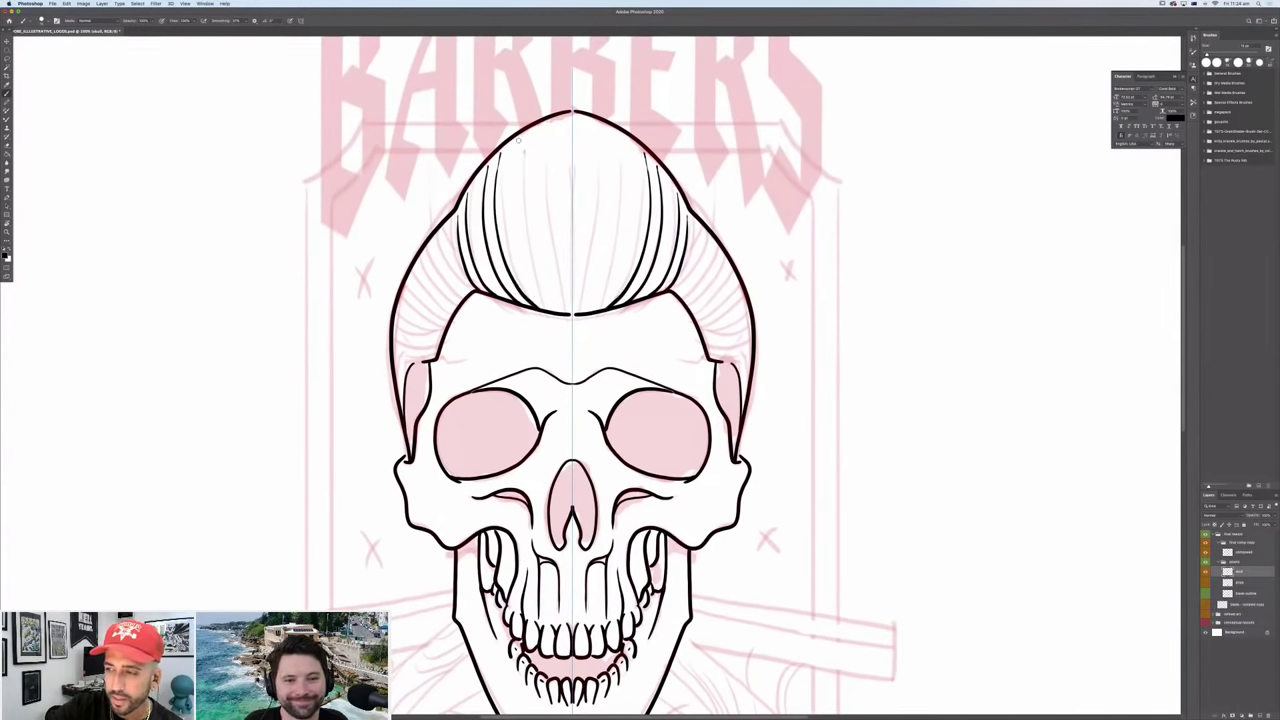
pyautogui.moveTo(513, 143)
pyautogui.mouseDown()
pyautogui.moveTo(509, 210)
pyautogui.moveTo(548, 308)
pyautogui.mouseUp()
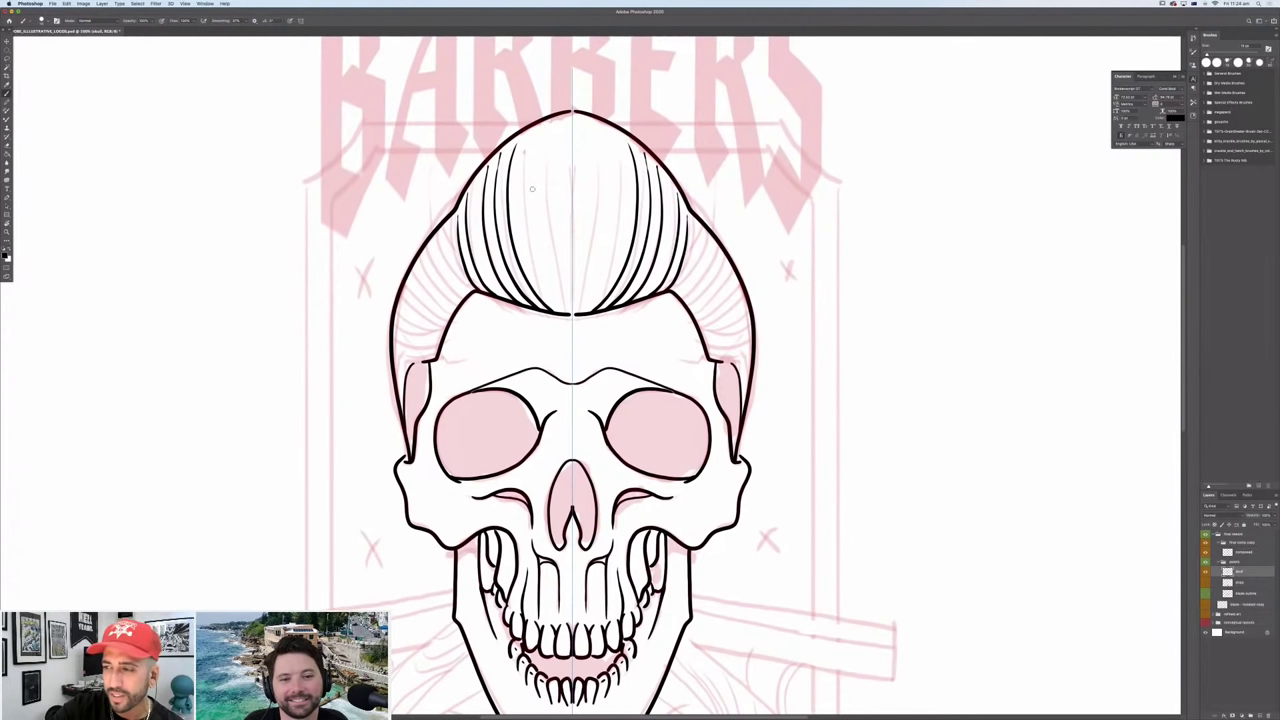
pyautogui.moveTo(537, 134); pyautogui.dragTo(562, 312)
pyautogui.moveTo(561, 122); pyautogui.dragTo(569, 312)
# Ink the curved strands of slicked-back hair on both sides of the head, between the outer silhouette and the hairline.
pyautogui.moveTo(735, 374); pyautogui.dragTo(749, 386)
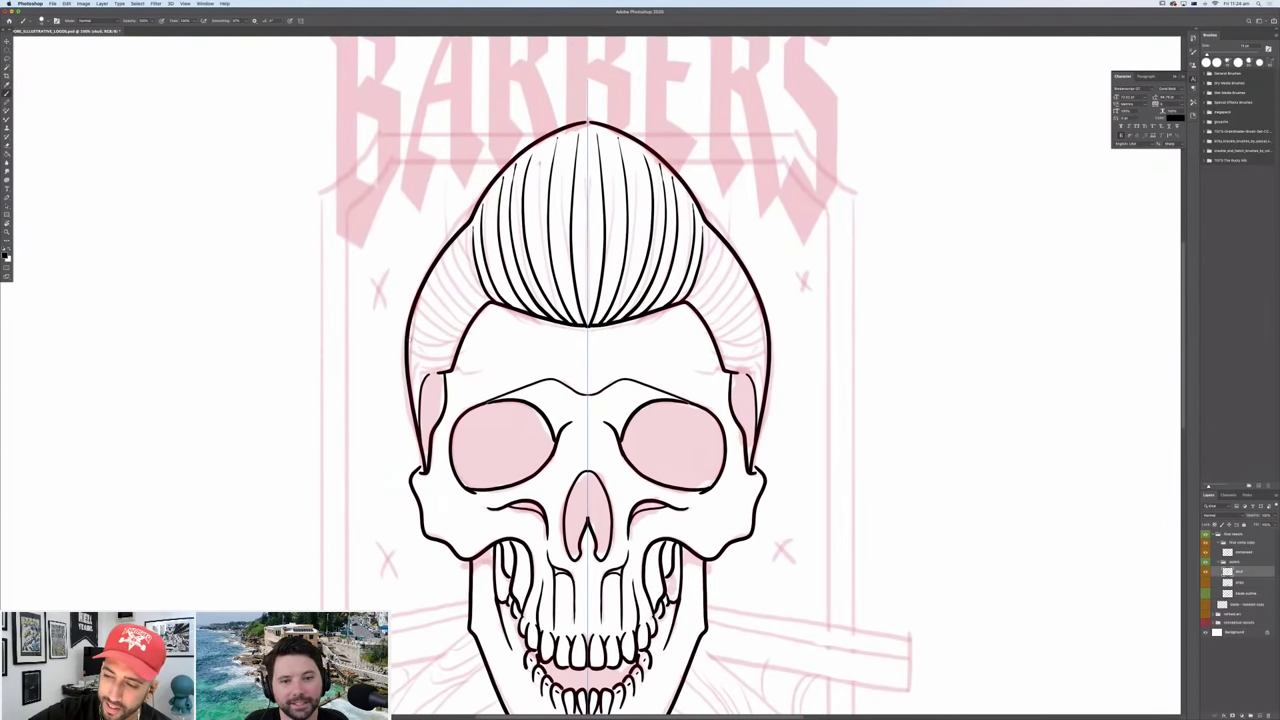
pyautogui.moveTo(412, 342)
pyautogui.mouseDown()
pyautogui.moveTo(452, 356)
pyautogui.moveTo(482, 312)
pyautogui.mouseUp()
pyautogui.moveTo(444, 256); pyautogui.dragTo(470, 290)
pyautogui.moveTo(452, 244); pyautogui.dragTo(468, 263)
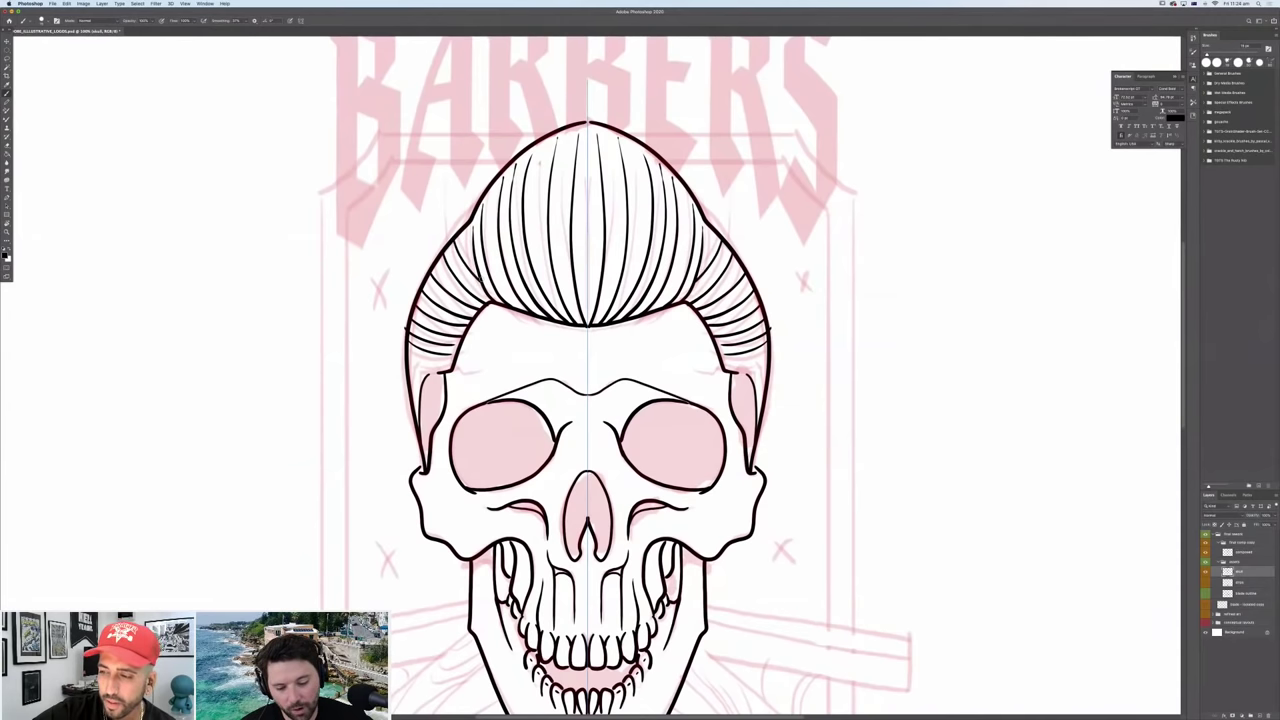
# Fill the hollows between the teeth and jaw, and the recesses under the cheekbones, with solid black ink.
pyautogui.moveTo(891, 552); pyautogui.dragTo(1032, 425)
pyautogui.press('super+minus')
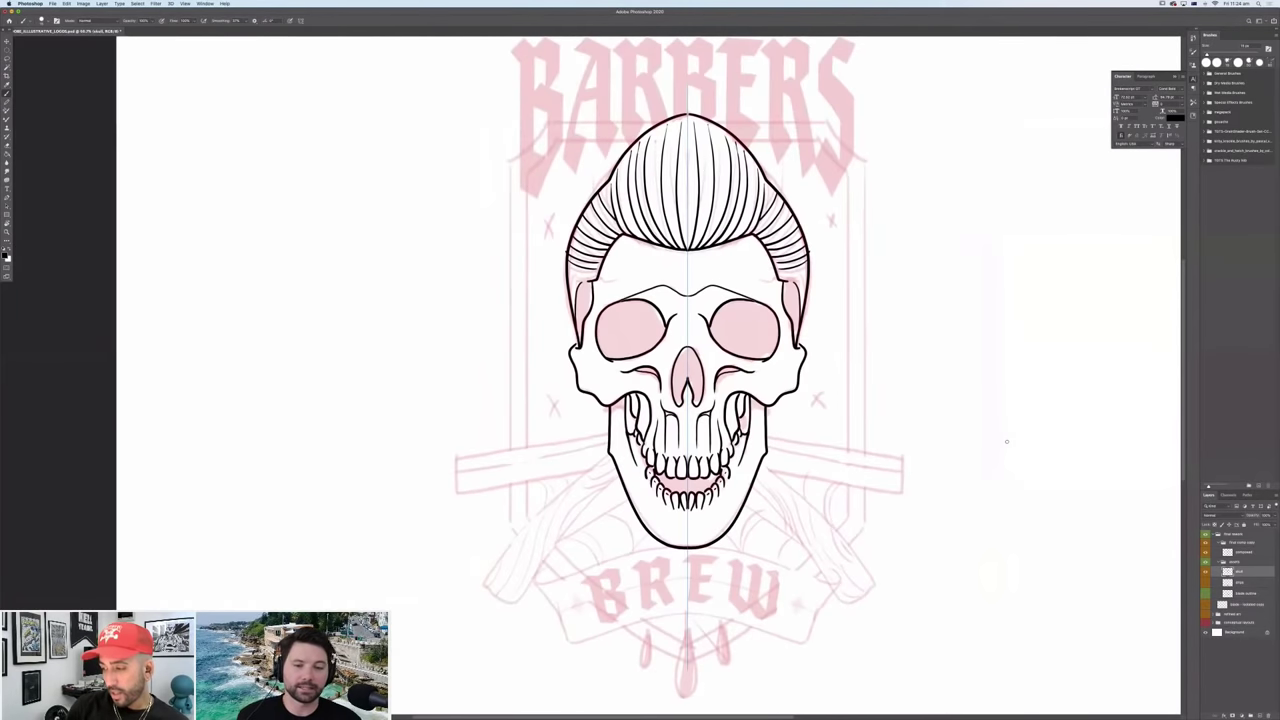
pyautogui.press('r')
pyautogui.moveTo(926, 440); pyautogui.dragTo(929, 392)
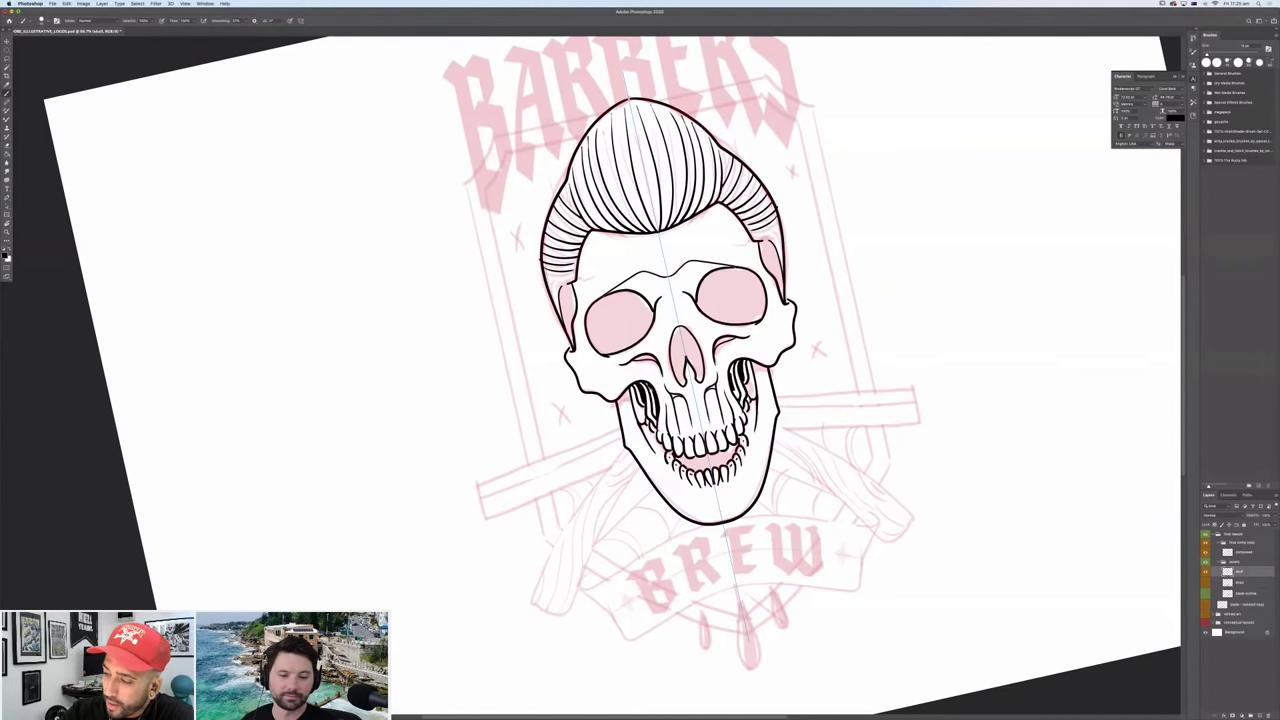
pyautogui.moveTo(650, 396); pyautogui.dragTo(655, 414)
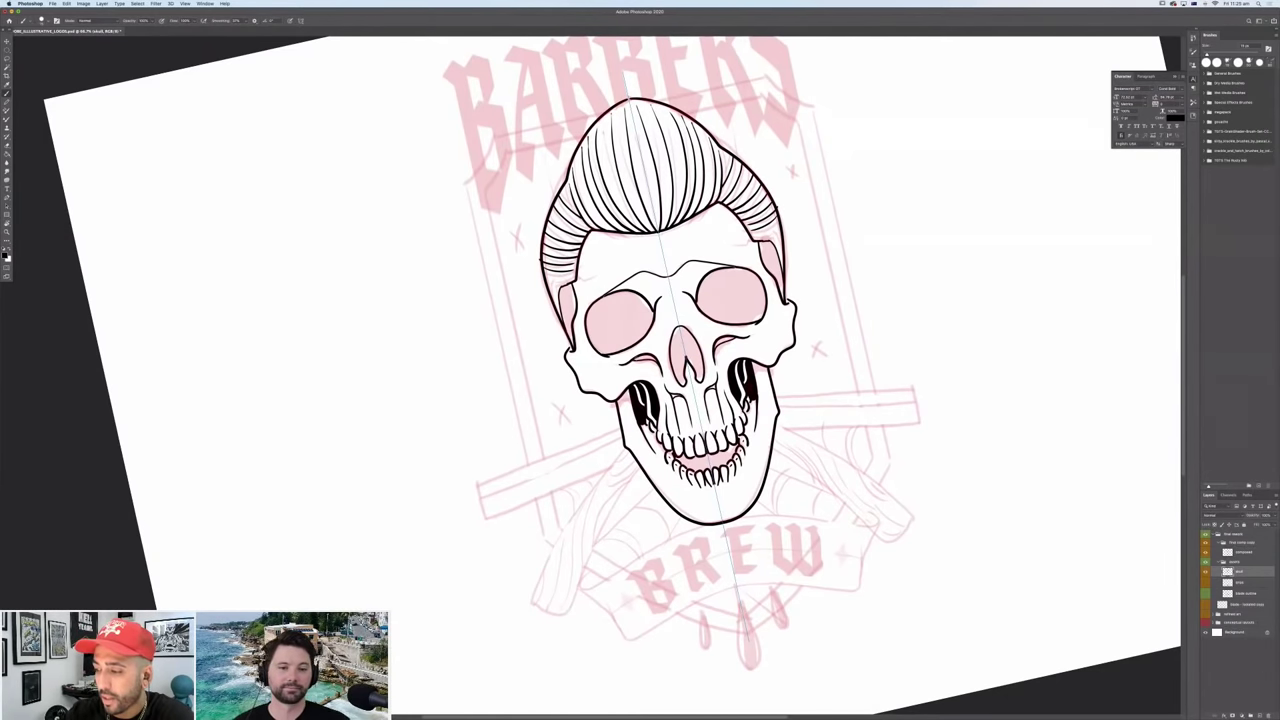
pyautogui.moveTo(635, 358); pyautogui.dragTo(656, 361)
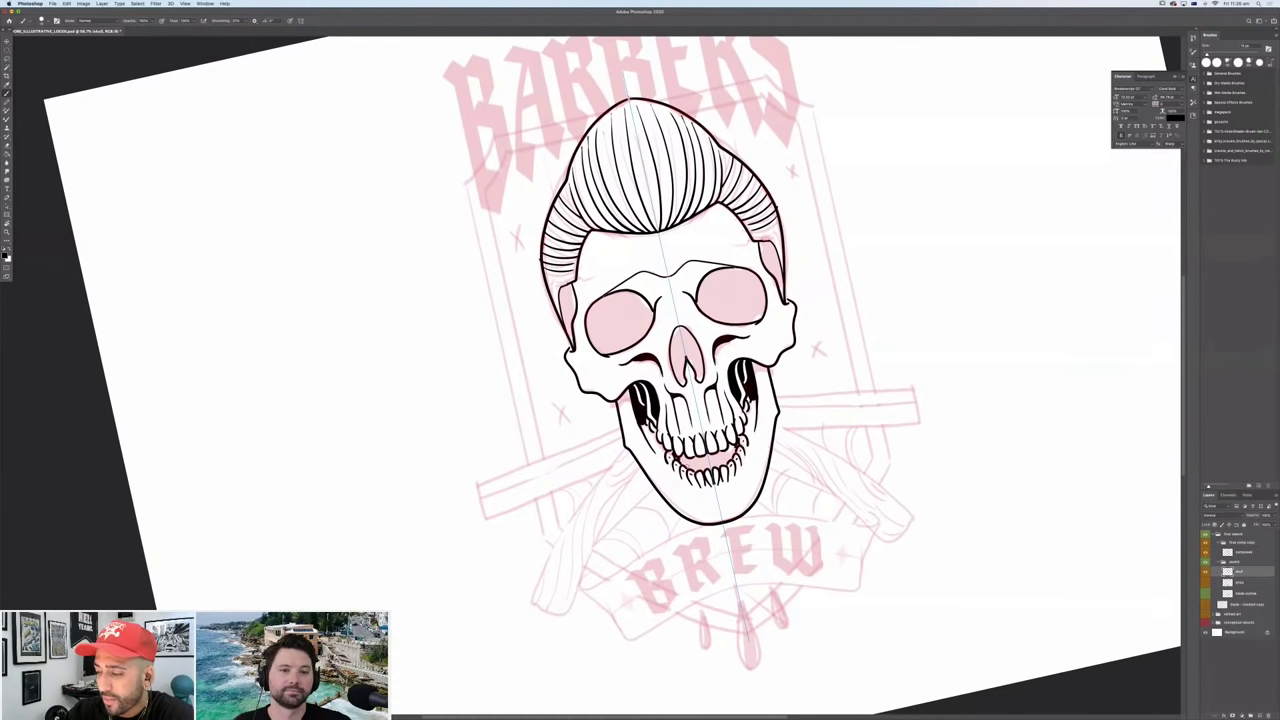
# Fill the open mouth between the upper and lower teeth with solid black.
pyautogui.moveTo(684, 454)
pyautogui.mouseDown()
pyautogui.moveTo(730, 453)
pyautogui.moveTo(714, 455)
pyautogui.mouseUp()
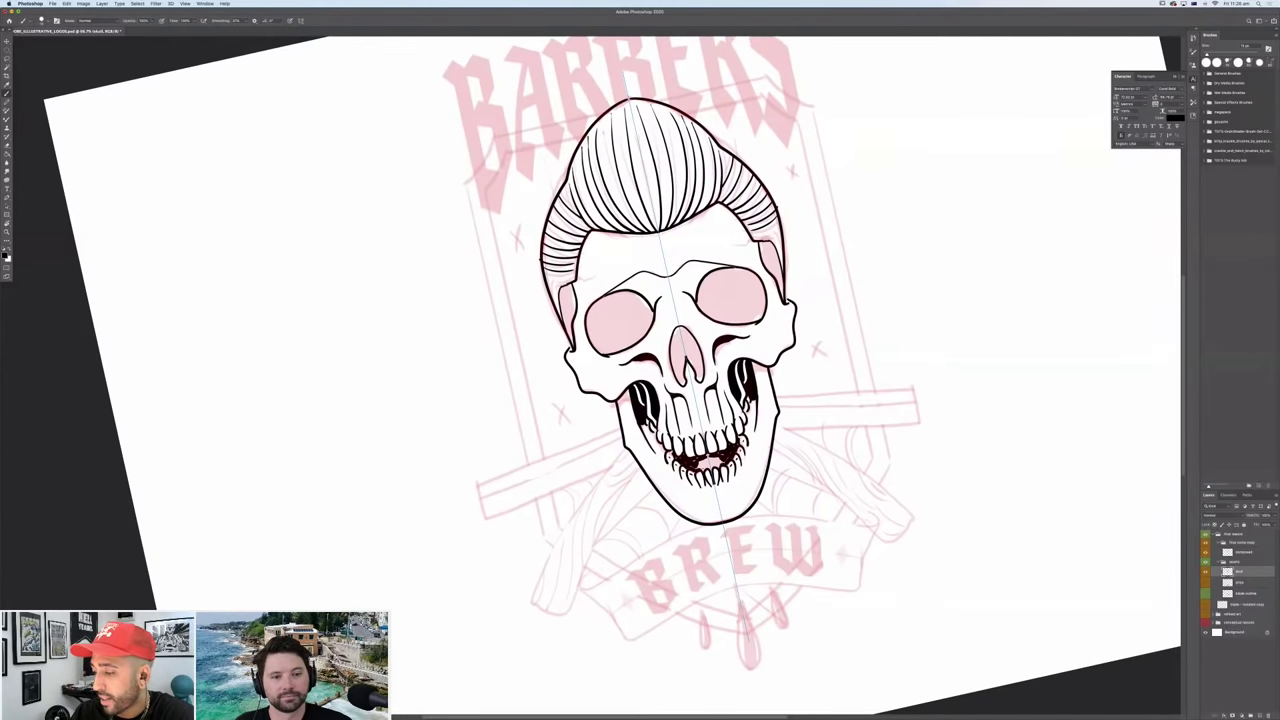
pyautogui.moveTo(704, 468)
pyautogui.mouseDown()
pyautogui.moveTo(716, 465)
pyautogui.moveTo(690, 468)
pyautogui.moveTo(718, 457)
pyautogui.mouseUp()
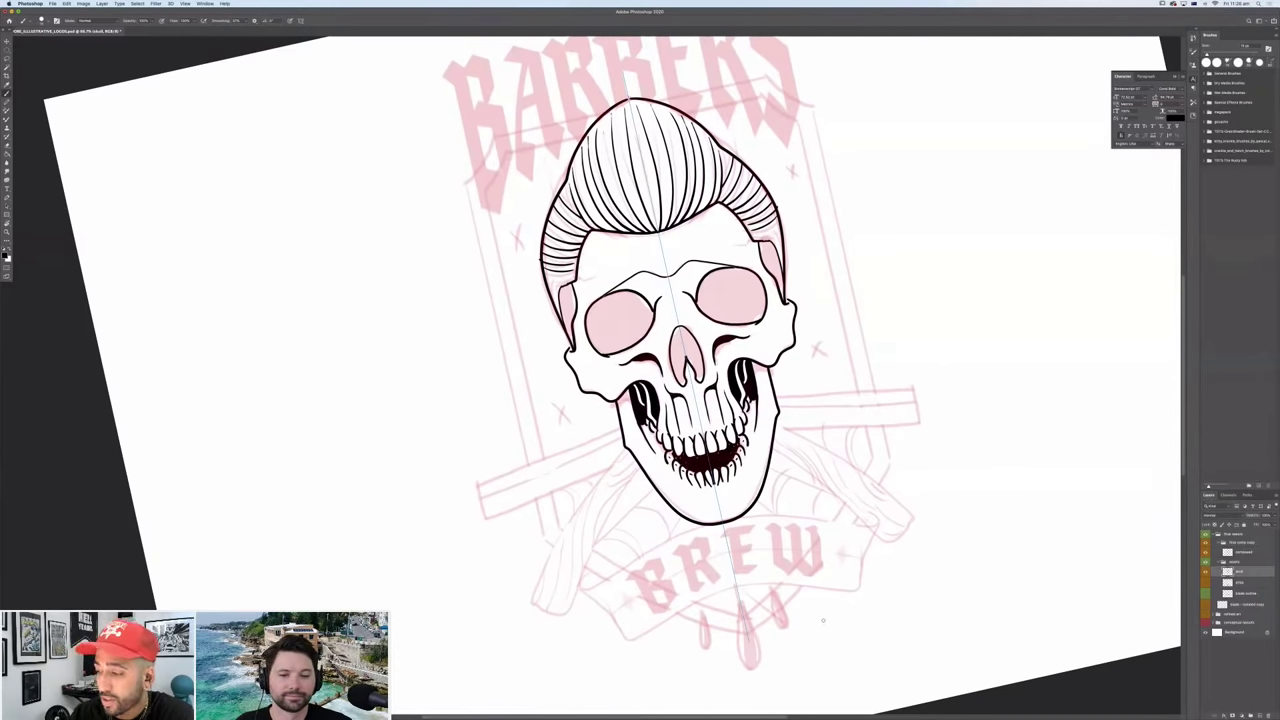
pyautogui.press('super+minus')
pyautogui.press('Escape')
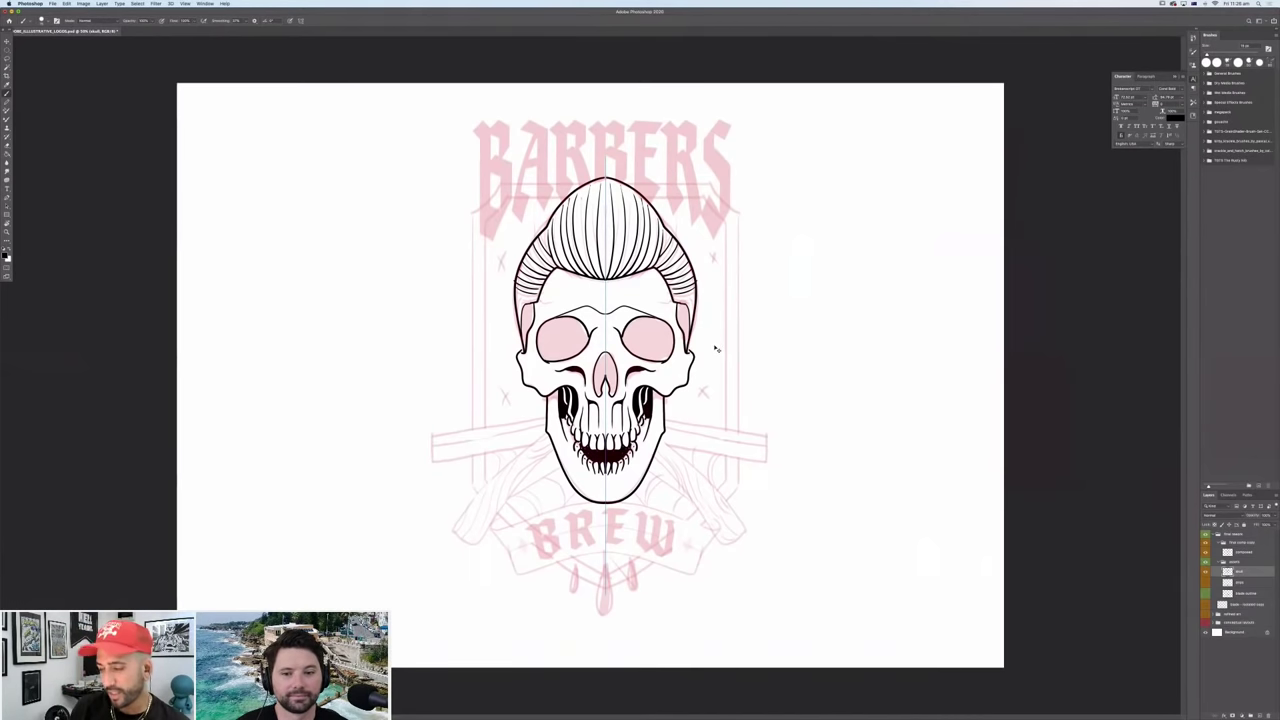
pyautogui.press('super+plus')
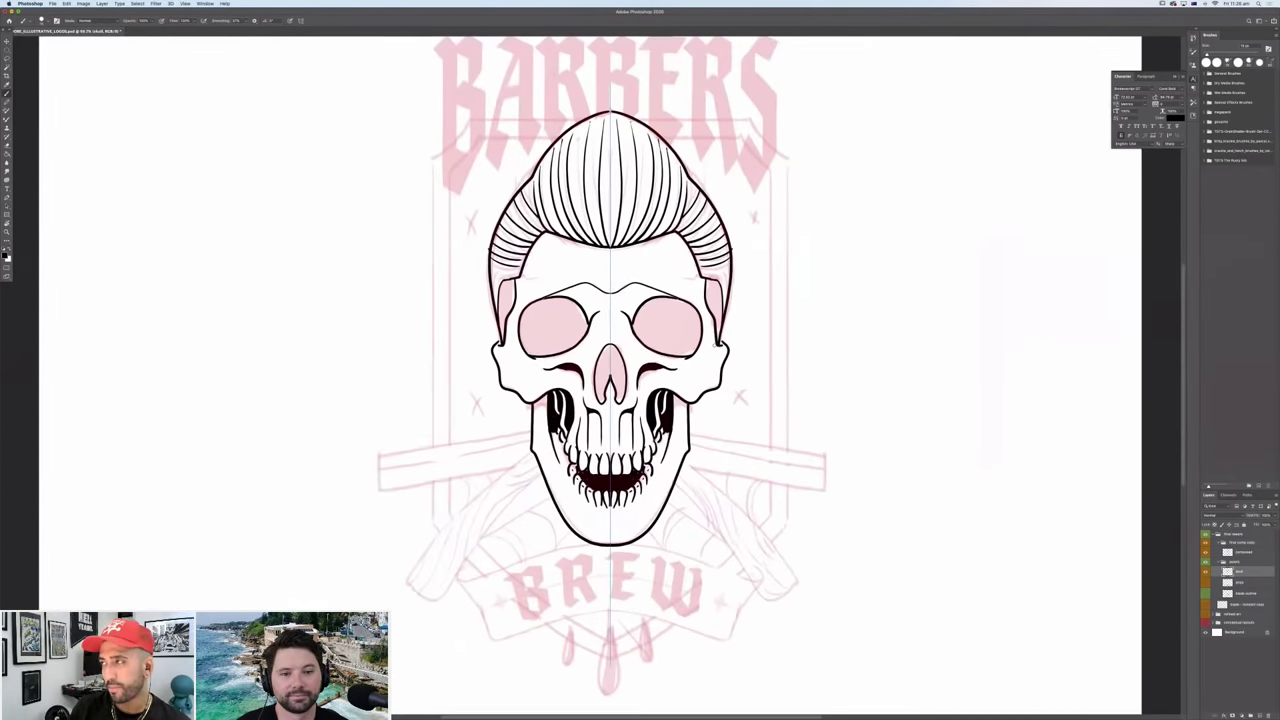
# Show the hidden layers holding the blood drips and the straight razor outline.
pyautogui.hscroll(-5, 804, 458)
pyautogui.scroll(-3, 740, 420)
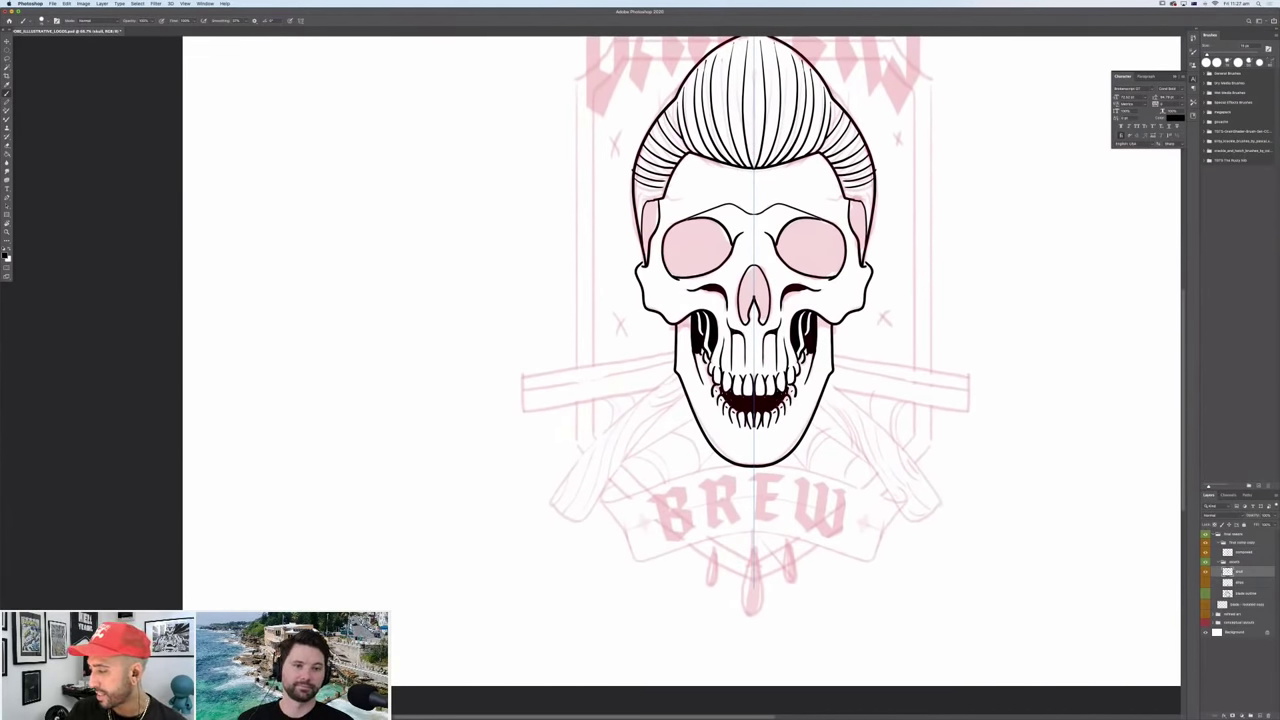
pyautogui.click(1205, 583)
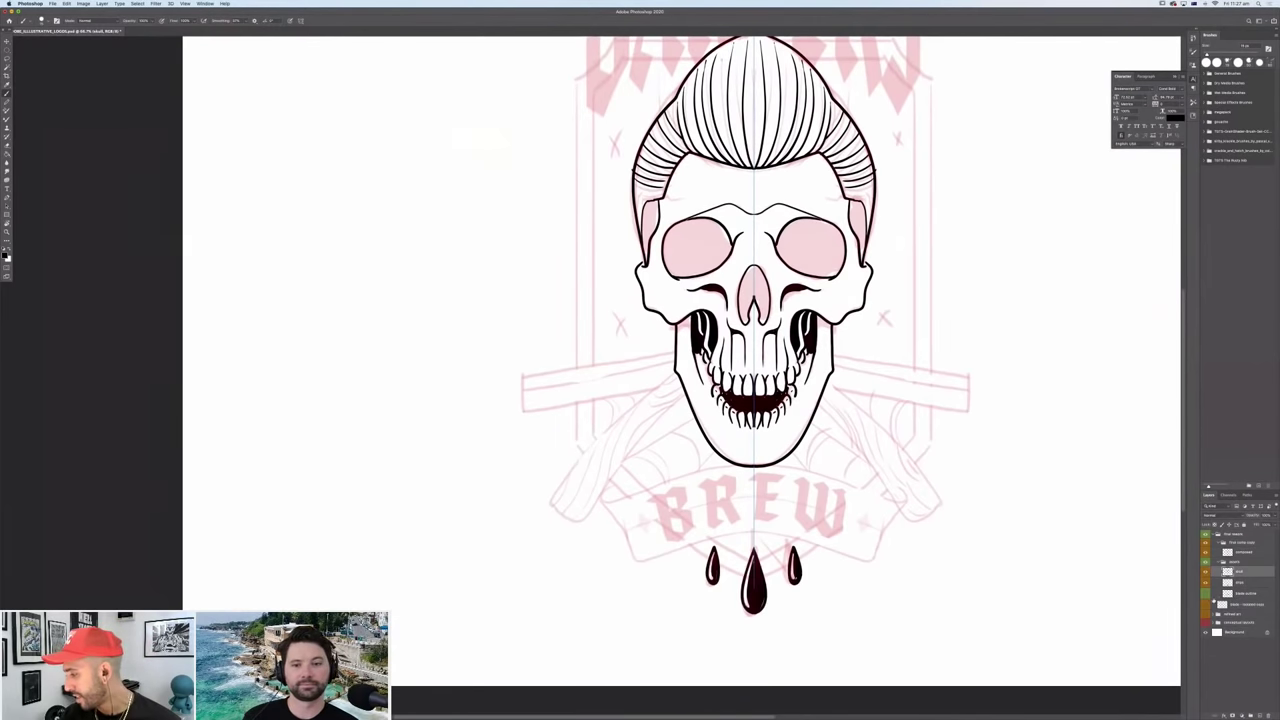
pyautogui.click(1205, 593)
# Duplicate the razor outline, flip the copy horizontally, and place it crossing the original over the skull's mouth.
pyautogui.press('v')
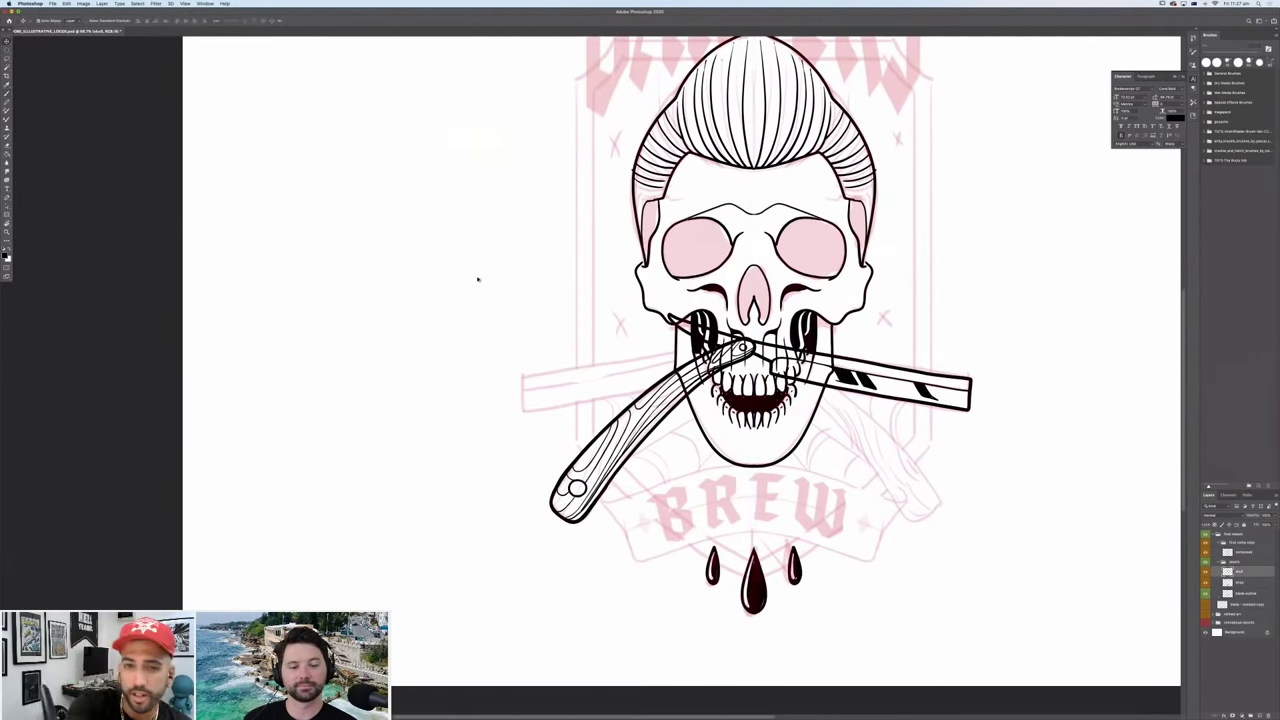
pyautogui.moveTo(880, 390); pyautogui.dragTo(963, 406)
pyautogui.press('super+t')
pyautogui.rightClick(962, 411)
pyautogui.click(1001, 531)
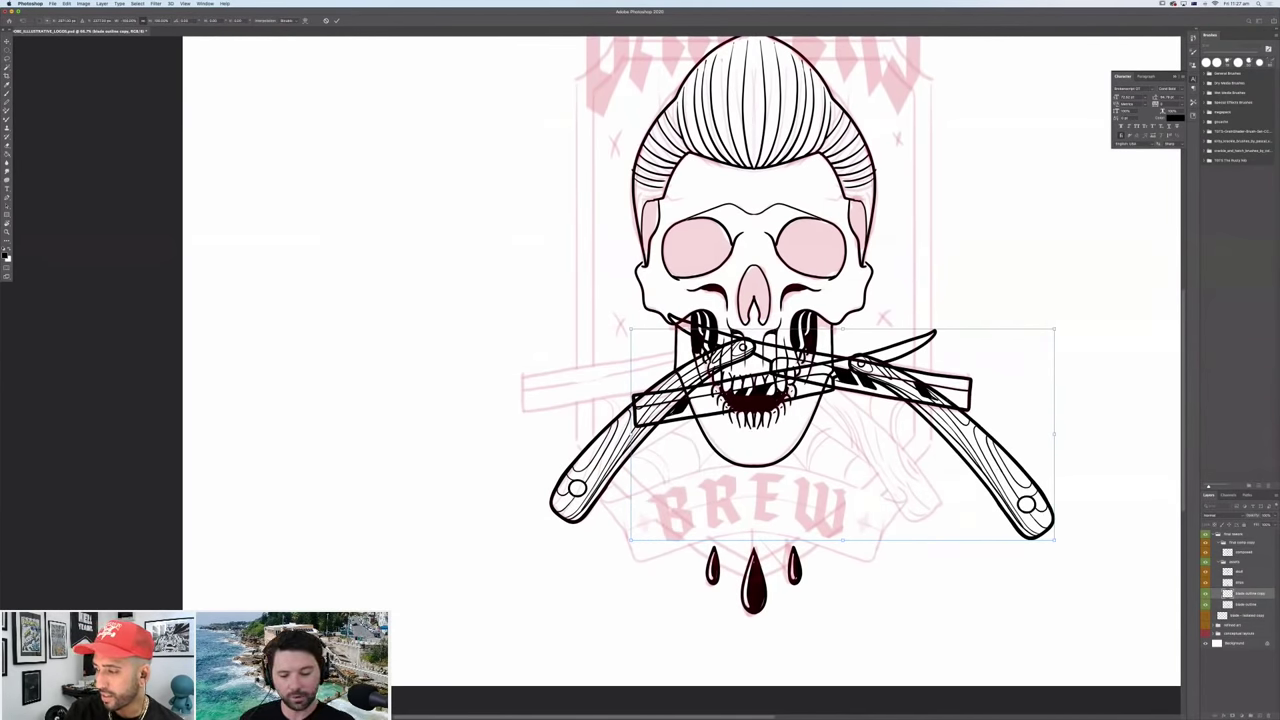
pyautogui.moveTo(930, 376); pyautogui.dragTo(786, 330)
pyautogui.press('Return')
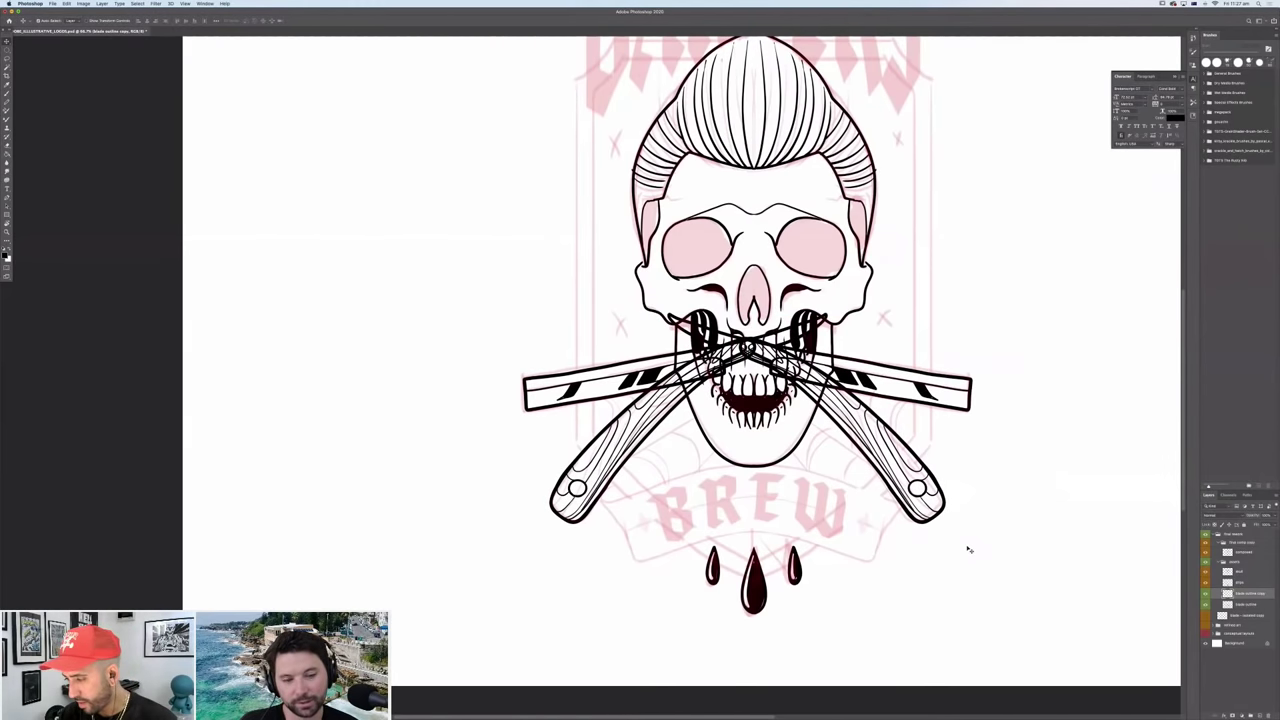
# Nudge the flipped razor left, then nudge both razor layers right to centre the crossed pair on the skull.
pyautogui.press('Left')
pyautogui.press('Left')
pyautogui.press('Left')
pyautogui.press('Left')
pyautogui.press('Left')
pyautogui.press('Left')
pyautogui.press('Left')
pyautogui.press('Left')
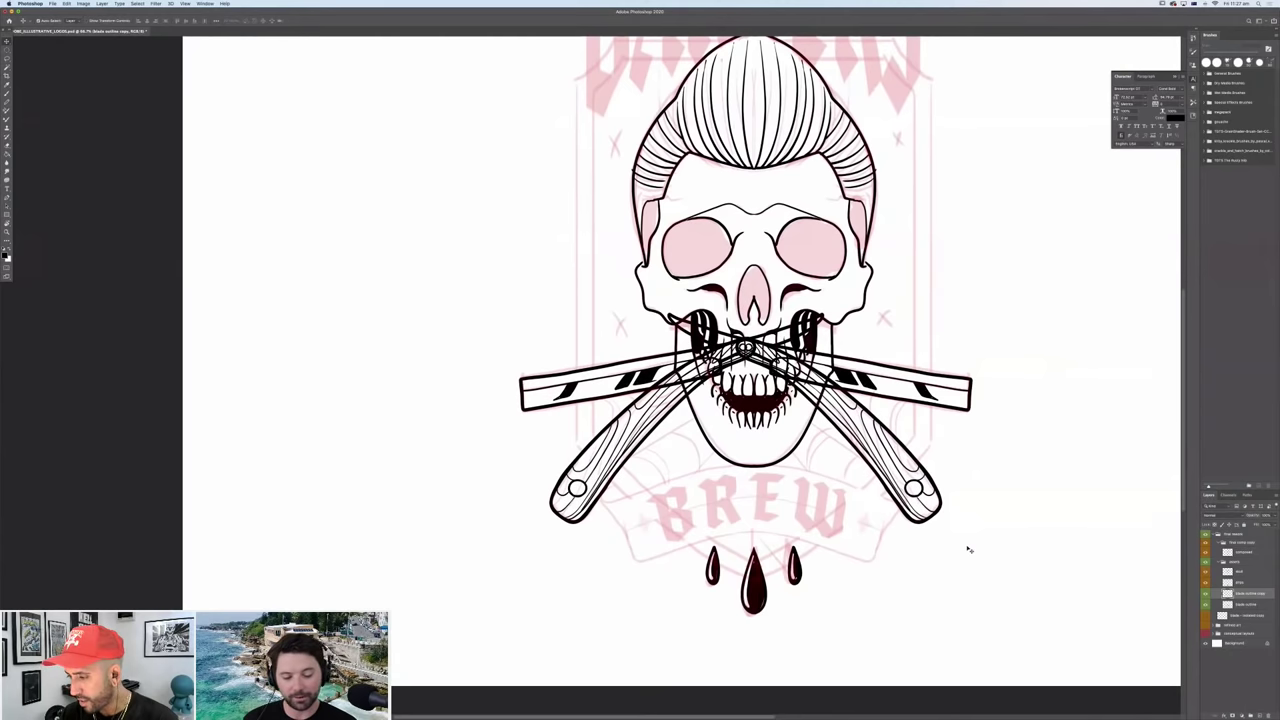
pyautogui.keyDown('shift'); pyautogui.click(1246, 604); pyautogui.keyUp('shift')
pyautogui.press('Right')
pyautogui.press('Right')
pyautogui.press('Right')
pyautogui.press('Right')
pyautogui.press('Right')
pyautogui.press('Right')
pyautogui.press('Right')
pyautogui.press('Right')
pyautogui.press('Right')
pyautogui.press('Right')
pyautogui.press('Right')
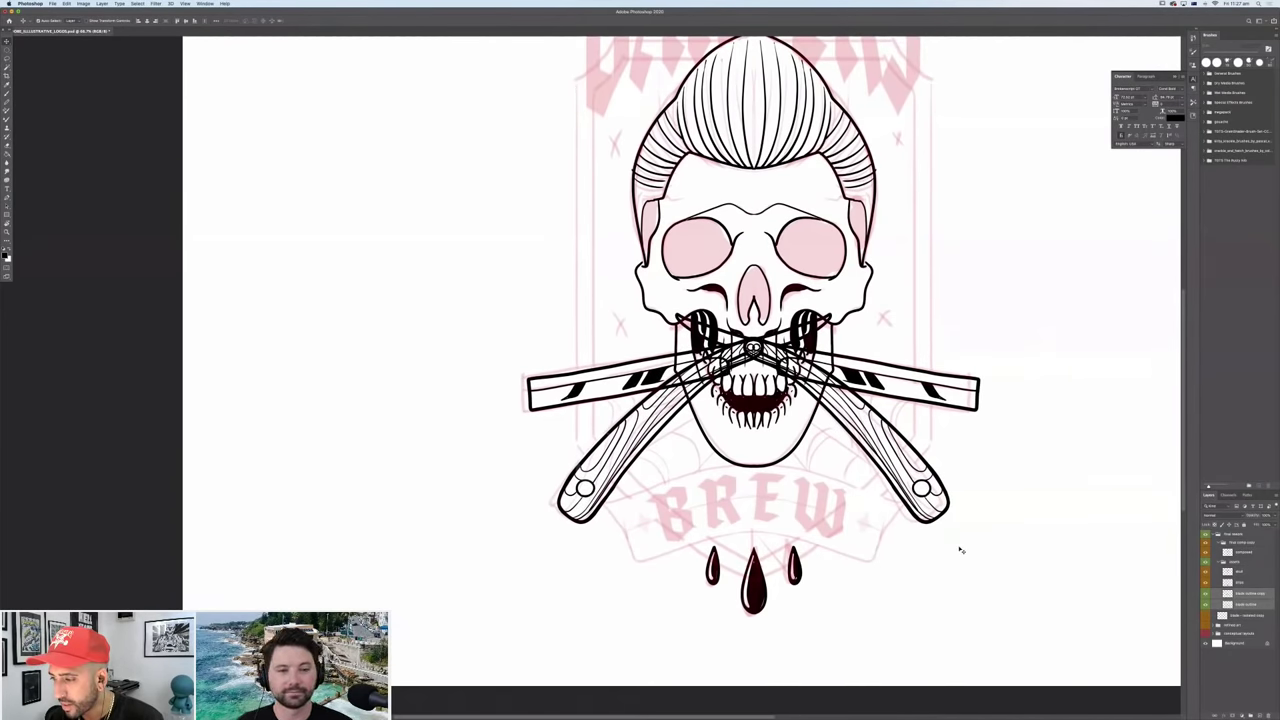
# Create a new layer below the razor outline layers in the assets group and rename it.
pyautogui.scroll(3, 900, 509)
pyautogui.hscroll(3, 900, 509)
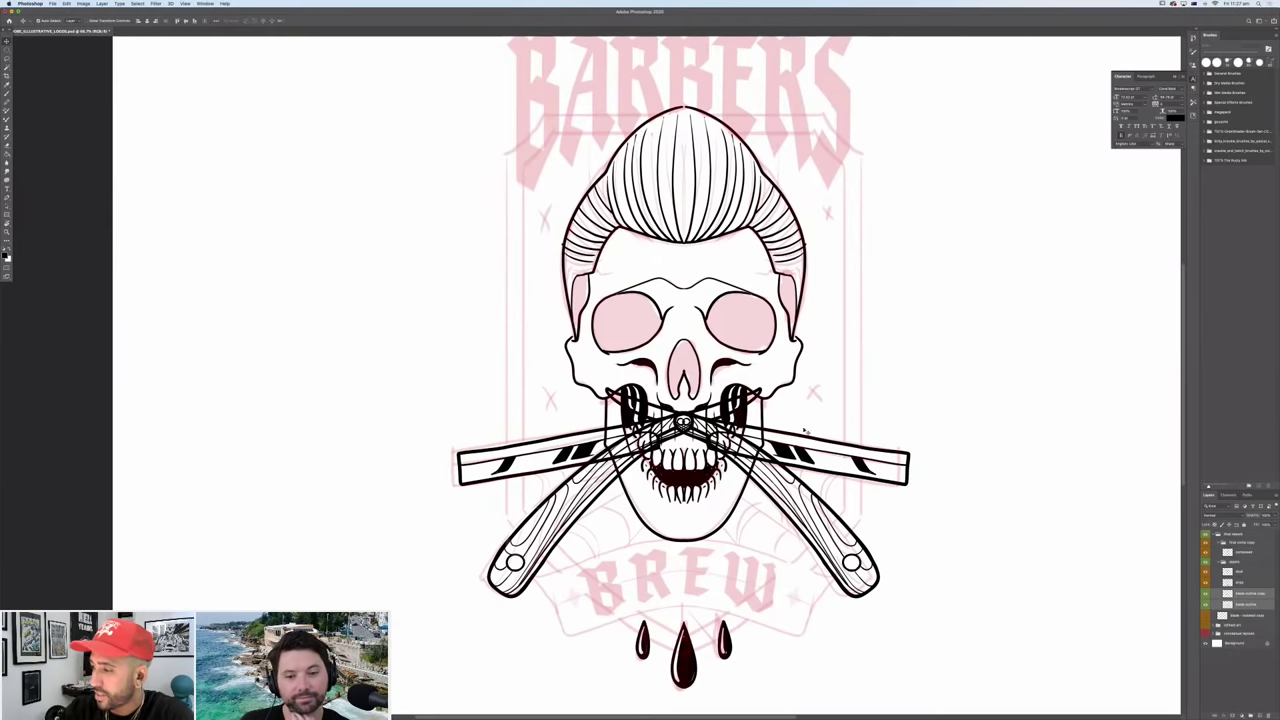
pyautogui.press('b')
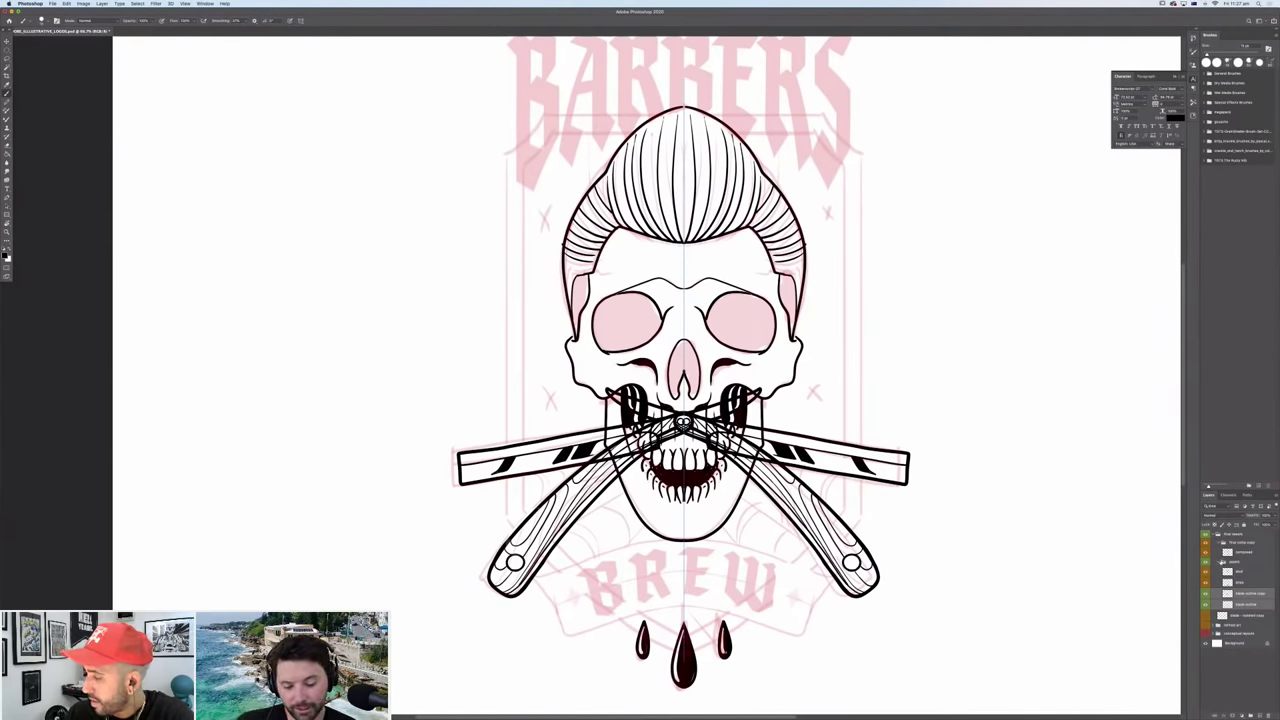
pyautogui.click(1221, 561)
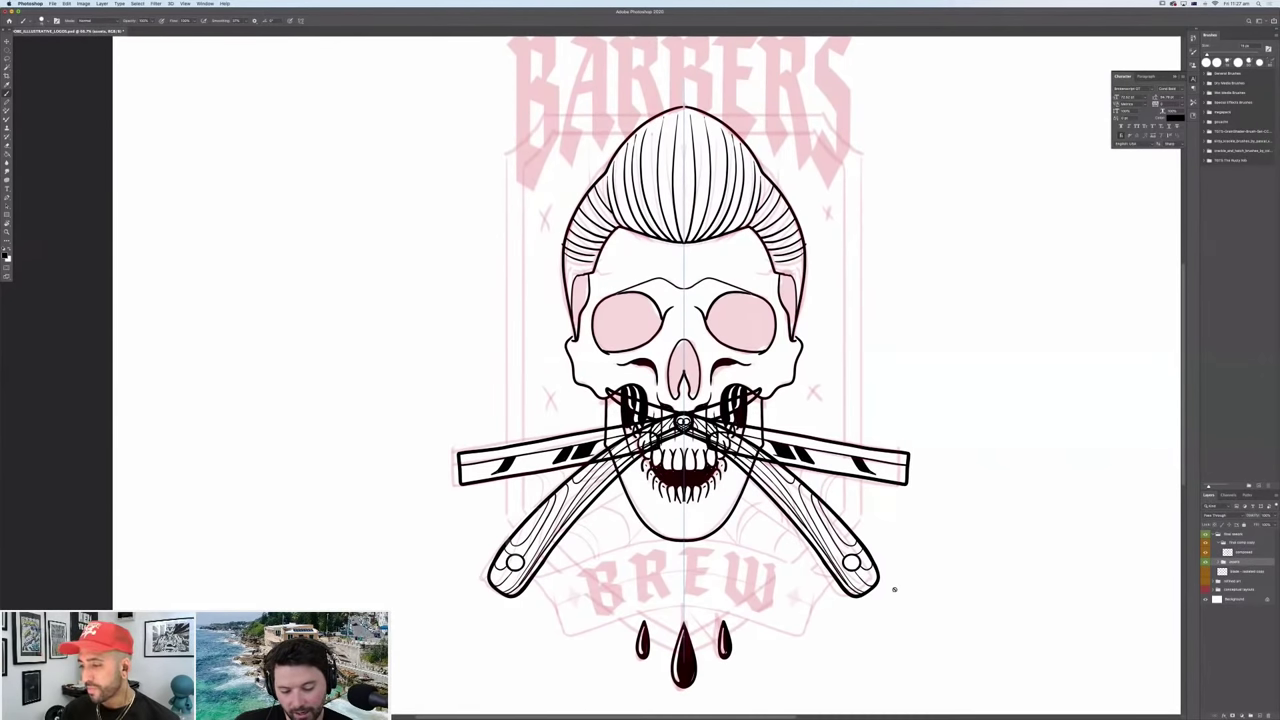
pyautogui.scroll(3, 904, 573)
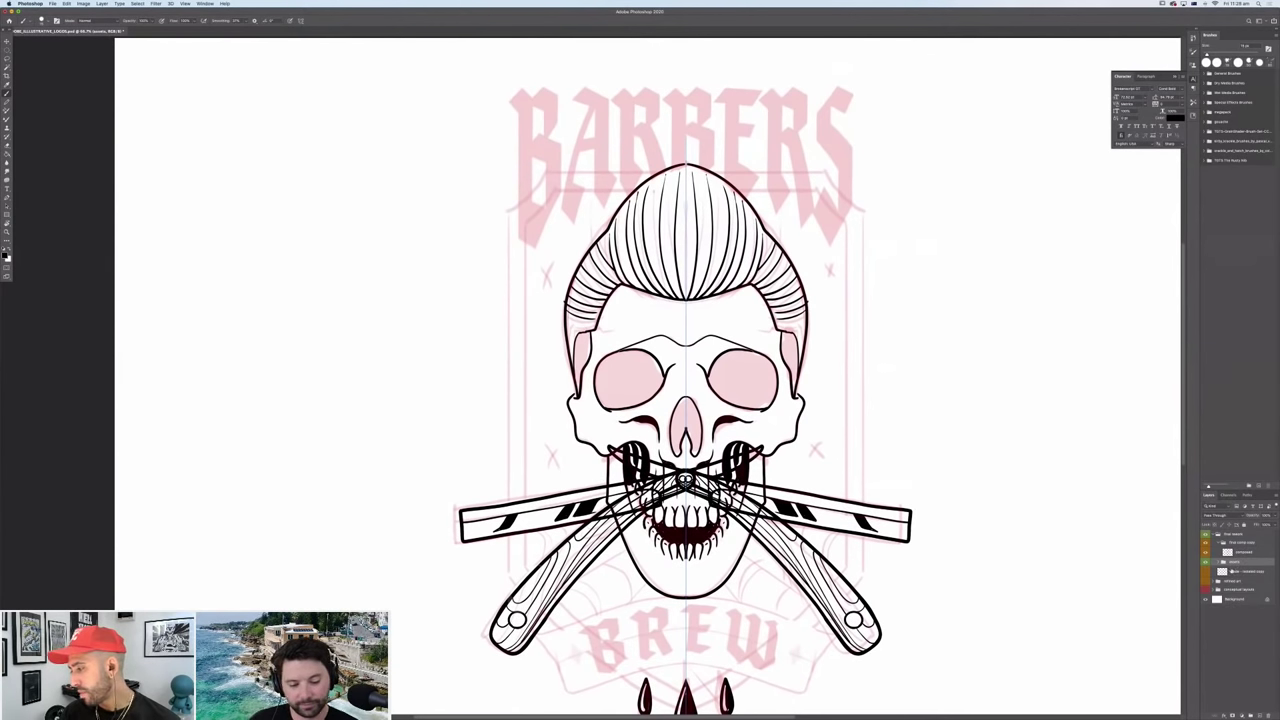
pyautogui.click(1222, 562)
pyautogui.click(1244, 606)
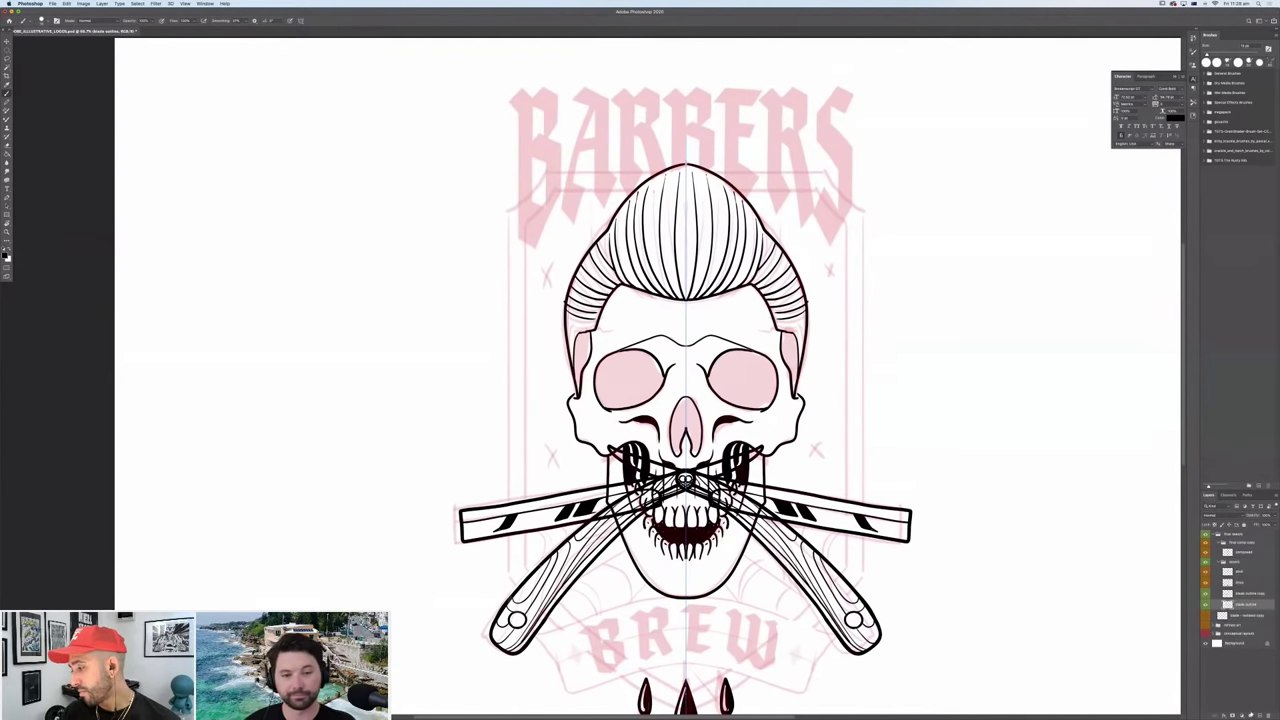
pyautogui.click(1259, 716)
pyautogui.moveTo(1251, 607); pyautogui.dragTo(1247, 620)
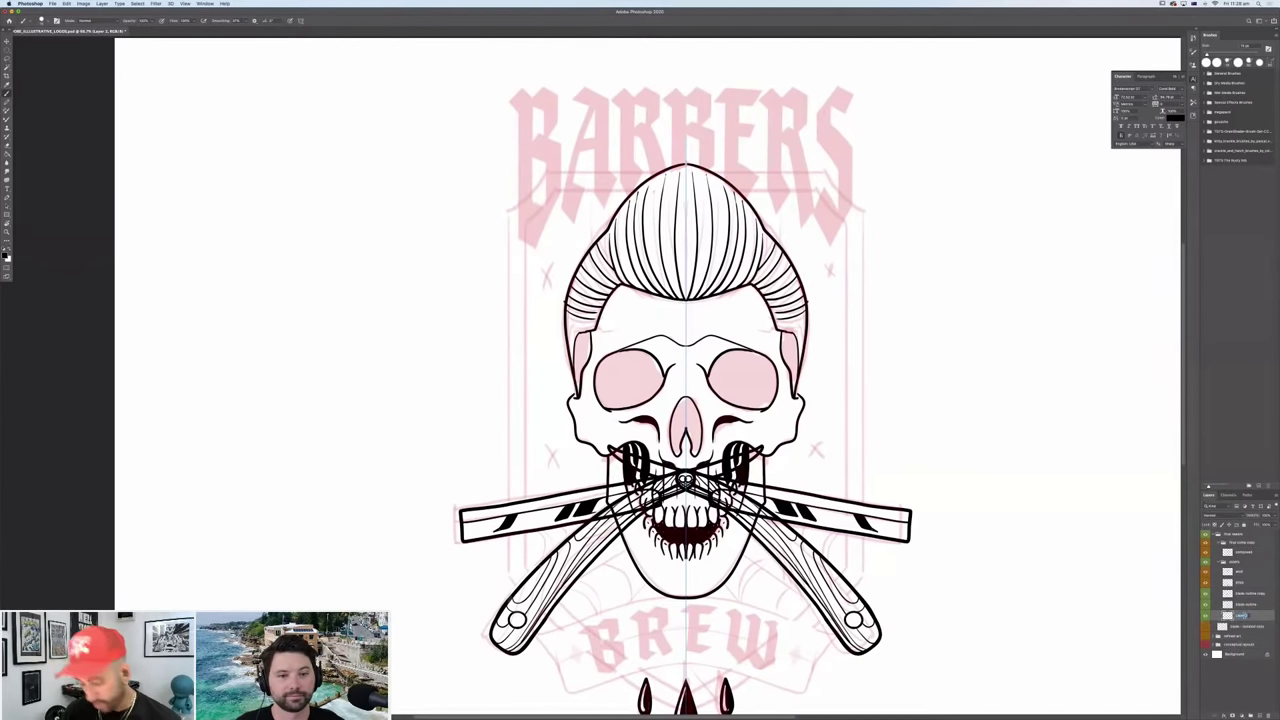
pyautogui.write('b')
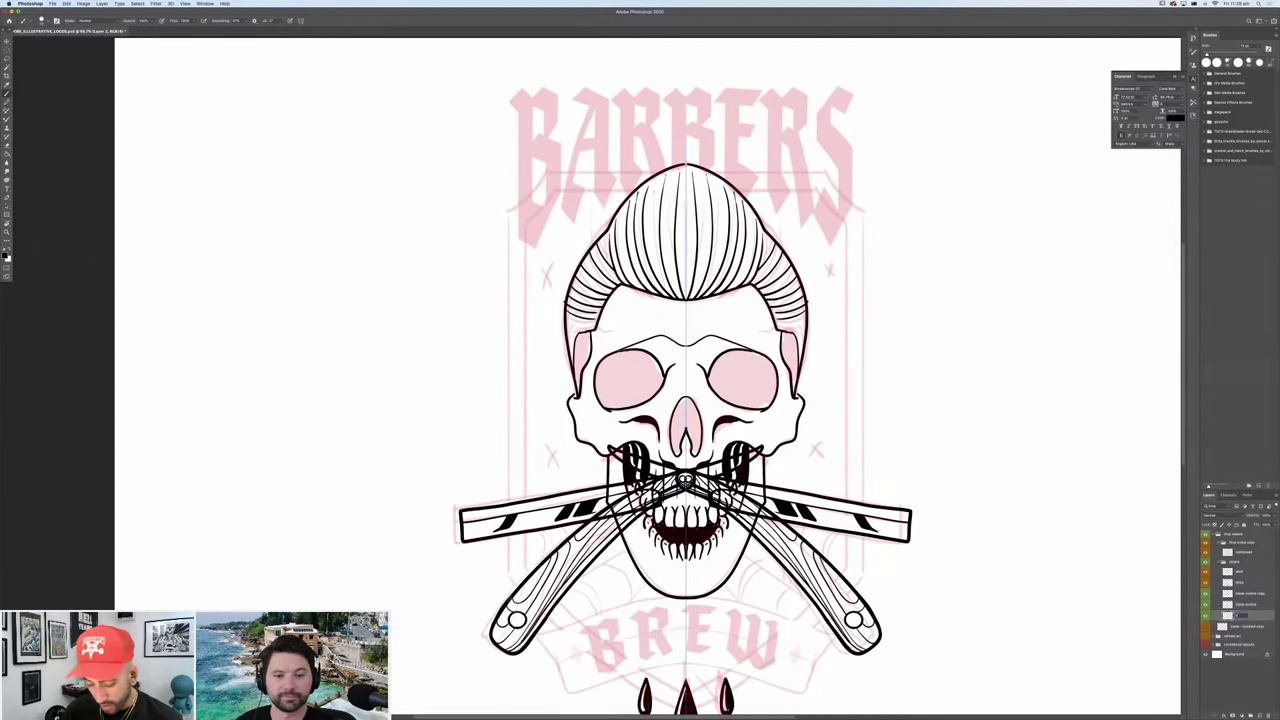
pyautogui.press('Return')
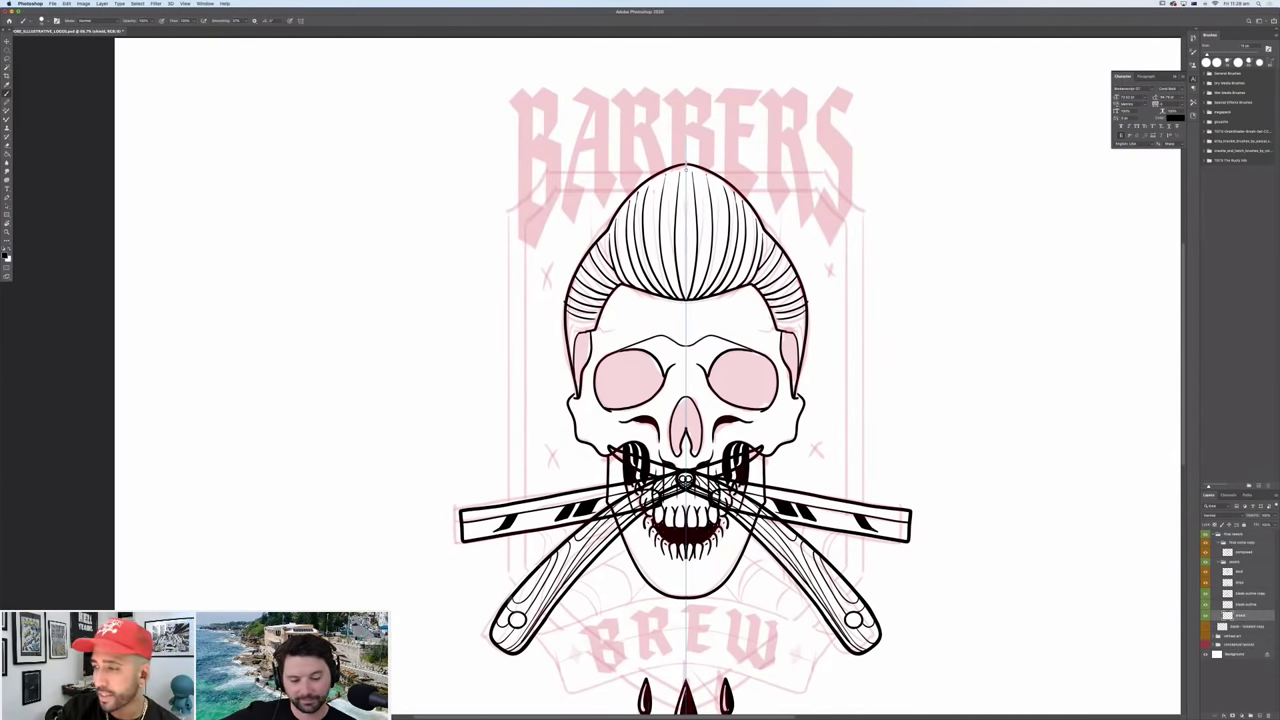
# Ink the shield frame's double top edge with notched corners and its two parallel vertical sides, using mirrored strokes.
pyautogui.moveTo(632, 170)
pyautogui.mouseDown()
pyautogui.moveTo(541, 170)
pyautogui.moveTo(520, 200)
pyautogui.moveTo(541, 170)
pyautogui.mouseUp()
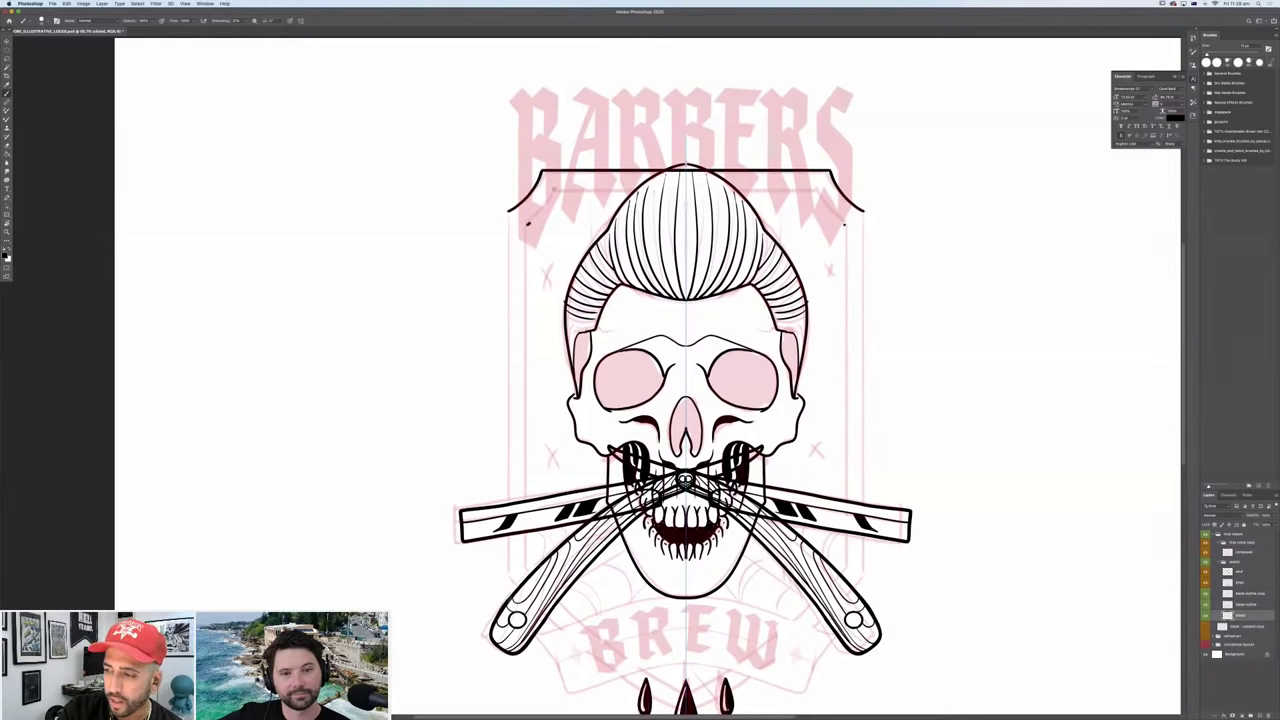
pyautogui.moveTo(552, 189)
pyautogui.mouseDown()
pyautogui.moveTo(530, 224)
pyautogui.moveTo(606, 187)
pyautogui.moveTo(684, 188)
pyautogui.mouseUp()
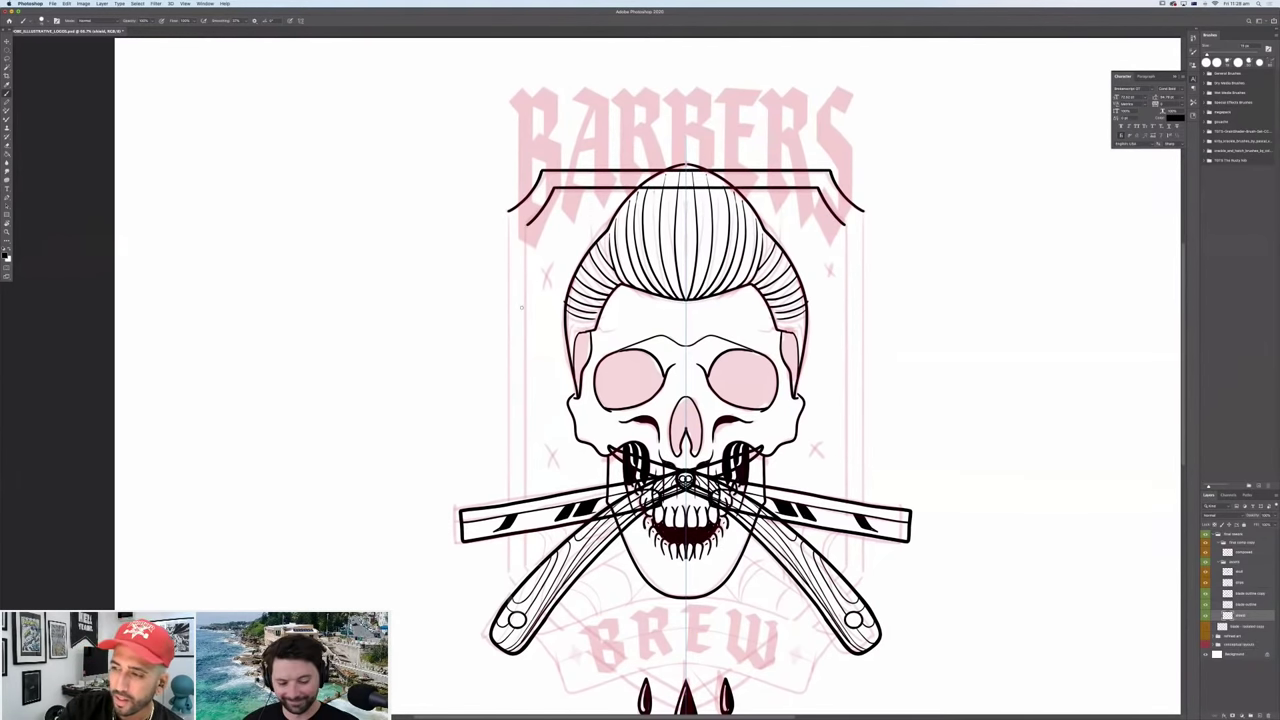
pyautogui.moveTo(527, 224); pyautogui.dragTo(527, 568)
pyautogui.moveTo(508, 212); pyautogui.dragTo(508, 568)
# Ink the frame's lower double edges, running from the vertical sides down to the point behind the centre drip.
pyautogui.moveTo(558, 316); pyautogui.dragTo(401, 52)
pyautogui.moveTo(372, 308)
pyautogui.mouseDown()
pyautogui.moveTo(443, 377)
pyautogui.moveTo(528, 430)
pyautogui.mouseUp()
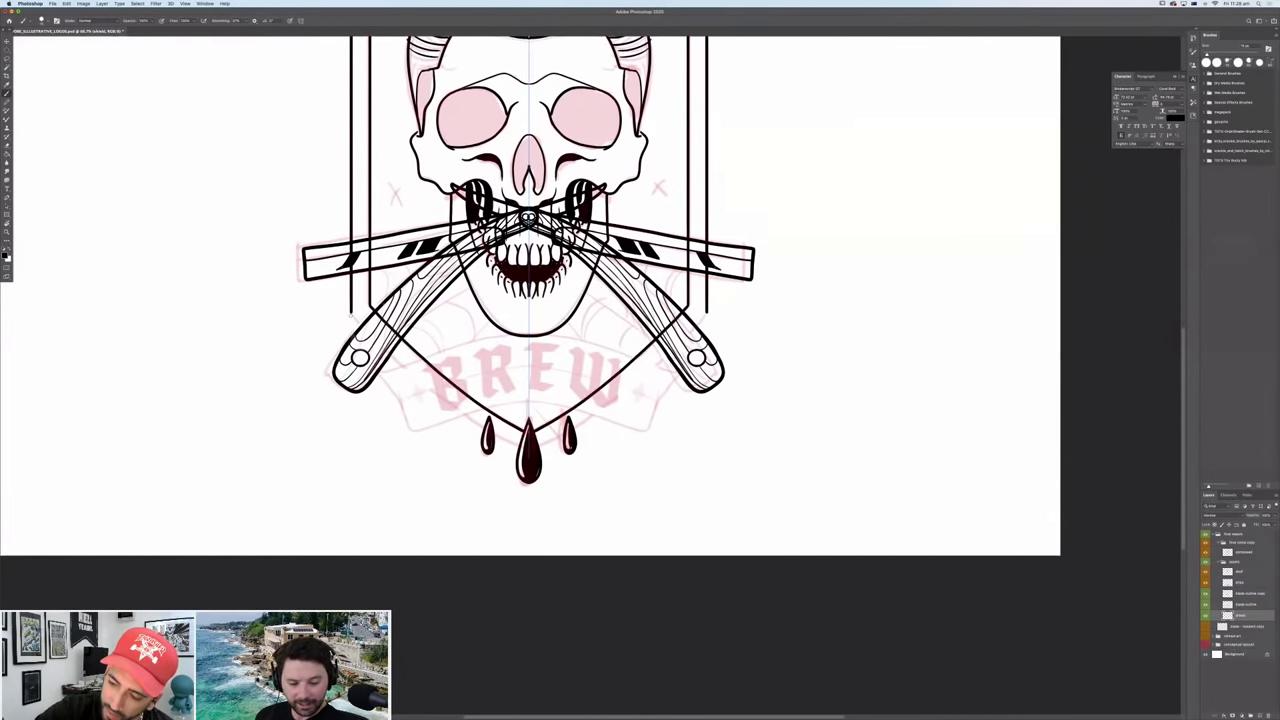
pyautogui.hotkey('ctrl', 'z')
pyautogui.moveTo(352, 316); pyautogui.dragTo(512, 446)
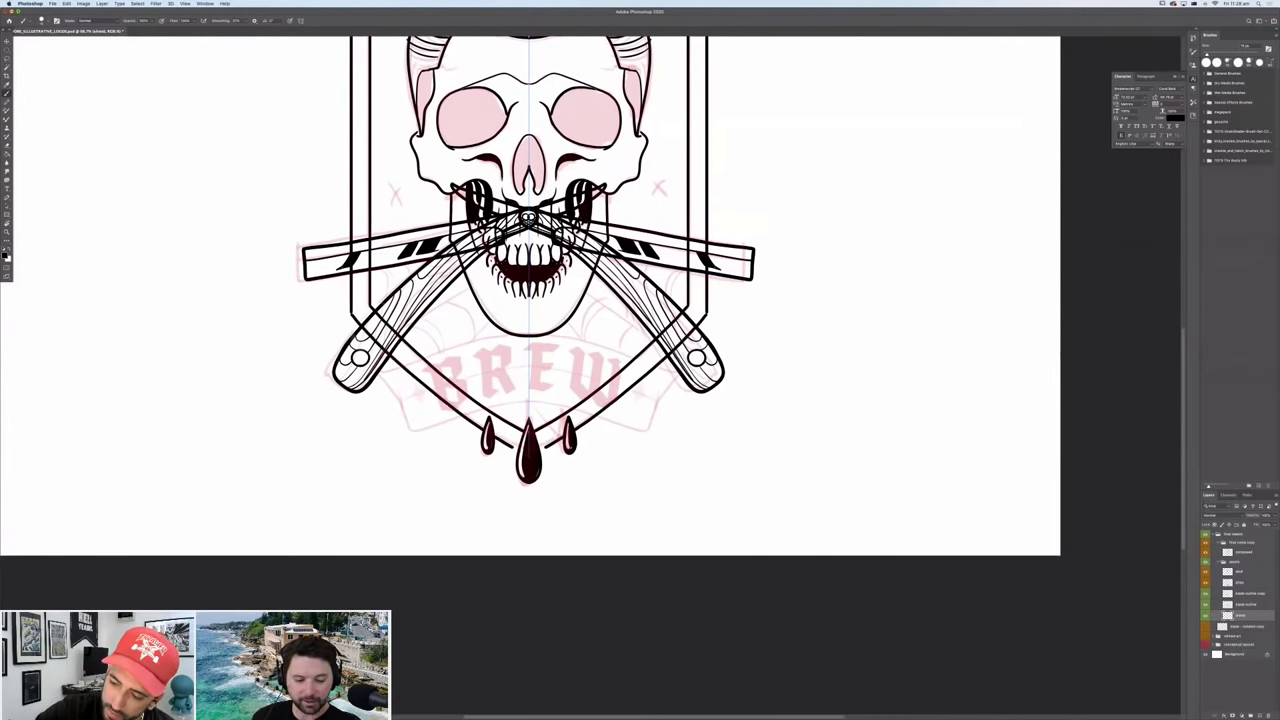
# Ink short bevel lines joining the inner and outer frame lines at the notched upper corners.
pyautogui.moveTo(787, 515); pyautogui.dragTo(911, 634)
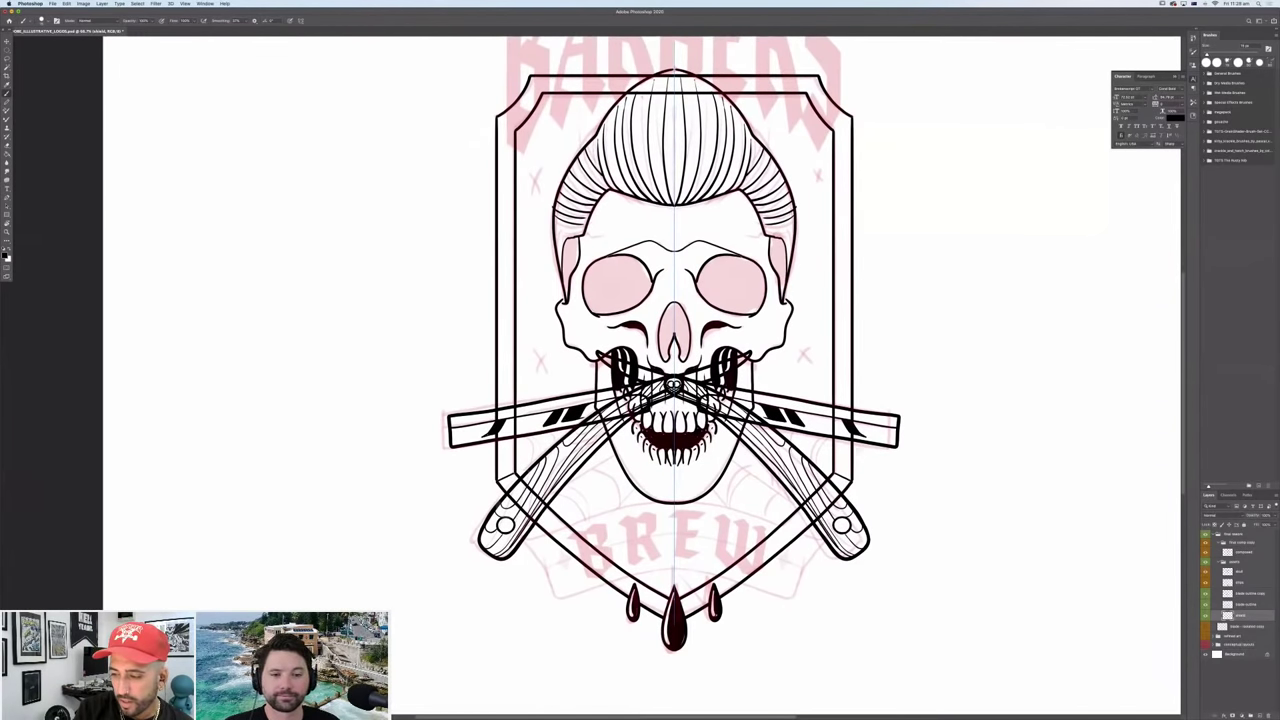
pyautogui.moveTo(498, 117); pyautogui.dragTo(515, 131)
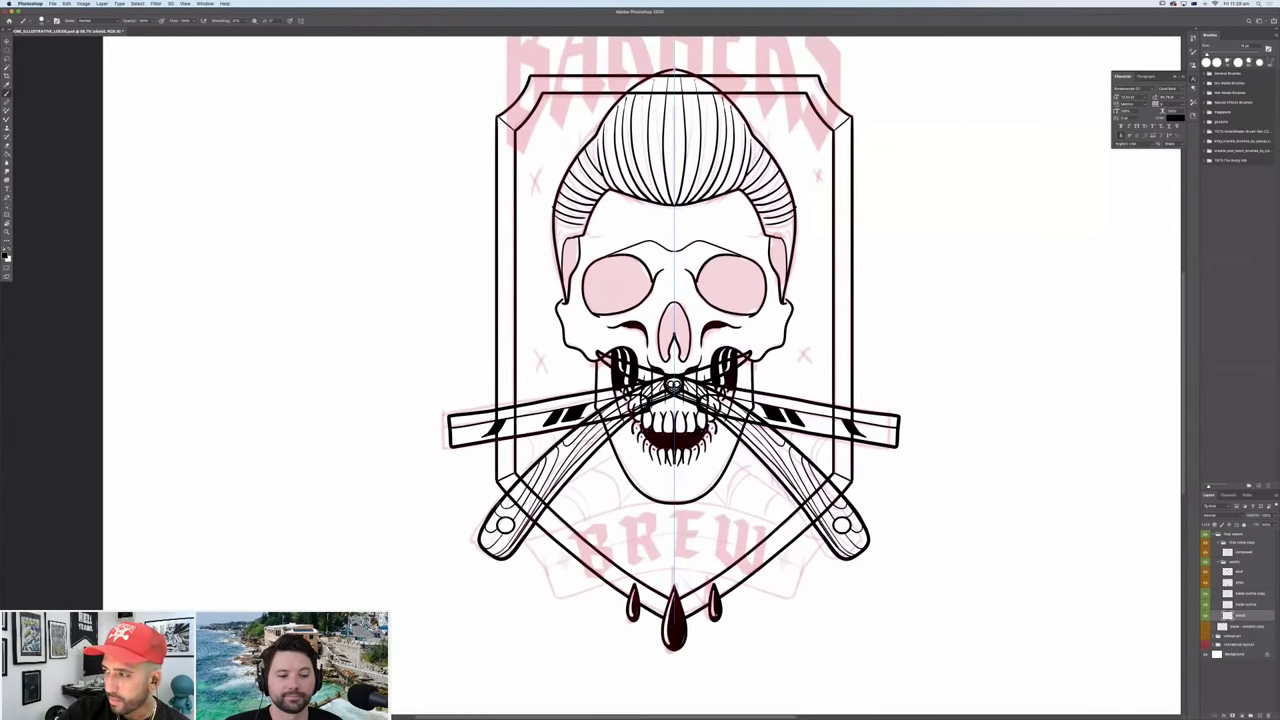
pyautogui.moveTo(817, 77); pyautogui.dragTo(805, 93)
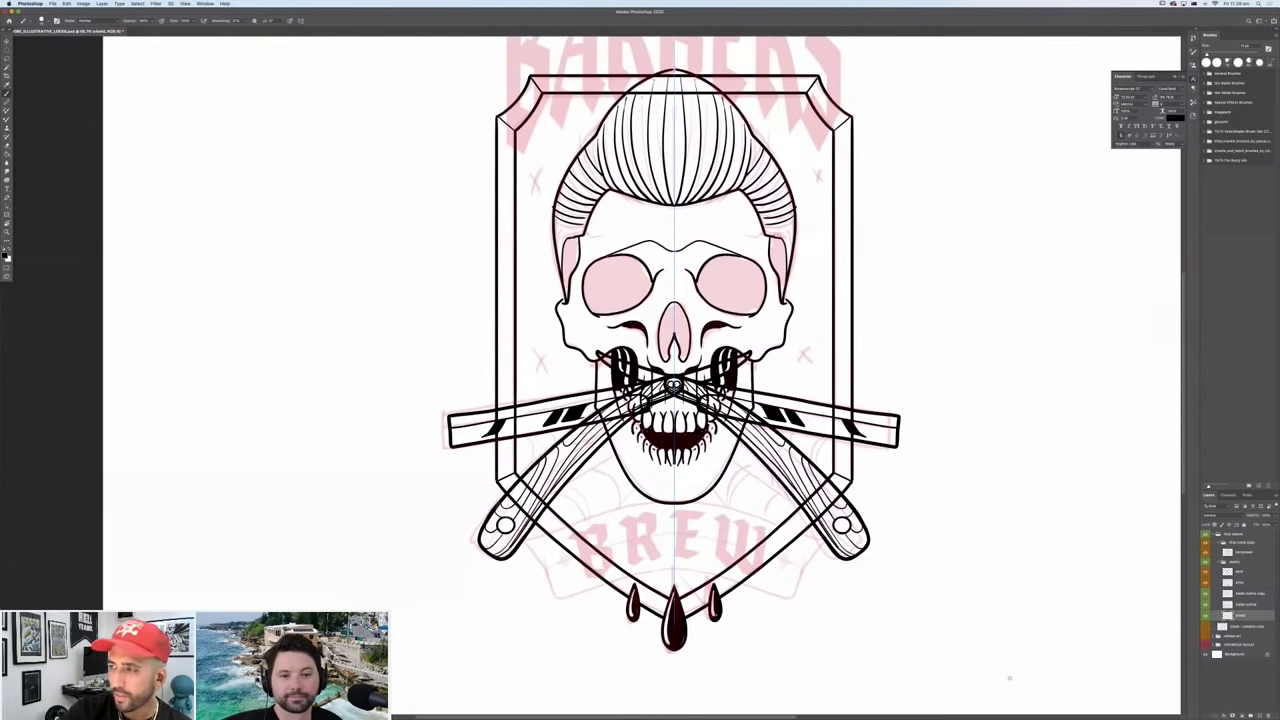
pyautogui.scroll(3, 908, 233)
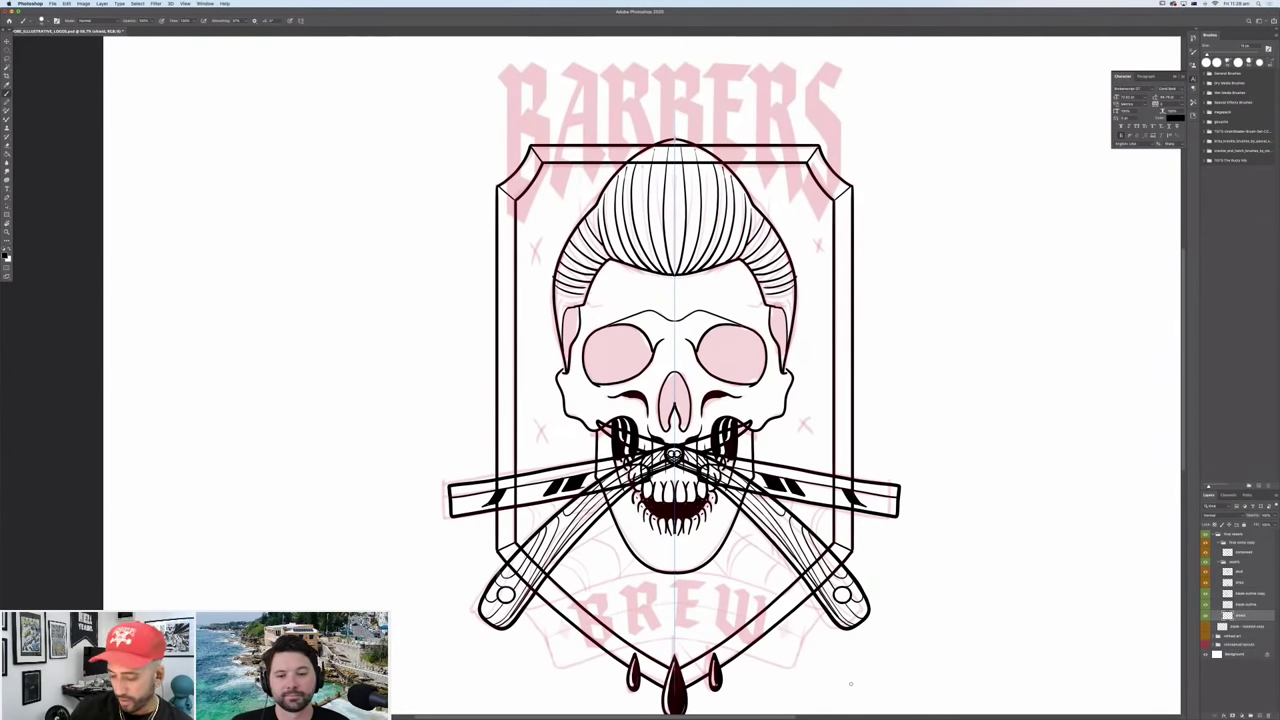
pyautogui.press('super+minus')
pyautogui.press('super+minus')
pyautogui.press('super+equal')
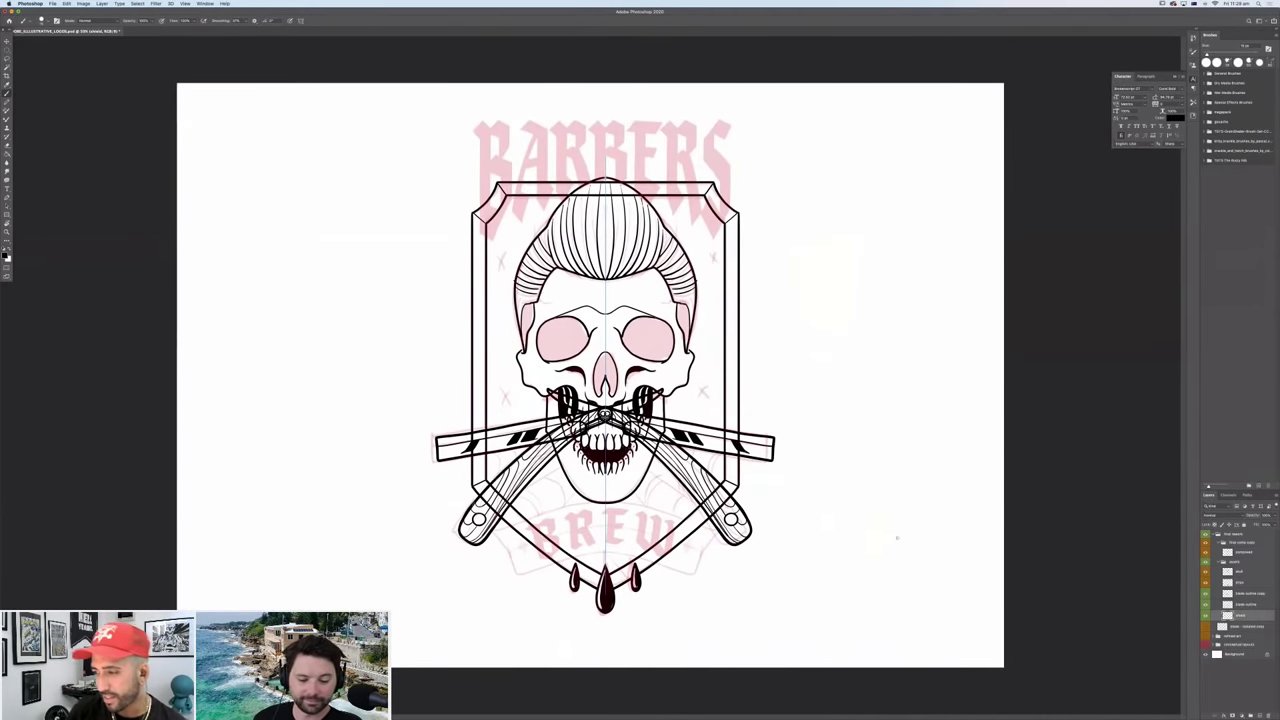
# Add a new layer between the razor outlines and the shield frame layer.
pyautogui.click(1205, 616)
pyautogui.click(1205, 616)
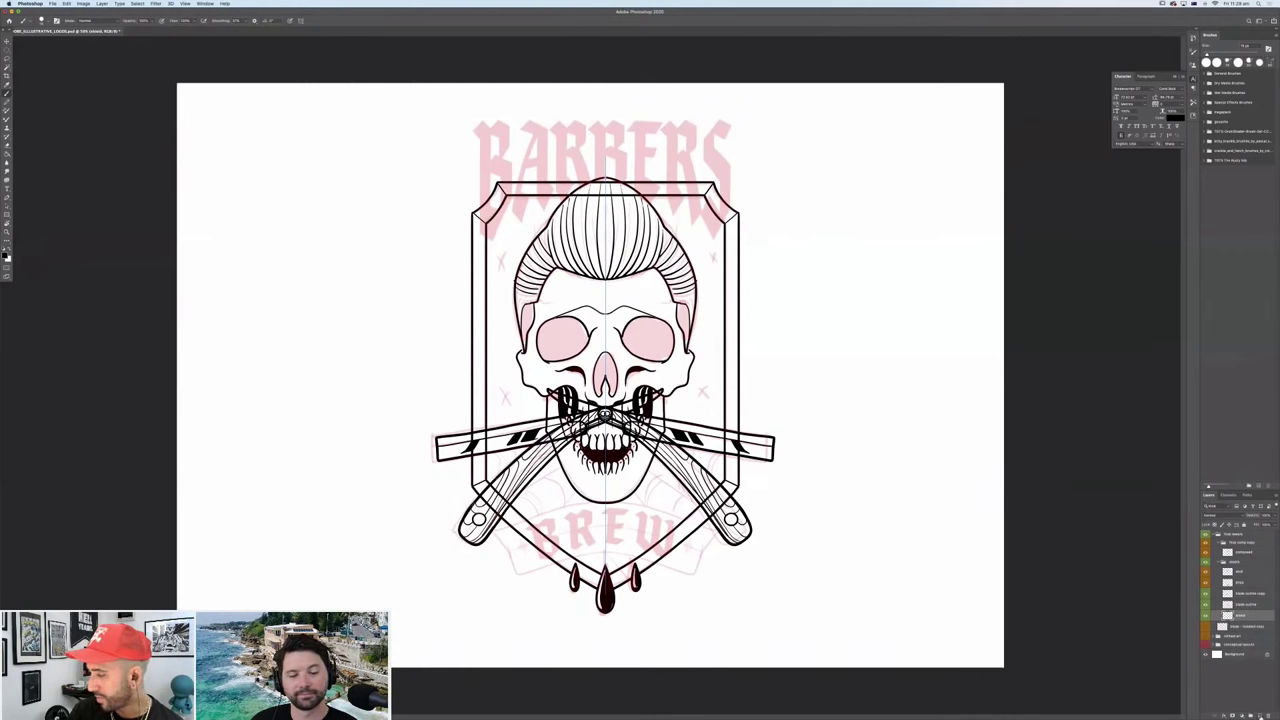
pyautogui.press('r')
pyautogui.moveTo(891, 461)
pyautogui.mouseDown()
pyautogui.moveTo(897, 411)
pyautogui.moveTo(862, 227)
pyautogui.mouseUp()
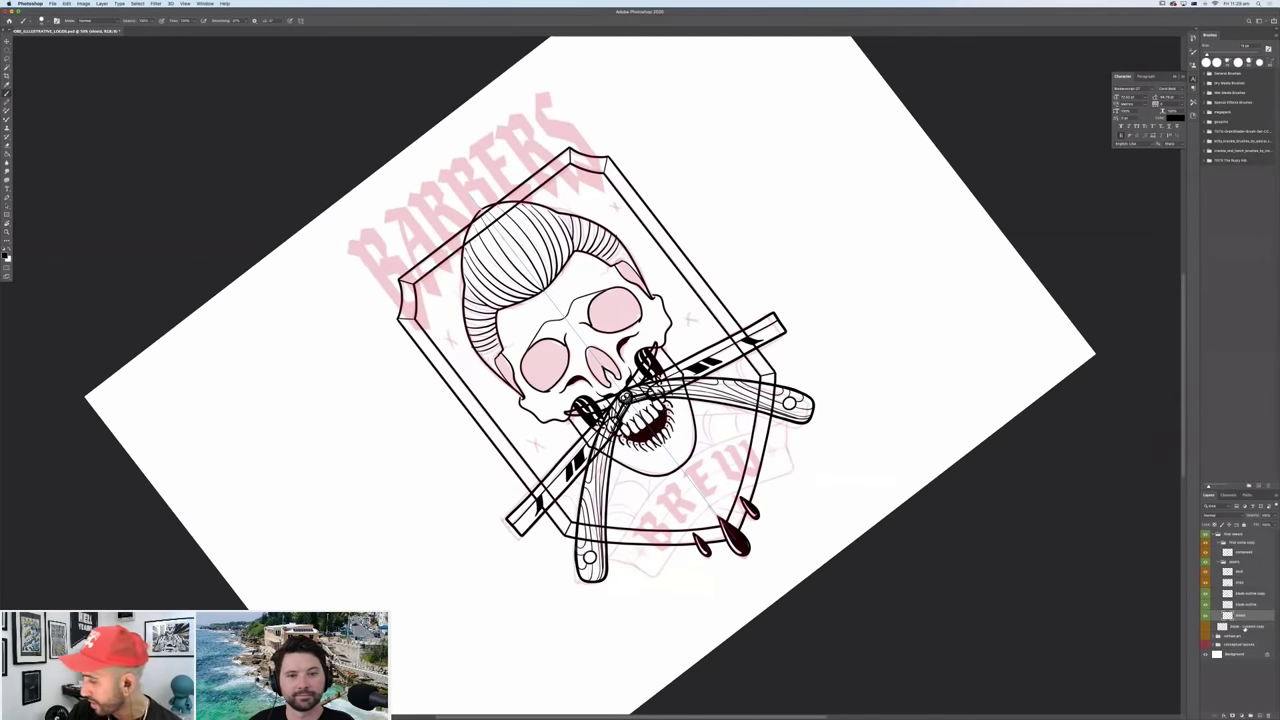
pyautogui.press('super+shift+alt+n')
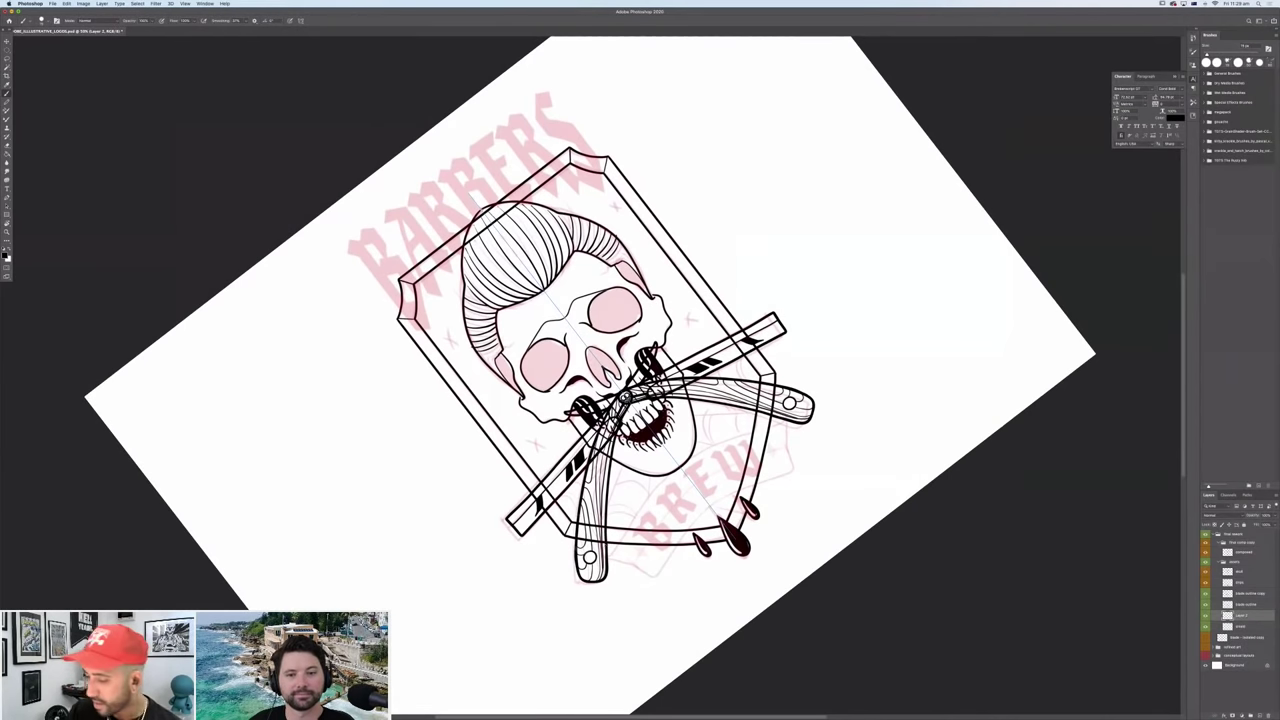
# Ink the BREW banner's curved upper and lower edges and its flared side ends with mirrored strokes, and reset the canvas rotation.
pyautogui.moveTo(608, 556); pyautogui.dragTo(681, 466)
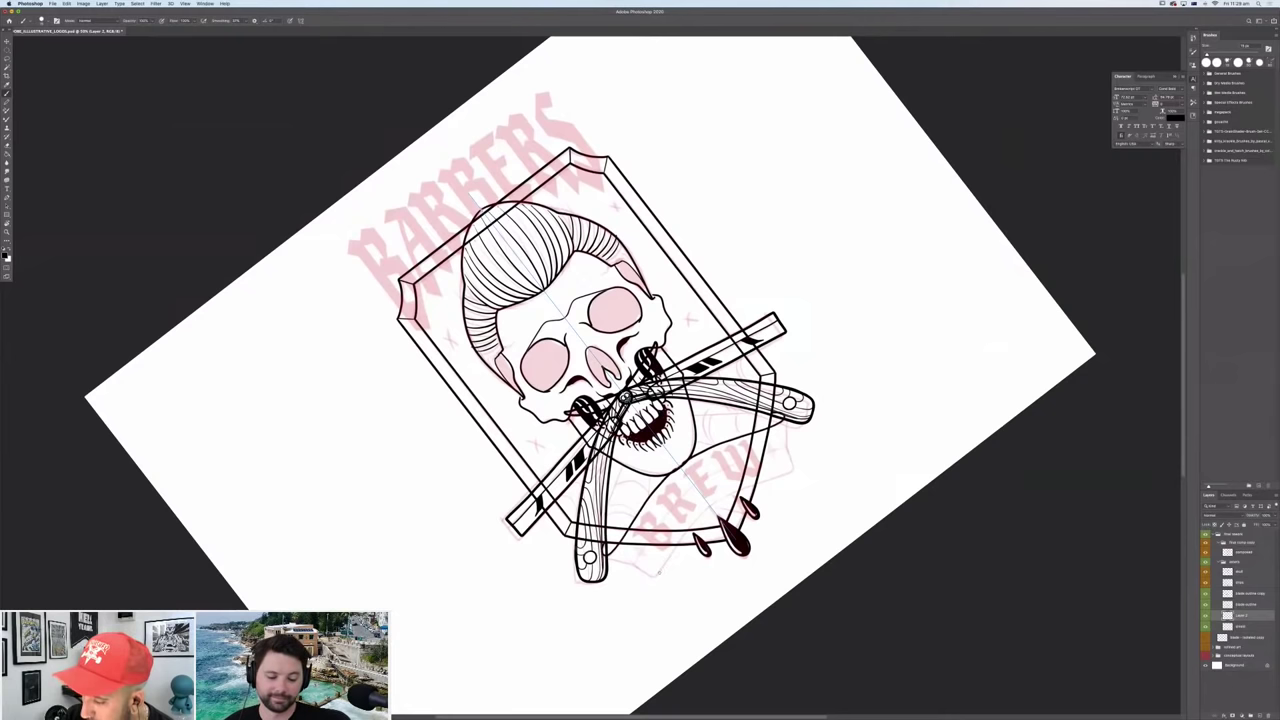
pyautogui.moveTo(650, 577); pyautogui.dragTo(728, 495)
pyautogui.press('super+z')
pyautogui.moveTo(652, 576); pyautogui.dragTo(712, 508)
pyautogui.moveTo(606, 556); pyautogui.dragTo(650, 576)
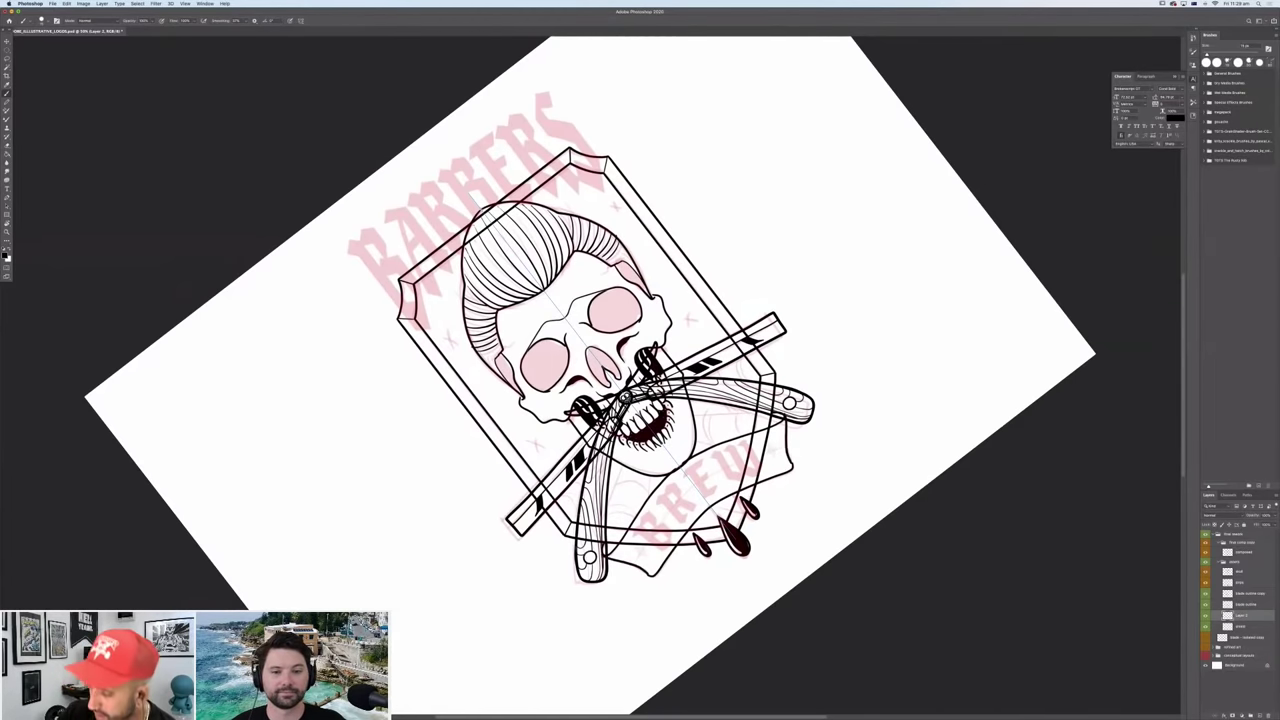
pyautogui.press('Escape')
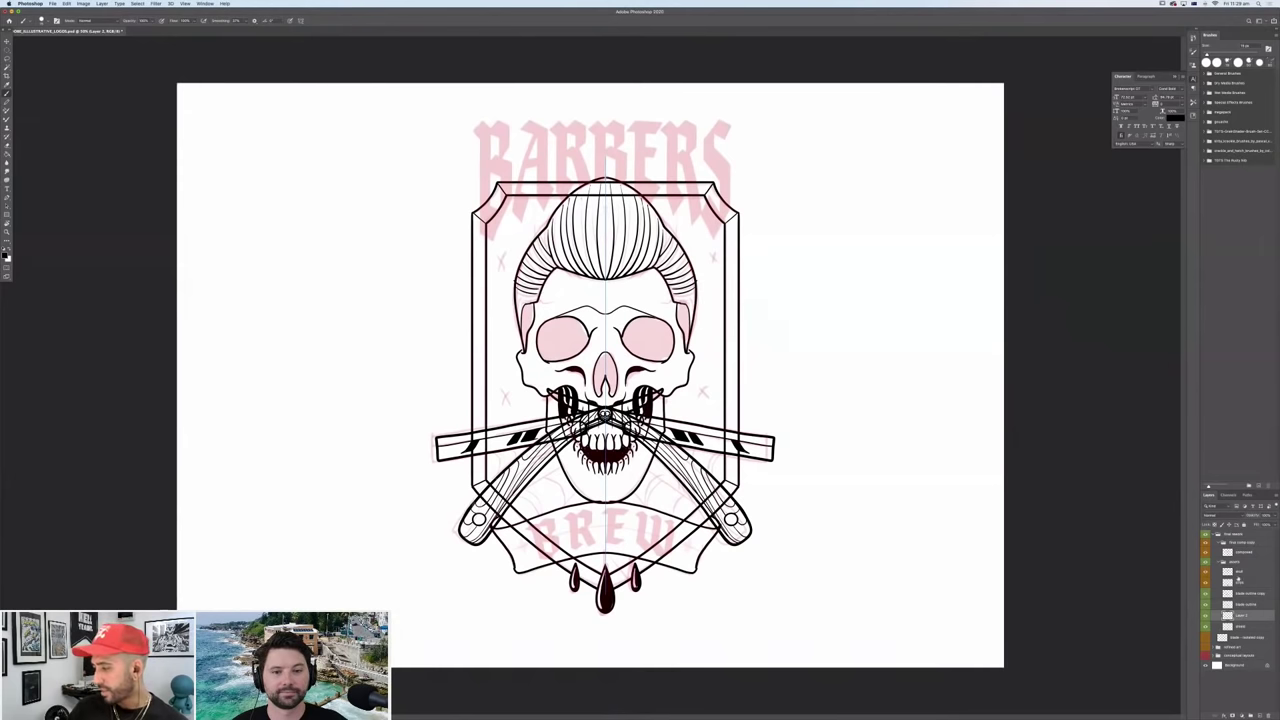
# Check the skull, drip and razor layers' visibility and move the inked artwork with its sketch to the canvas's left half.
pyautogui.click(1206, 572)
pyautogui.click(1206, 572)
pyautogui.click(1206, 582)
pyautogui.click(1205, 581)
pyautogui.click(1205, 593)
pyautogui.click(1205, 593)
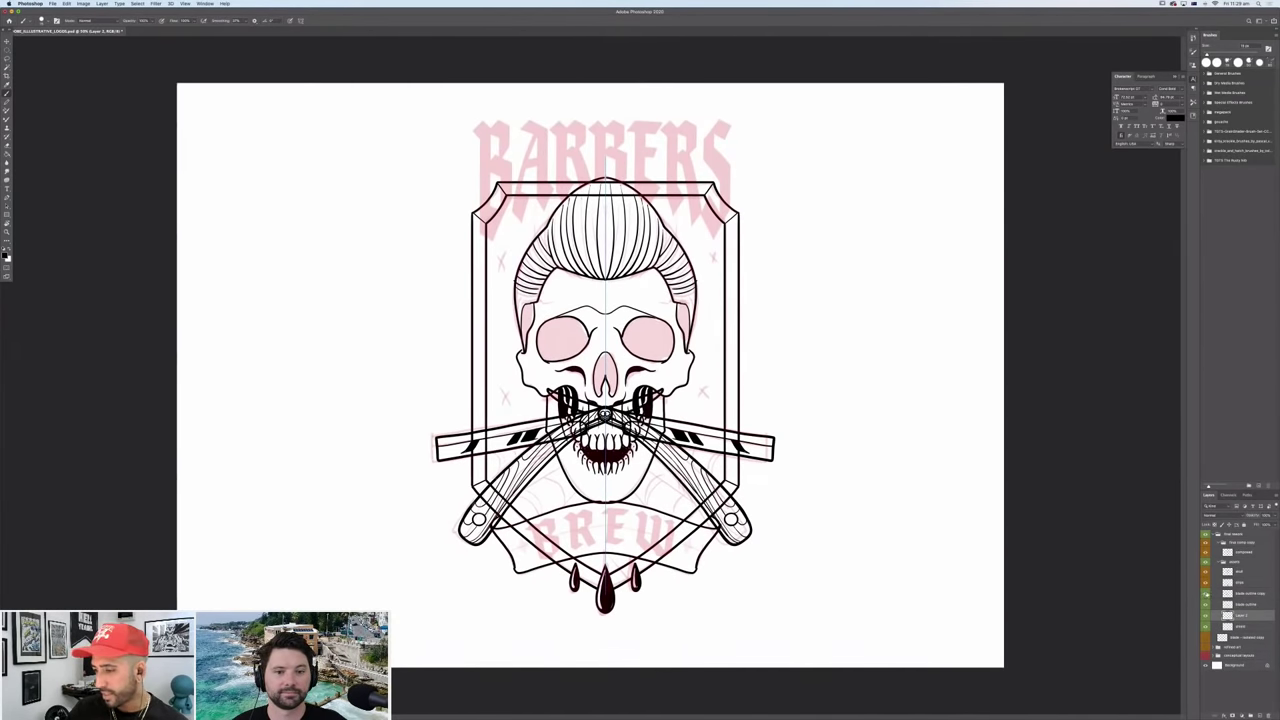
pyautogui.press('v')
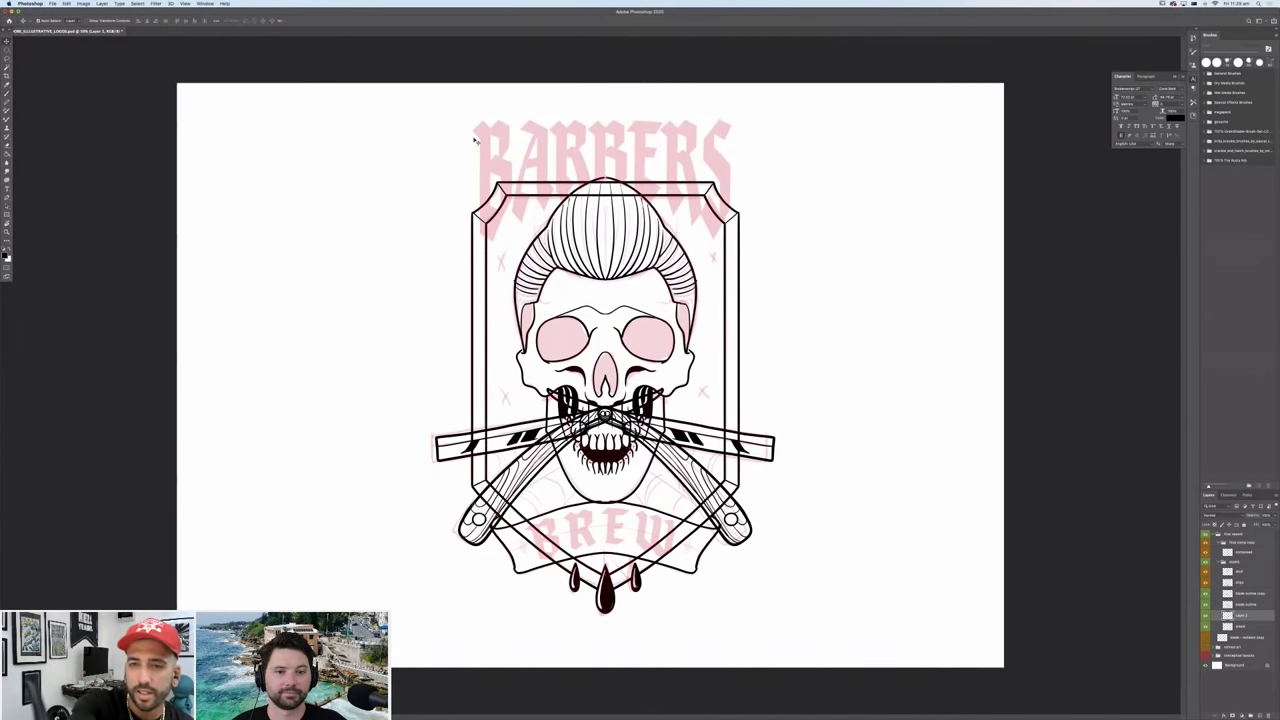
pyautogui.moveTo(657, 393); pyautogui.dragTo(420, 394)
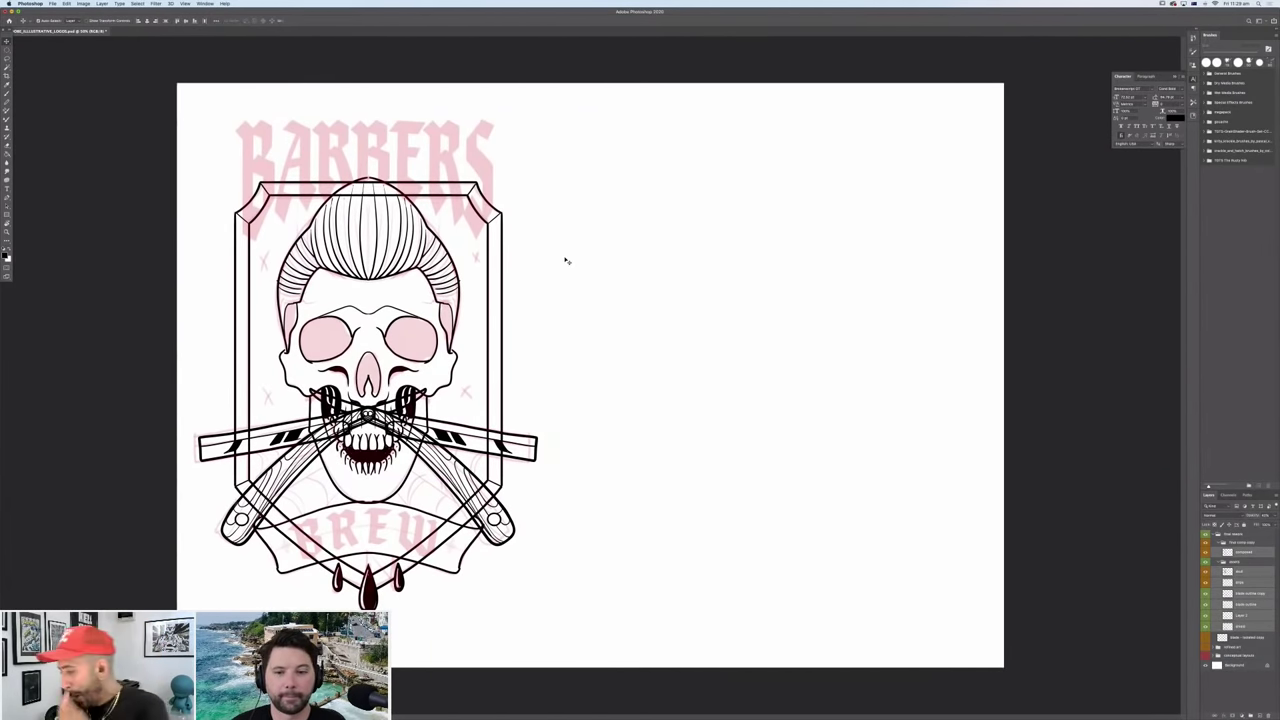
pyautogui.click(531, 106)
pyautogui.moveTo(690, 154); pyautogui.dragTo(862, 162)
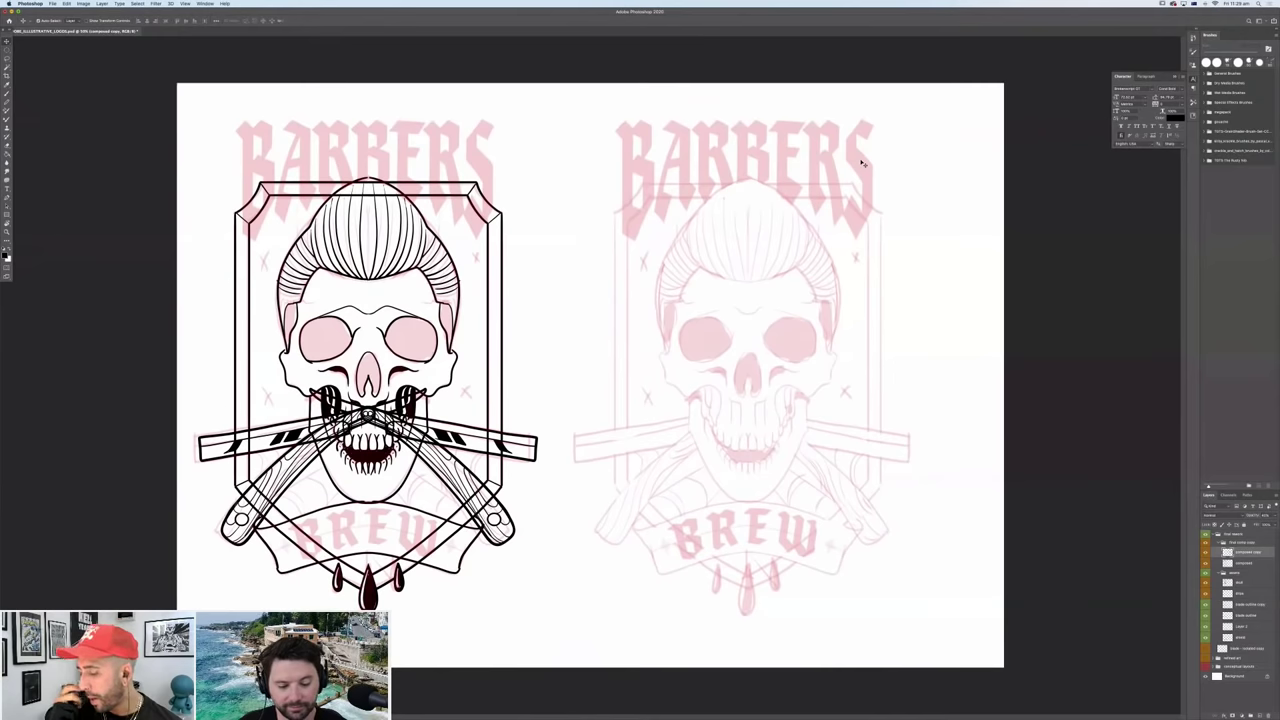
pyautogui.press('super+z')
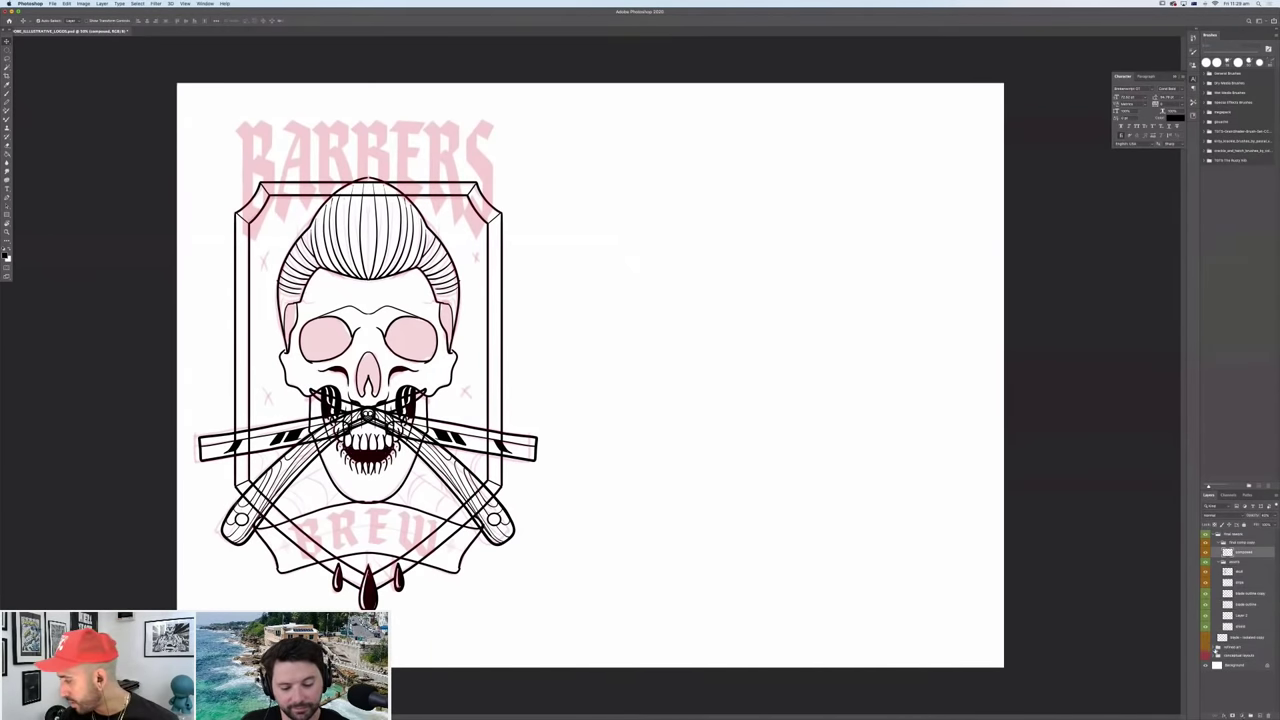
# Copy the layered sketch group from the refined art above the inked artwork and make it visible.
pyautogui.click(1217, 647)
pyautogui.click(1222, 676)
pyautogui.click(1218, 675)
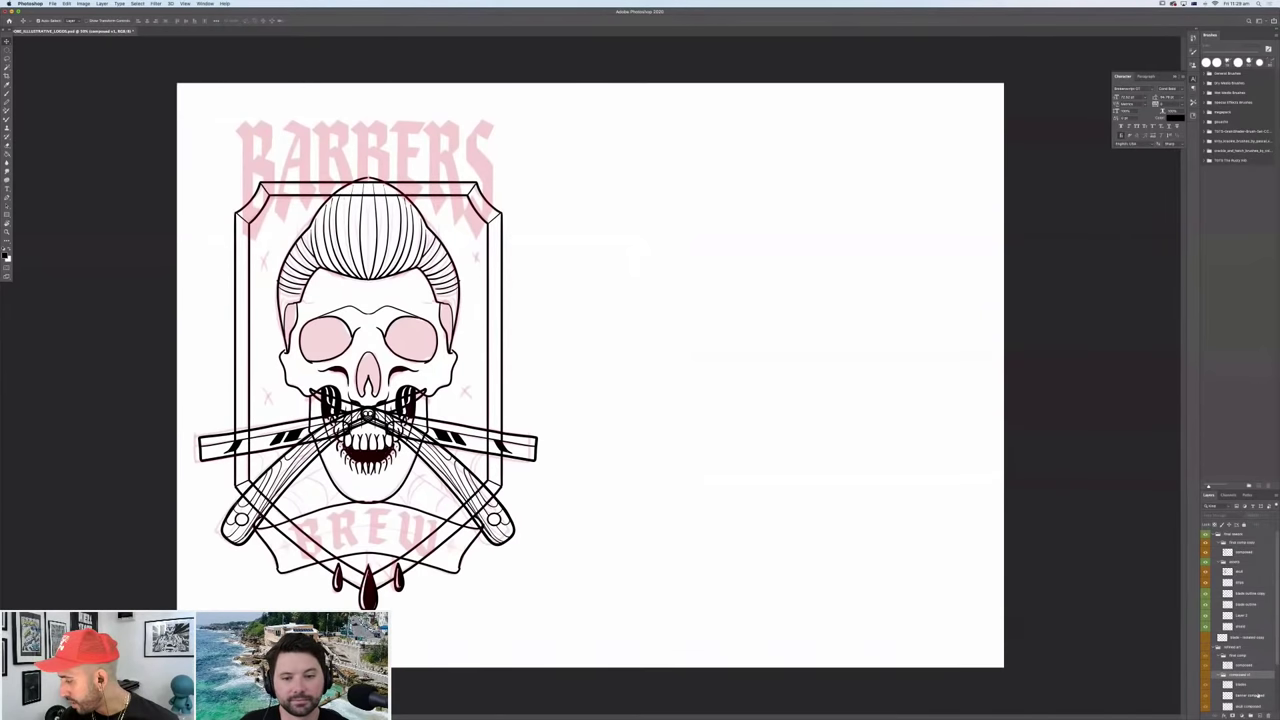
pyautogui.moveTo(1240, 676); pyautogui.dragTo(1247, 545)
pyautogui.click(1206, 543)
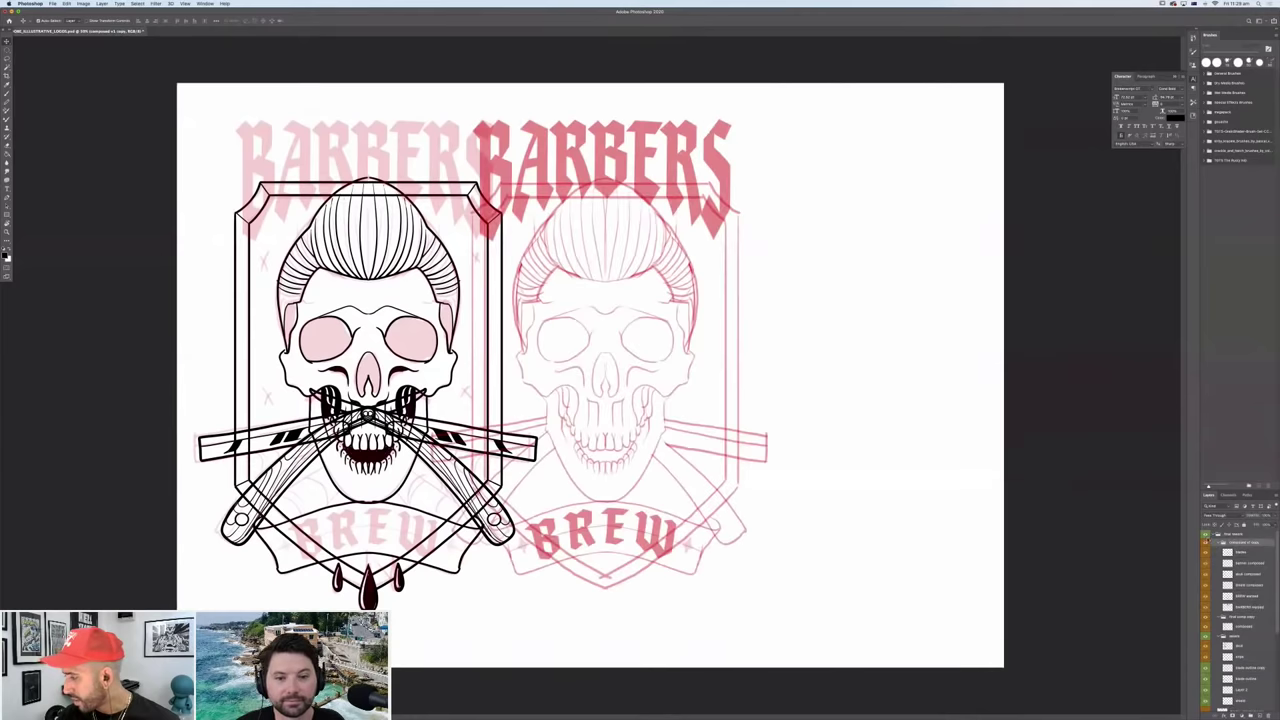
# Reduce the copied sketch to its BARBERS and BREW lettering and stack both words in the empty upper-right area of the canvas.
pyautogui.moveTo(727, 180); pyautogui.dragTo(978, 340)
pyautogui.moveTo(673, 543); pyautogui.dragTo(721, 515)
pyautogui.moveTo(873, 385)
pyautogui.mouseDown()
pyautogui.moveTo(890, 368)
pyautogui.moveTo(860, 378)
pyautogui.mouseUp()
pyautogui.press('m')
pyautogui.moveTo(620, 127); pyautogui.dragTo(589, 622)
pyautogui.press('BackSpace')
pyautogui.moveTo(644, 195); pyautogui.dragTo(948, 399)
pyautogui.moveTo(905, 295); pyautogui.dragTo(776, 76)
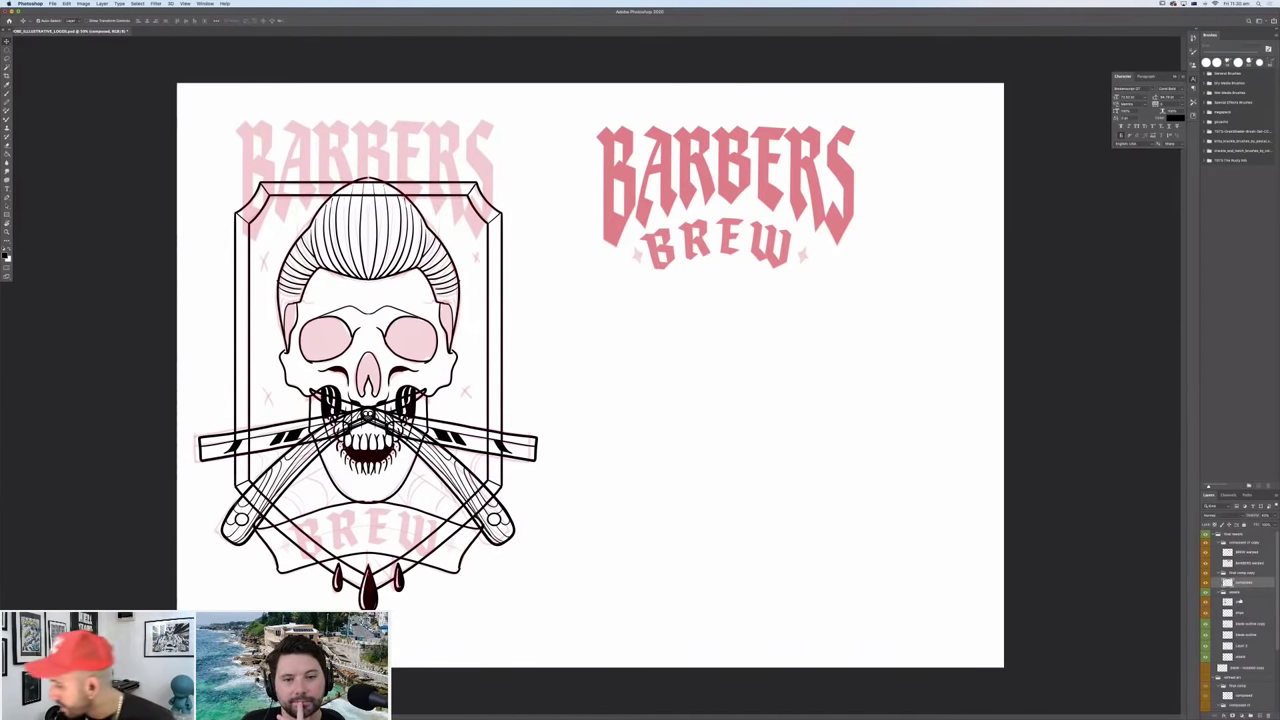
# Add a layer above the razor outline copy and paint white over the razor lines crossing the skull's jaw and teeth.
pyautogui.click(1250, 623)
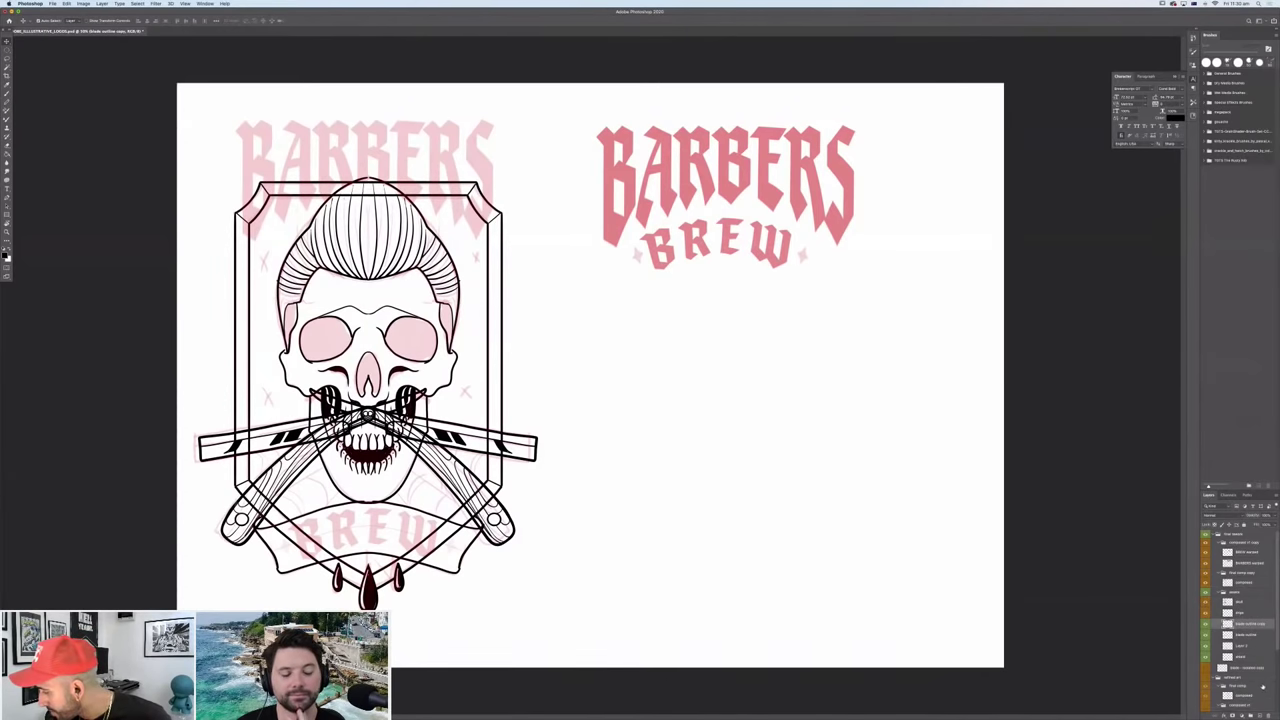
pyautogui.click(1260, 716)
pyautogui.press('b')
pyautogui.press('x')
pyautogui.click(44, 20)
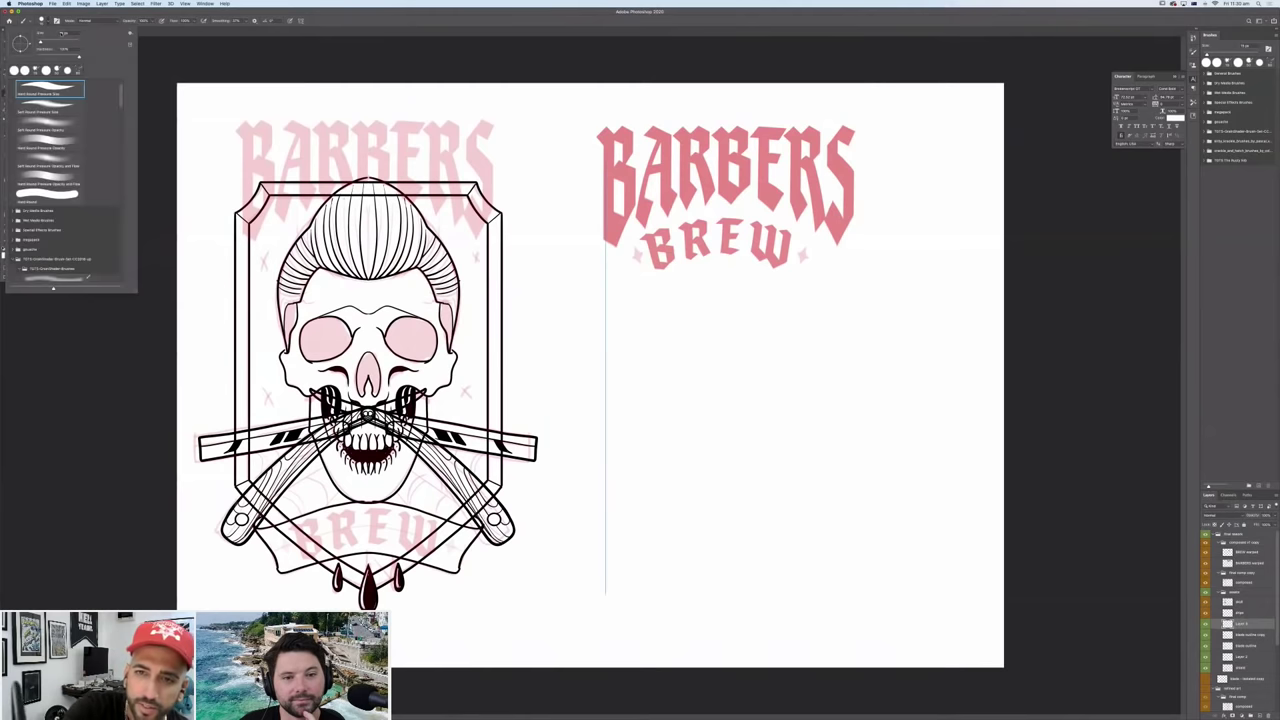
pyautogui.press('Return')
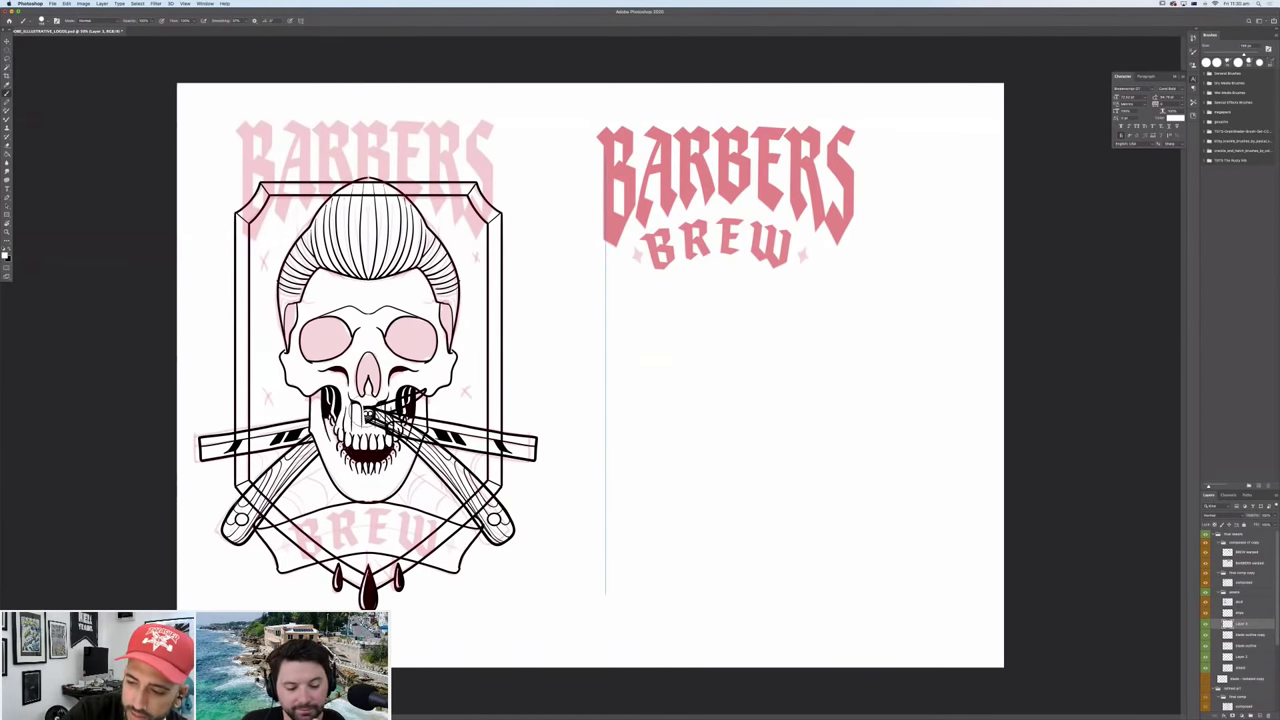
pyautogui.moveTo(382, 423)
pyautogui.mouseDown()
pyautogui.moveTo(415, 399)
pyautogui.moveTo(408, 438)
pyautogui.mouseUp()
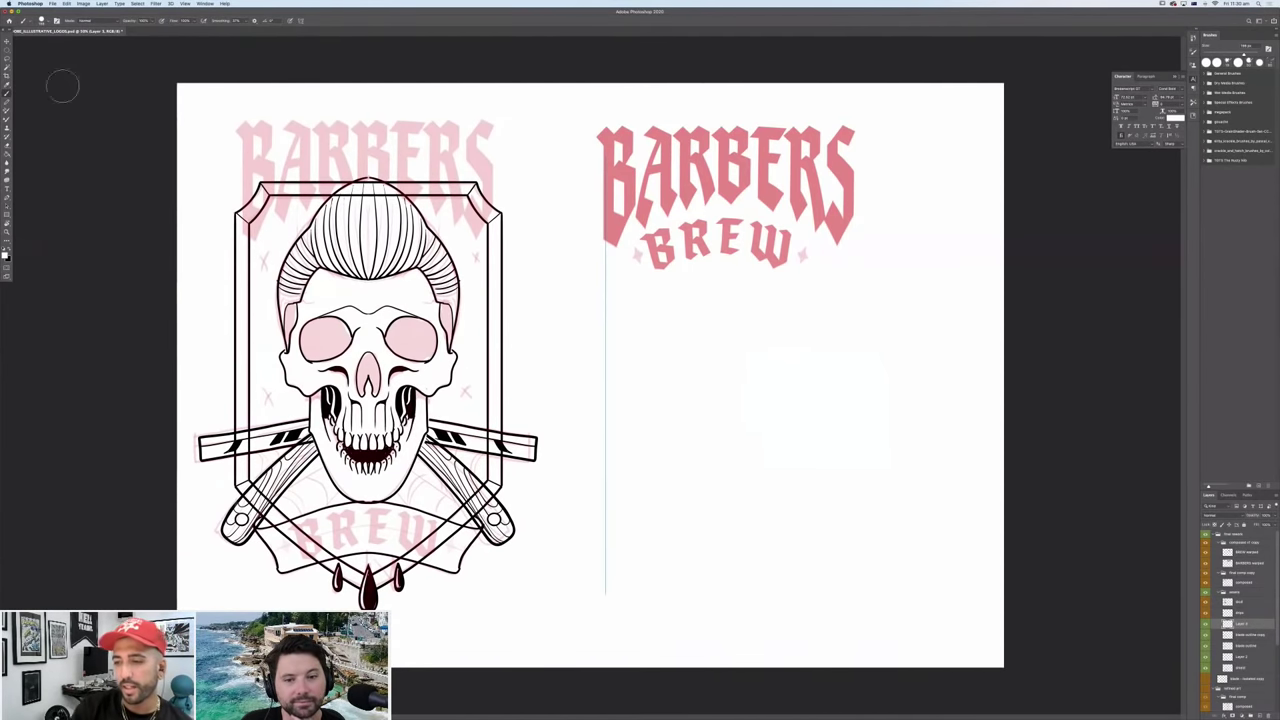
pyautogui.press('v')
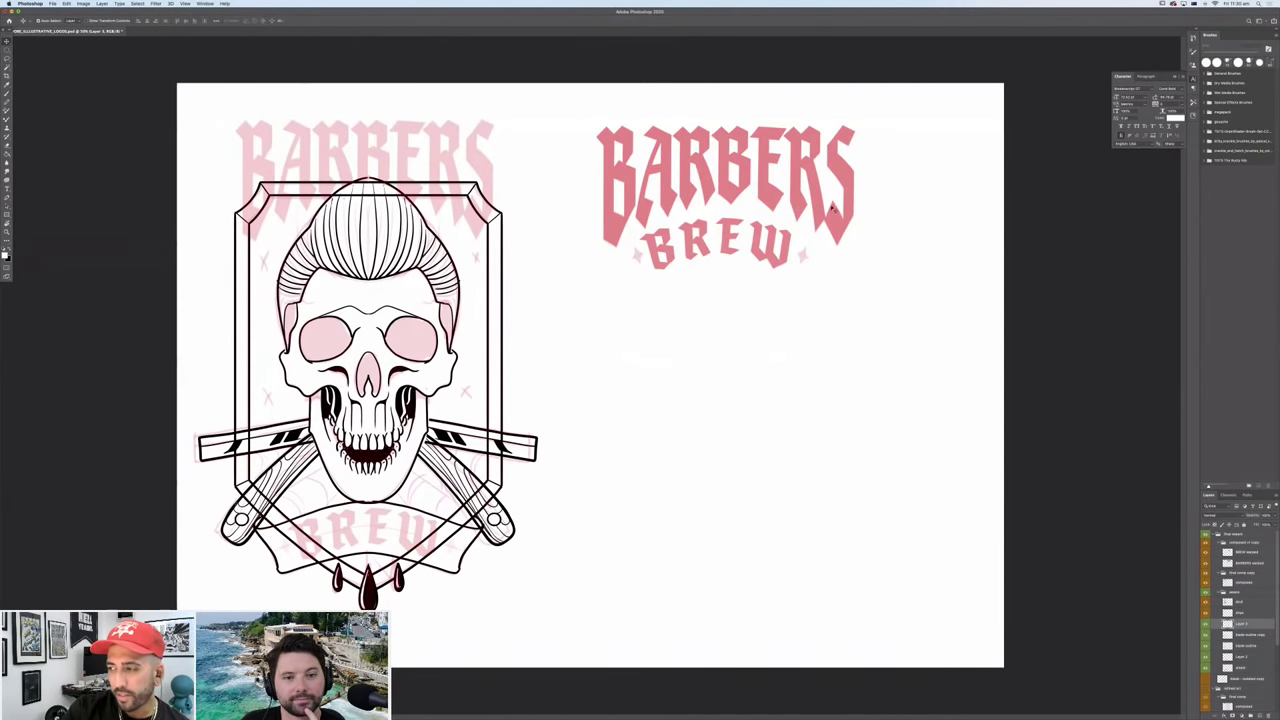
pyautogui.moveTo(409, 372); pyautogui.dragTo(717, 393)
pyautogui.press('super+t')
pyautogui.press('super+z')
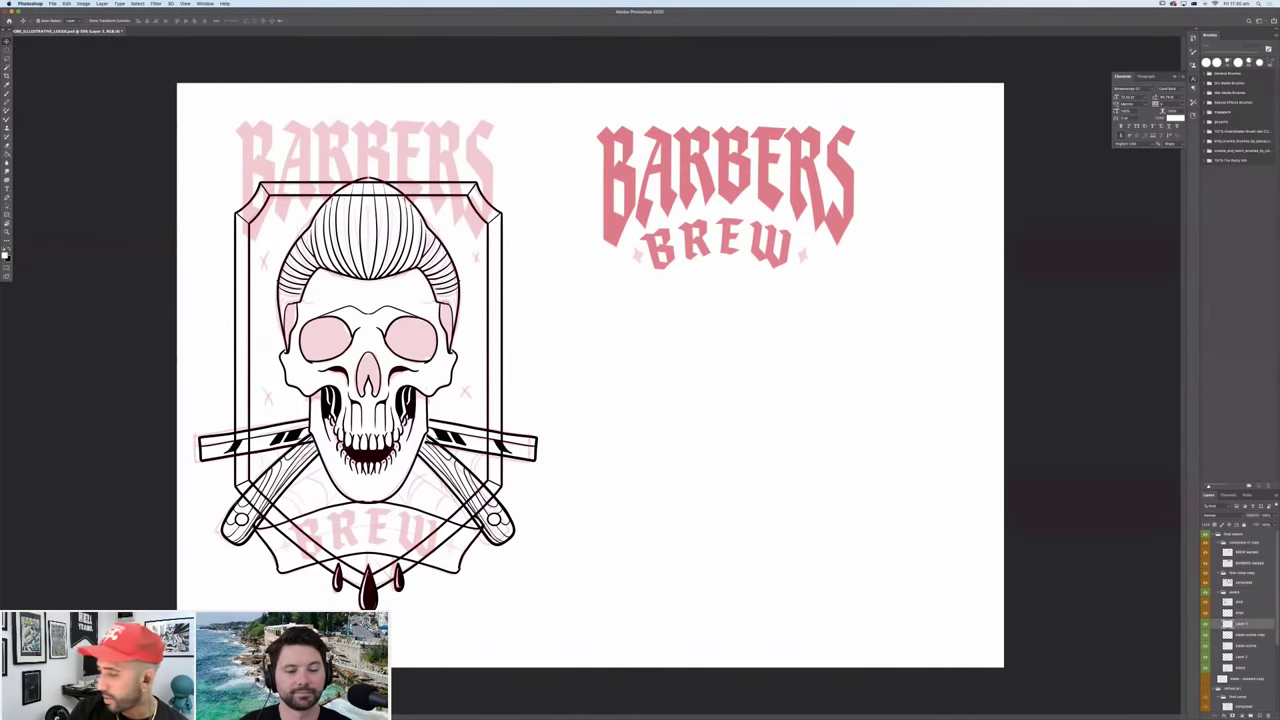
pyautogui.click(1206, 594)
pyautogui.click(1206, 594)
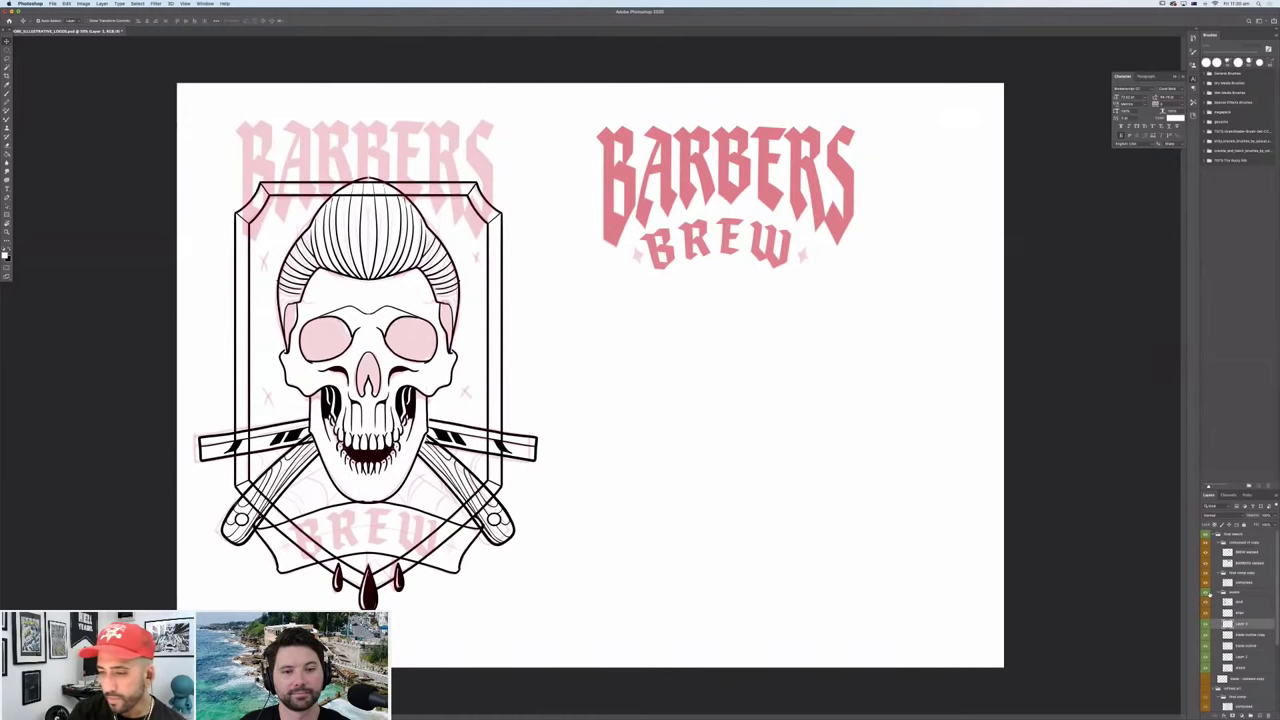
# Duplicate the inked skull onto the empty right half of the canvas and scale it down below the lettering.
pyautogui.click(1238, 601)
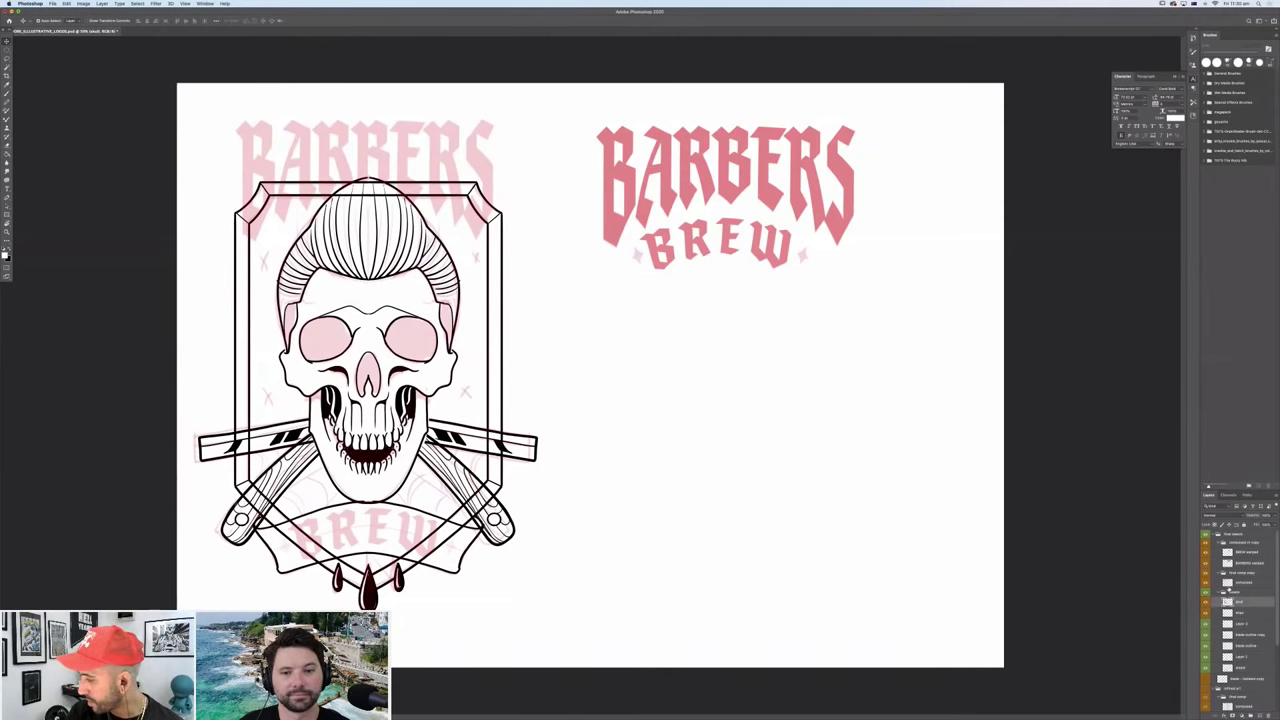
pyautogui.moveTo(455, 365); pyautogui.dragTo(843, 439)
pyautogui.hotkey('ctrl', 't')
pyautogui.moveTo(745, 265); pyautogui.dragTo(754, 356)
pyautogui.press('Return')
# Duplicate one razor, scale it down to suit the small skull and place it across the skull's eyes.
pyautogui.click(1246, 656)
pyautogui.moveTo(464, 460); pyautogui.dragTo(824, 453)
pyautogui.hotkey('ctrl', 't')
pyautogui.moveTo(738, 381); pyautogui.dragTo(741, 450)
pyautogui.press('Return')
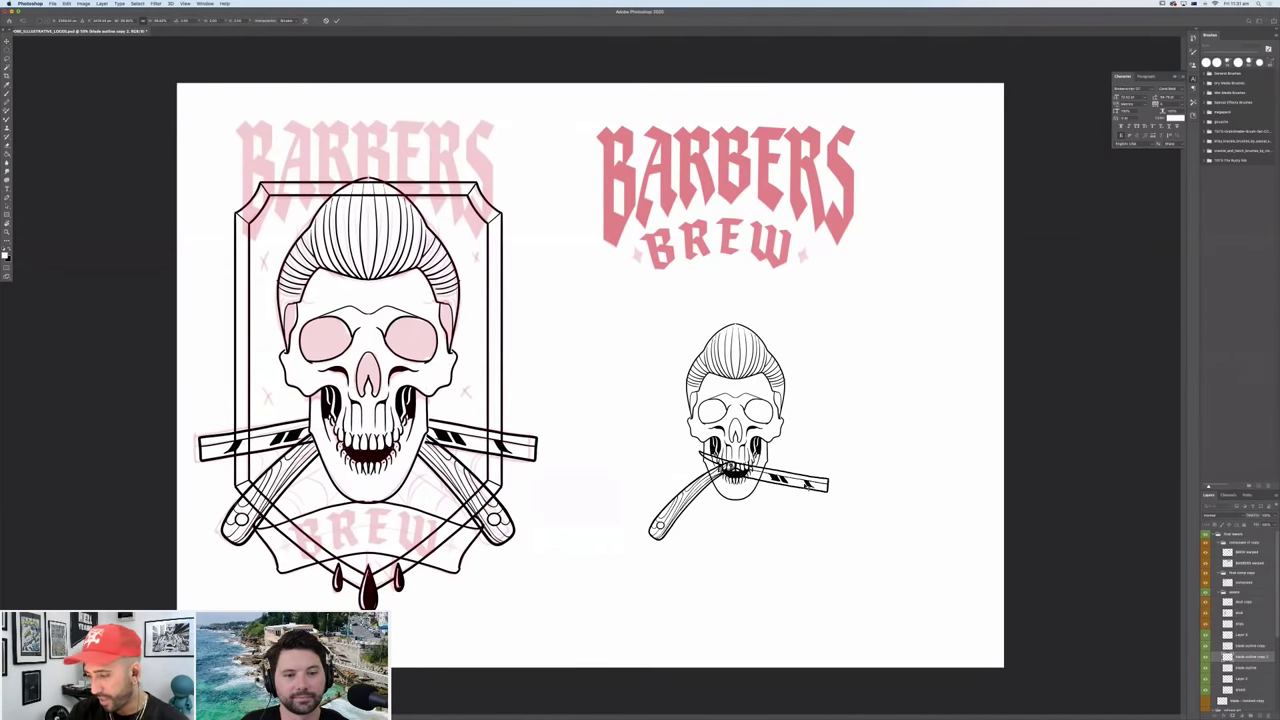
pyautogui.moveTo(814, 422); pyautogui.dragTo(737, 410)
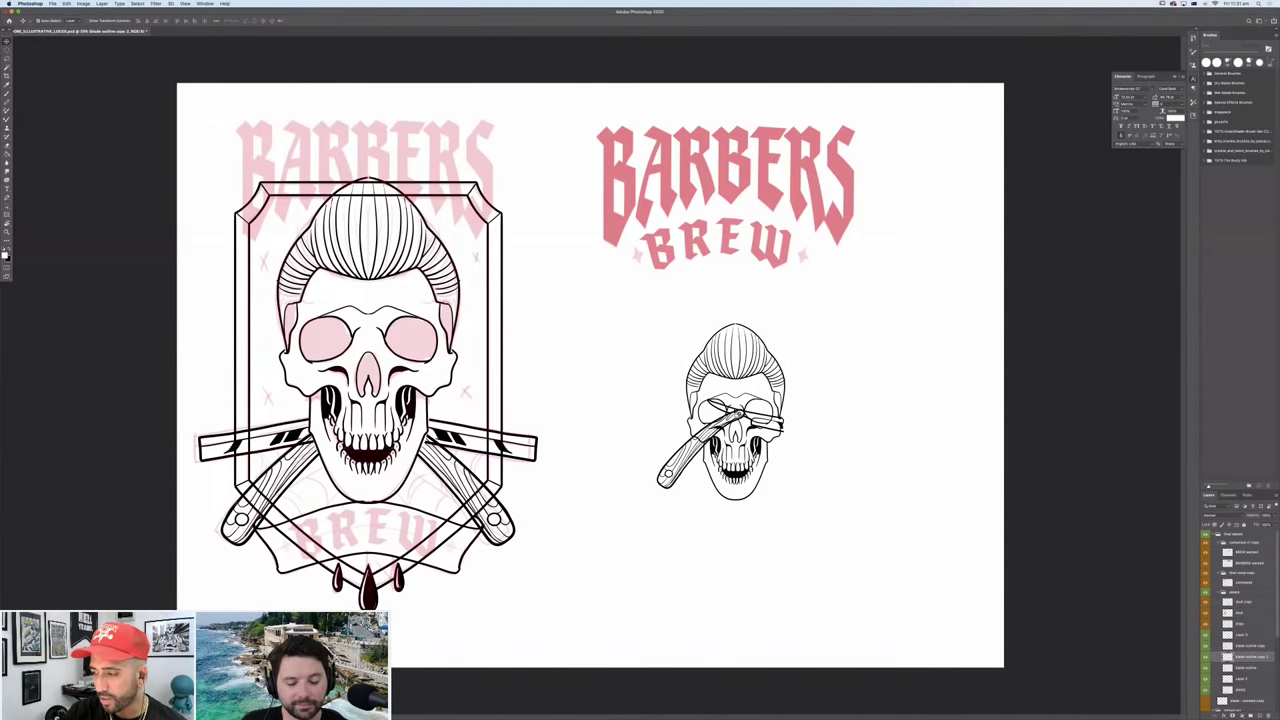
# Duplicate the small razor, flip it horizontally and position it as the mirrored half of the crossed pair.
pyautogui.keyDown('alt'); pyautogui.moveTo(691, 462); pyautogui.dragTo(733, 490); pyautogui.keyUp('alt')
pyautogui.press('super+t')
pyautogui.rightClick(761, 471)
pyautogui.click(779, 586)
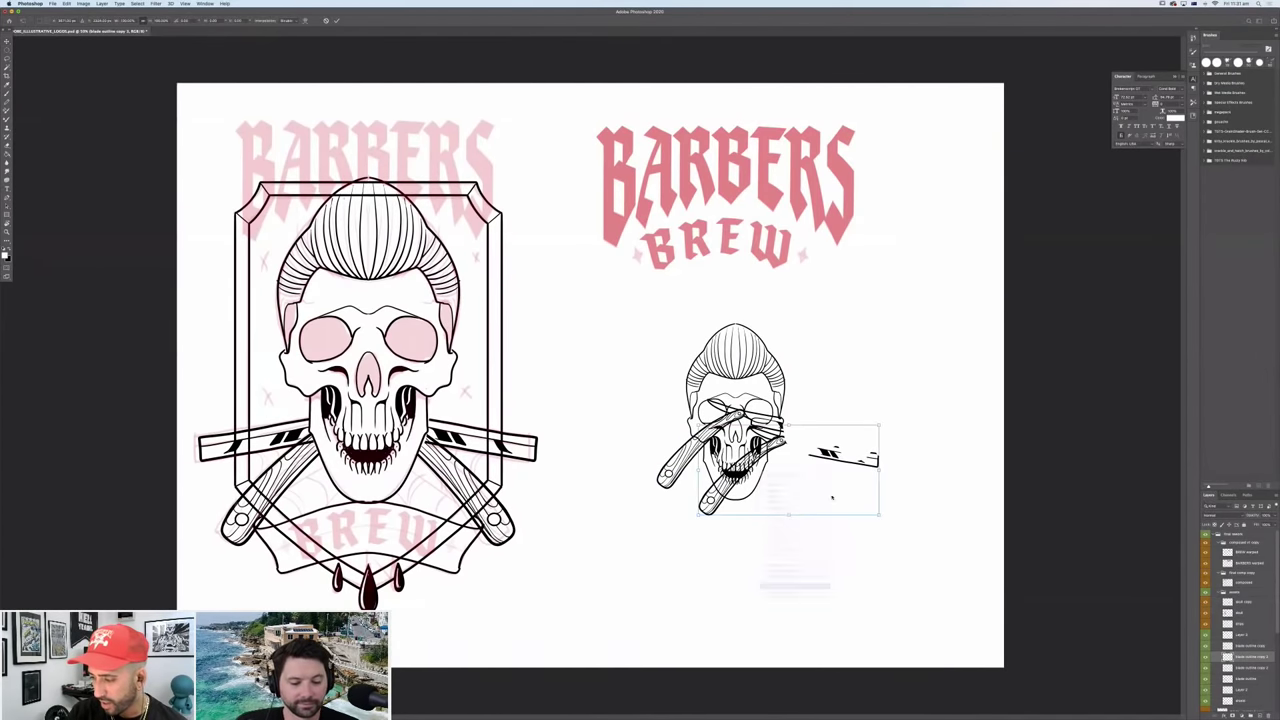
pyautogui.moveTo(845, 452); pyautogui.dragTo(776, 443)
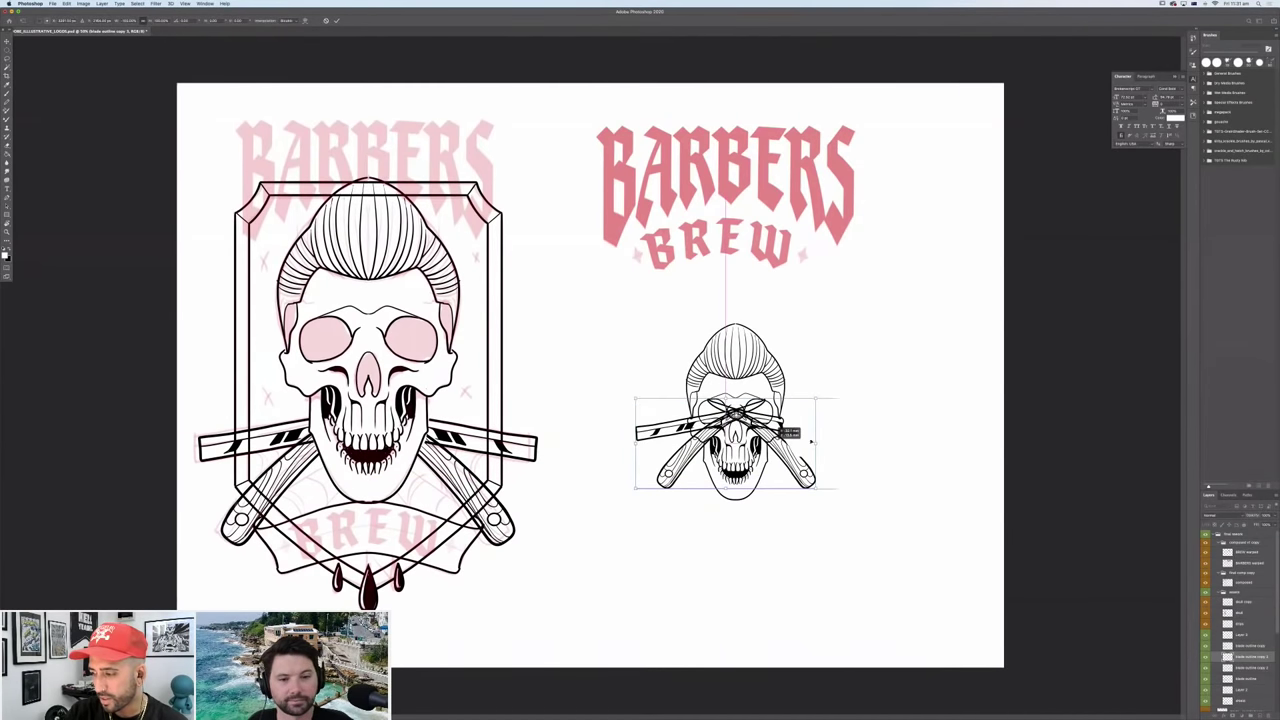
pyautogui.press('Return')
# Turn off painting symmetry and erase the stray white paint covering the small razor's right-hand blade and handle.
pyautogui.click(800, 348)
pyautogui.click(738, 340)
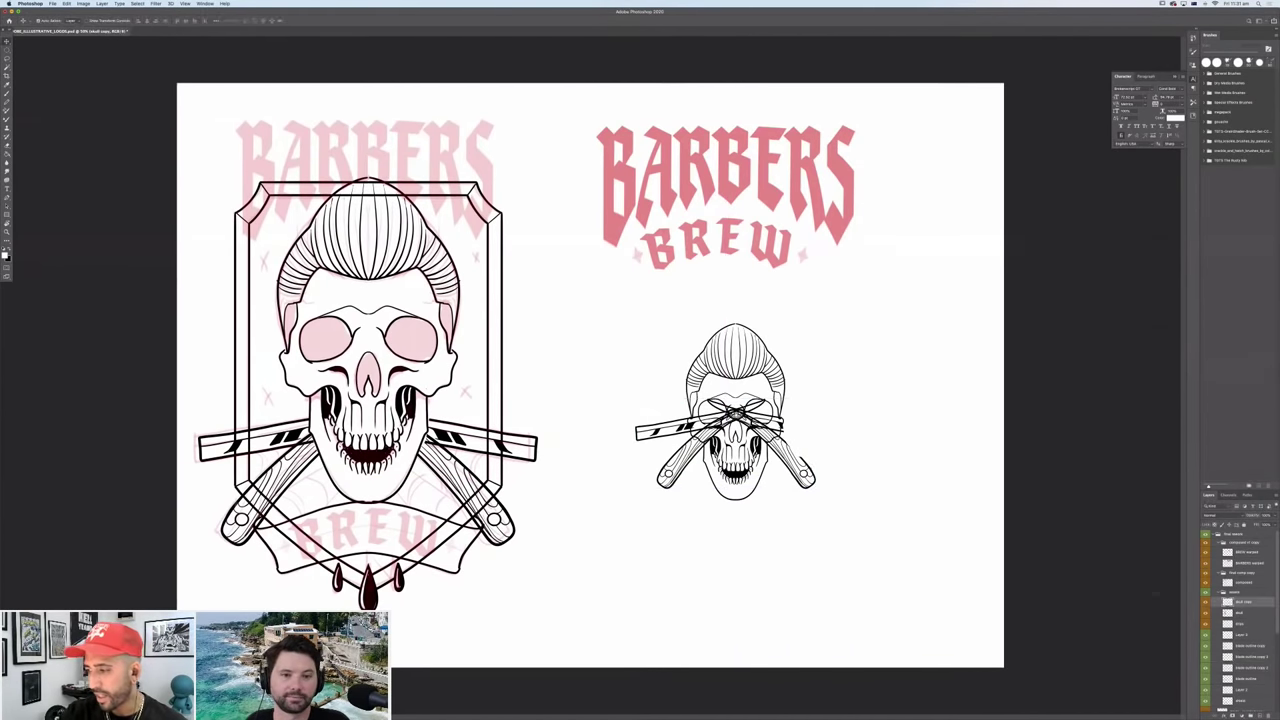
pyautogui.click(839, 449)
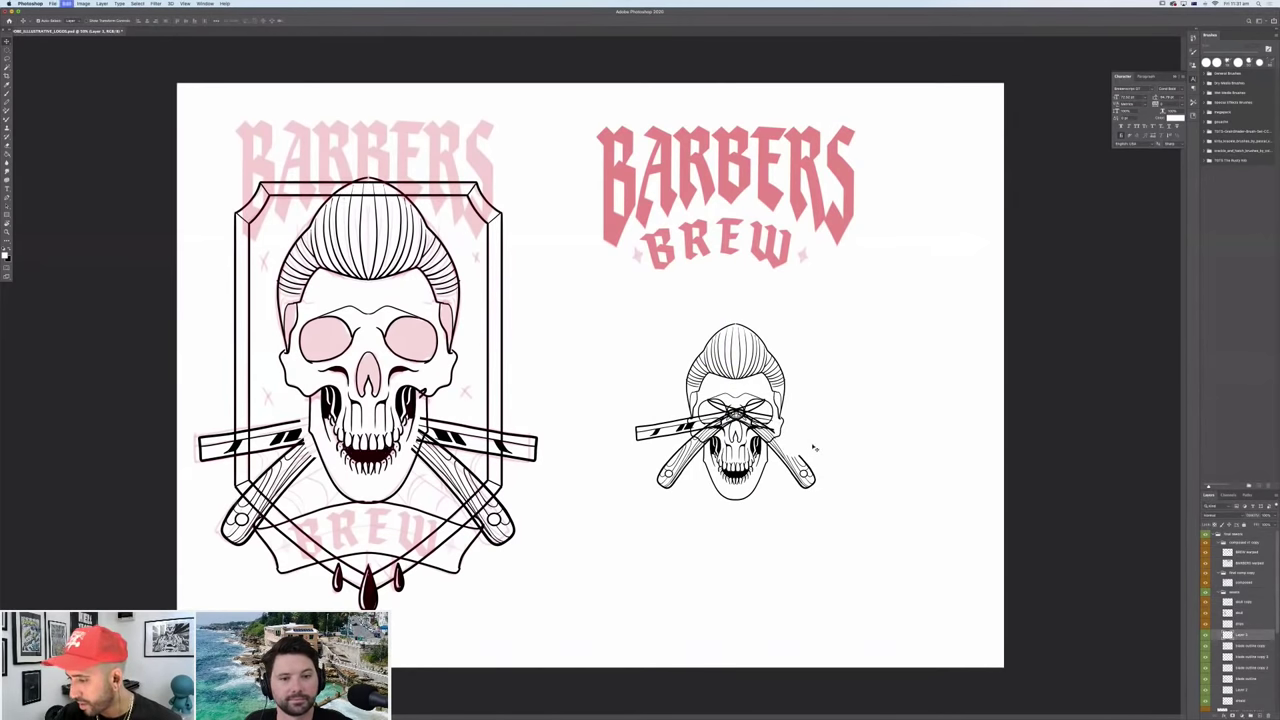
pyautogui.click(7, 155)
pyautogui.click(7, 146)
pyautogui.moveTo(788, 406); pyautogui.dragTo(803, 450)
pyautogui.press('super+z')
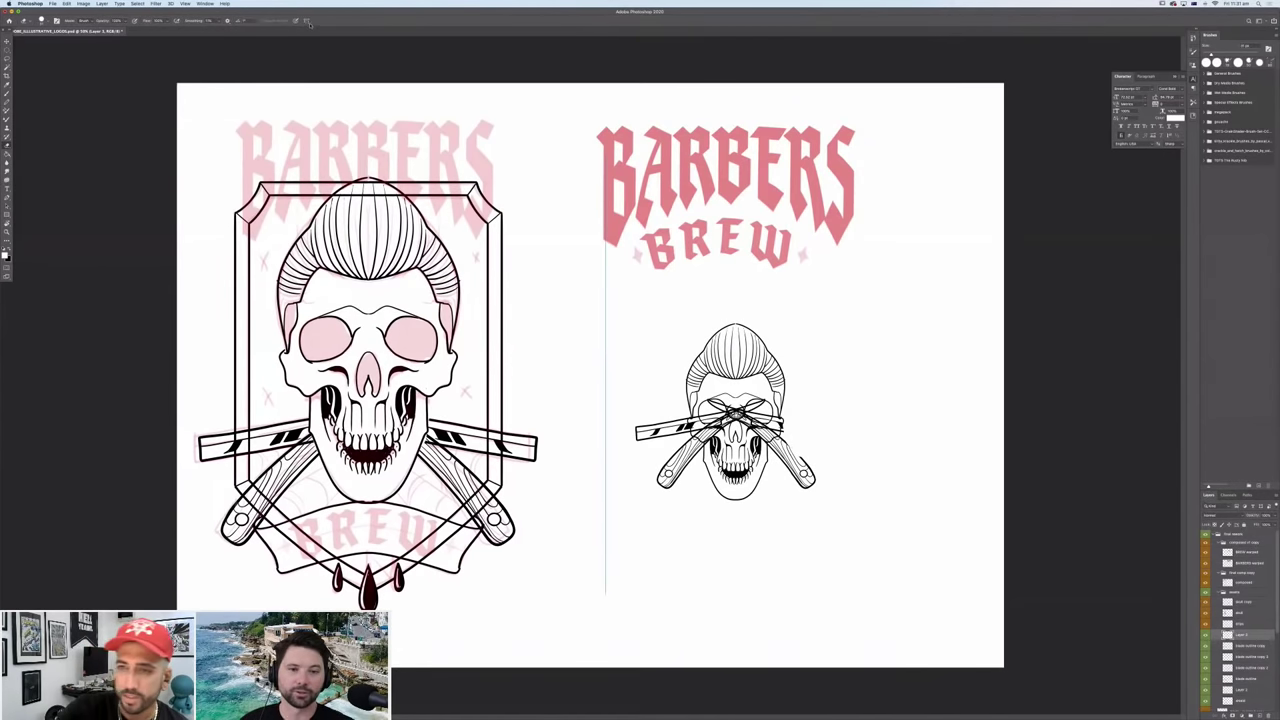
pyautogui.click(306, 21)
pyautogui.click(318, 26)
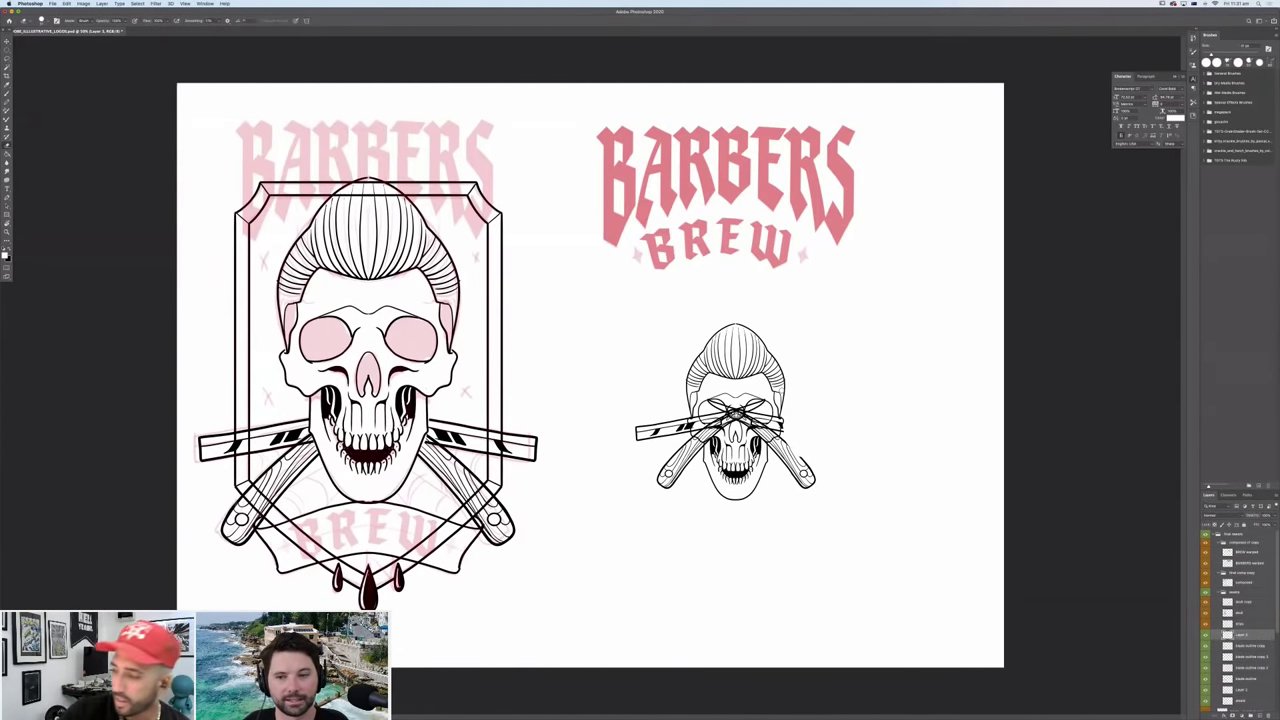
pyautogui.moveTo(785, 422)
pyautogui.mouseDown()
pyautogui.moveTo(823, 419)
pyautogui.moveTo(809, 462)
pyautogui.moveTo(845, 415)
pyautogui.mouseUp()
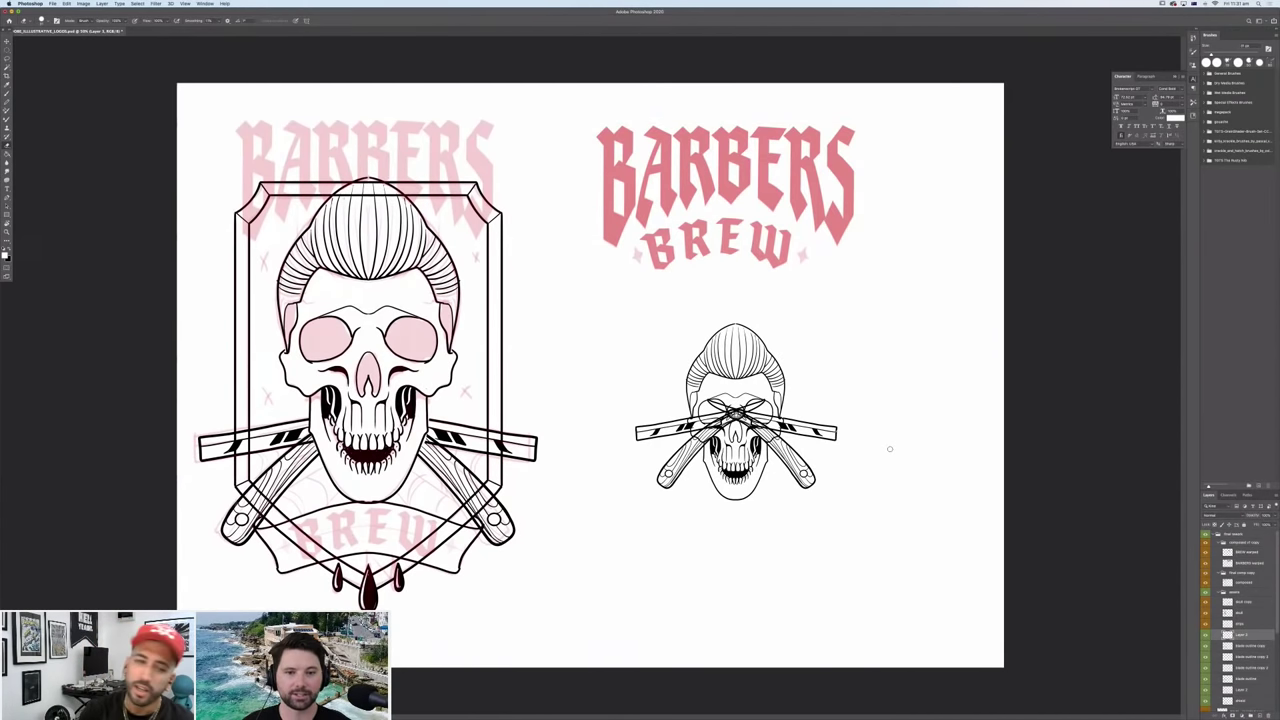
# Try a free transform on the small skull and its crossed razors selected together.
pyautogui.press('v')
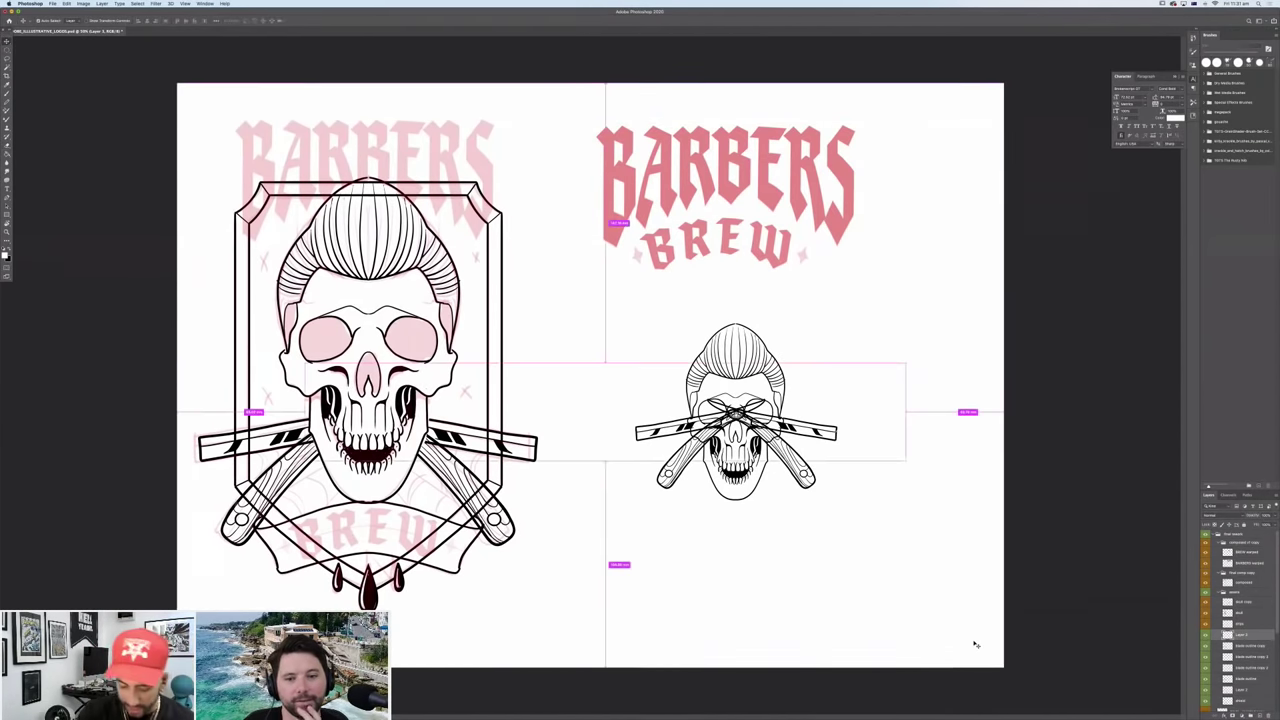
pyautogui.moveTo(918, 372); pyautogui.dragTo(705, 520)
pyautogui.hotkey('ctrl', 't')
pyautogui.press('Return')
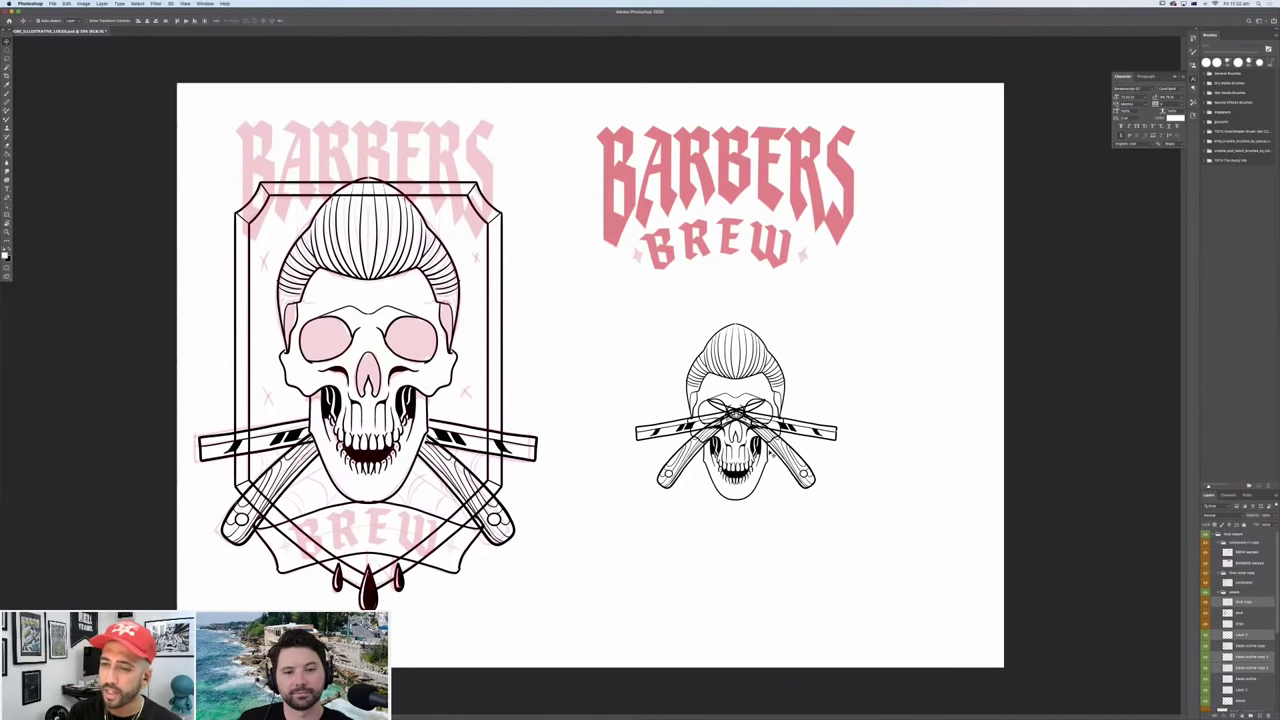
# Collapse and hide the final artwork group, and show the group of conceptual layout sketches.
pyautogui.click(1214, 534)
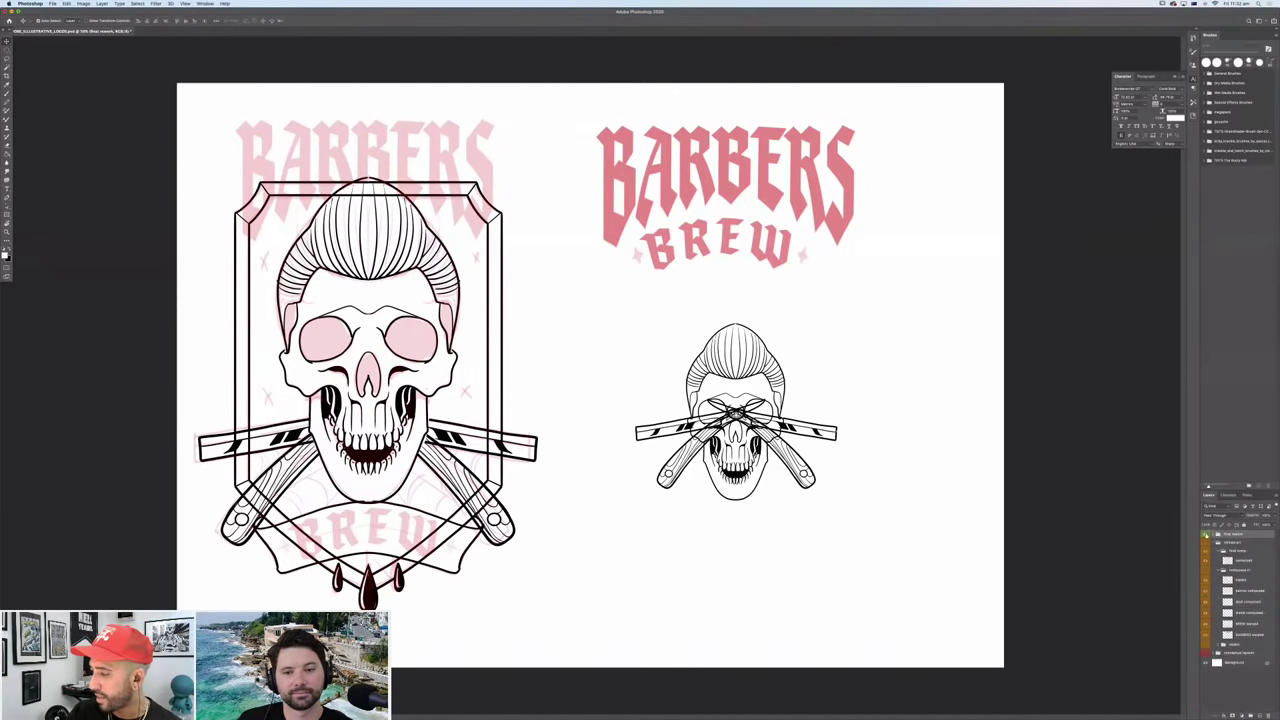
pyautogui.click(1205, 534)
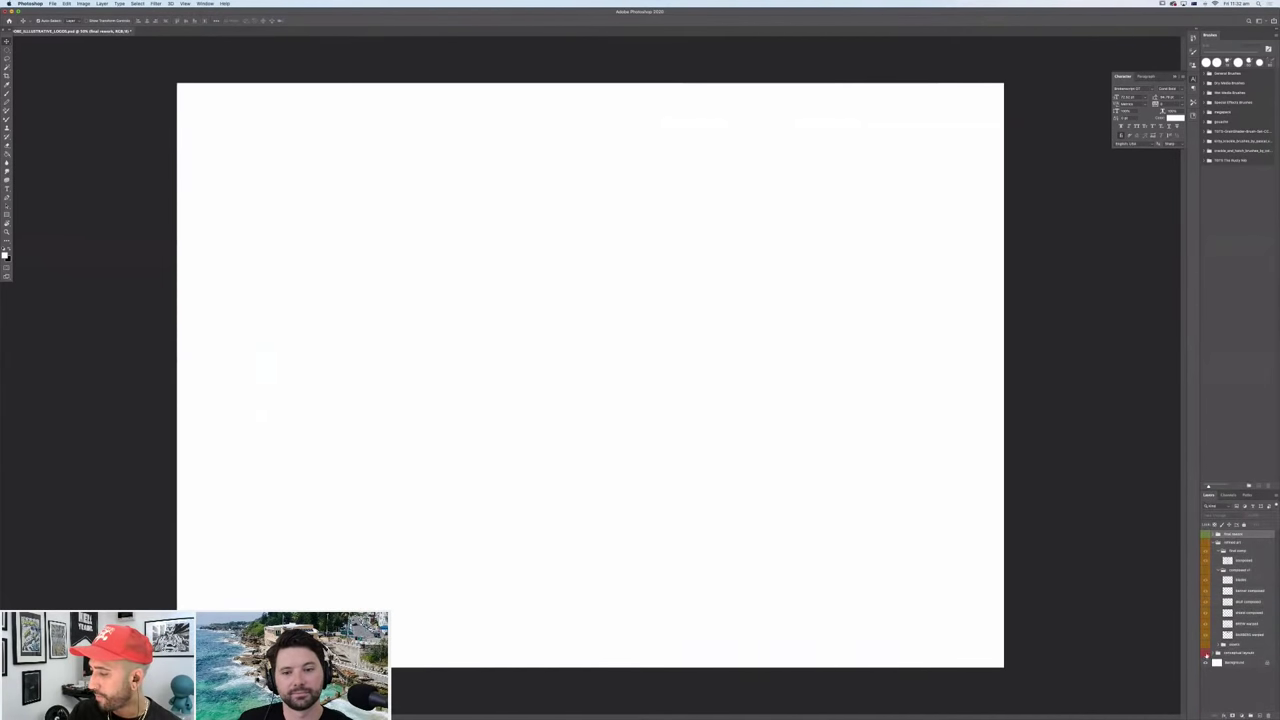
pyautogui.click(1206, 654)
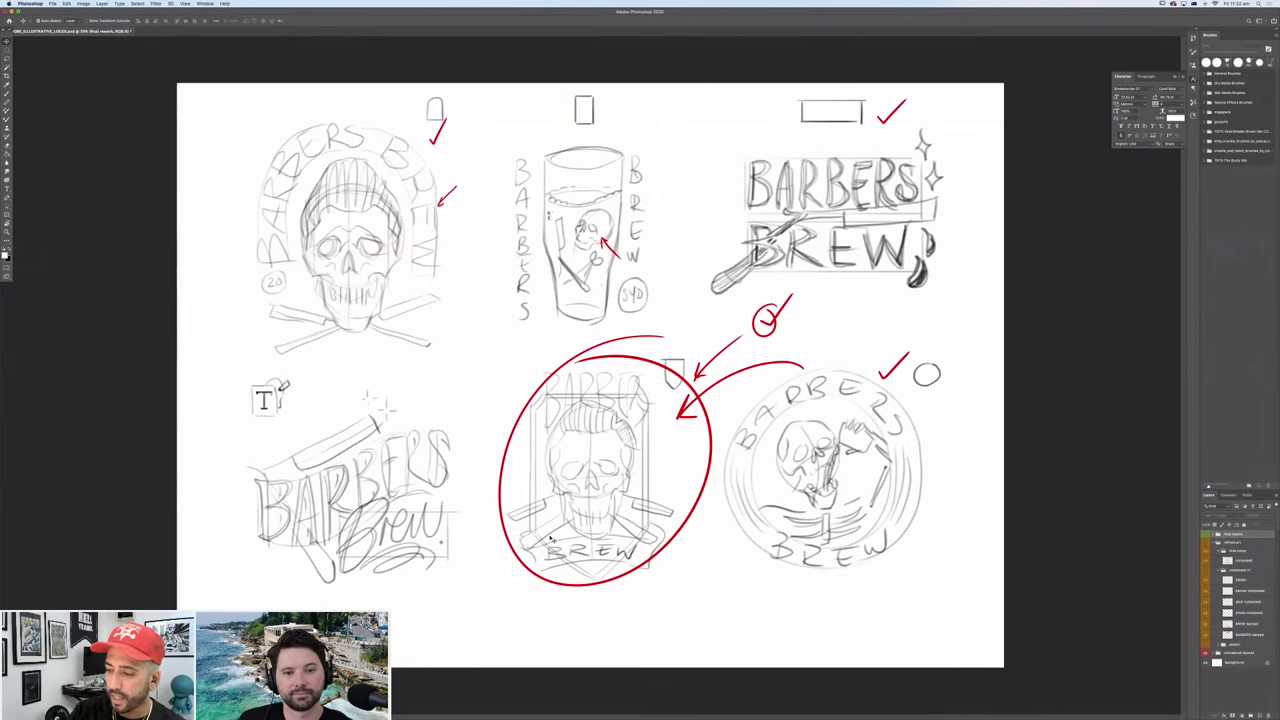
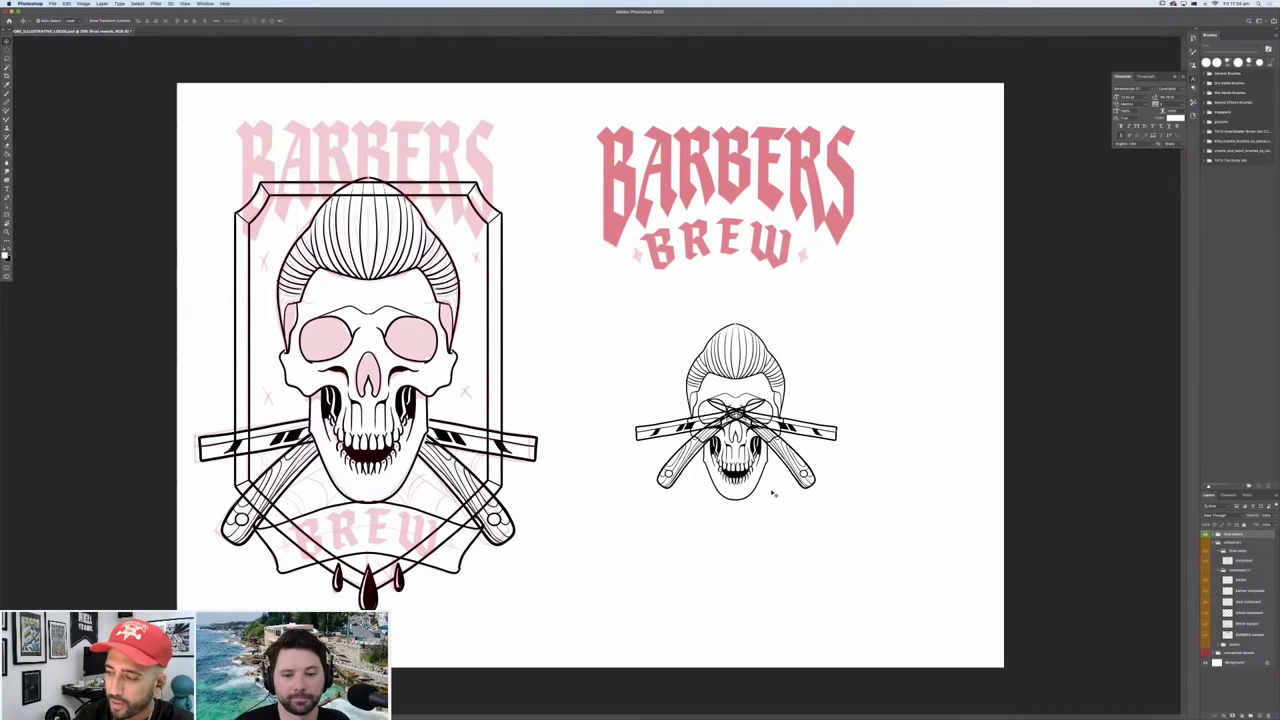
# Duplicate the large red BARBERS BREW lettering, scale the copy down and place it in the artboard's lower-right corner.
pyautogui.moveTo(789, 422); pyautogui.dragTo(721, 397)
pyautogui.press('super+z')
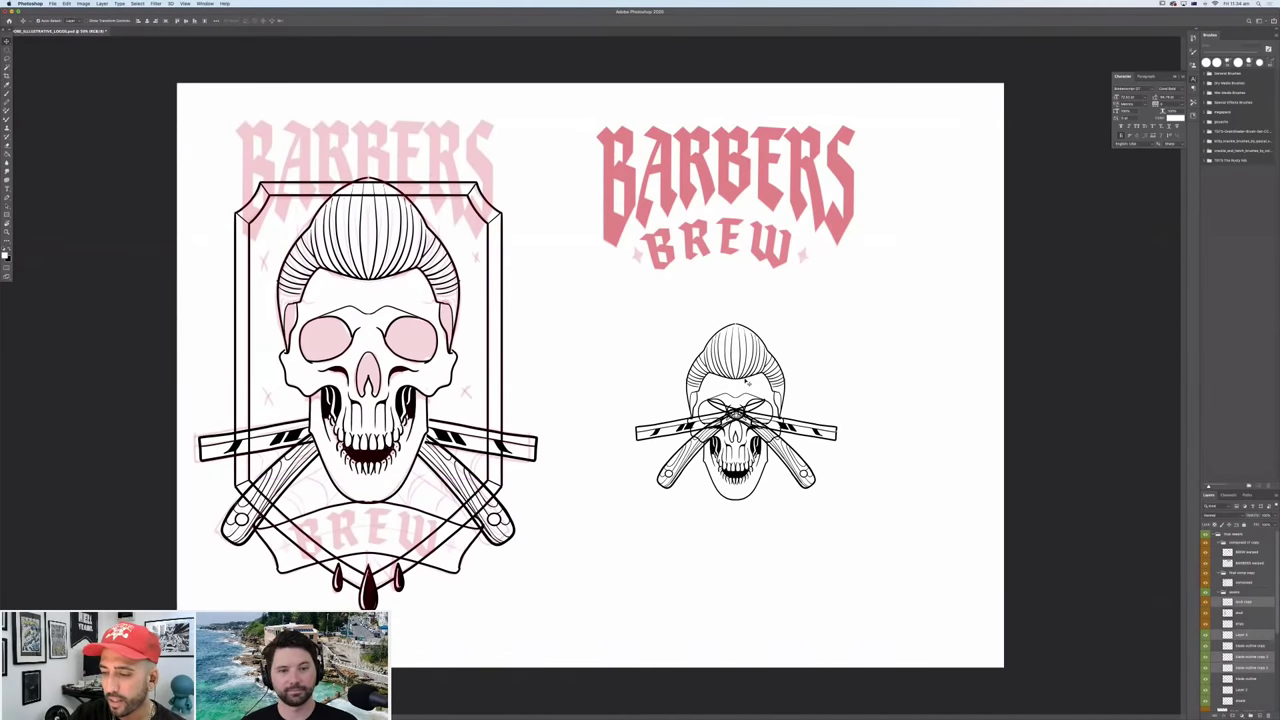
pyautogui.click(812, 271)
pyautogui.click(824, 232)
pyautogui.keyDown('shift'); pyautogui.click(790, 249); pyautogui.keyUp('shift')
pyautogui.moveTo(791, 251); pyautogui.dragTo(958, 575)
pyautogui.press('Return')
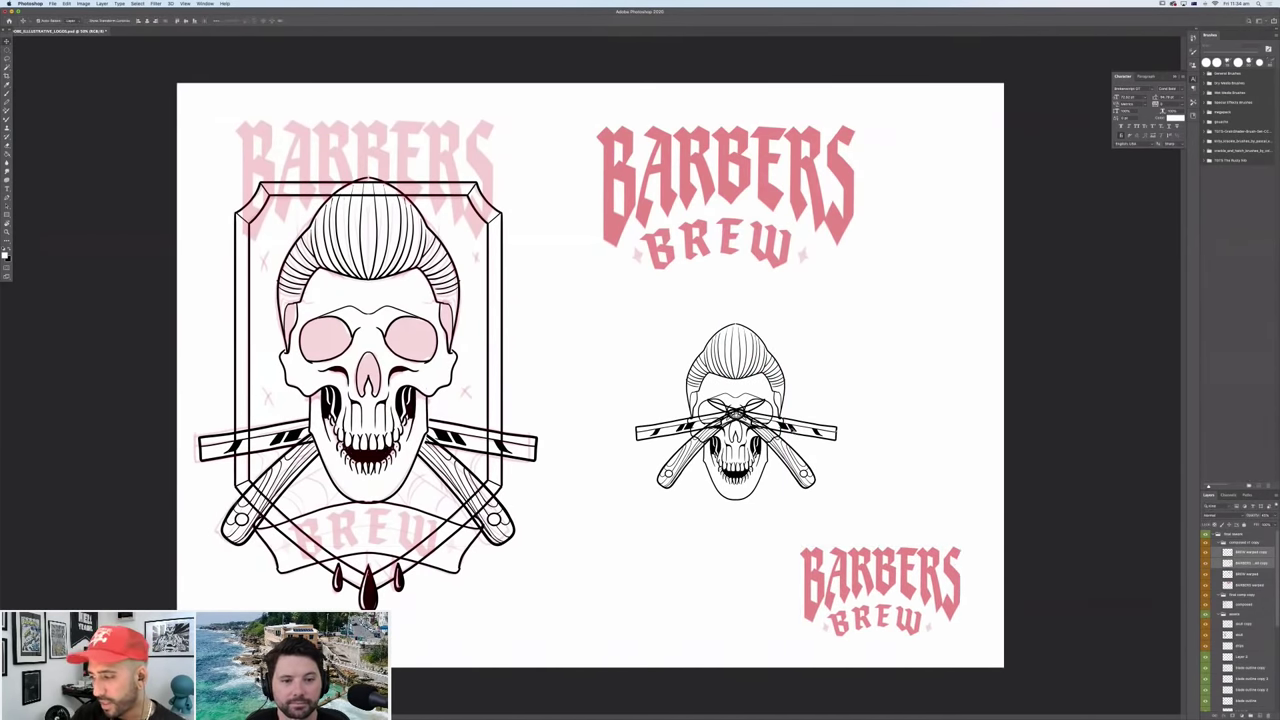
# Duplicate one of the small razors onto the small lettering and try moving the two upward together.
pyautogui.moveTo(795, 408); pyautogui.dragTo(930, 565)
pyautogui.moveTo(990, 522); pyautogui.dragTo(868, 618)
pyautogui.moveTo(930, 570); pyautogui.dragTo(936, 306)
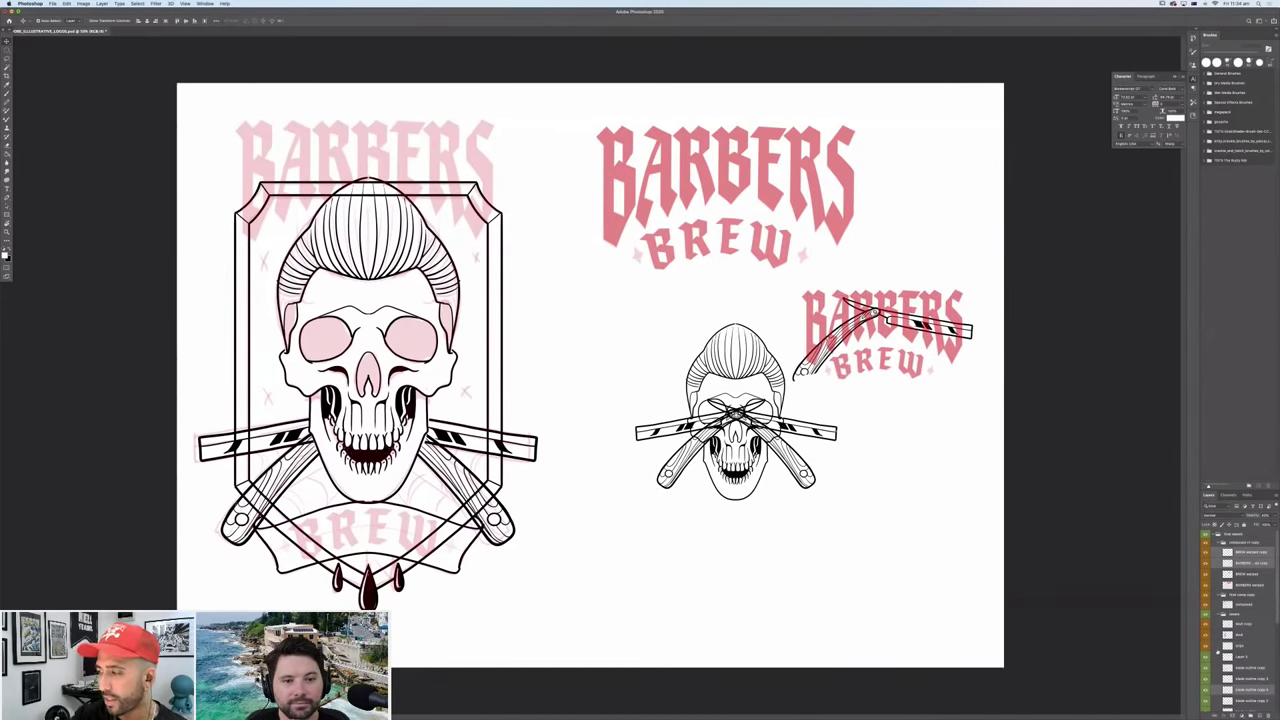
pyautogui.press('super+z')
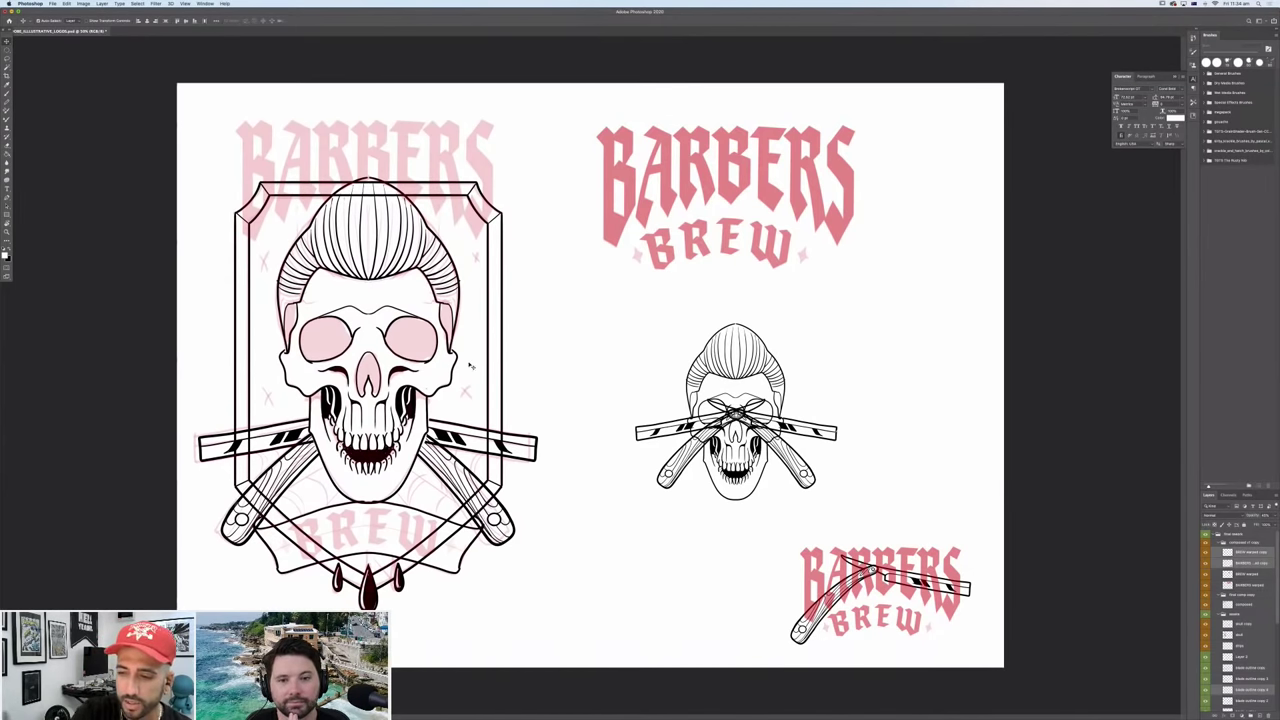
# Try moving the large crossed razors onto the large red lettering and the pink sketch to the right, then undo both.
pyautogui.click(507, 452)
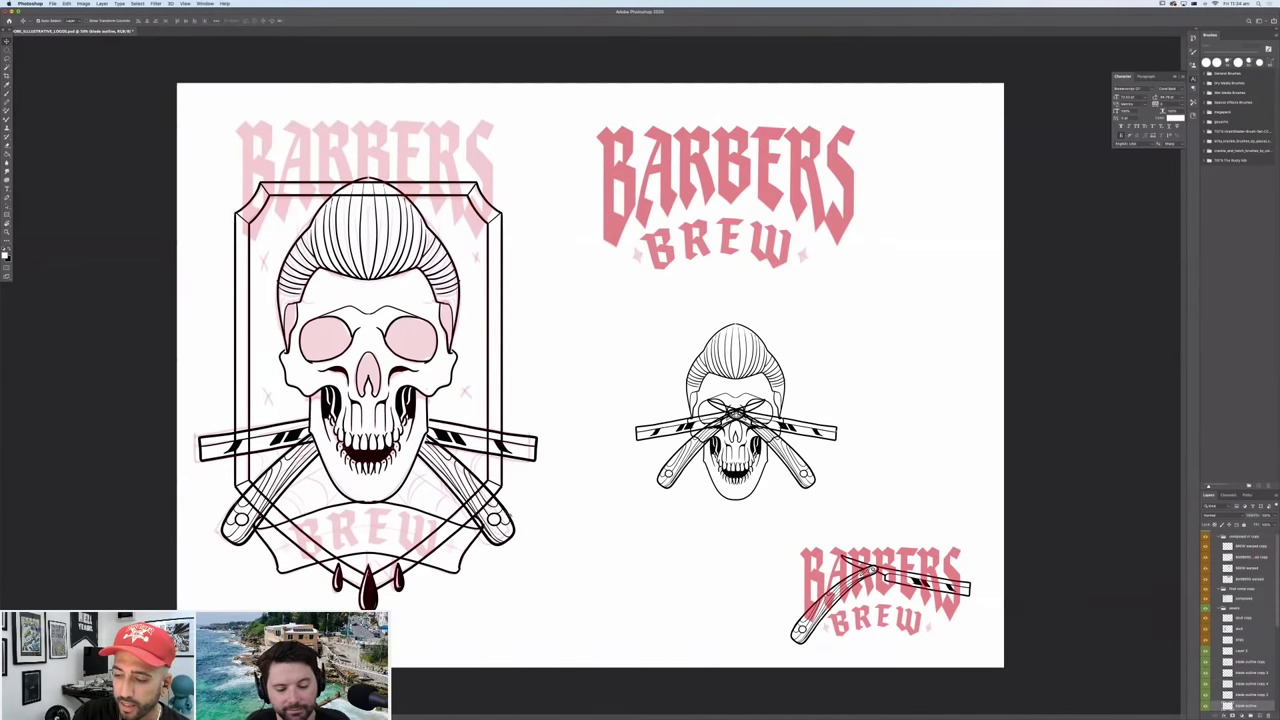
pyautogui.moveTo(510, 504); pyautogui.dragTo(893, 251)
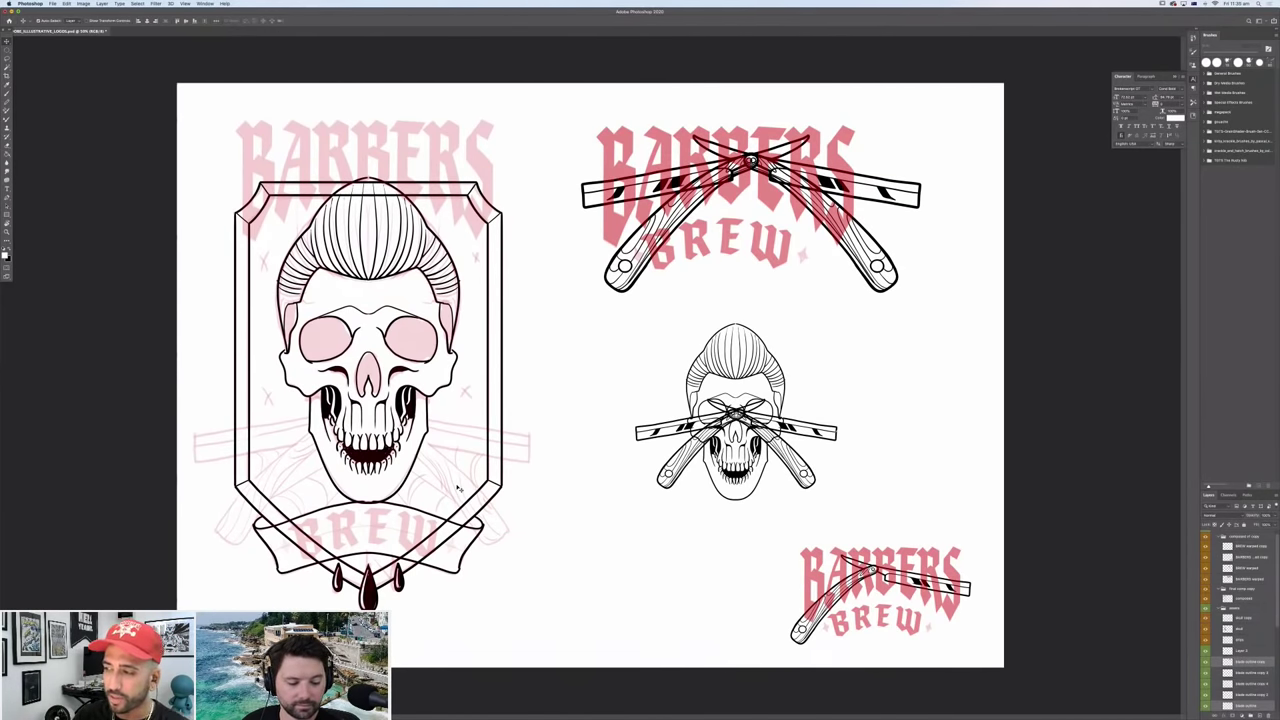
pyautogui.press('super')
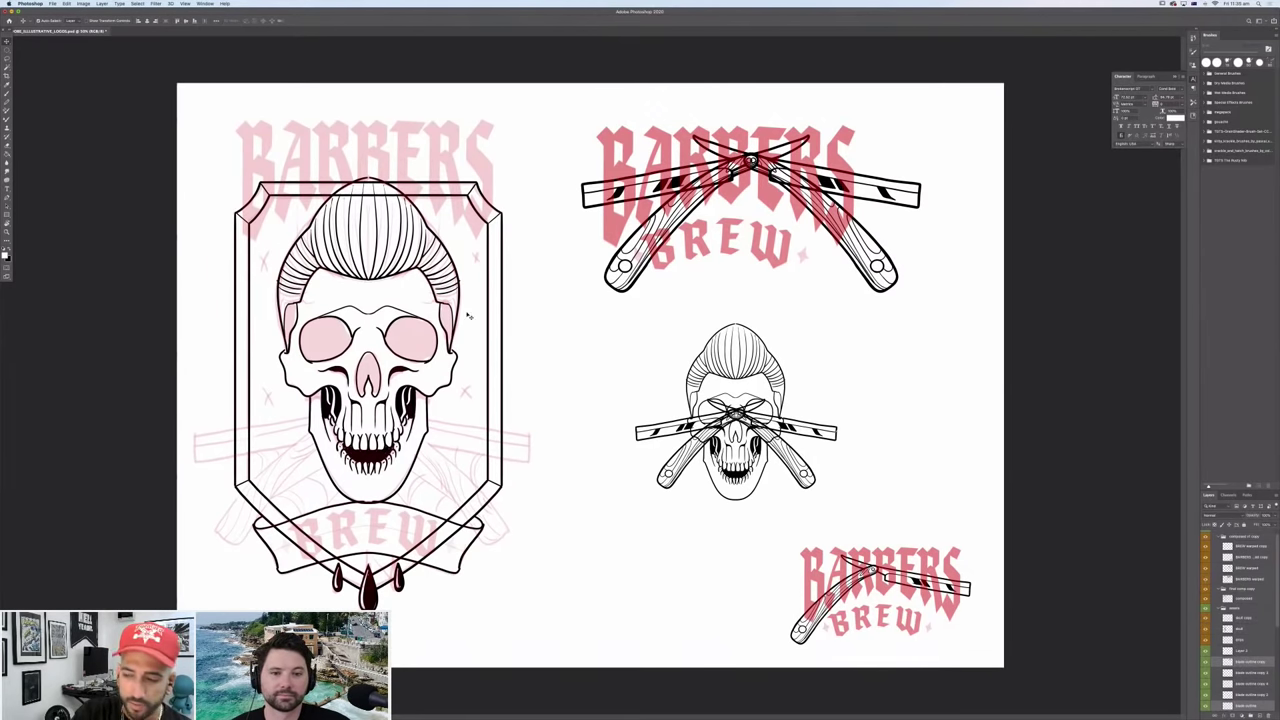
pyautogui.moveTo(450, 345)
pyautogui.mouseDown()
pyautogui.moveTo(506, 334)
pyautogui.moveTo(525, 362)
pyautogui.mouseUp()
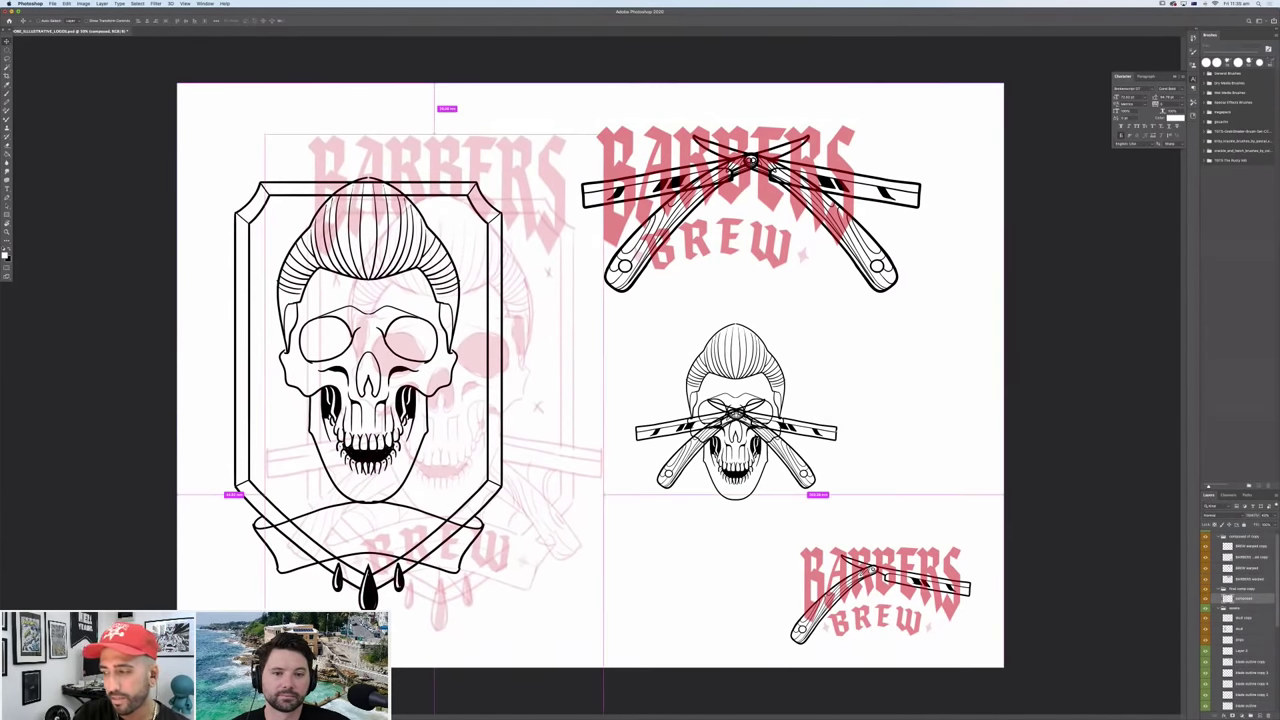
pyautogui.press('super+z')
pyautogui.press('super+z')
pyautogui.press('super+z')
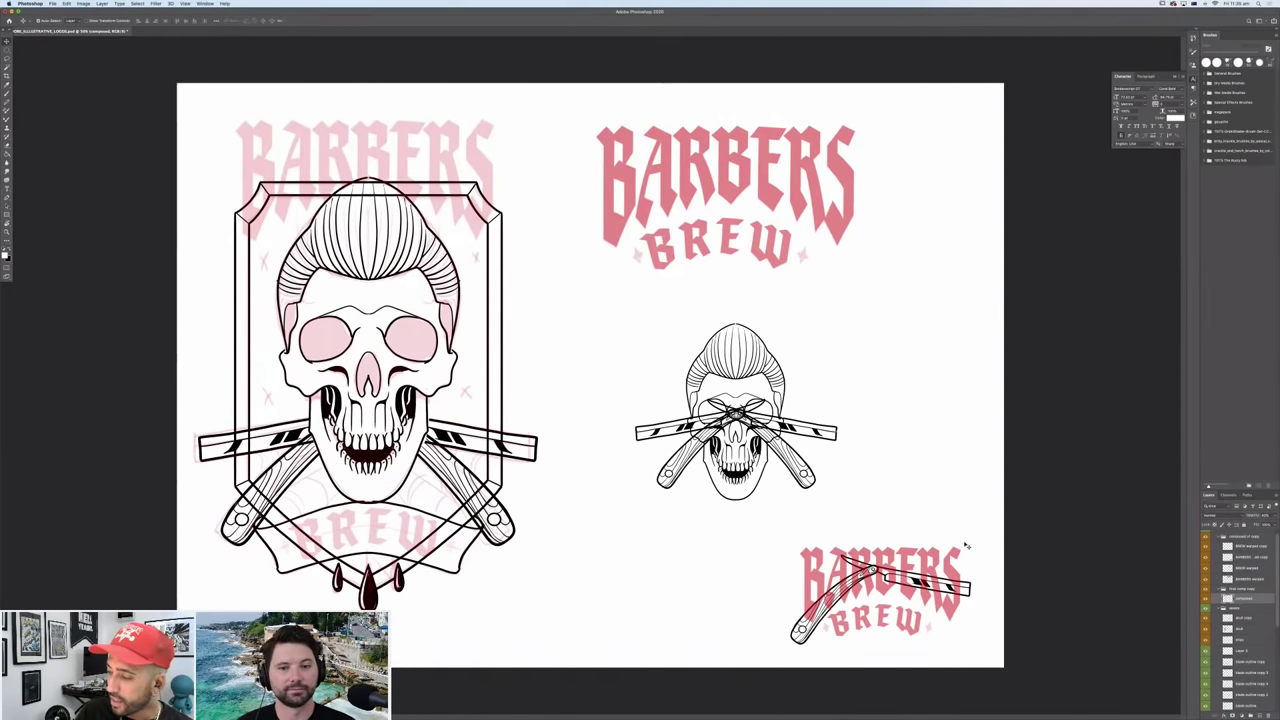
# Move the small lettering and its razor beneath the small skull, and select that skull with its crossed razors.
pyautogui.moveTo(884, 565); pyautogui.dragTo(724, 550)
pyautogui.moveTo(841, 337); pyautogui.dragTo(686, 438)
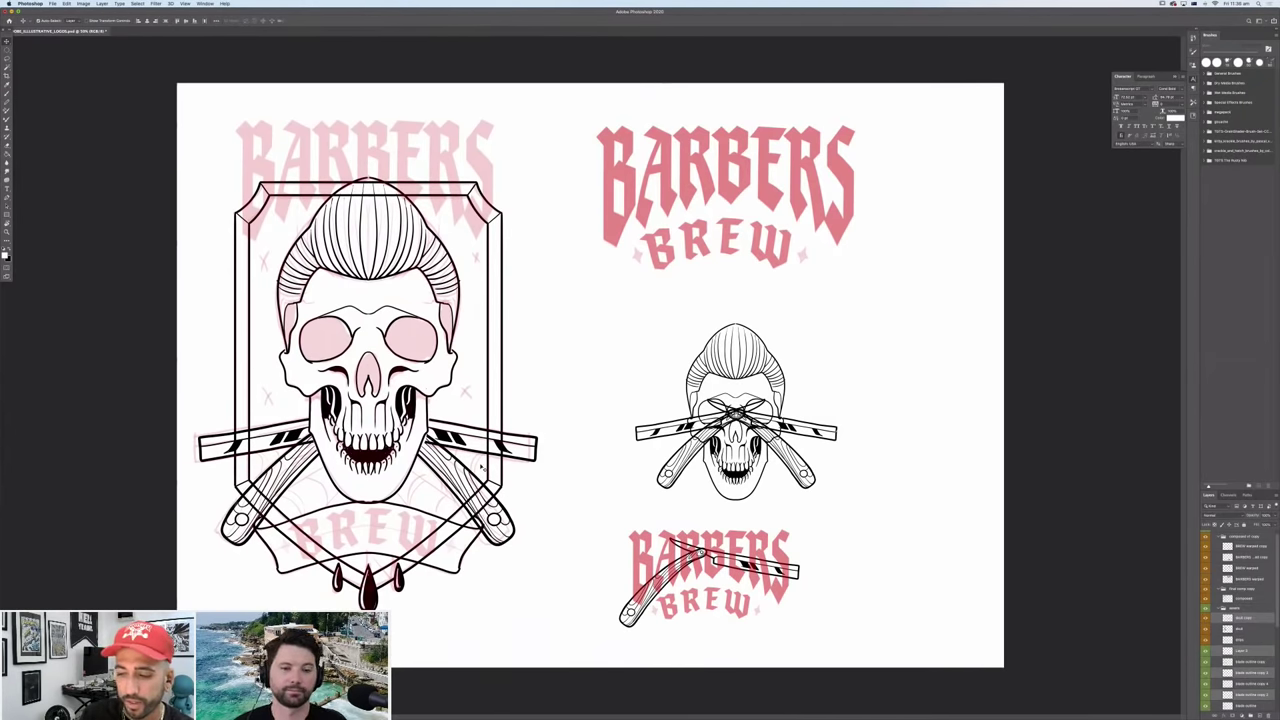
# Try moving the pink concept sketch to the right, and undo the move.
pyautogui.press('b')
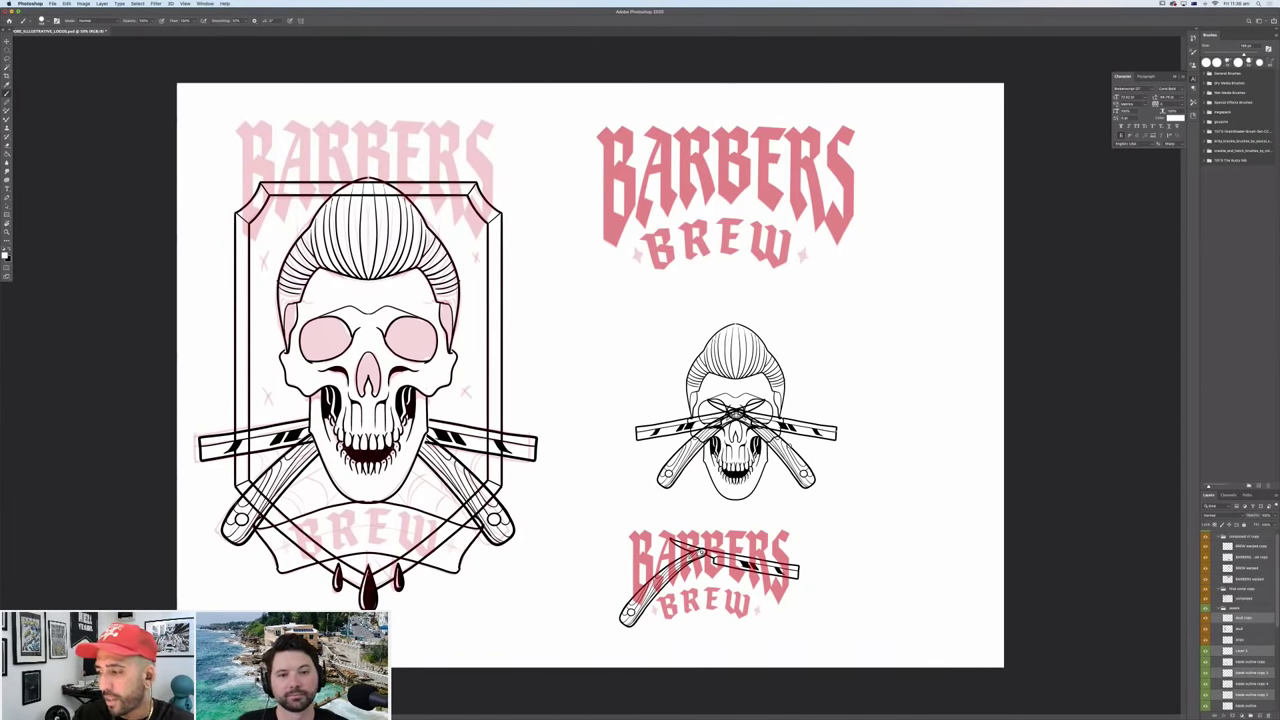
pyautogui.press('v')
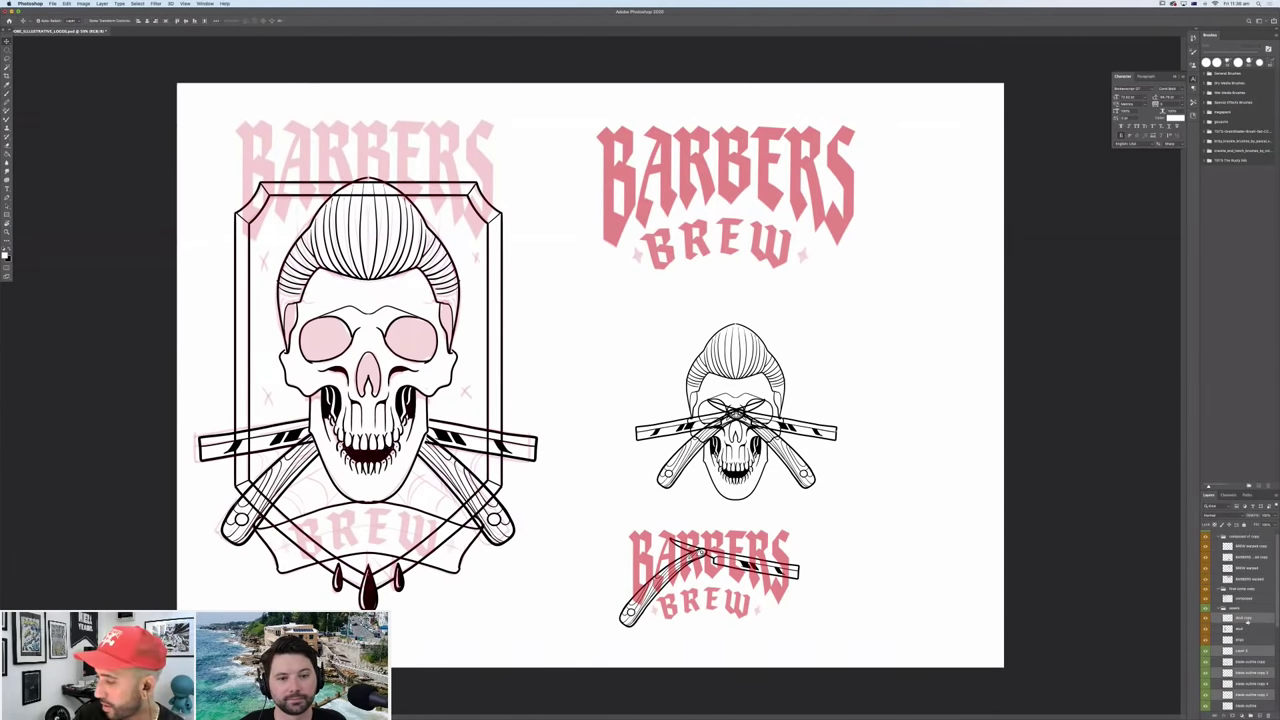
pyautogui.moveTo(780, 415); pyautogui.dragTo(684, 393)
pyautogui.press('super+z')
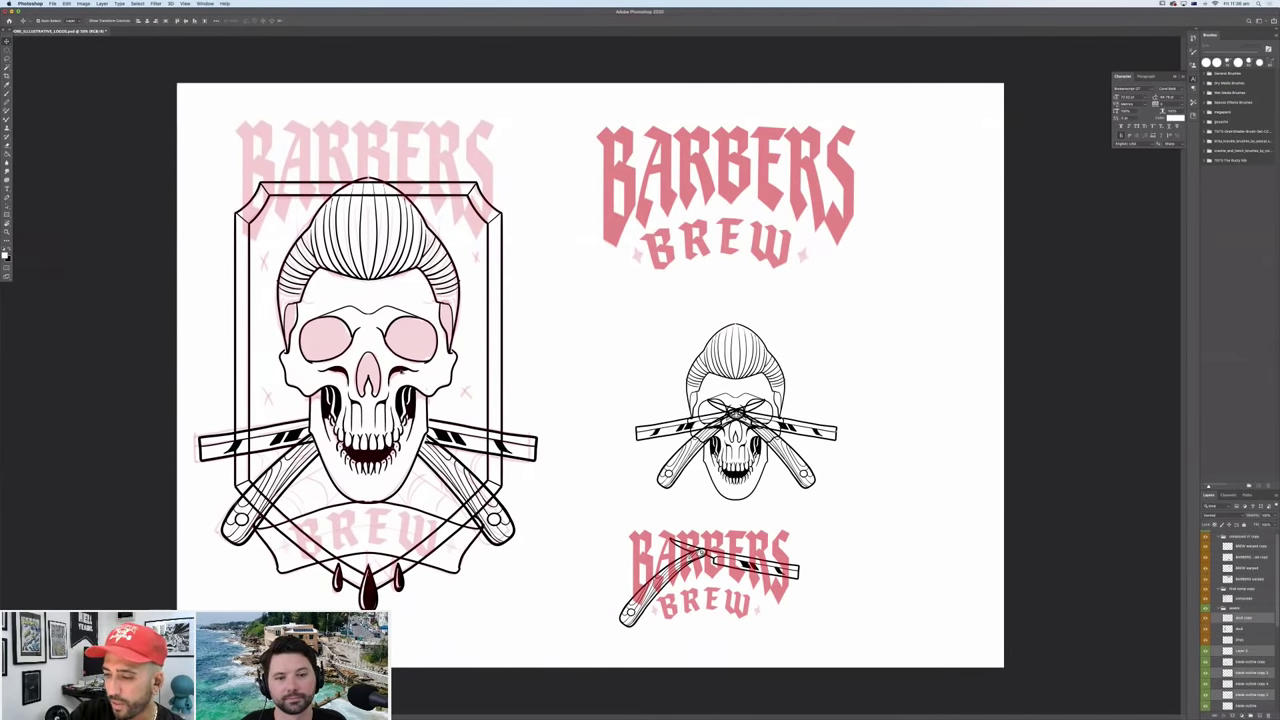
pyautogui.click(829, 344)
pyautogui.press('super')
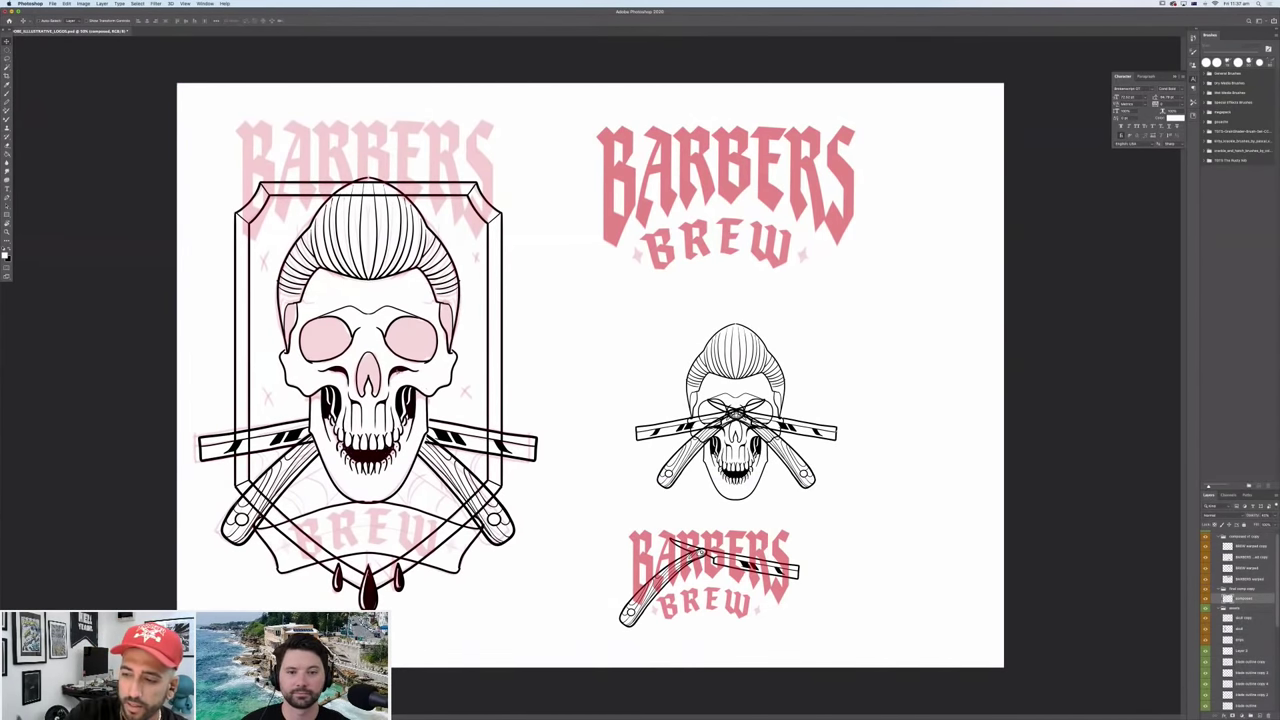
pyautogui.moveTo(492, 341); pyautogui.dragTo(563, 335)
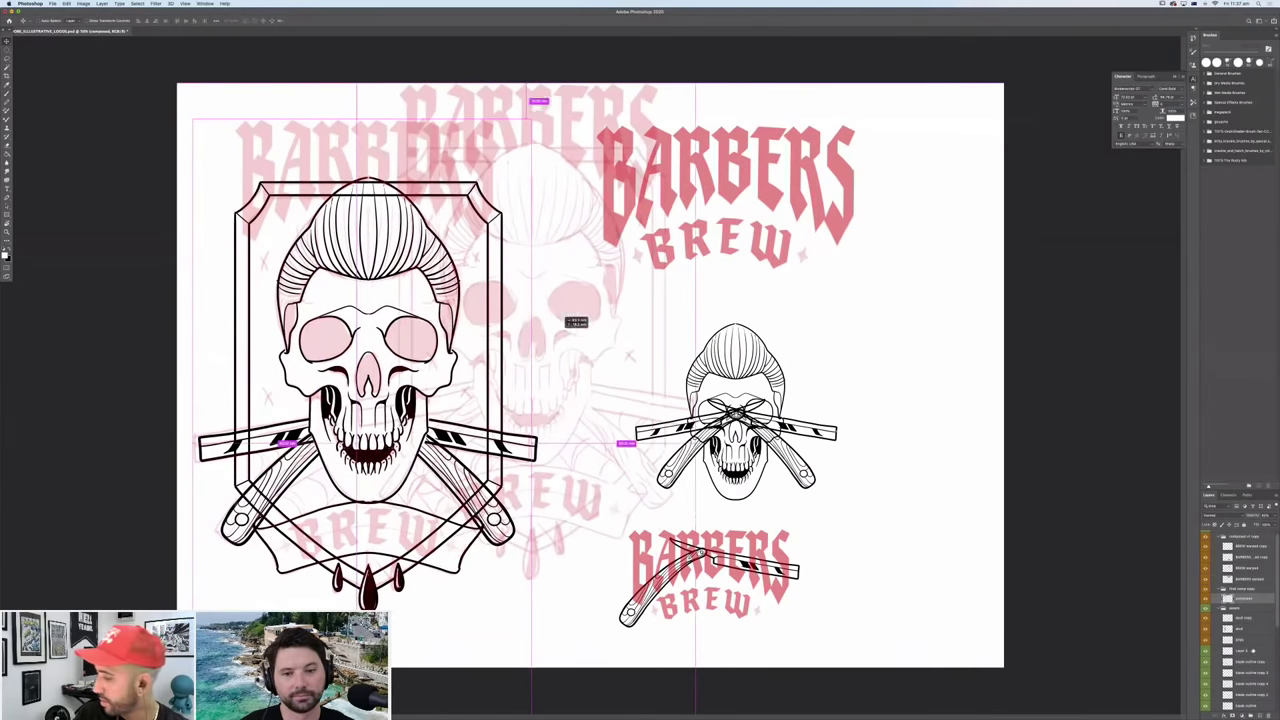
pyautogui.press('super+z')
pyautogui.click(1205, 685)
pyautogui.press('super+z')
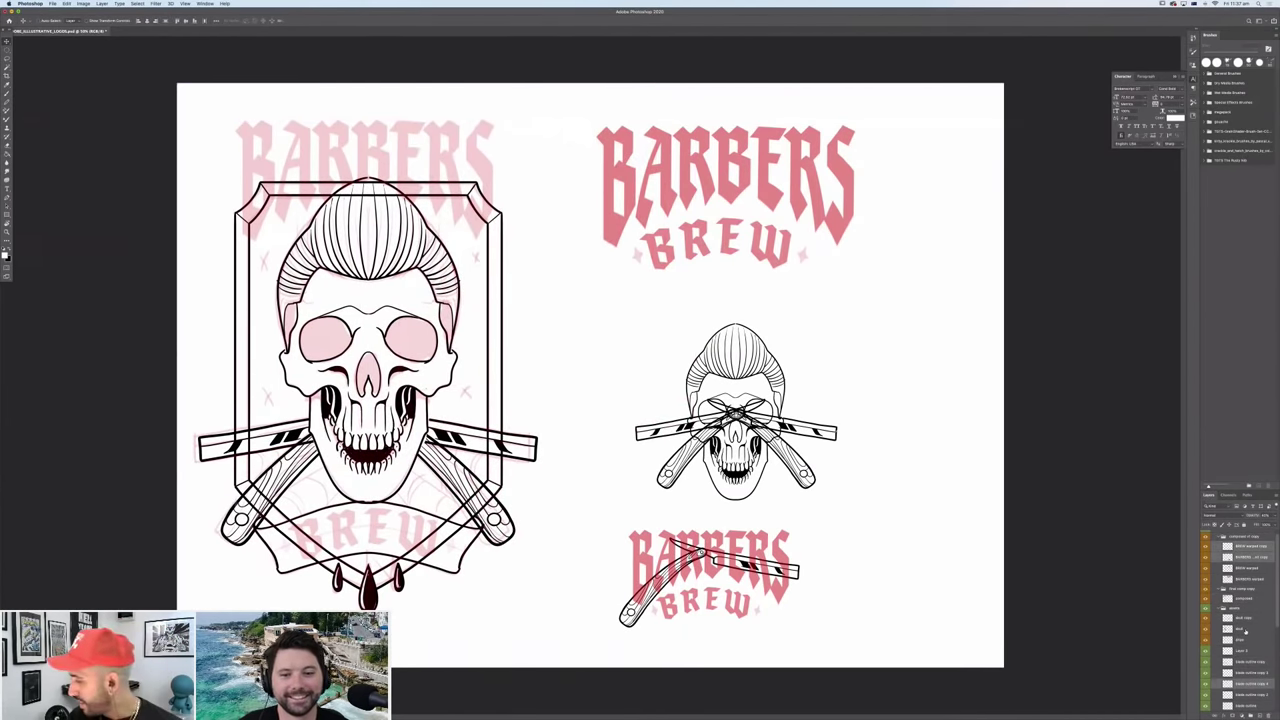
# Duplicate the large skull, place the copy beside the small skull with razors and scale it down to a similar size.
pyautogui.click(1246, 629)
pyautogui.click(1205, 630)
pyautogui.click(1205, 630)
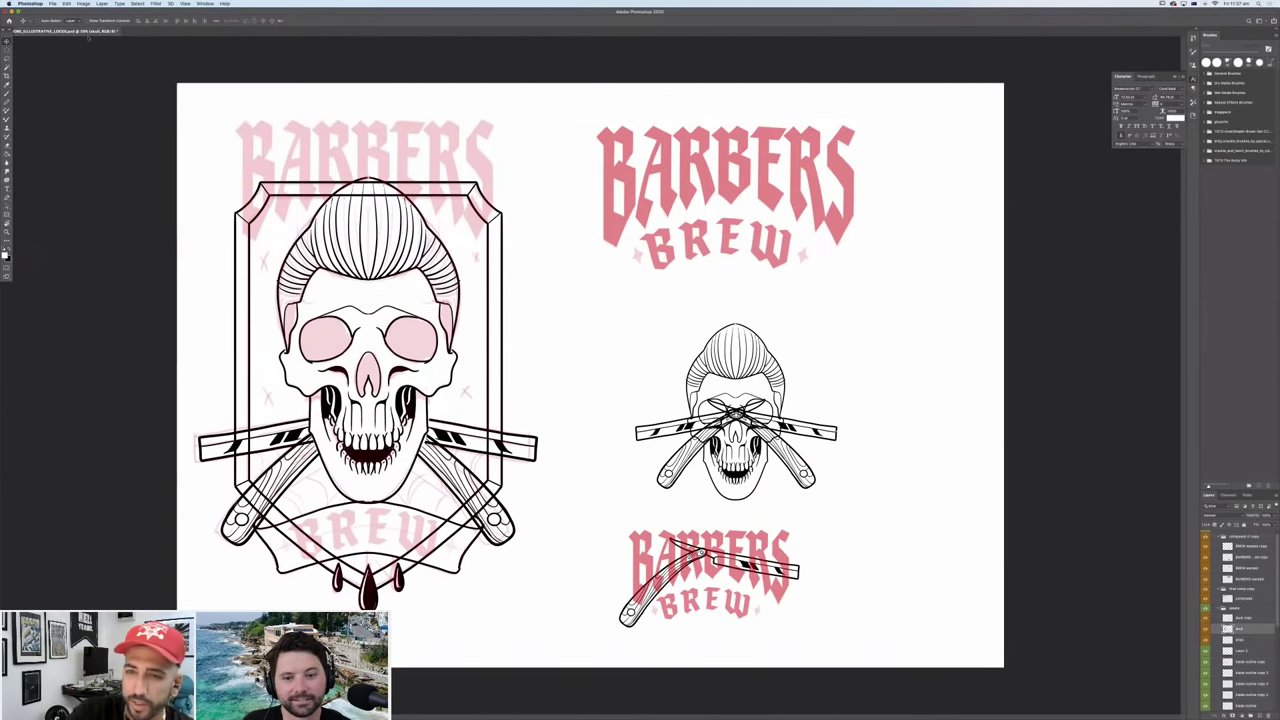
pyautogui.moveTo(422, 349); pyautogui.dragTo(939, 338)
pyautogui.press('super+t')
pyautogui.hotkey('ctrl', 't')
pyautogui.moveTo(979, 168); pyautogui.dragTo(950, 353)
pyautogui.press('Return')
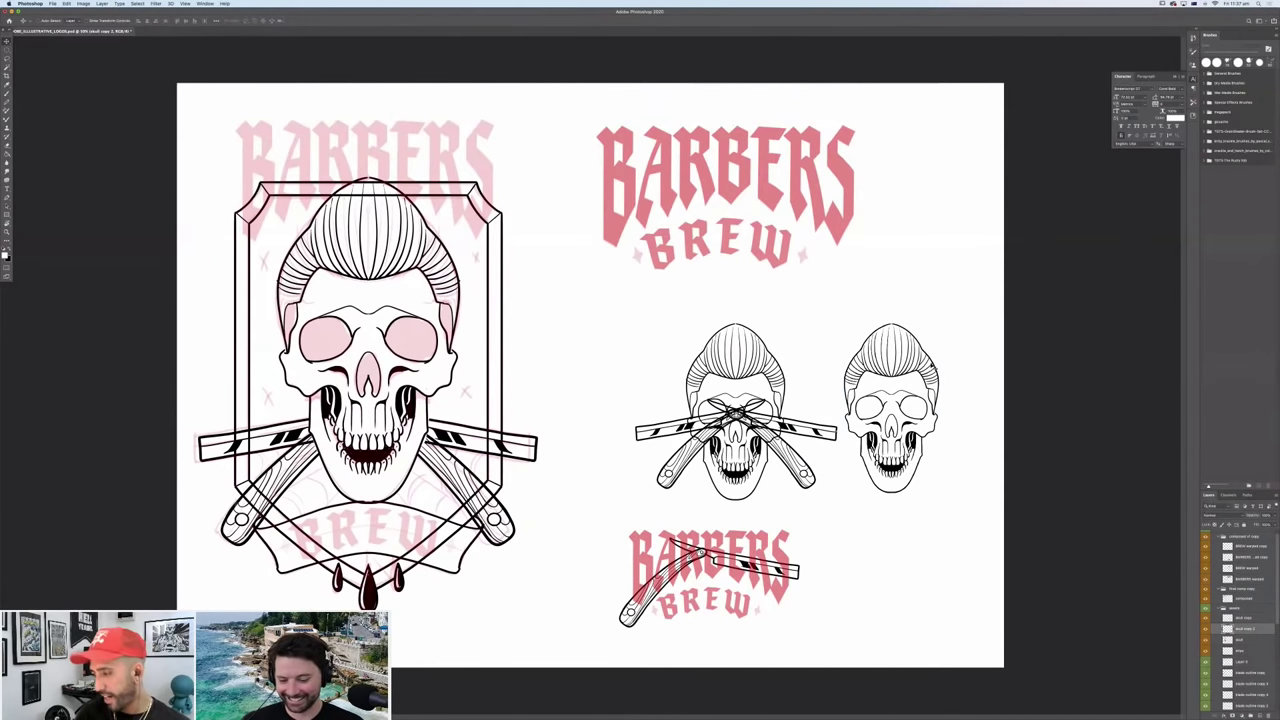
# Lower the opacity of the duplicated small skull to 30% as a tracing guide.
pyautogui.press('super+equal')
pyautogui.press('super+equal')
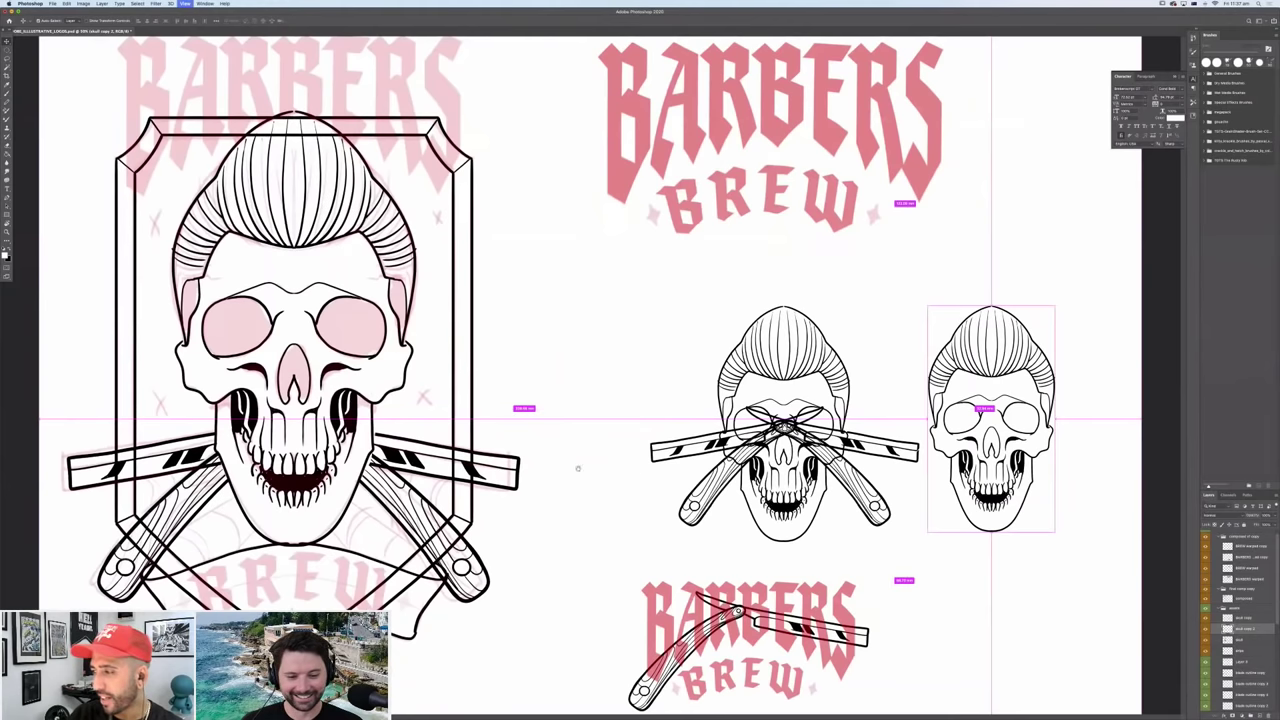
pyautogui.press('super+equal')
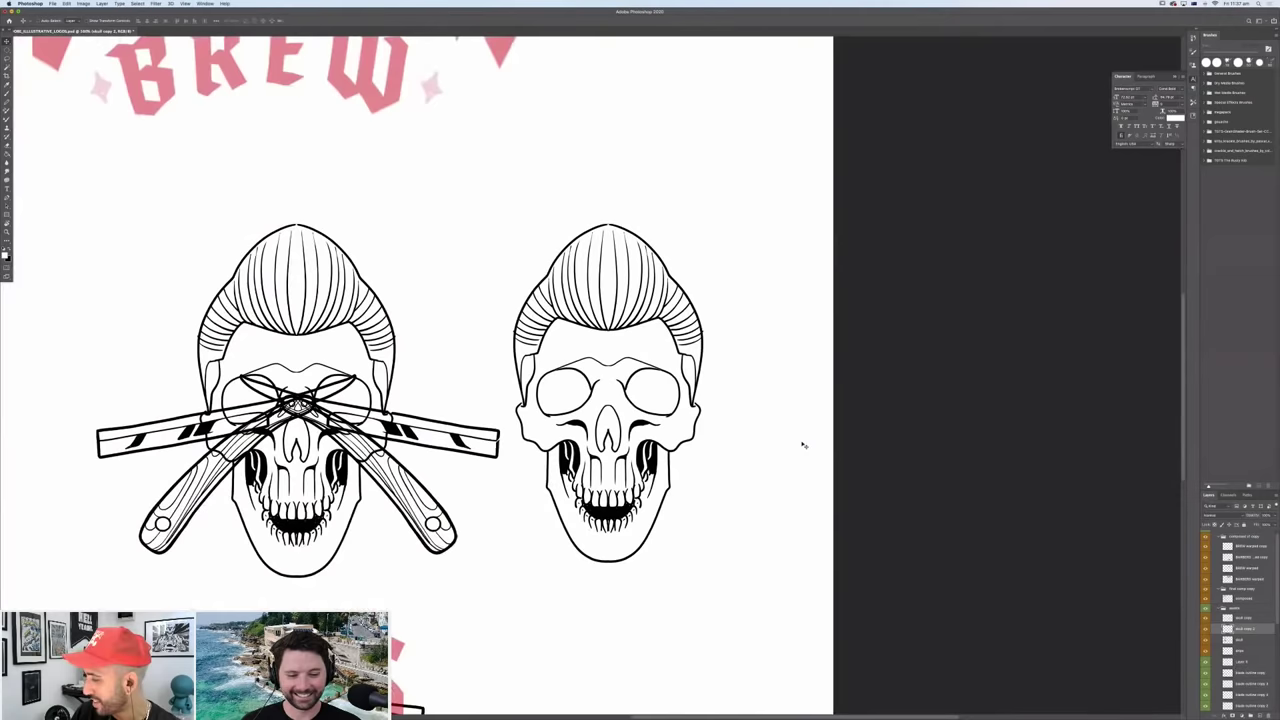
pyautogui.press('b')
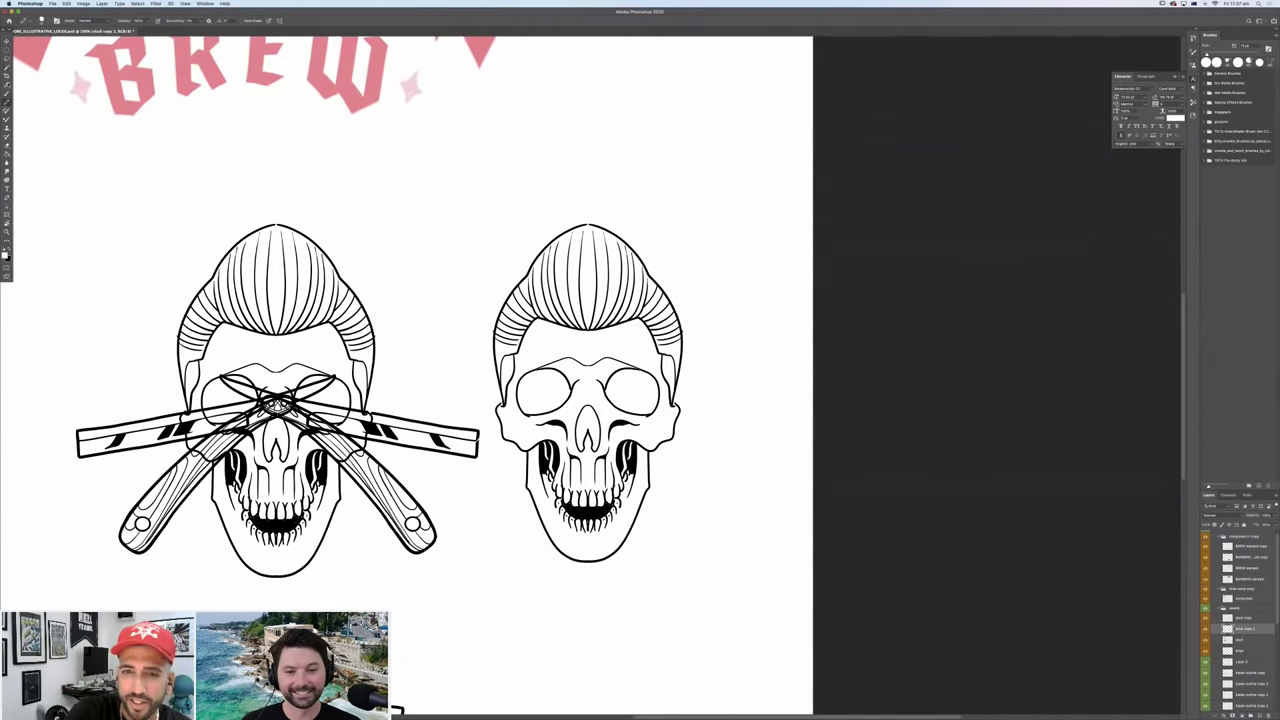
pyautogui.press('v')
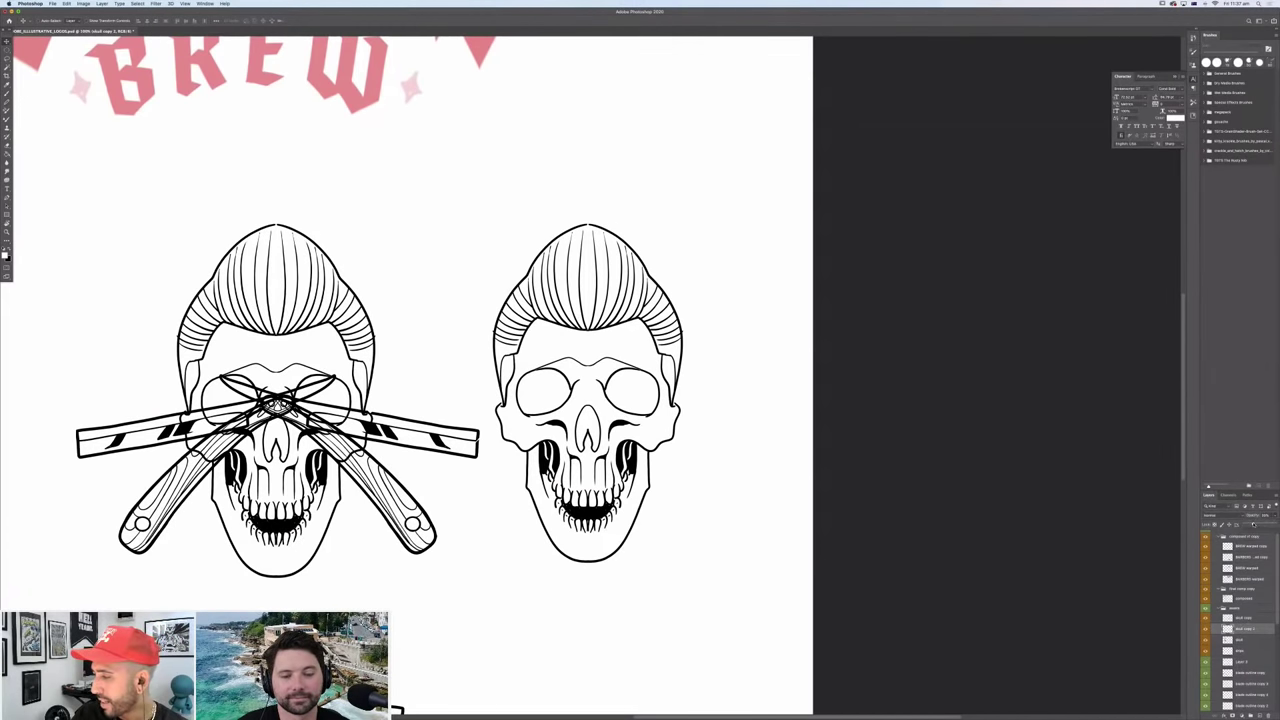
pyautogui.press('3')
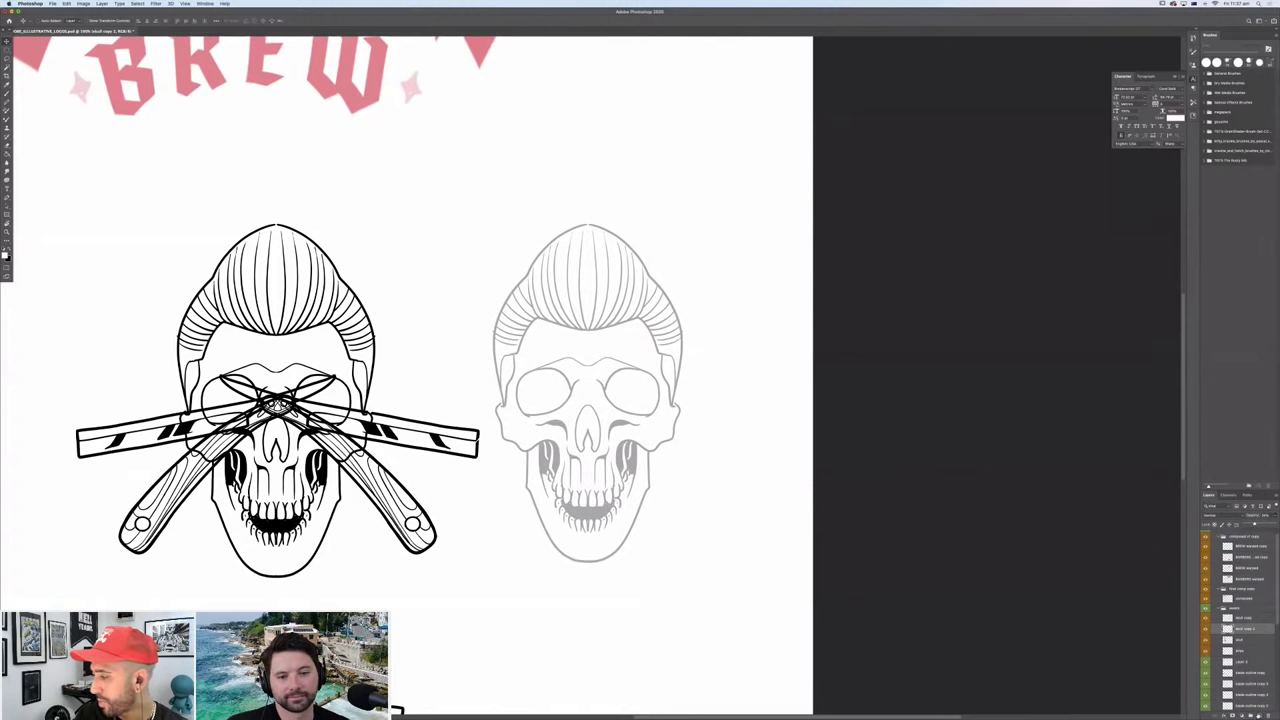
# Add a new layer above the faded skull and choose the Hard Round Pressure Size brush with black as the foreground colour.
pyautogui.click(1259, 716)
pyautogui.press('b')
pyautogui.click(45, 20)
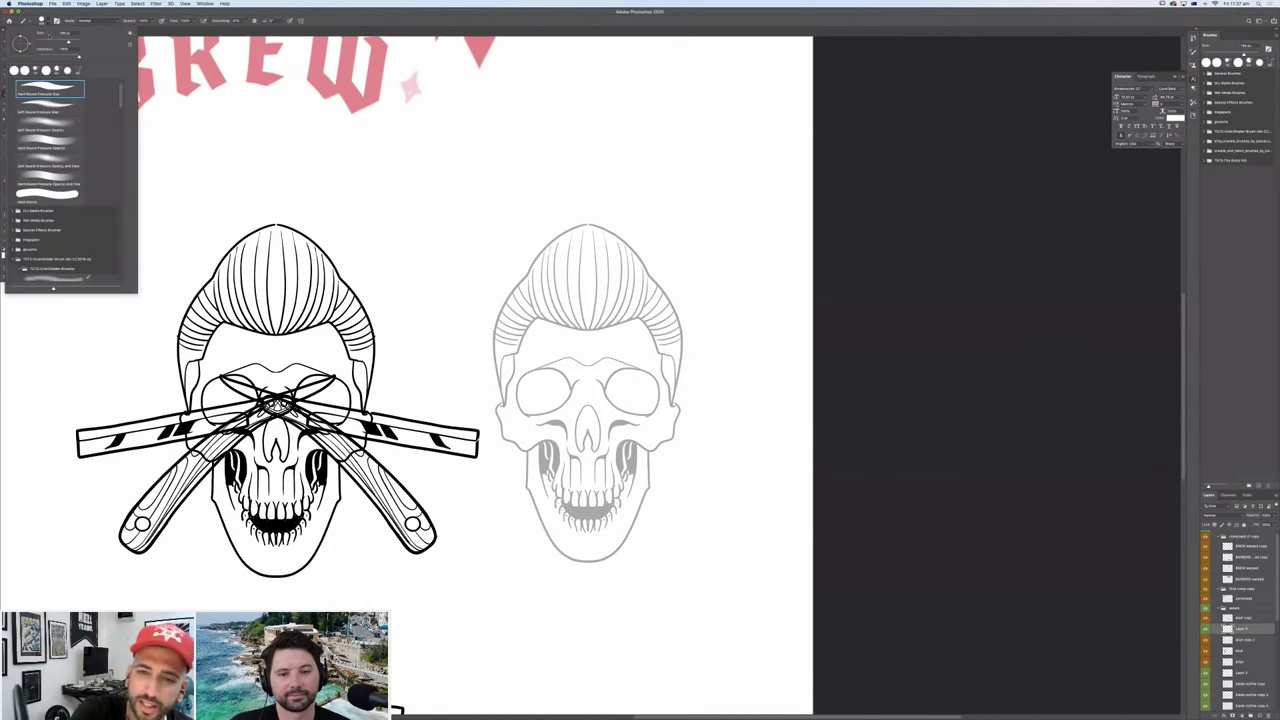
pyautogui.doubleClick(50, 90)
pyautogui.press('x')
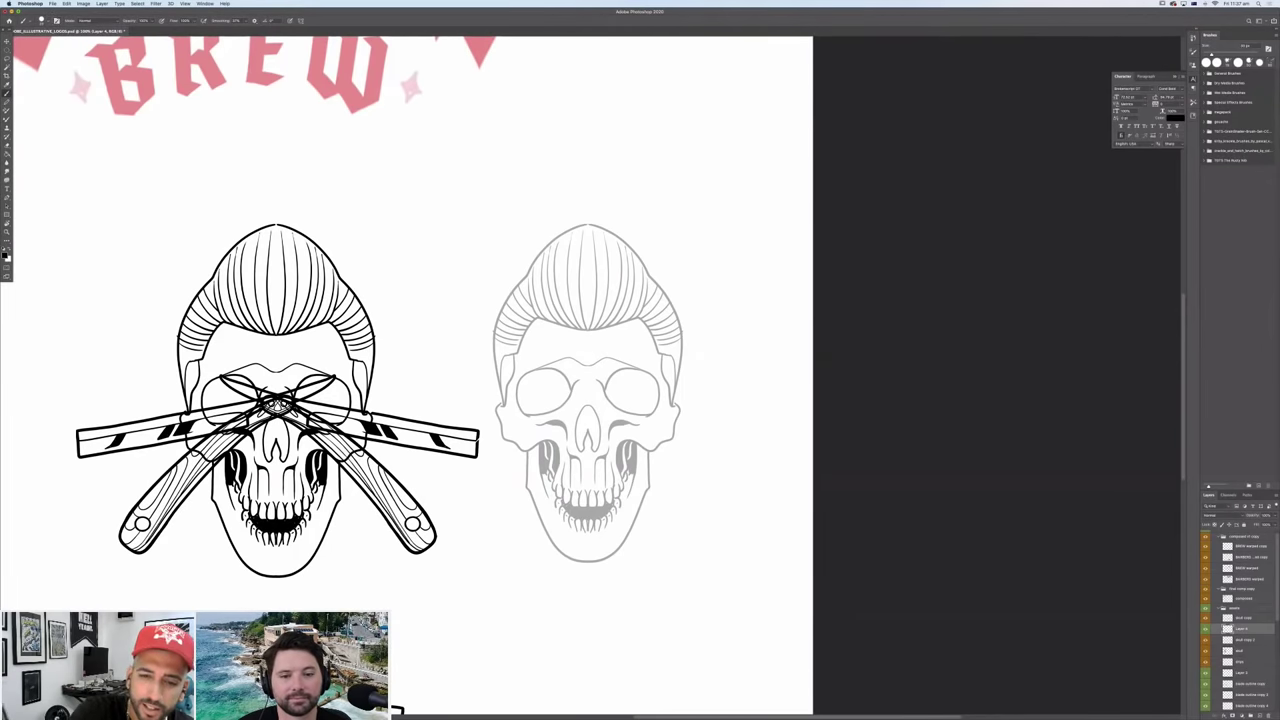
# Paint the faded skull's left eye socket and nose cavity solid black.
pyautogui.click(550, 371)
pyautogui.moveTo(520, 383)
pyautogui.mouseDown()
pyautogui.moveTo(565, 390)
pyautogui.moveTo(549, 372)
pyautogui.moveTo(529, 391)
pyautogui.moveTo(556, 388)
pyautogui.moveTo(544, 389)
pyautogui.moveTo(549, 376)
pyautogui.moveTo(589, 409)
pyautogui.moveTo(596, 450)
pyautogui.mouseUp()
pyautogui.moveTo(588, 406)
pyautogui.mouseDown()
pyautogui.moveTo(598, 448)
pyautogui.moveTo(588, 424)
pyautogui.mouseUp()
pyautogui.press('super+z')
# Ink a thick black outline along the traced skull's cheekbones, upper teeth and temples.
pyautogui.click(499, 405)
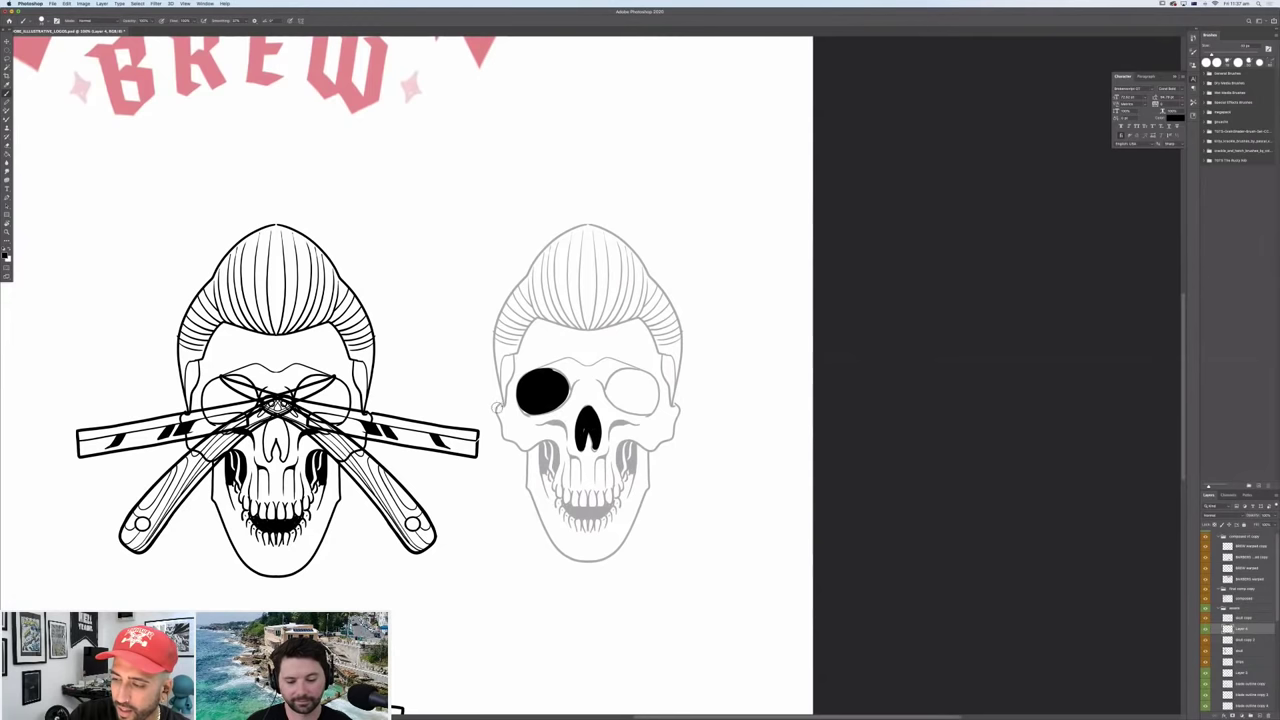
pyautogui.moveTo(499, 406)
pyautogui.mouseDown()
pyautogui.moveTo(518, 449)
pyautogui.moveTo(549, 440)
pyautogui.moveTo(551, 476)
pyautogui.moveTo(564, 477)
pyautogui.moveTo(551, 476)
pyautogui.moveTo(555, 491)
pyautogui.moveTo(580, 507)
pyautogui.moveTo(578, 495)
pyautogui.moveTo(597, 501)
pyautogui.moveTo(627, 476)
pyautogui.moveTo(629, 441)
pyautogui.moveTo(653, 451)
pyautogui.moveTo(678, 398)
pyautogui.mouseUp()
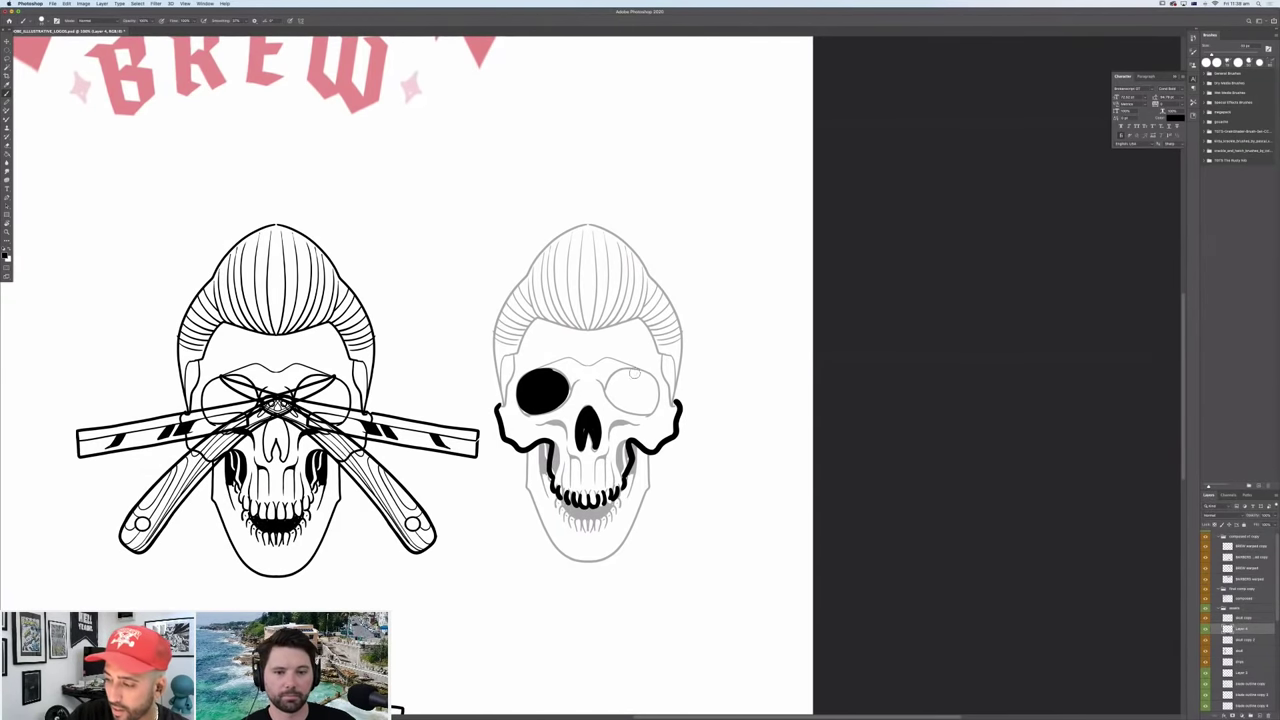
pyautogui.moveTo(501, 403); pyautogui.dragTo(512, 358)
pyautogui.moveTo(678, 404); pyautogui.dragTo(662, 356)
pyautogui.moveTo(500, 392)
pyautogui.mouseDown()
pyautogui.moveTo(496, 340)
pyautogui.moveTo(530, 264)
pyautogui.moveTo(598, 222)
pyautogui.moveTo(628, 240)
pyautogui.moveTo(684, 344)
pyautogui.moveTo(668, 376)
pyautogui.mouseUp()
# Outline the traced skull's hair and fill it solid black, and paint the right eye socket black.
pyautogui.moveTo(500, 356)
pyautogui.mouseDown()
pyautogui.moveTo(574, 322)
pyautogui.moveTo(638, 314)
pyautogui.moveTo(676, 372)
pyautogui.mouseUp()
pyautogui.press('space')
pyautogui.click(603, 294)
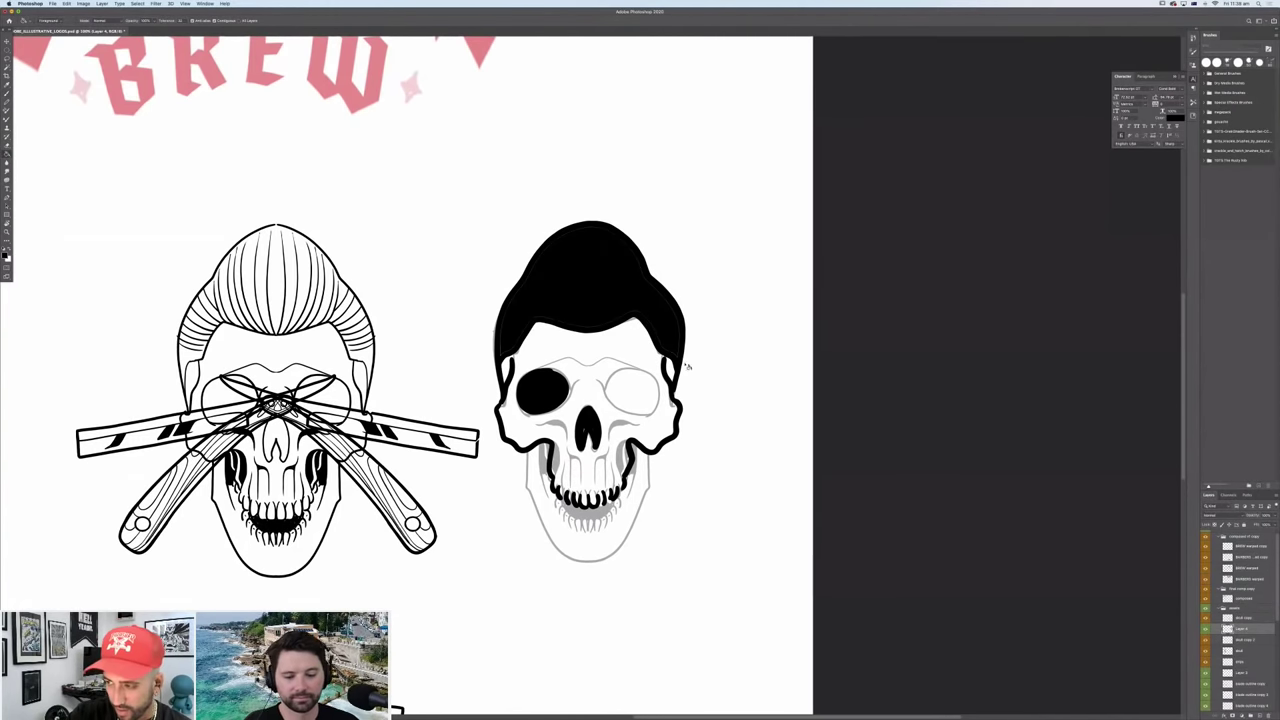
pyautogui.press('b')
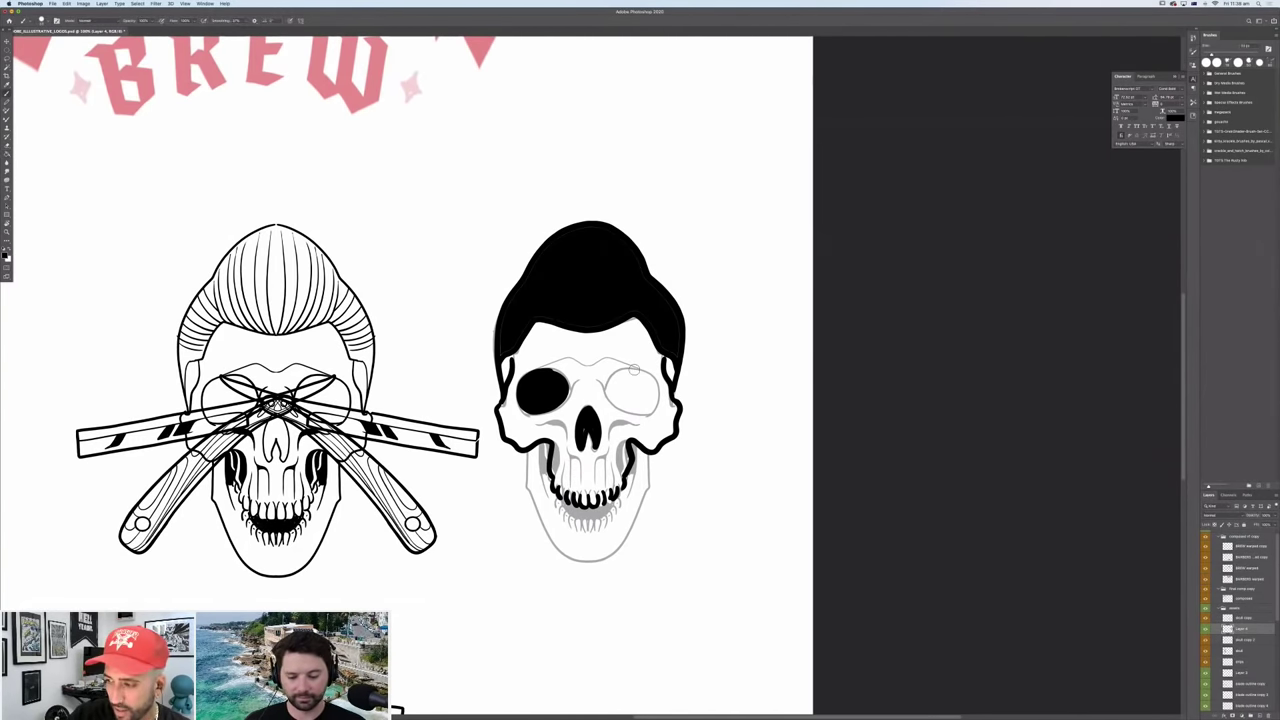
pyautogui.moveTo(634, 370)
pyautogui.mouseDown()
pyautogui.moveTo(616, 404)
pyautogui.moveTo(648, 410)
pyautogui.moveTo(624, 377)
pyautogui.moveTo(650, 385)
pyautogui.moveTo(645, 405)
pyautogui.mouseUp()
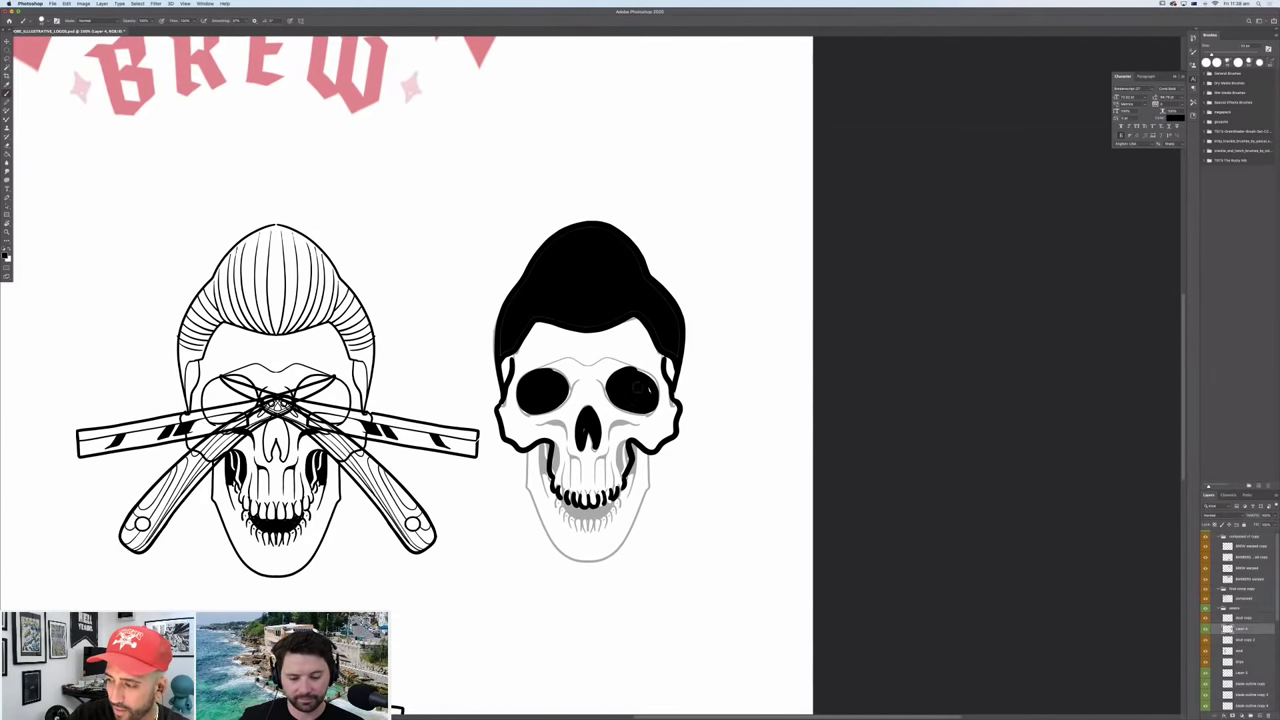
# Hide the razor layers that cross the small line-art skull.
pyautogui.press('v')
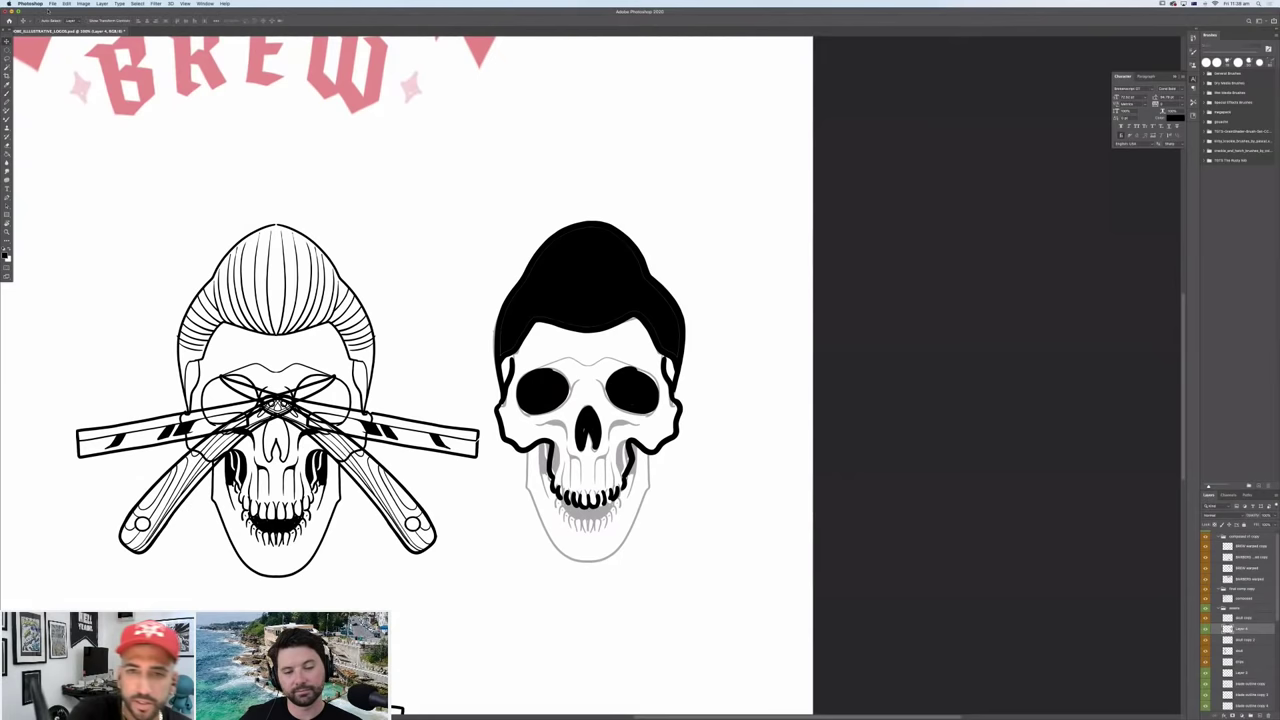
pyautogui.click(483, 453)
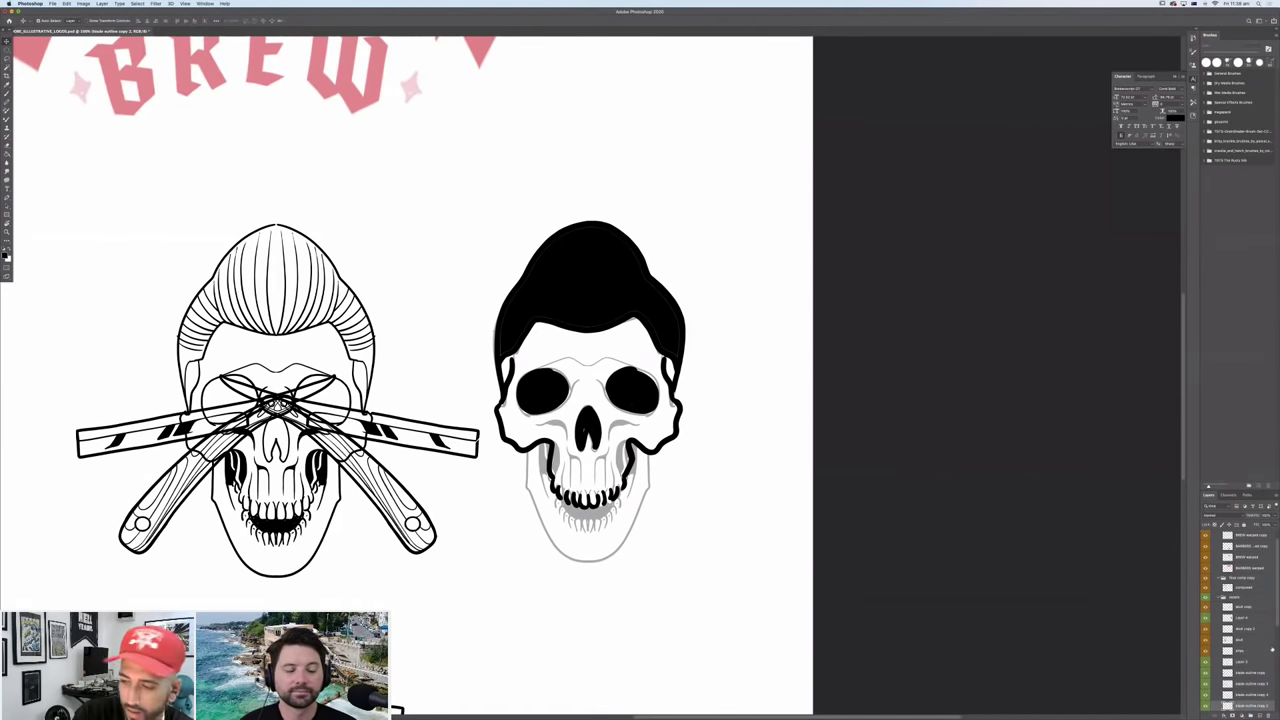
pyautogui.click(1205, 706)
pyautogui.click(1205, 706)
pyautogui.click(1205, 706)
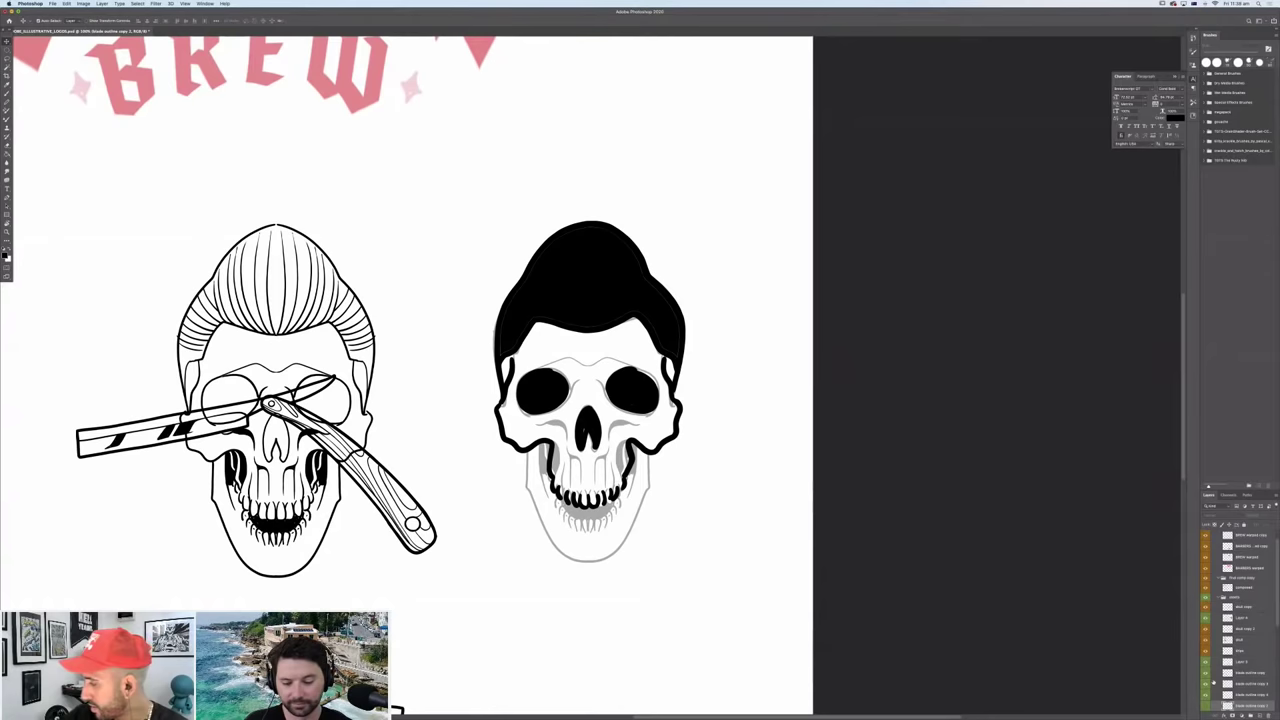
pyautogui.scroll(-2, 1214, 682)
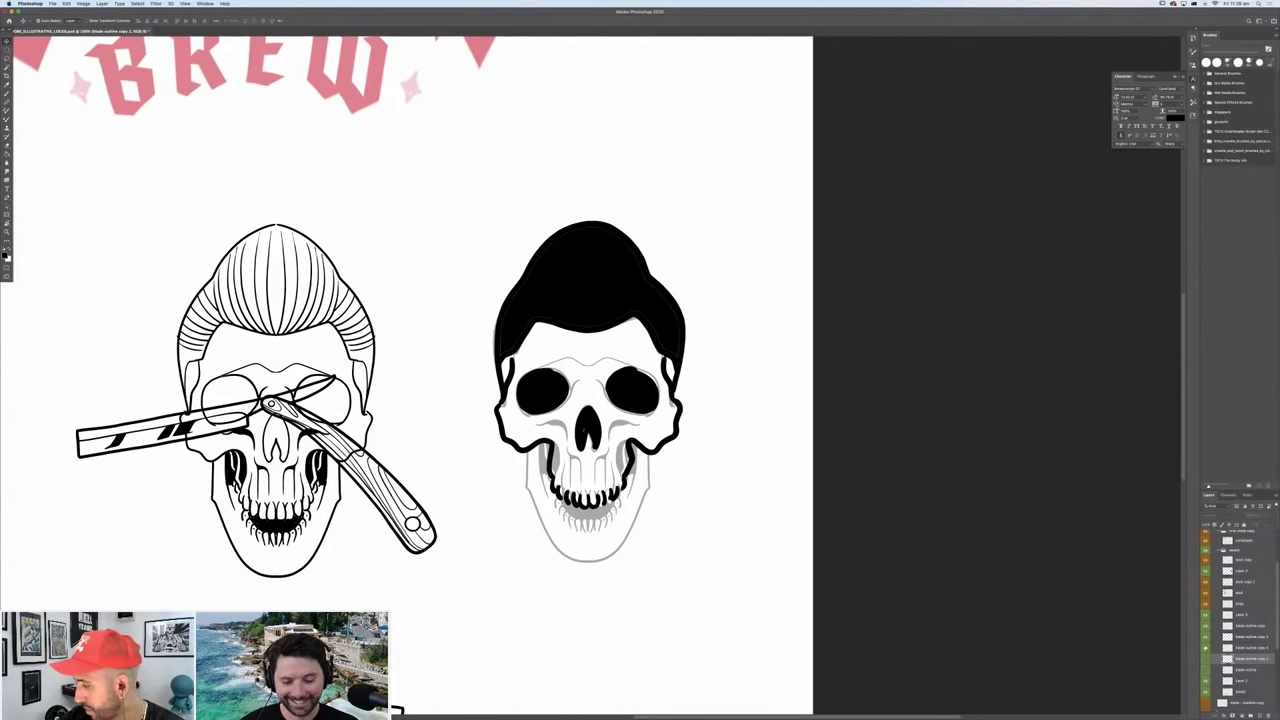
pyautogui.click(1205, 648)
pyautogui.click(1205, 638)
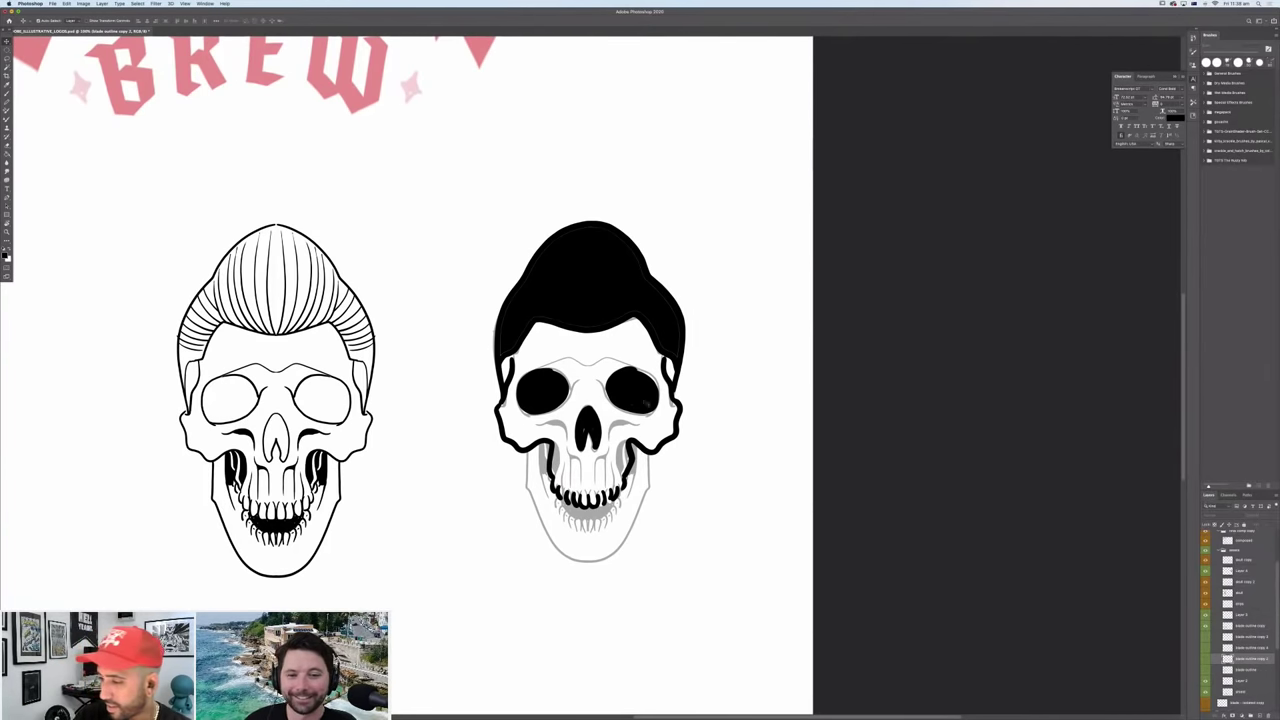
# Paint the cheek hollows beside the traced skull's upper teeth solid black.
pyautogui.moveTo(651, 305); pyautogui.dragTo(659, 284)
pyautogui.press('super+z')
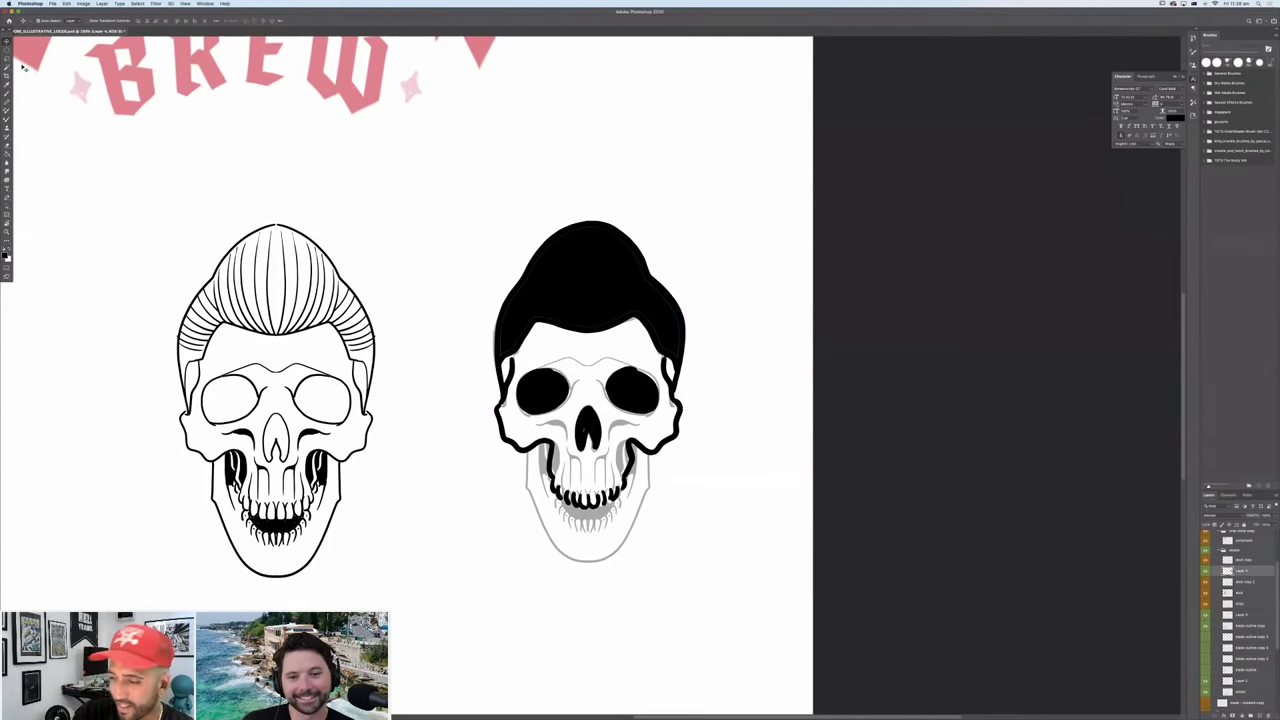
pyautogui.press('b')
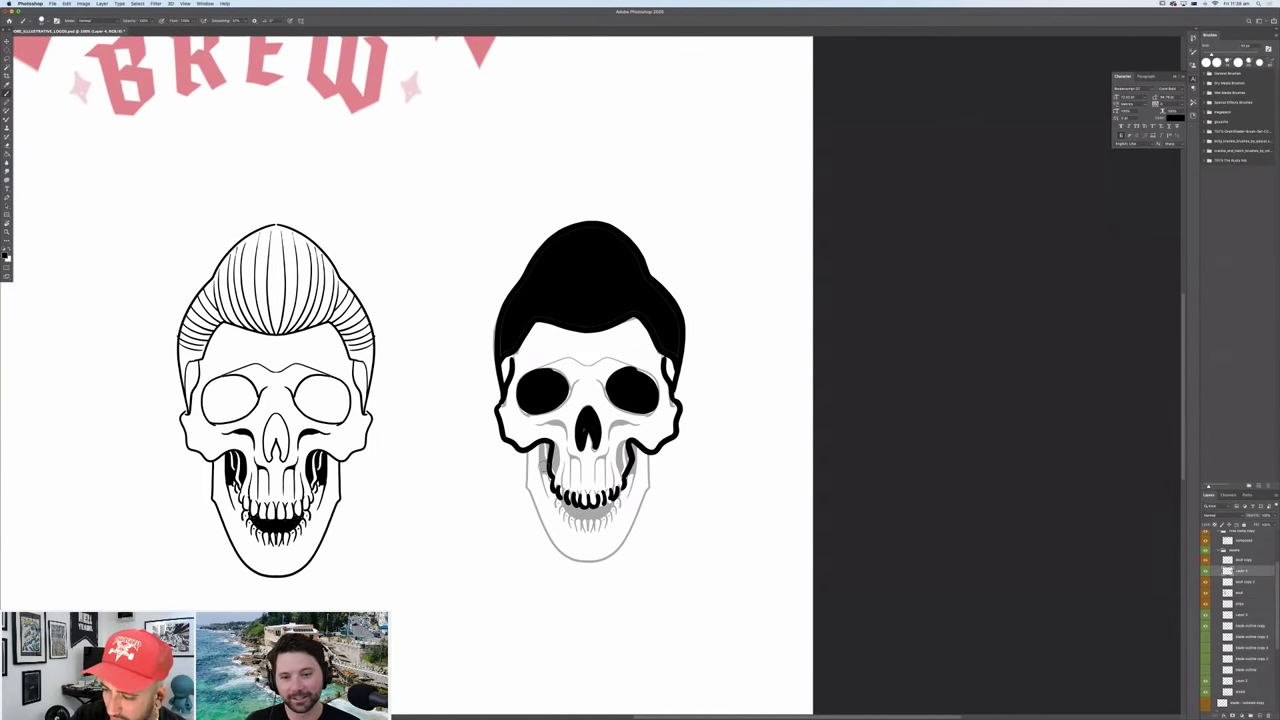
pyautogui.click(1204, 572)
pyautogui.click(1204, 572)
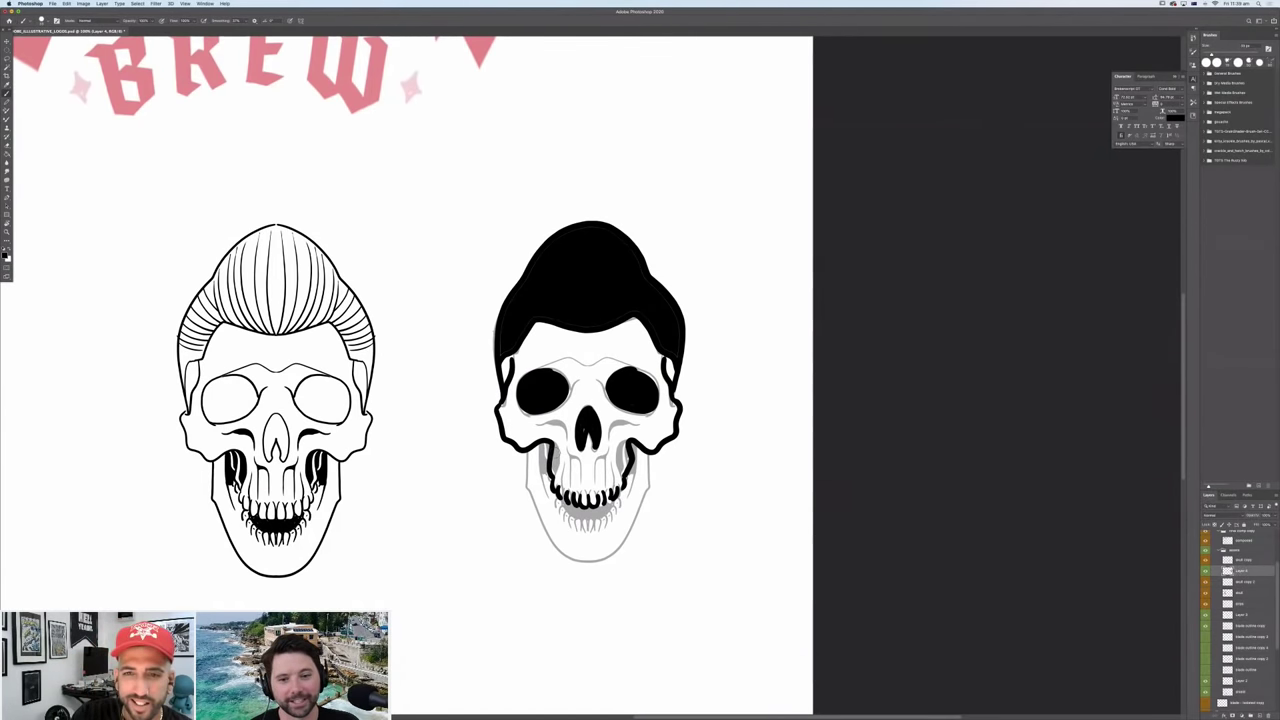
pyautogui.moveTo(542, 442)
pyautogui.mouseDown()
pyautogui.moveTo(546, 472)
pyautogui.moveTo(548, 454)
pyautogui.mouseUp()
pyautogui.moveTo(632, 440); pyautogui.dragTo(634, 466)
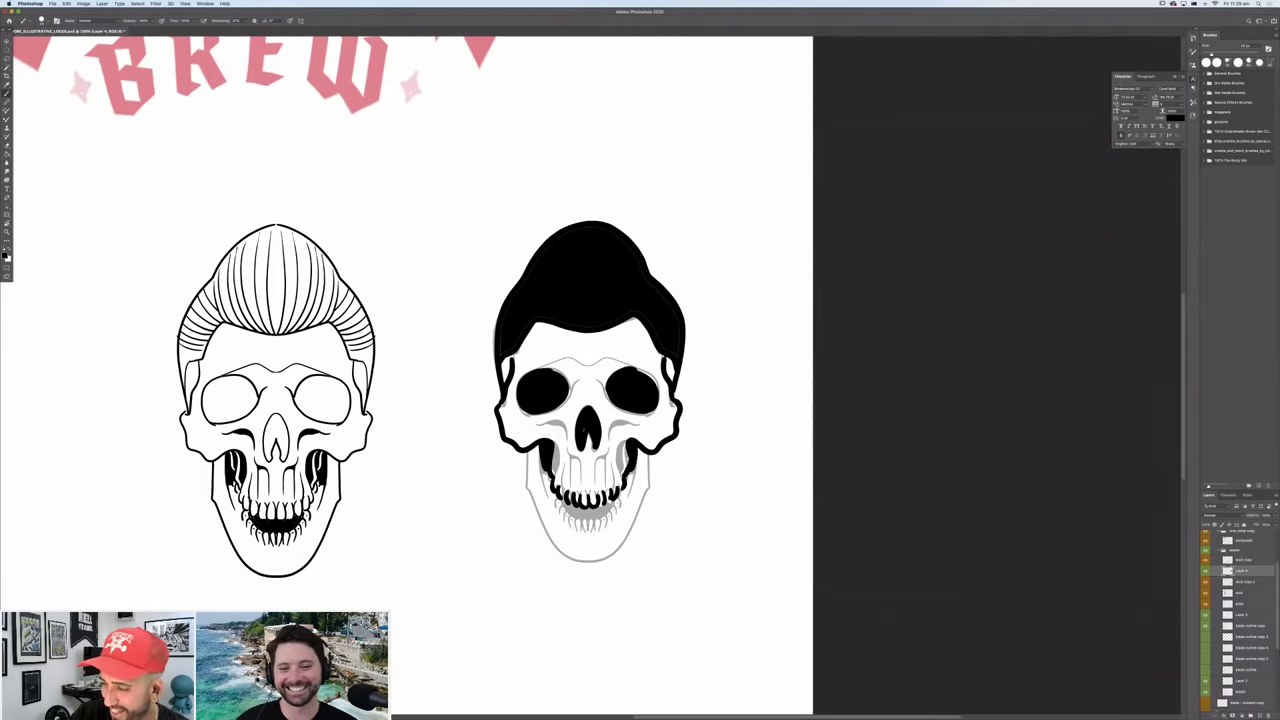
# Ink a thick black outline around the traced skull's lower jaw and fill the mouth around the lower teeth.
pyautogui.moveTo(523, 452)
pyautogui.mouseDown()
pyautogui.moveTo(527, 492)
pyautogui.moveTo(568, 557)
pyautogui.moveTo(601, 561)
pyautogui.moveTo(638, 514)
pyautogui.moveTo(650, 444)
pyautogui.mouseUp()
pyautogui.moveTo(556, 502)
pyautogui.mouseDown()
pyautogui.moveTo(586, 530)
pyautogui.moveTo(621, 505)
pyautogui.moveTo(576, 514)
pyautogui.moveTo(611, 504)
pyautogui.mouseUp()
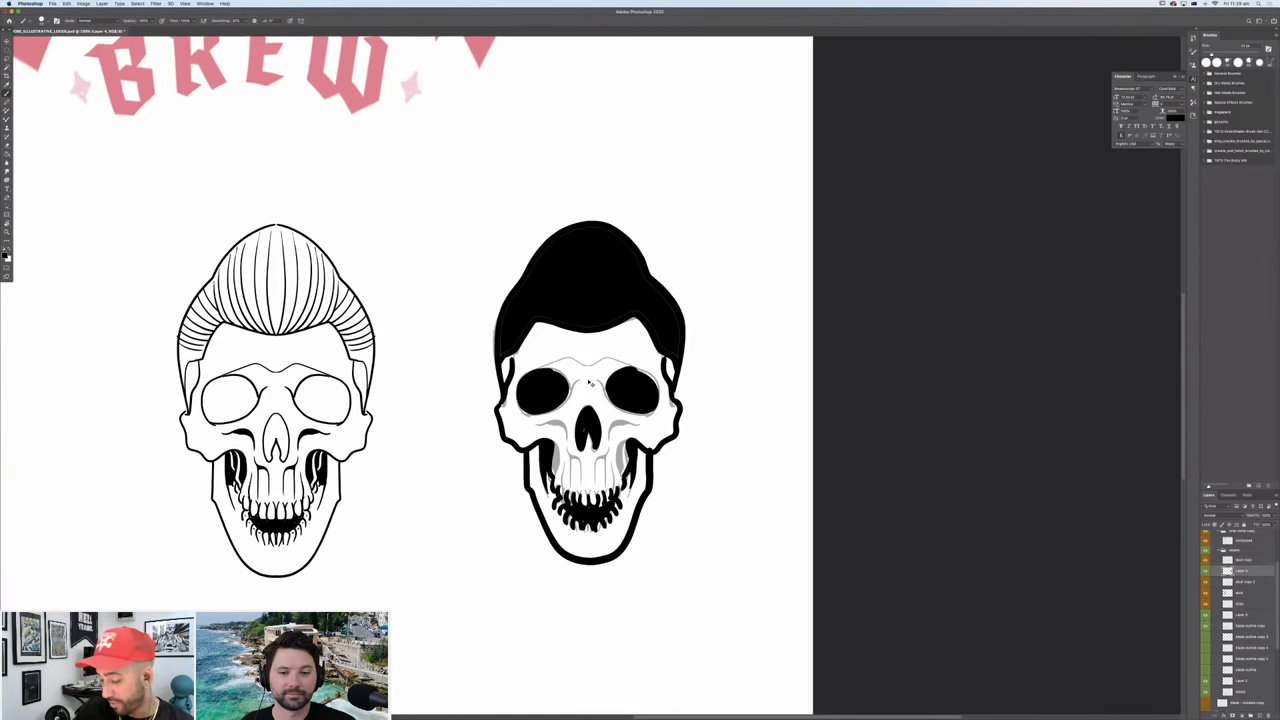
pyautogui.press('super+minus')
pyautogui.press('super+minus')
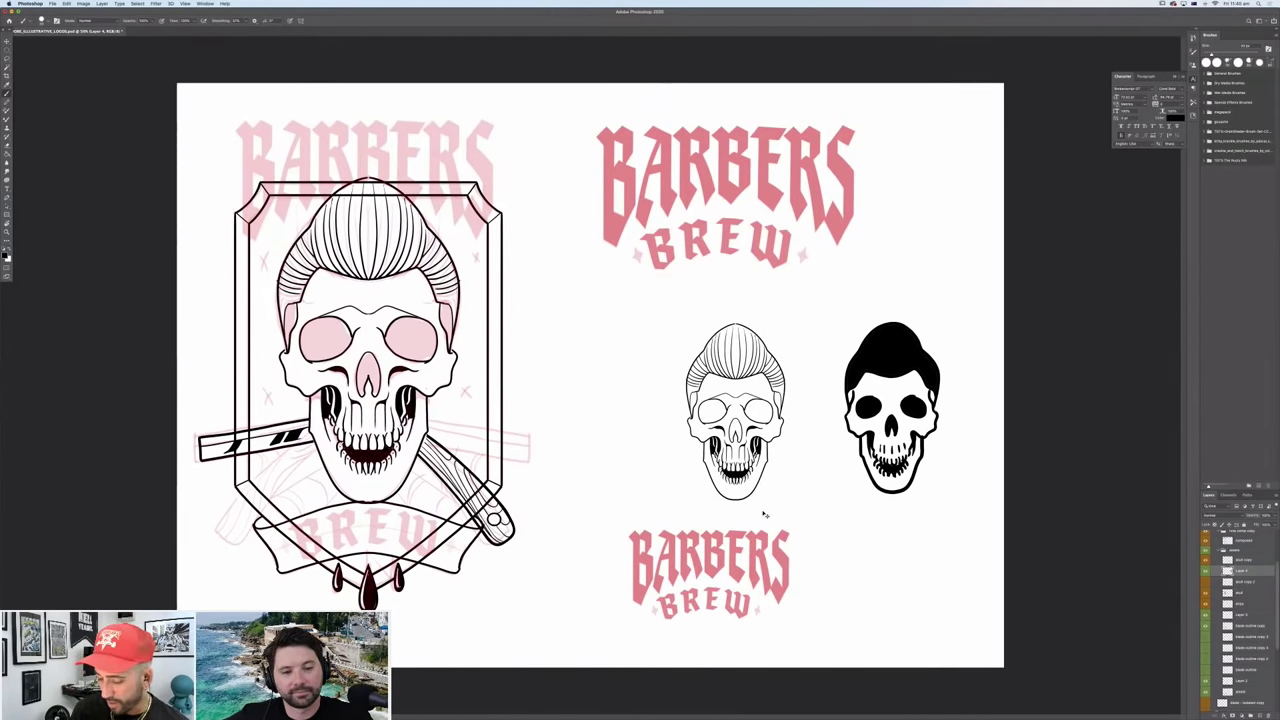
# Show the hidden razor layers again across the badge, the small line-art skull and the small lettering.
pyautogui.press('super+equal')
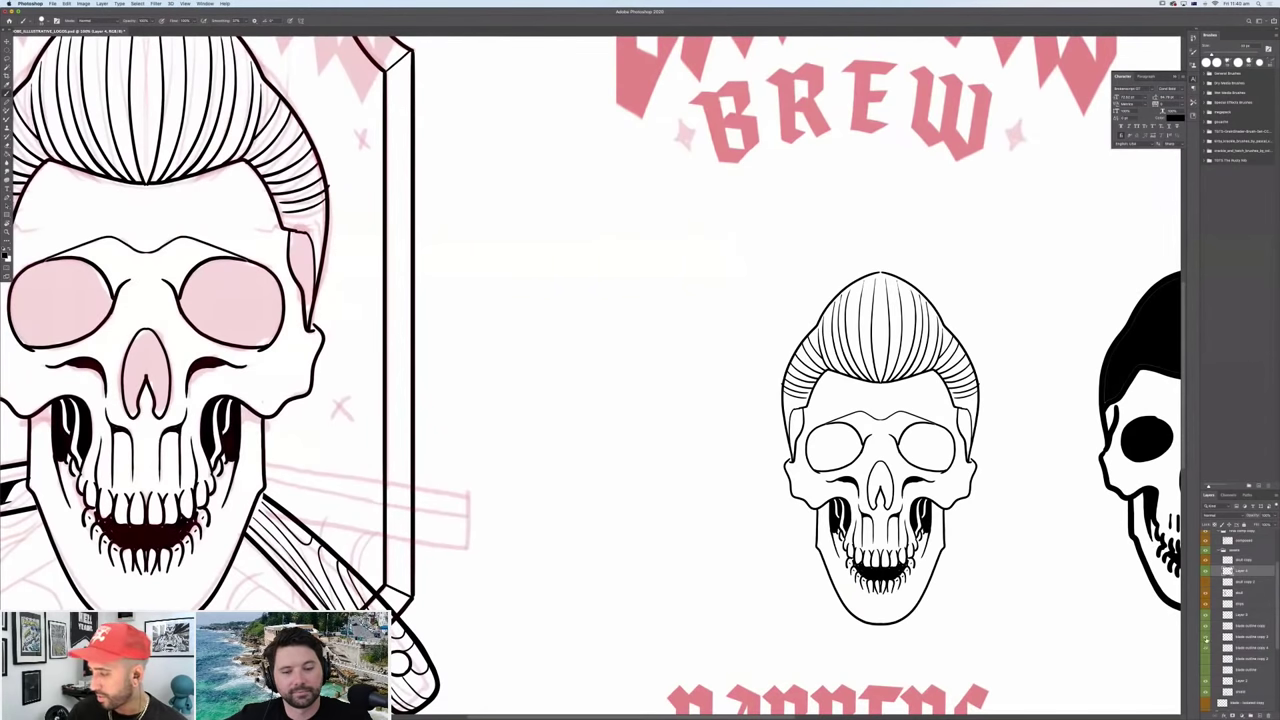
pyautogui.click(1205, 585)
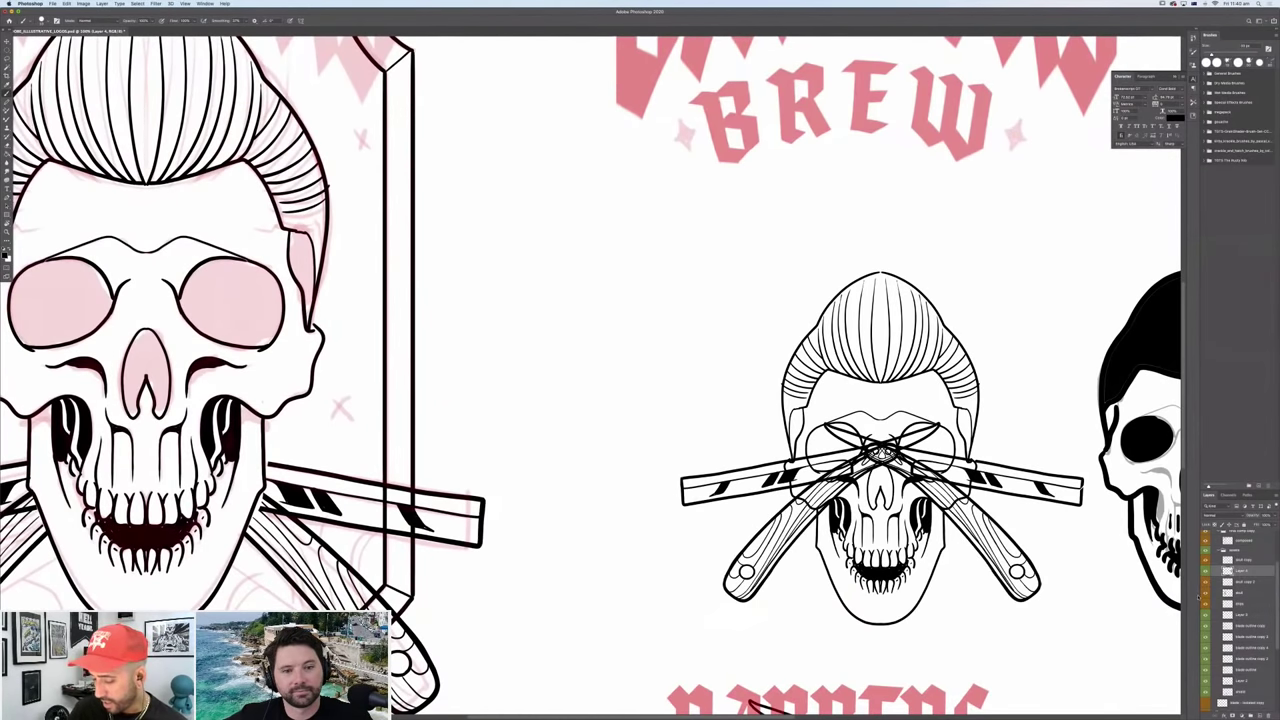
pyautogui.press('XF86AudioRaiseVolume')
pyautogui.press('super+minus')
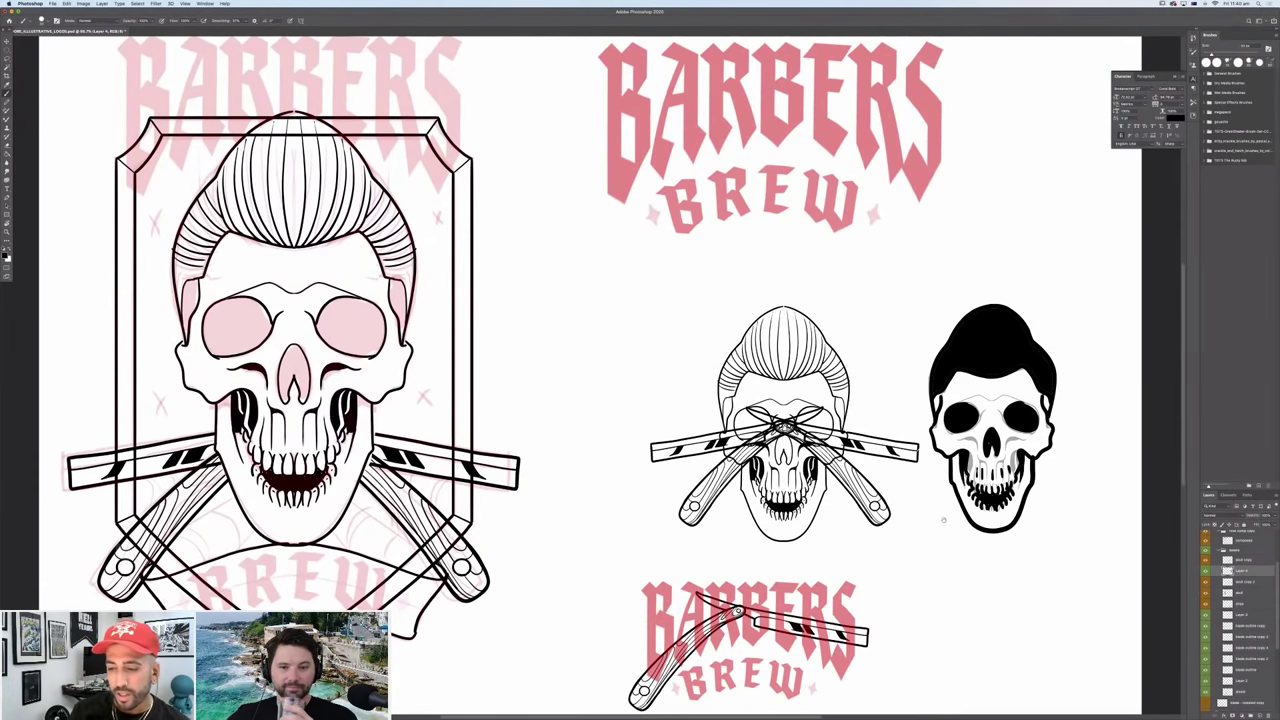
pyautogui.moveTo(826, 583)
pyautogui.mouseDown()
pyautogui.moveTo(714, 583)
pyautogui.moveTo(689, 559)
pyautogui.mouseUp()
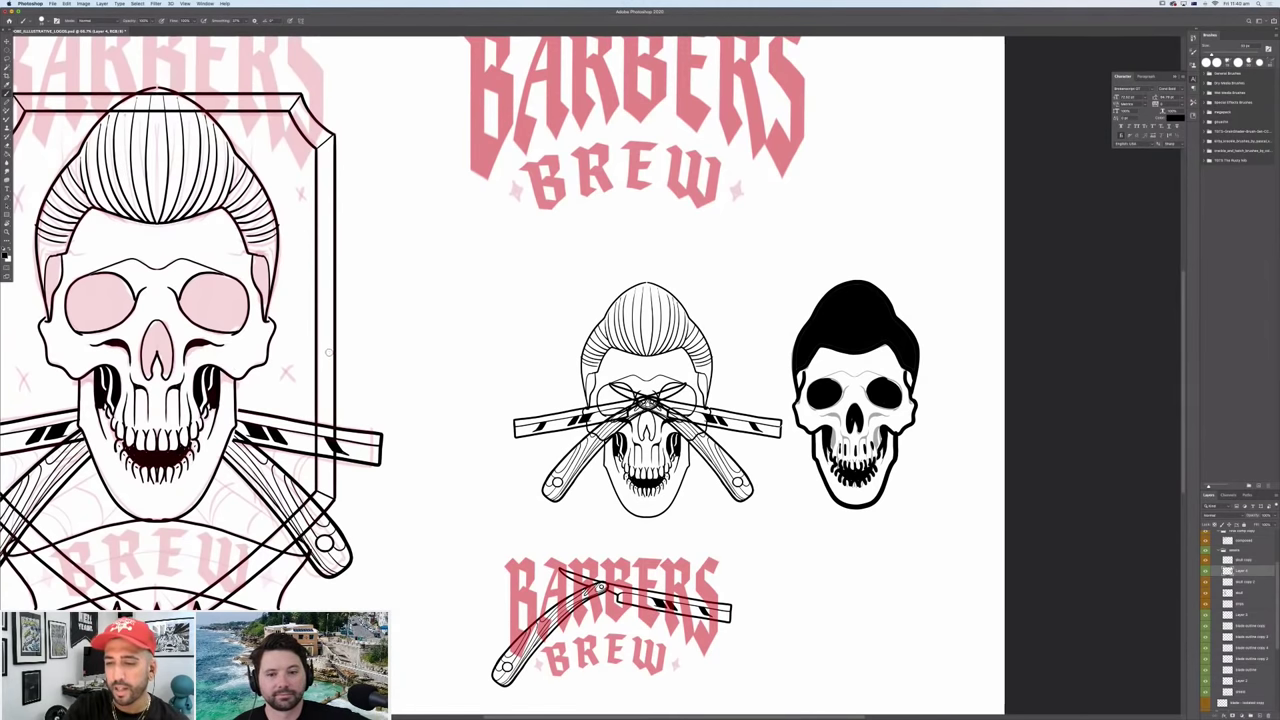
# Move one of the two razors off the small line-art skull into the blank space beneath the large lettering.
pyautogui.press('v')
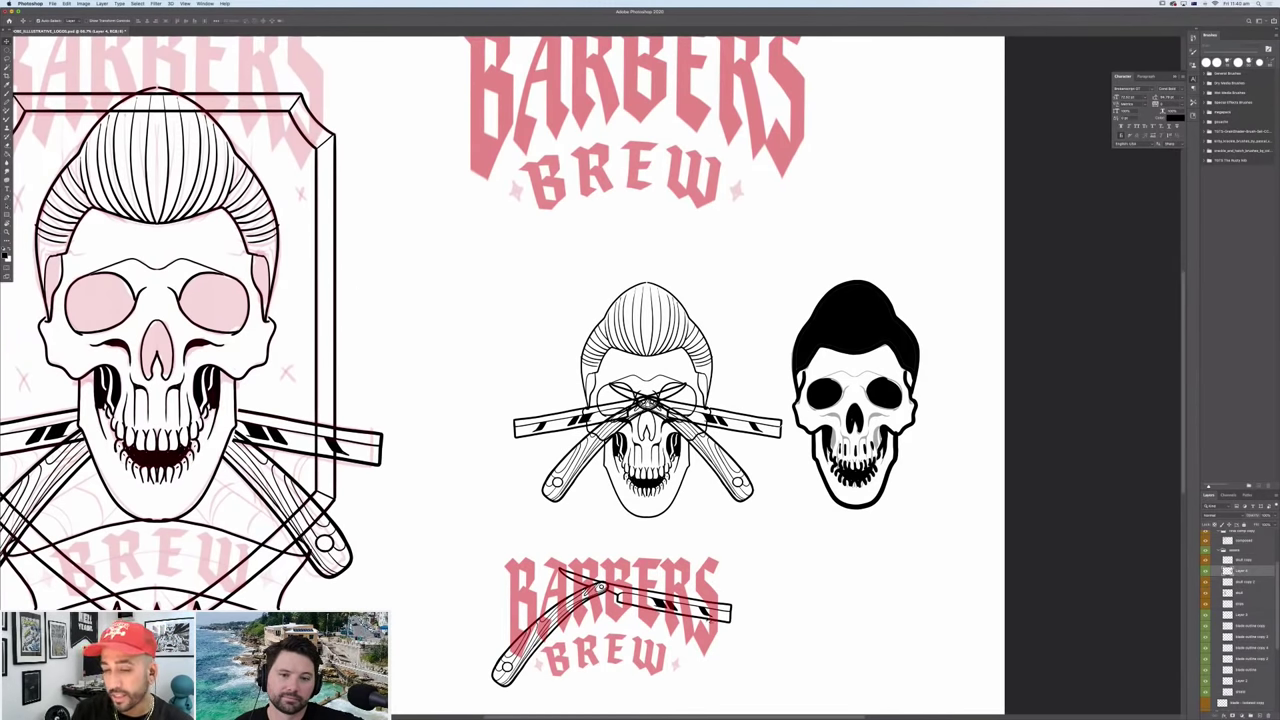
pyautogui.click(539, 661)
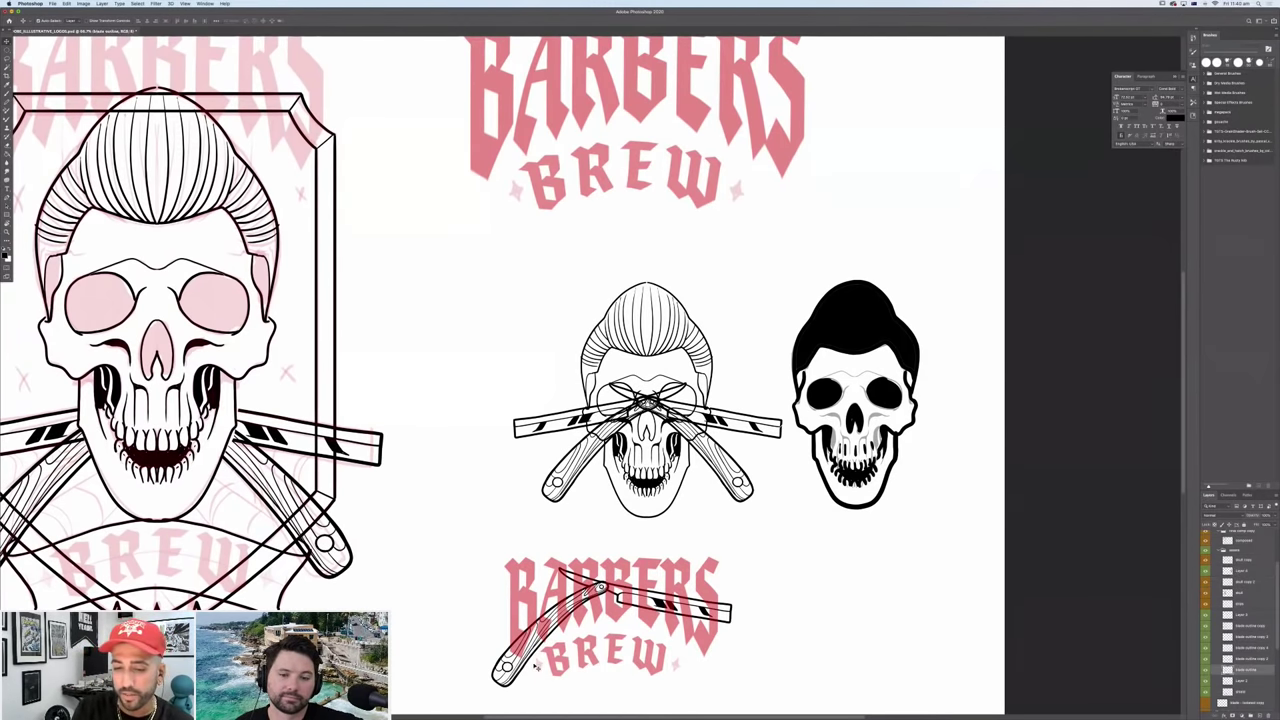
pyautogui.click(720, 470)
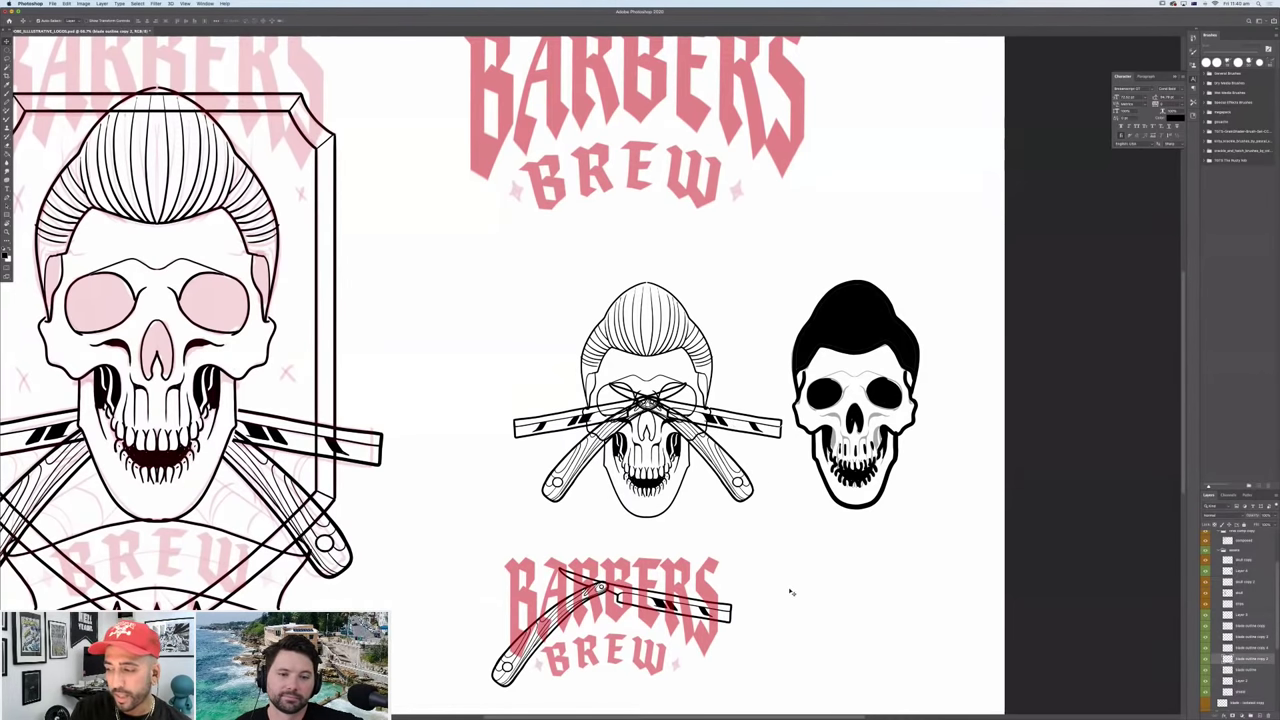
pyautogui.moveTo(644, 387); pyautogui.dragTo(820, 164)
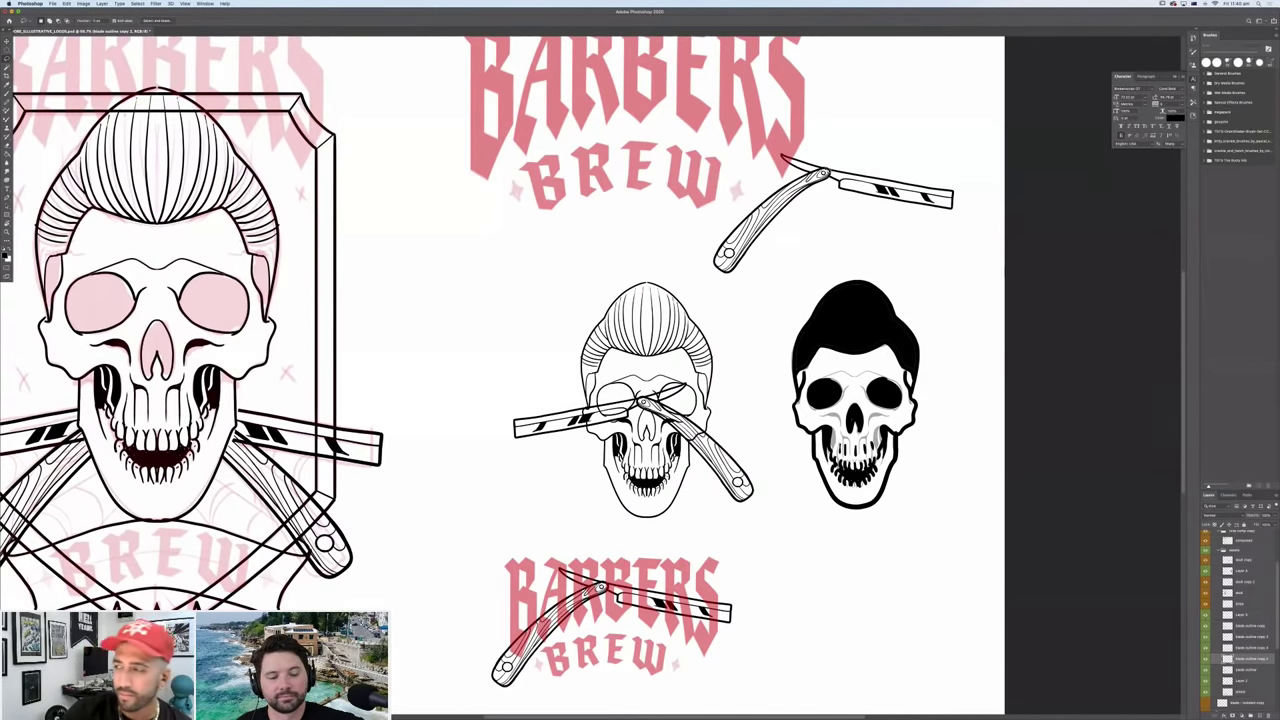
# Select only the separated razor's handle, rotate it to hang more steeply from the pivot, and deselect it.
pyautogui.moveTo(808, 172)
pyautogui.mouseDown()
pyautogui.moveTo(708, 277)
pyautogui.moveTo(791, 241)
pyautogui.moveTo(832, 182)
pyautogui.moveTo(831, 129)
pyautogui.moveTo(817, 123)
pyautogui.moveTo(806, 252)
pyautogui.moveTo(828, 298)
pyautogui.mouseUp()
pyautogui.hotkey('ctrl', 't')
pyautogui.moveTo(800, 225); pyautogui.dragTo(798, 241)
pyautogui.press('Return')
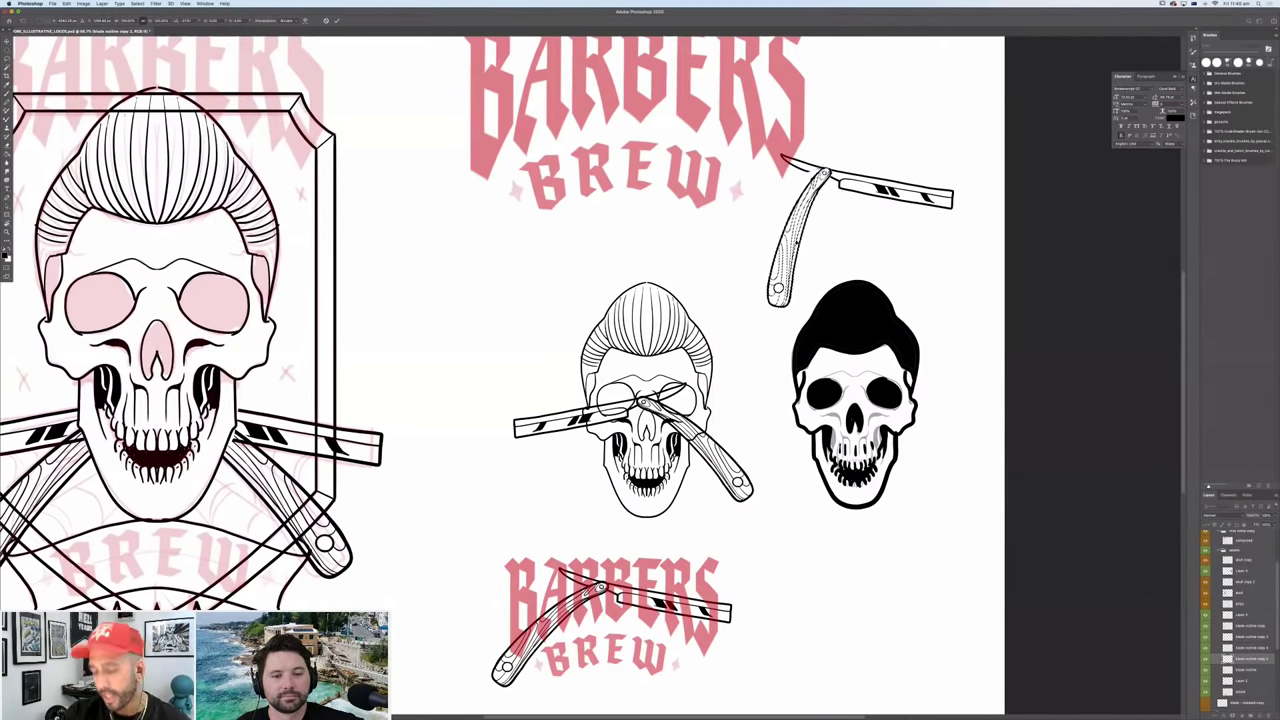
pyautogui.press('super+d')
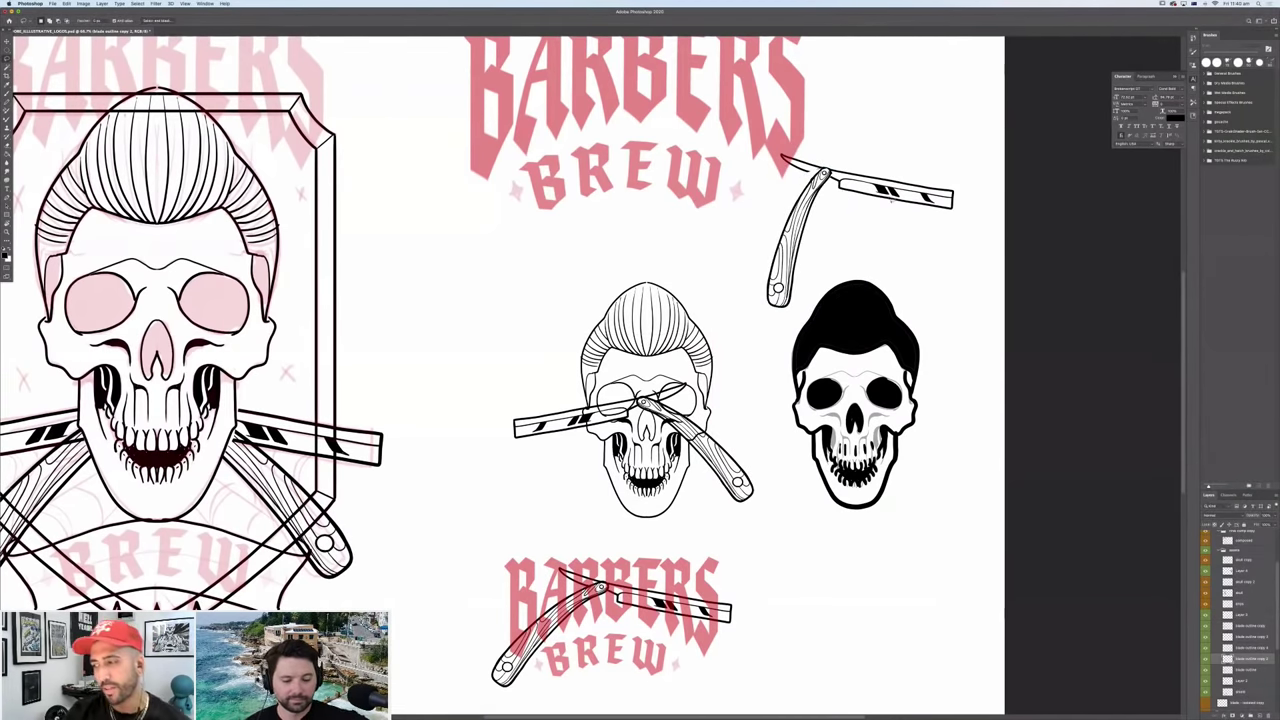
# Move the adjusted razor into the blank space between the shield badge and the small line-art skull.
pyautogui.press('v')
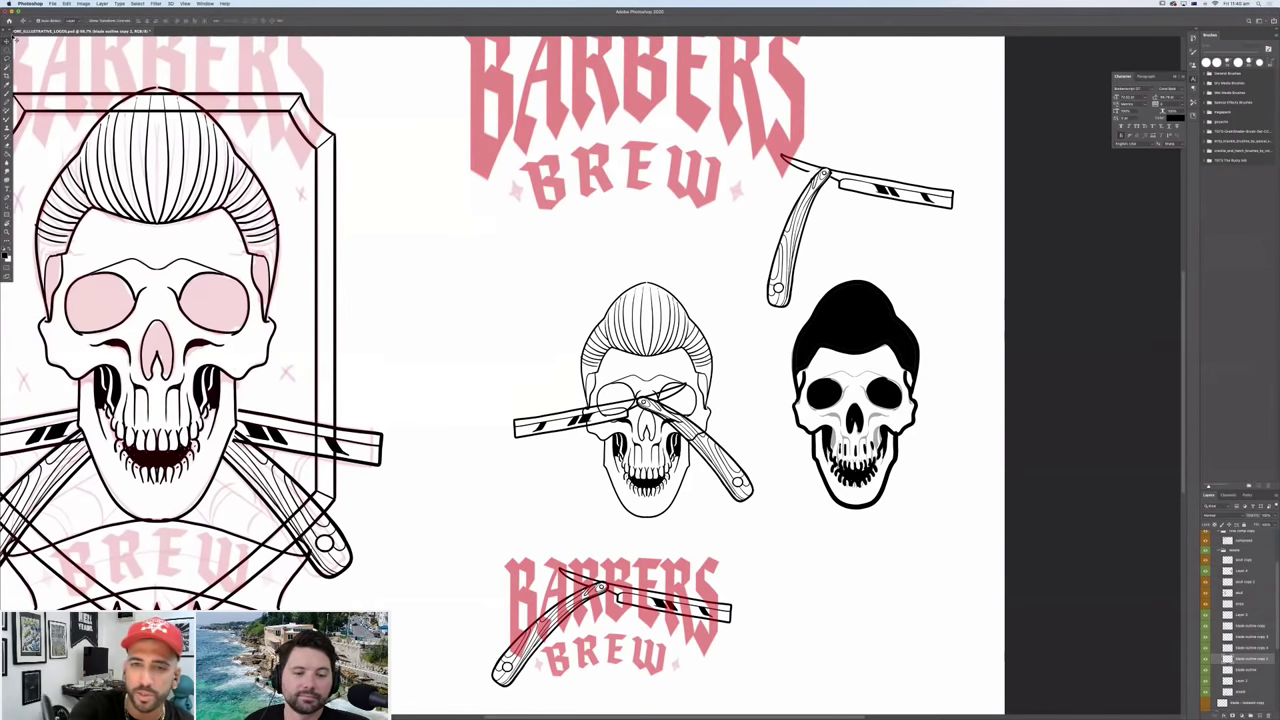
pyautogui.moveTo(890, 192); pyautogui.dragTo(504, 290)
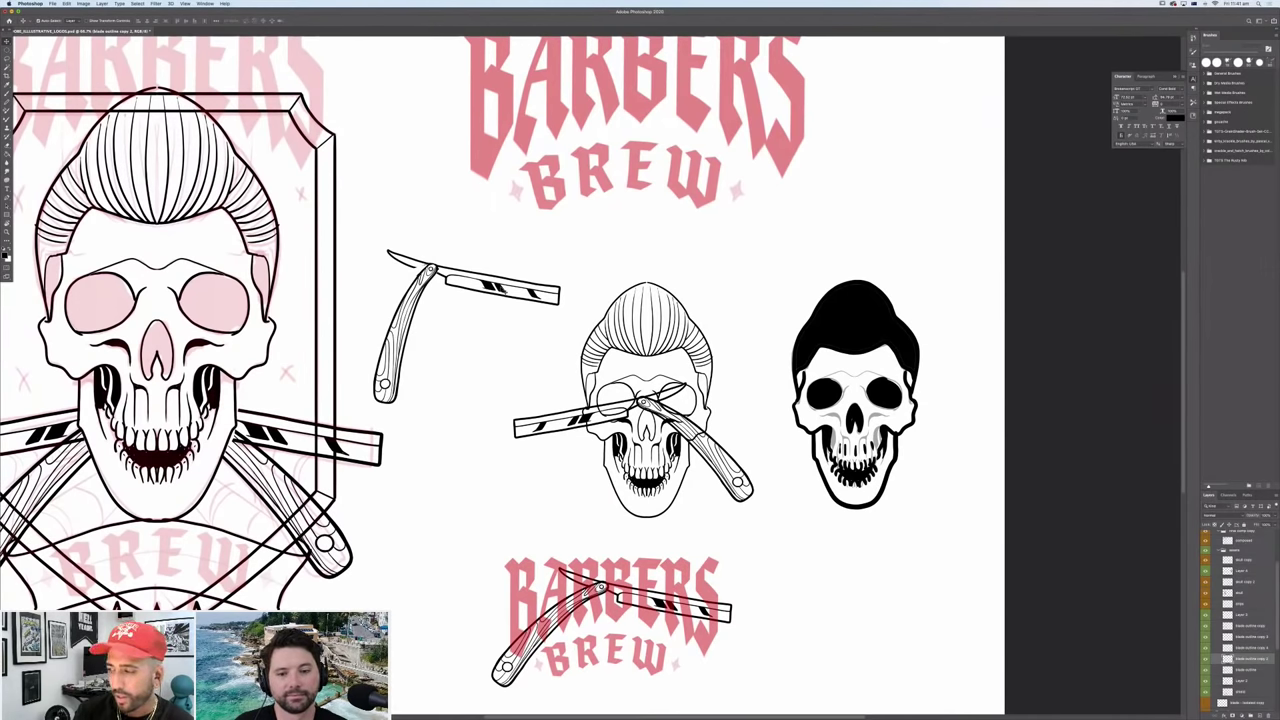
pyautogui.moveTo(474, 477); pyautogui.dragTo(653, 512)
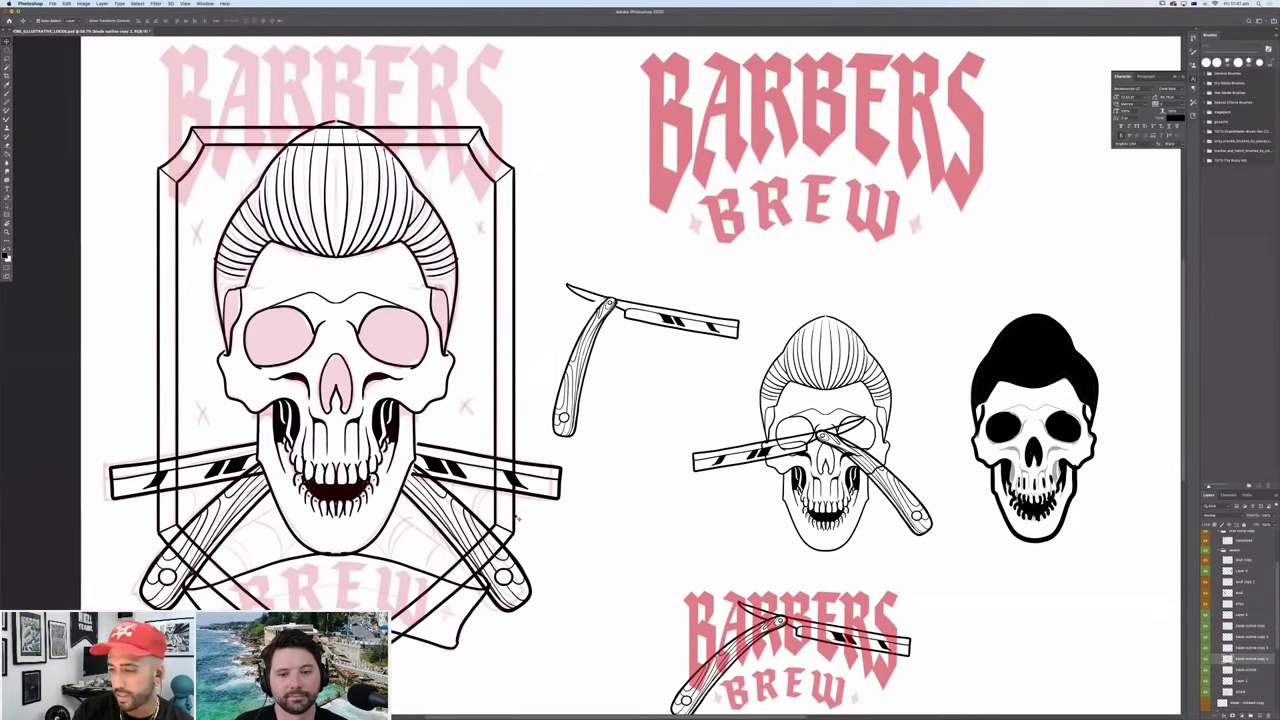
# Hide all the razor, banner and blood-drop layers, leaving the line-art skulls and the shield frame.
pyautogui.click(514, 541)
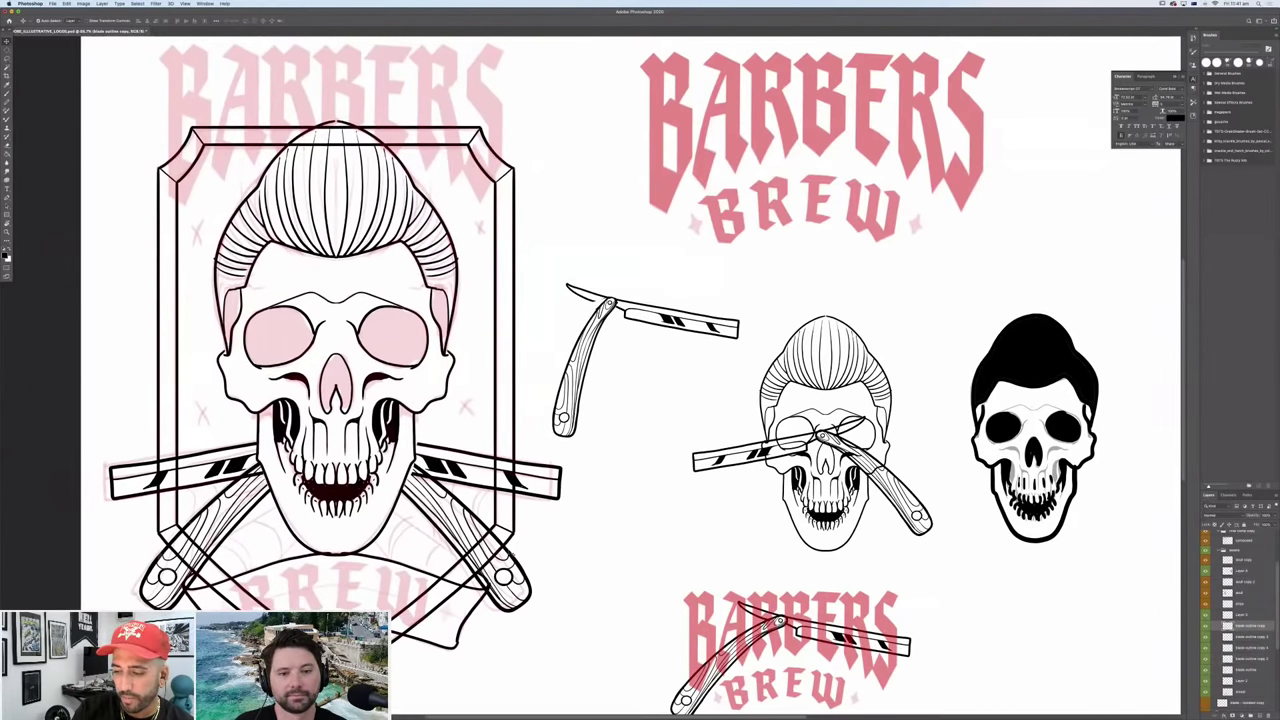
pyautogui.click(1206, 625)
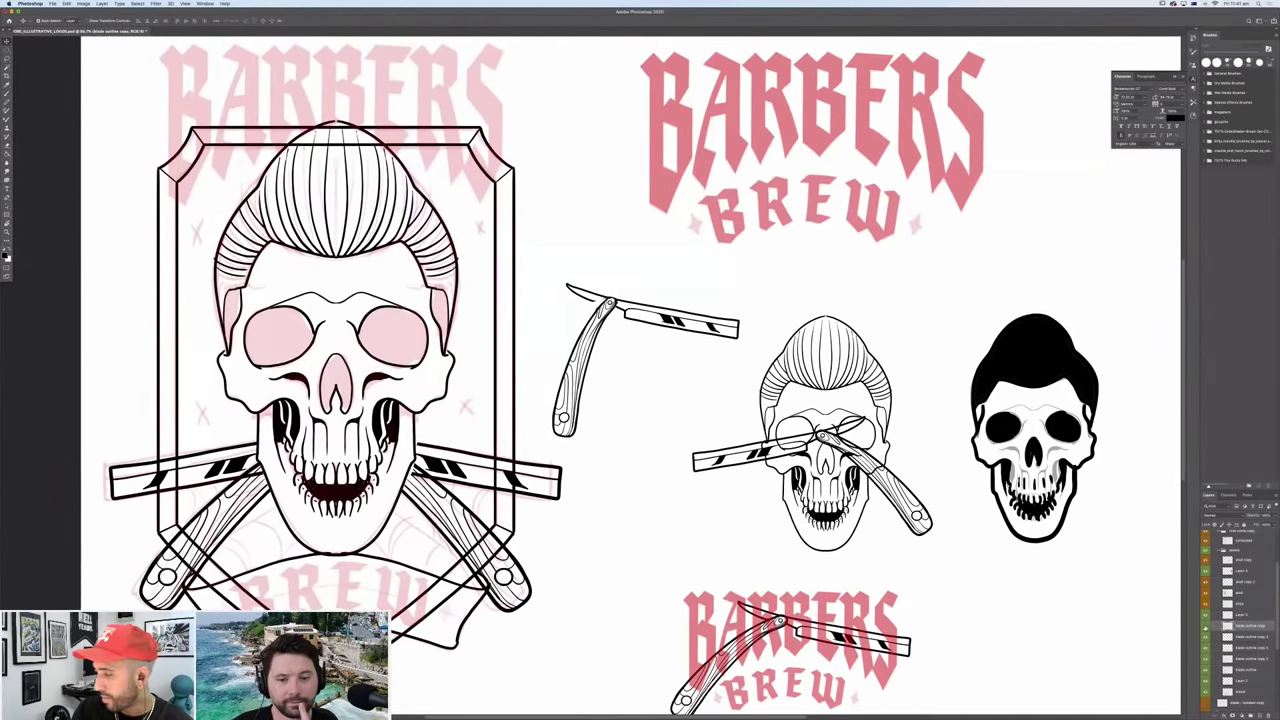
pyautogui.click(1206, 636)
pyautogui.click(1206, 647)
pyautogui.click(1206, 659)
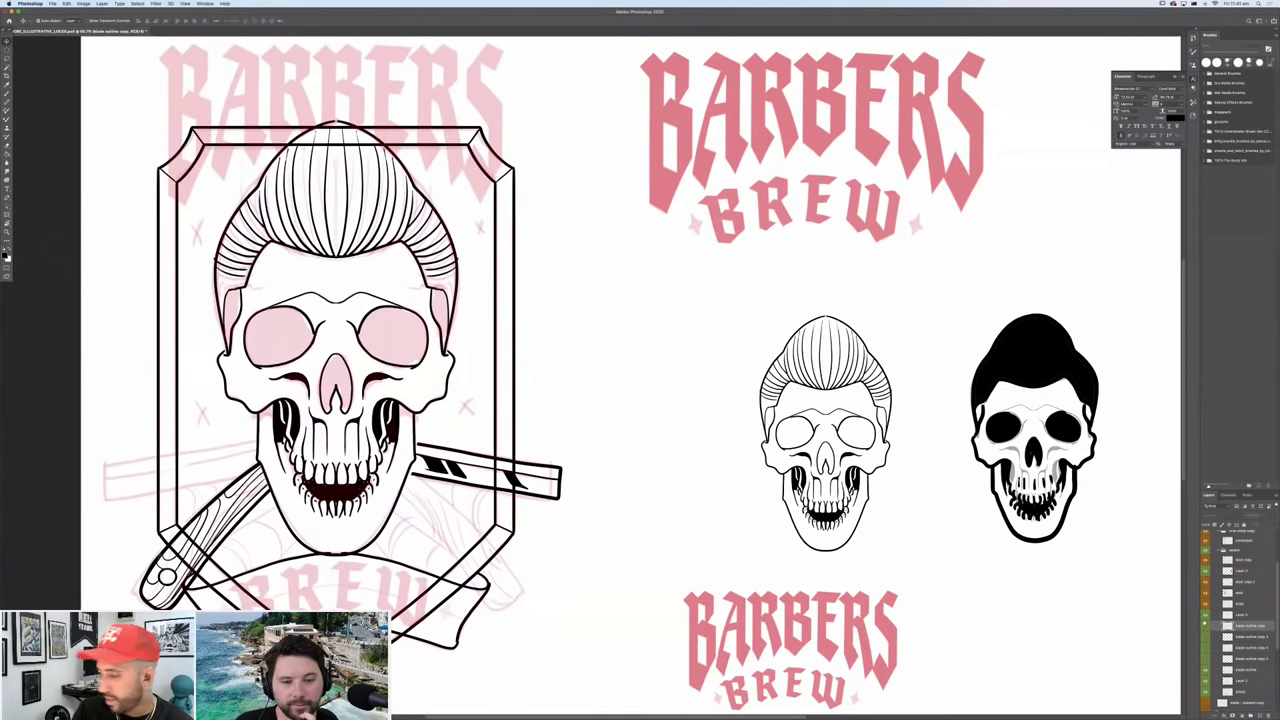
pyautogui.click(1205, 607)
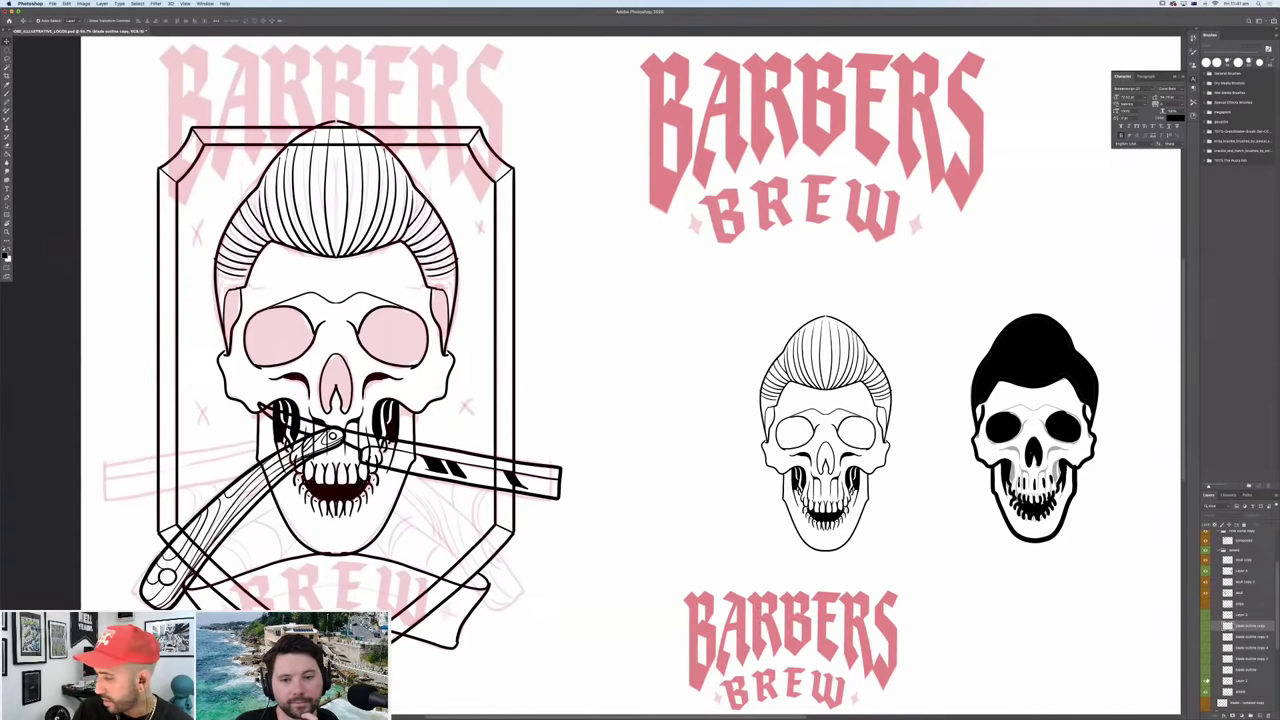
pyautogui.click(1206, 680)
pyautogui.click(1206, 669)
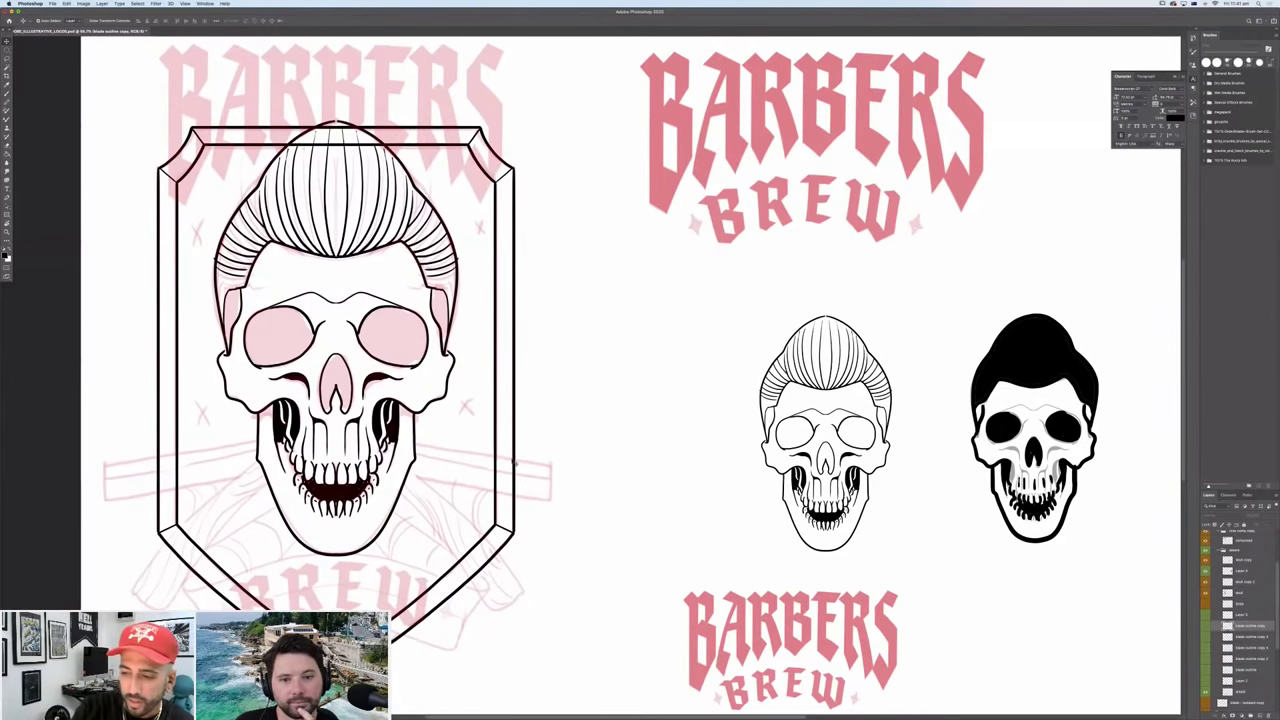
# Add a new layer and ink the long edges of a razor handle running down from the badge skull's jaw.
pyautogui.hscroll(-5, 676, 363)
pyautogui.scroll(2, 676, 363)
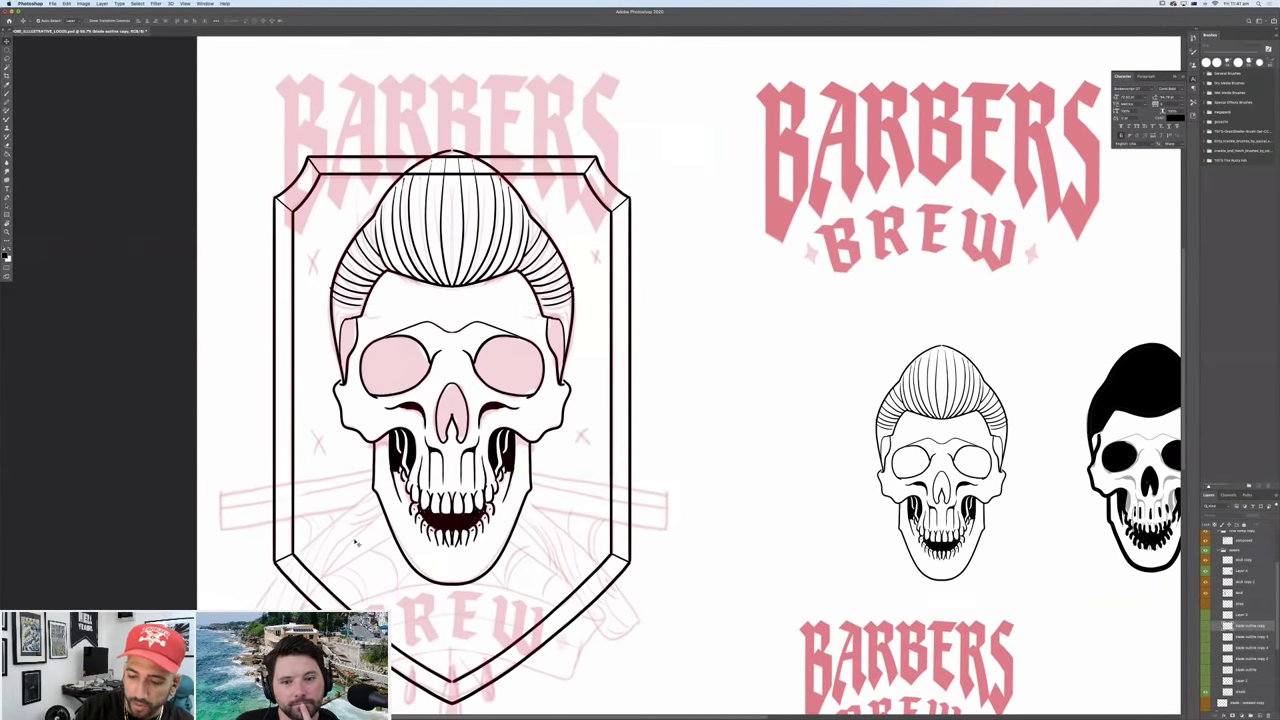
pyautogui.press('b')
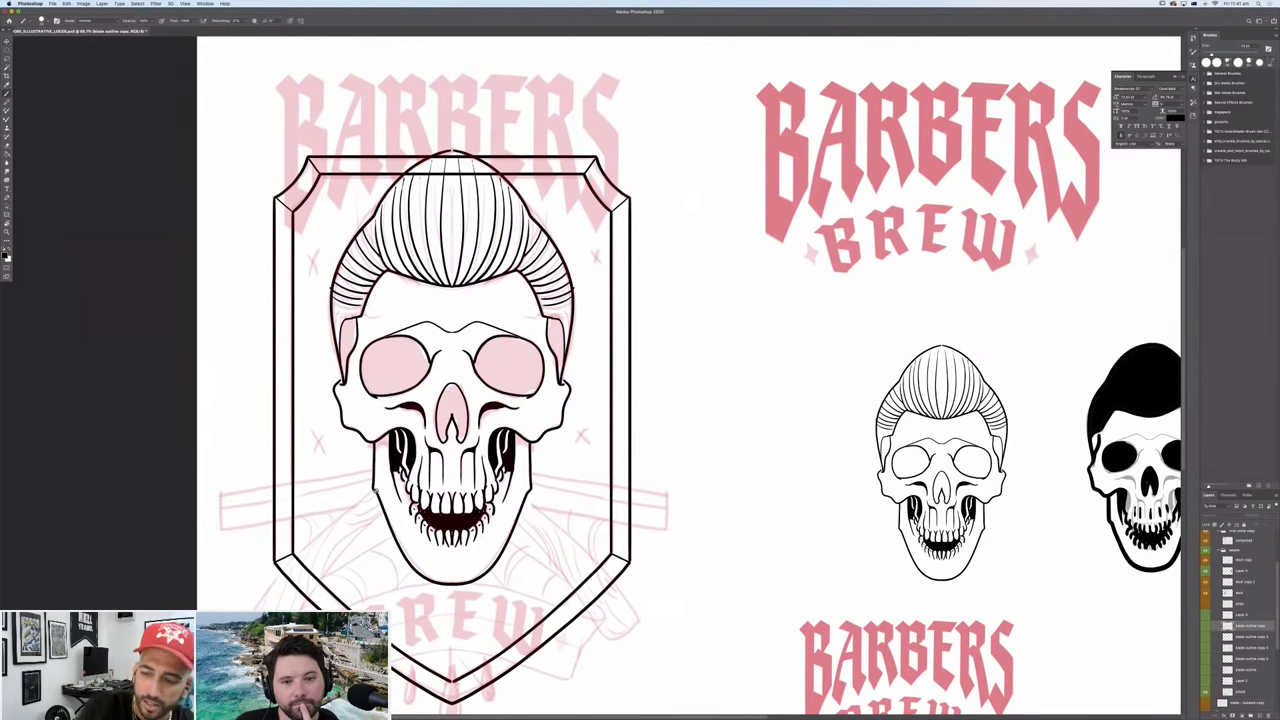
pyautogui.hotkey('ctrl', 'shift', 'alt', 'n')
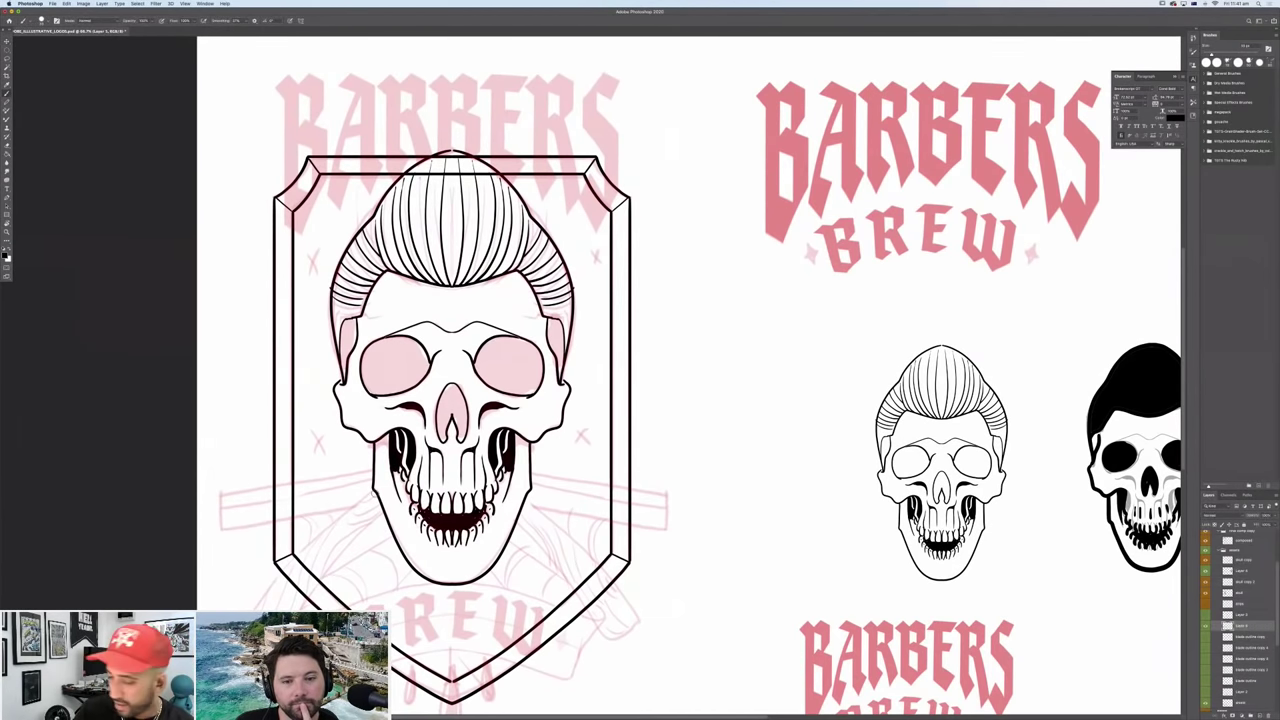
pyautogui.moveTo(372, 490)
pyautogui.mouseDown()
pyautogui.moveTo(252, 606)
pyautogui.moveTo(390, 500)
pyautogui.mouseUp()
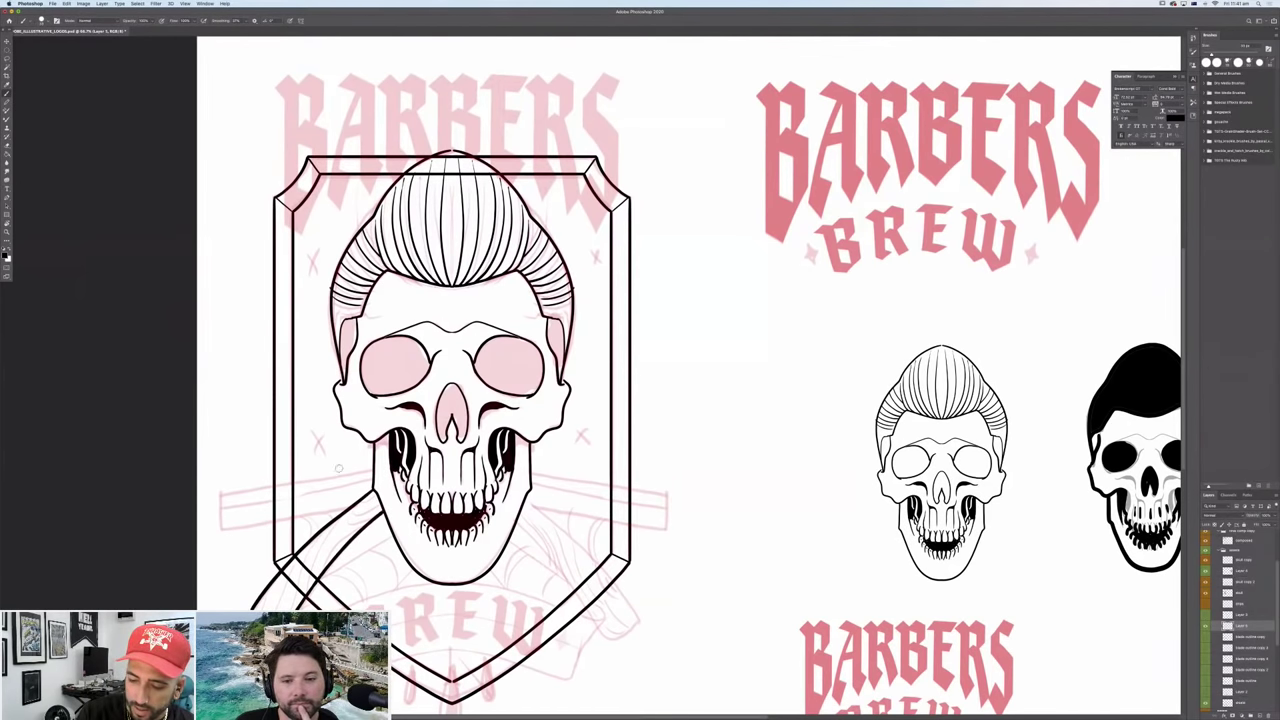
# Ink the razor blade's outline over the pink sketch beside the badge skull's jaw and close the handle's end.
pyautogui.moveTo(221, 492); pyautogui.dragTo(378, 464)
pyautogui.moveTo(221, 493)
pyautogui.mouseDown()
pyautogui.moveTo(223, 525)
pyautogui.moveTo(366, 500)
pyautogui.mouseUp()
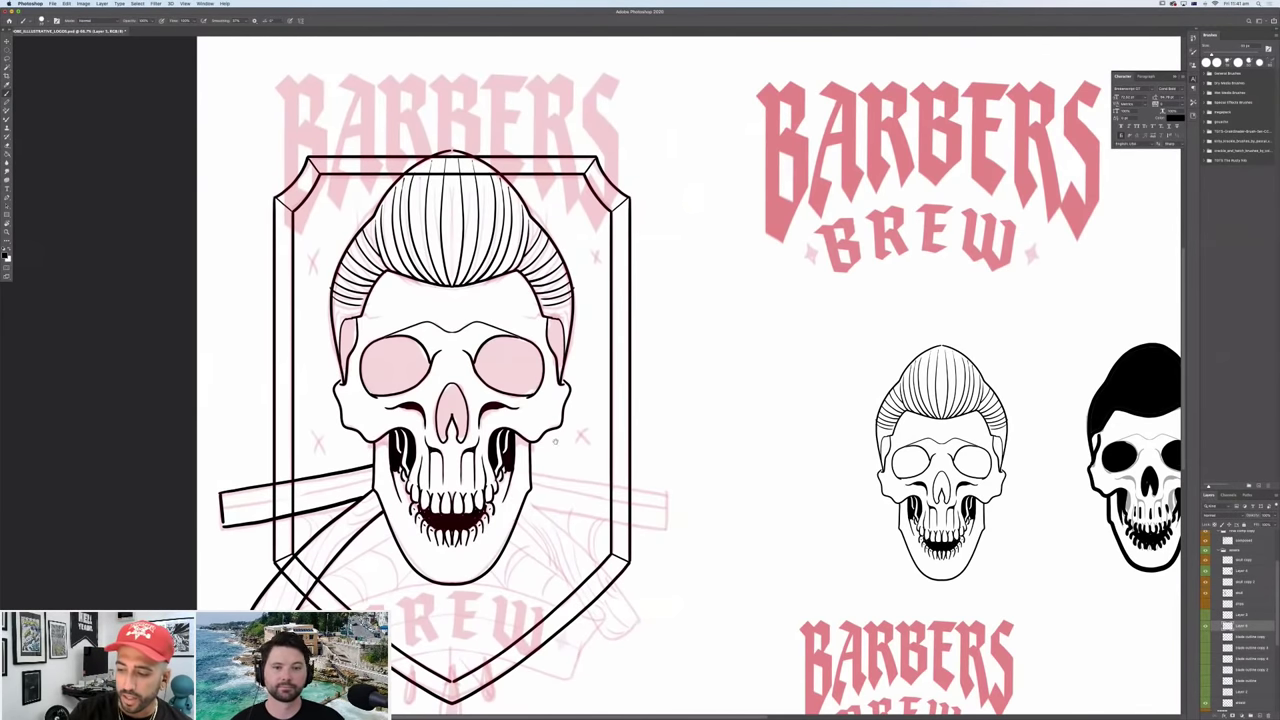
pyautogui.scroll(-2, 555, 442)
pyautogui.hscroll(3, 555, 442)
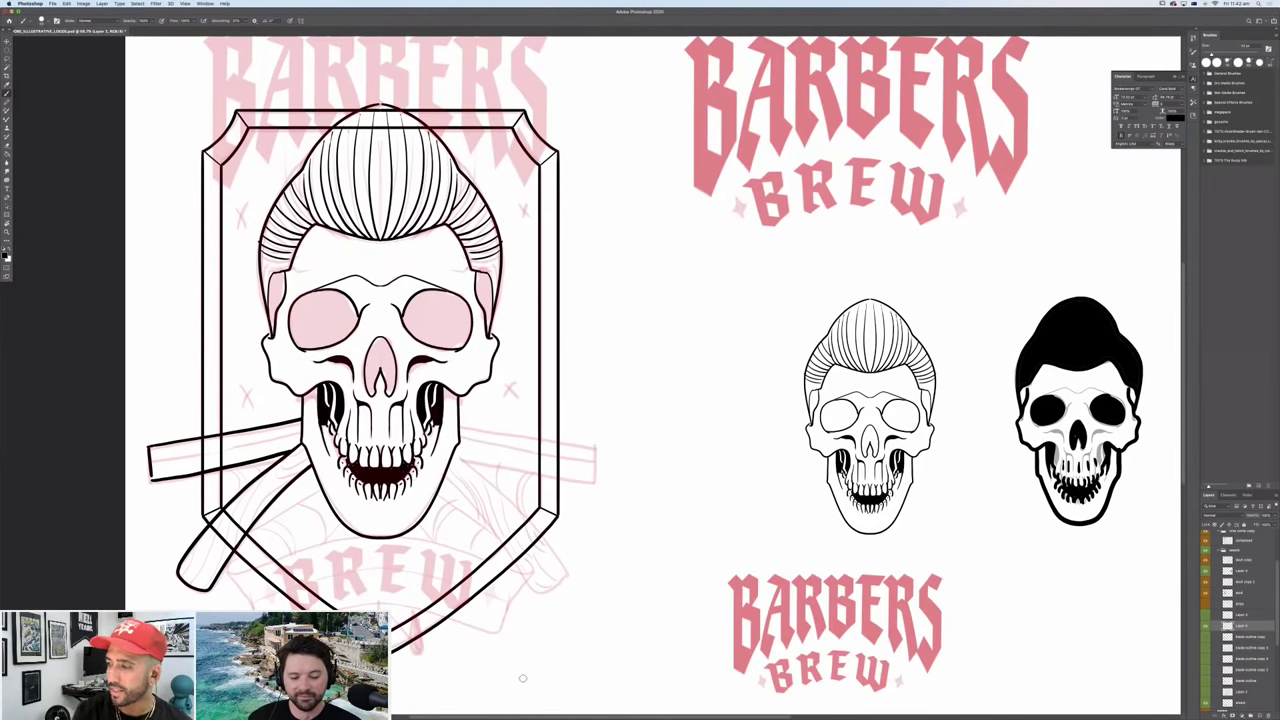
pyautogui.hscroll(-3, 625, 553)
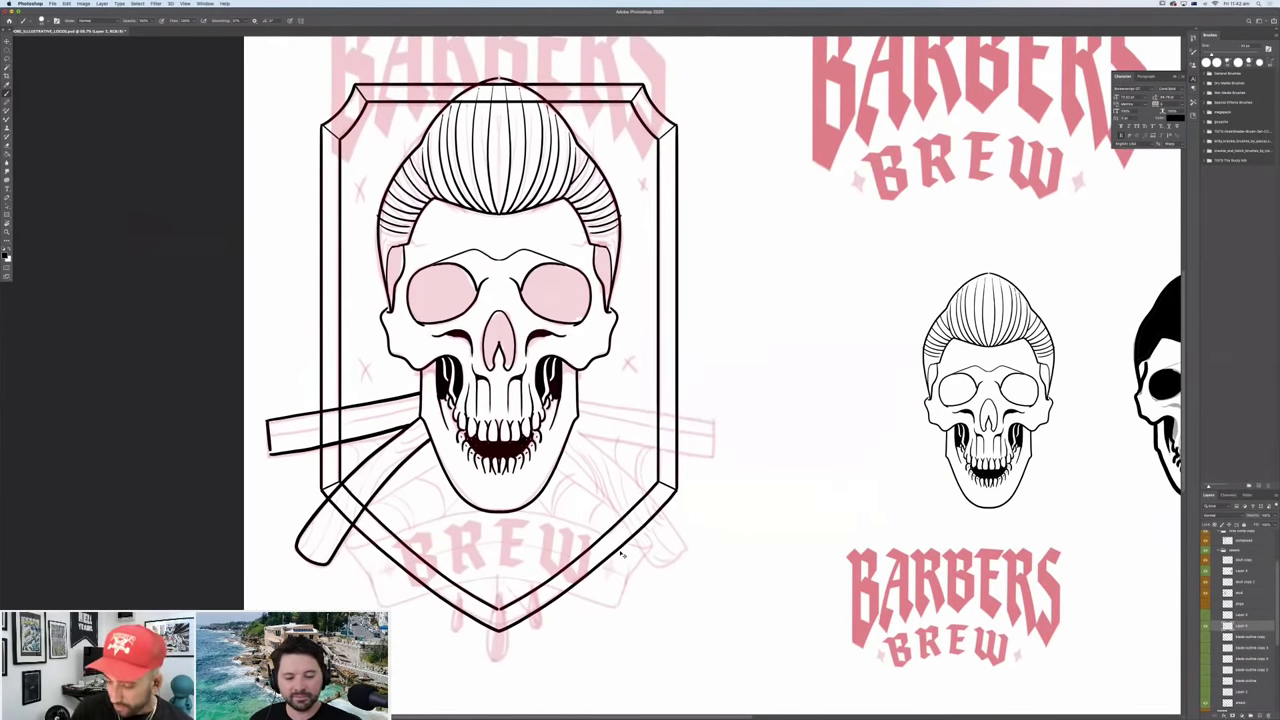
# Toggle the newly inked razor layer on the badge and leave it hidden.
pyautogui.press('super+minus')
pyautogui.press('super+minus')
pyautogui.press('v')
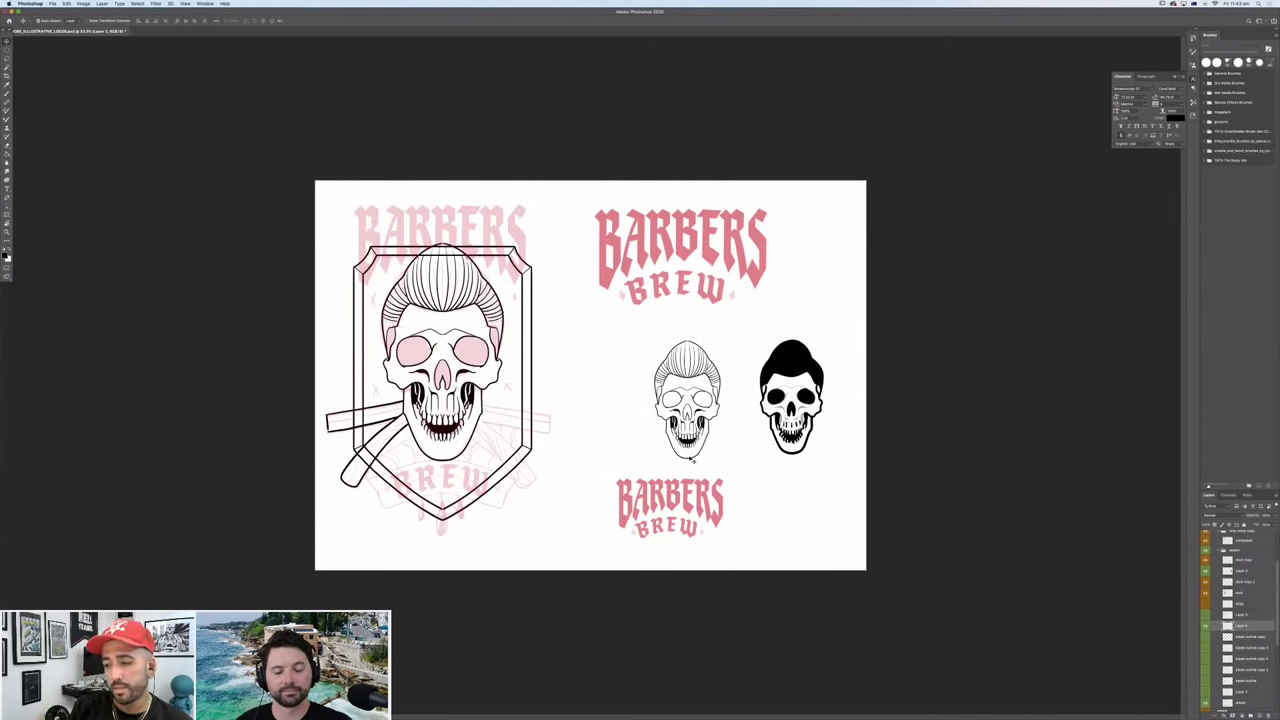
pyautogui.click(1206, 625)
pyautogui.click(1206, 625)
pyautogui.click(1206, 625)
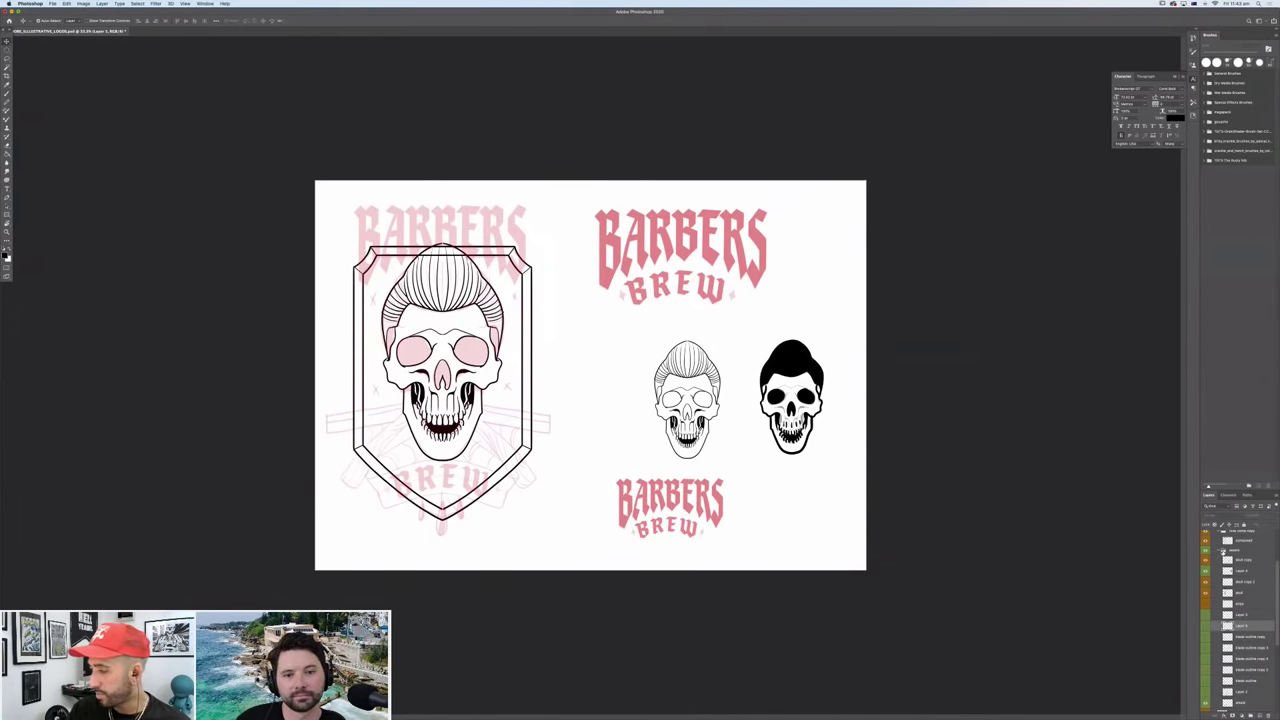
# Collapse the expanded layer groups and hide the pink lettering and sketch layers.
pyautogui.click(1218, 550)
pyautogui.click(1218, 548)
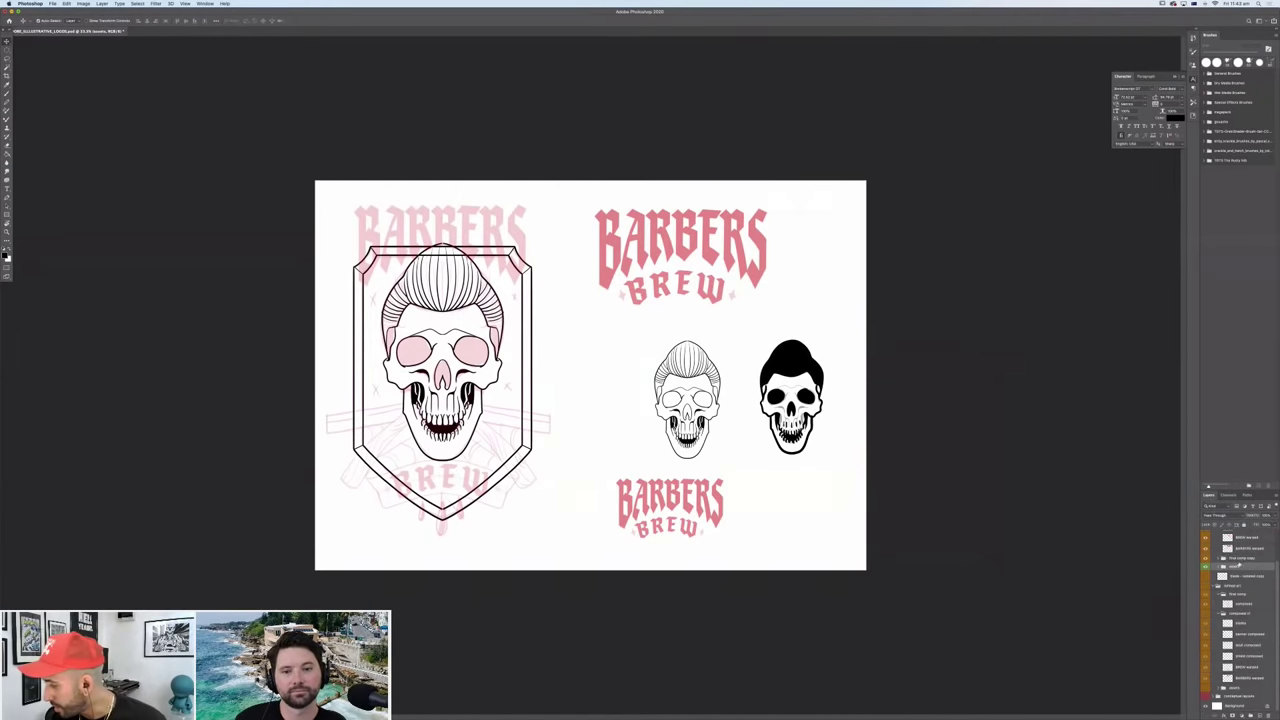
pyautogui.click(1214, 586)
pyautogui.moveTo(1204, 553); pyautogui.dragTo(1204, 597)
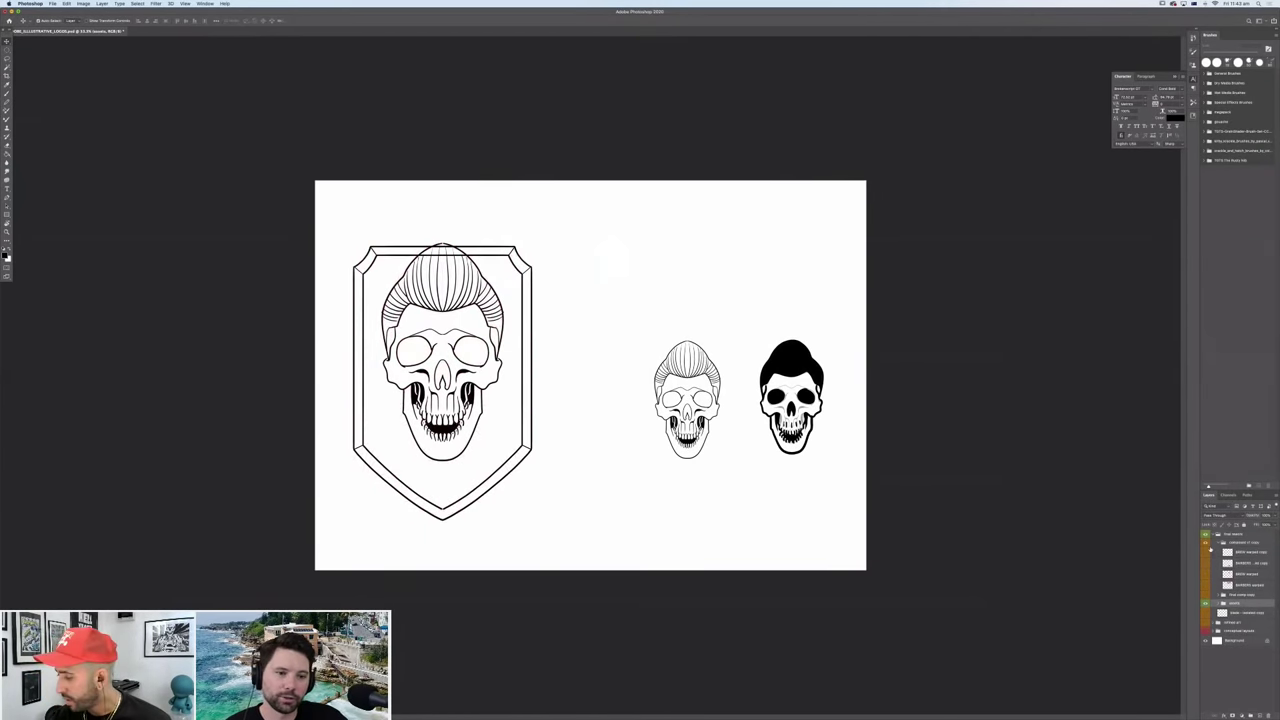
# Collapse the layer groups and view the pink refined sketch and the pencil concept layouts in turn.
pyautogui.click(1219, 543)
pyautogui.click(1213, 534)
pyautogui.click(1205, 534)
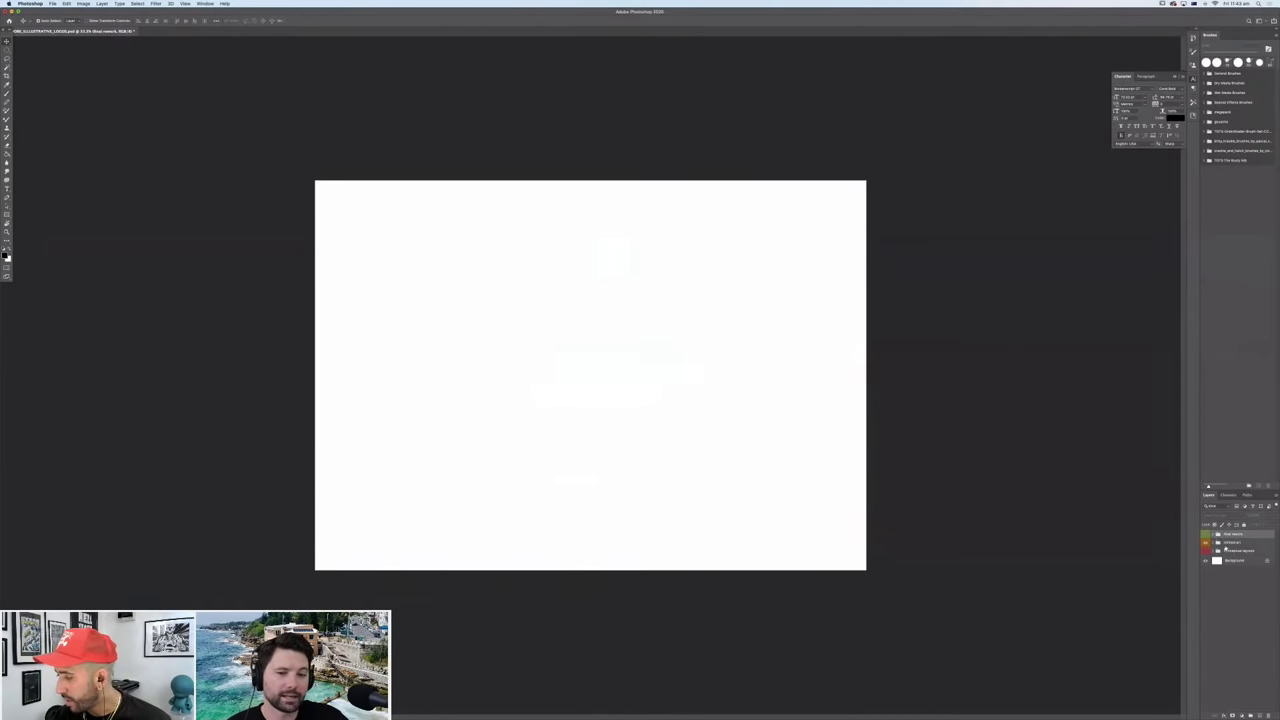
pyautogui.click(1205, 542)
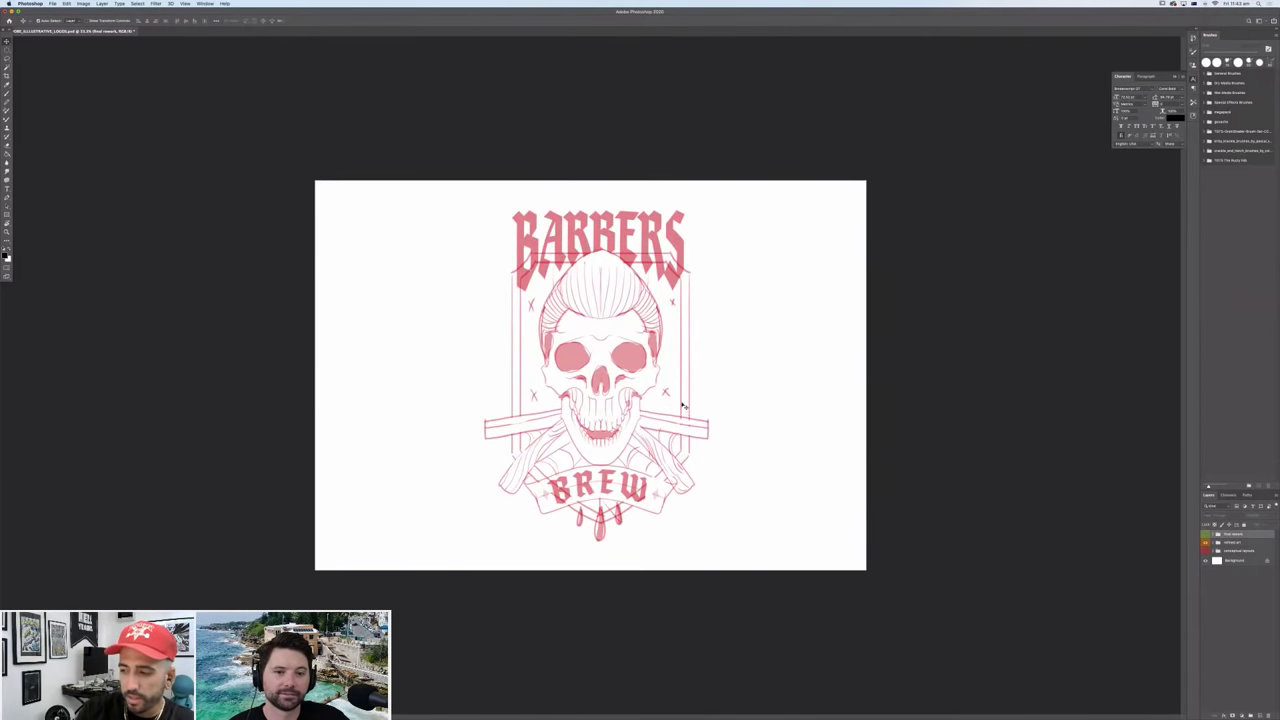
pyautogui.click(1205, 542)
pyautogui.click(1205, 551)
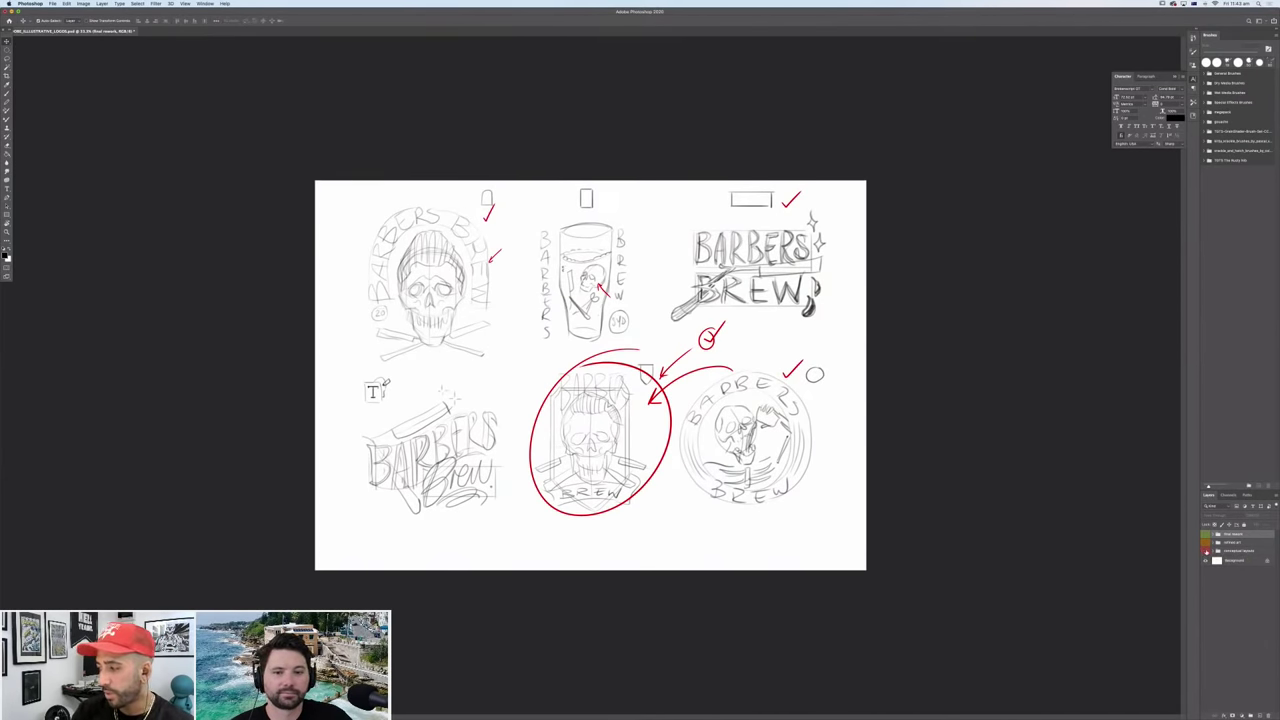
pyautogui.click(1205, 551)
# Compare the black inked artwork with the pink refined sketch, and leave both groups hidden.
pyautogui.click(1205, 534)
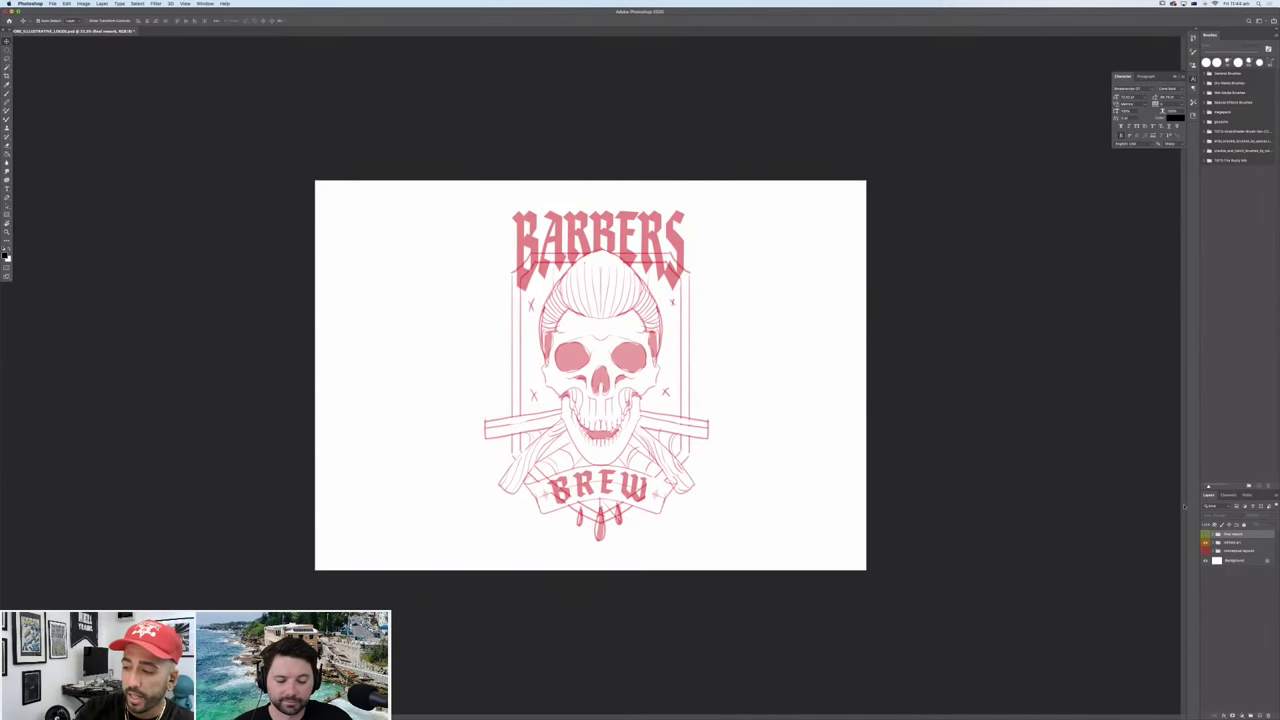
pyautogui.click(1205, 541)
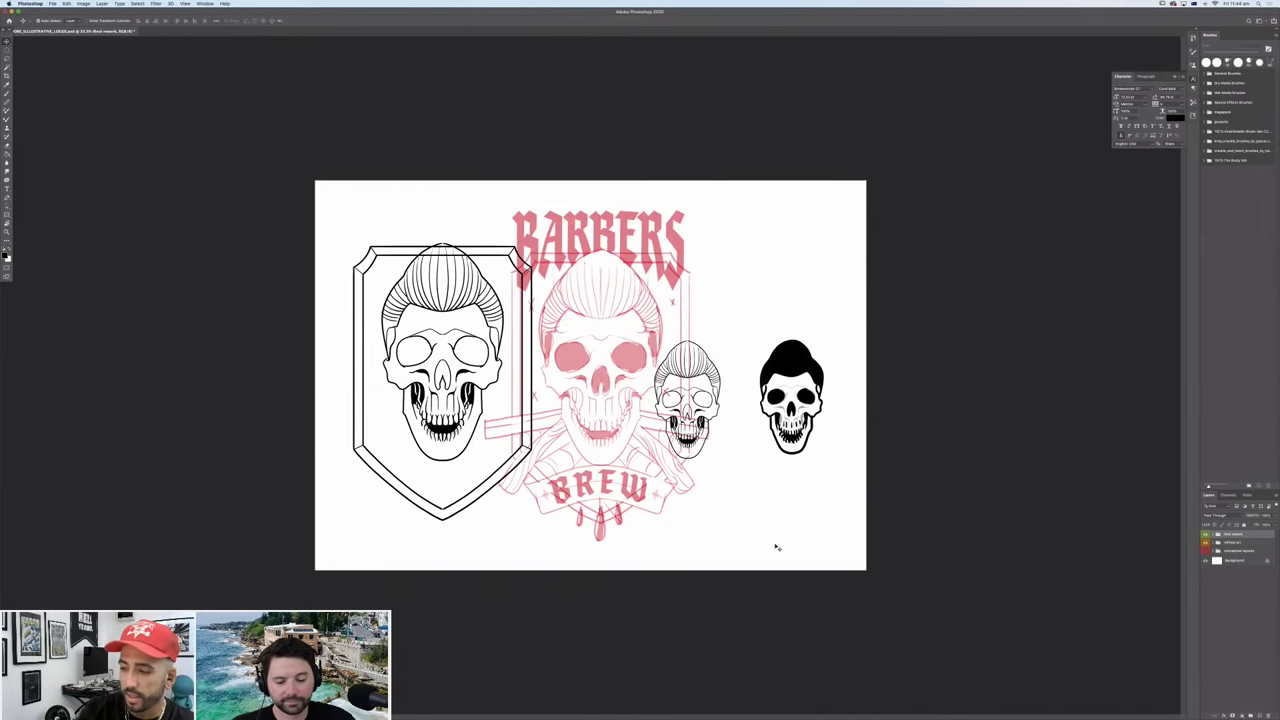
pyautogui.click(1205, 542)
pyautogui.click(1205, 534)
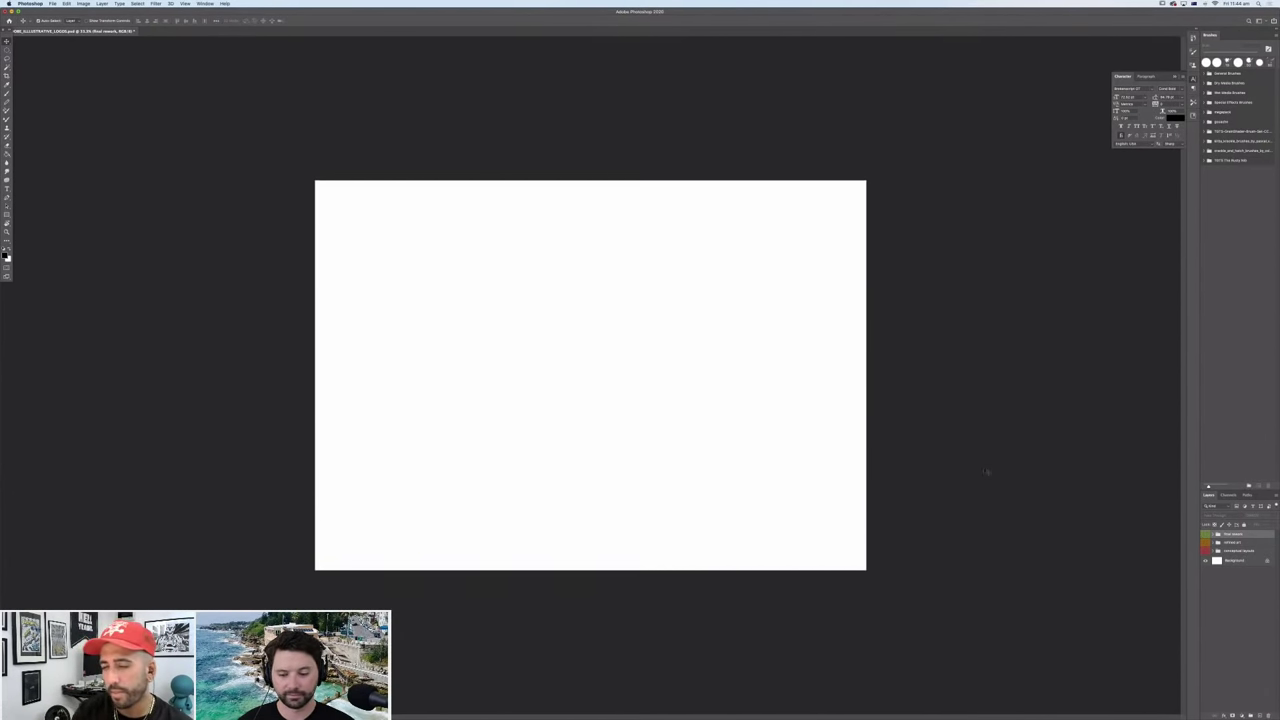
# Alternate between the inked artwork and the pink refined sketch, ending with both groups shown together.
pyautogui.click(1205, 542)
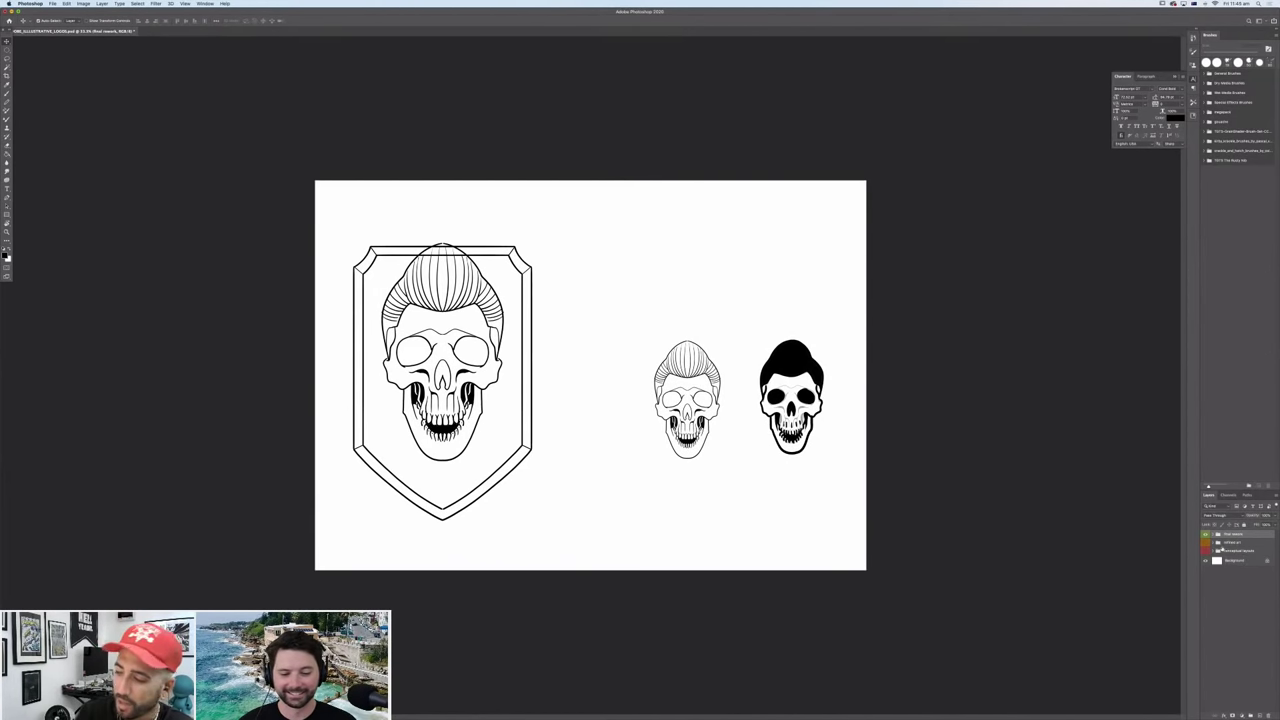
pyautogui.click(1206, 549)
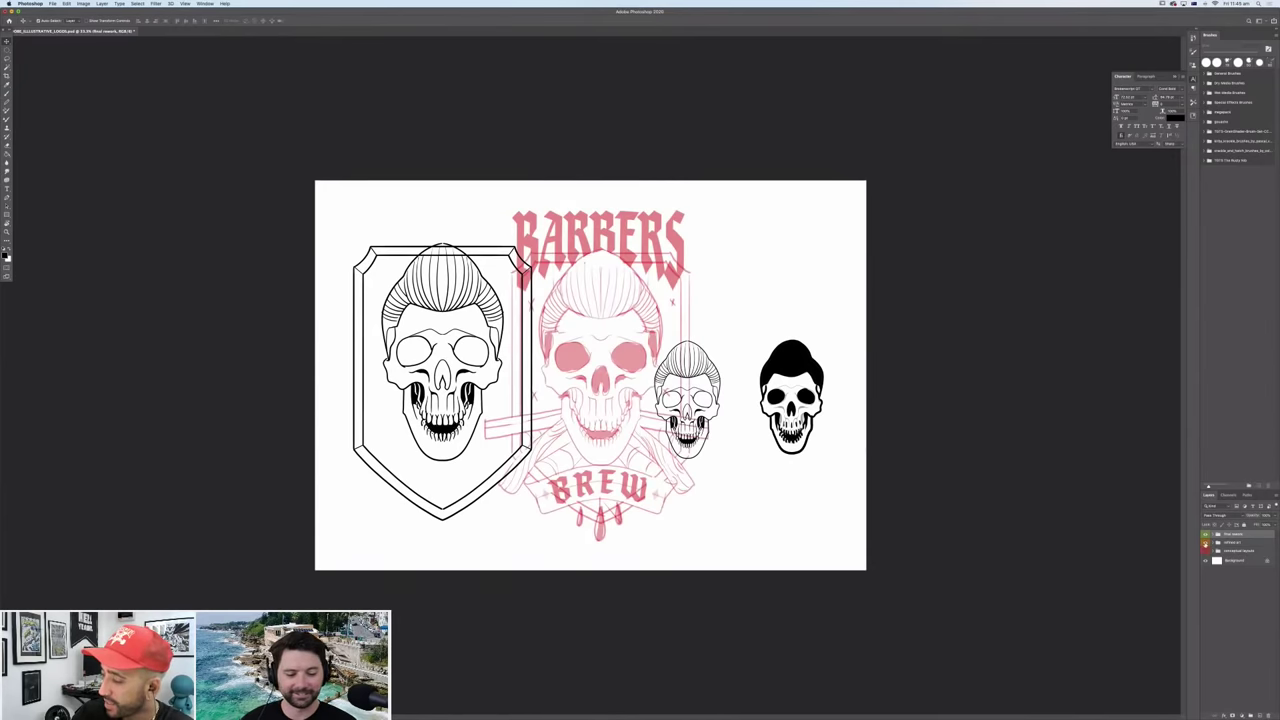
pyautogui.click(1206, 534)
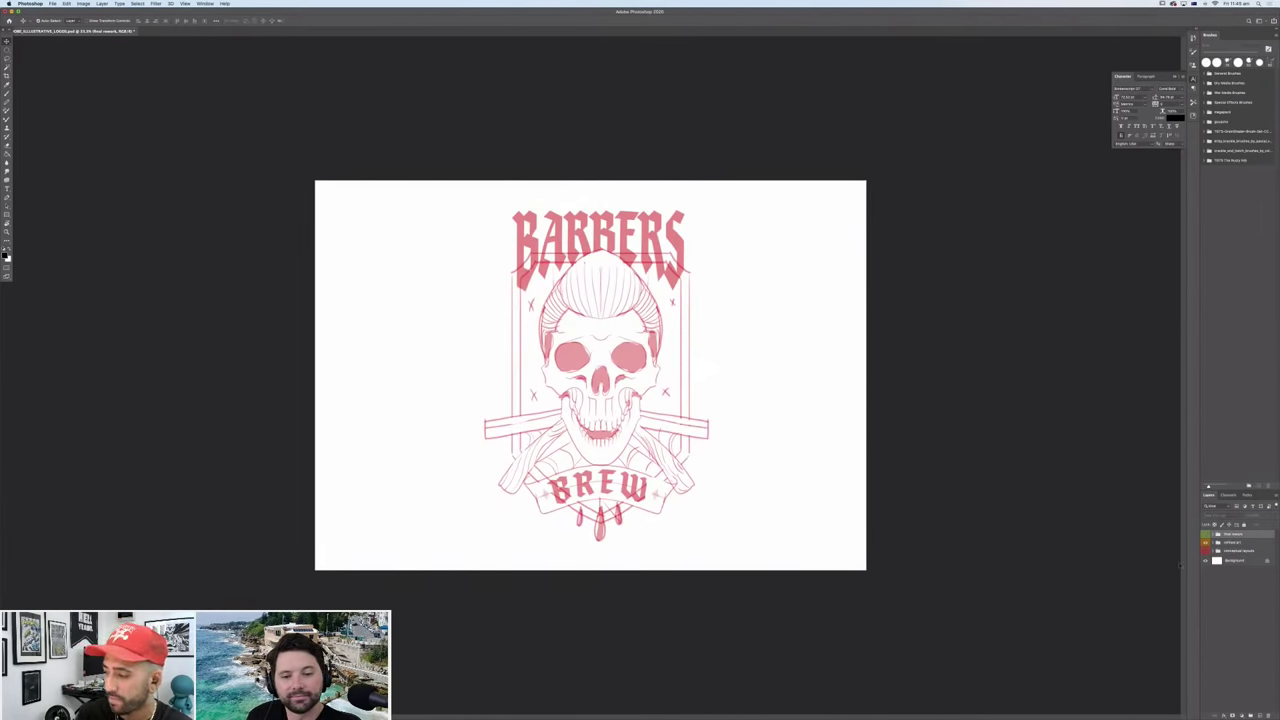
pyautogui.click(1205, 549)
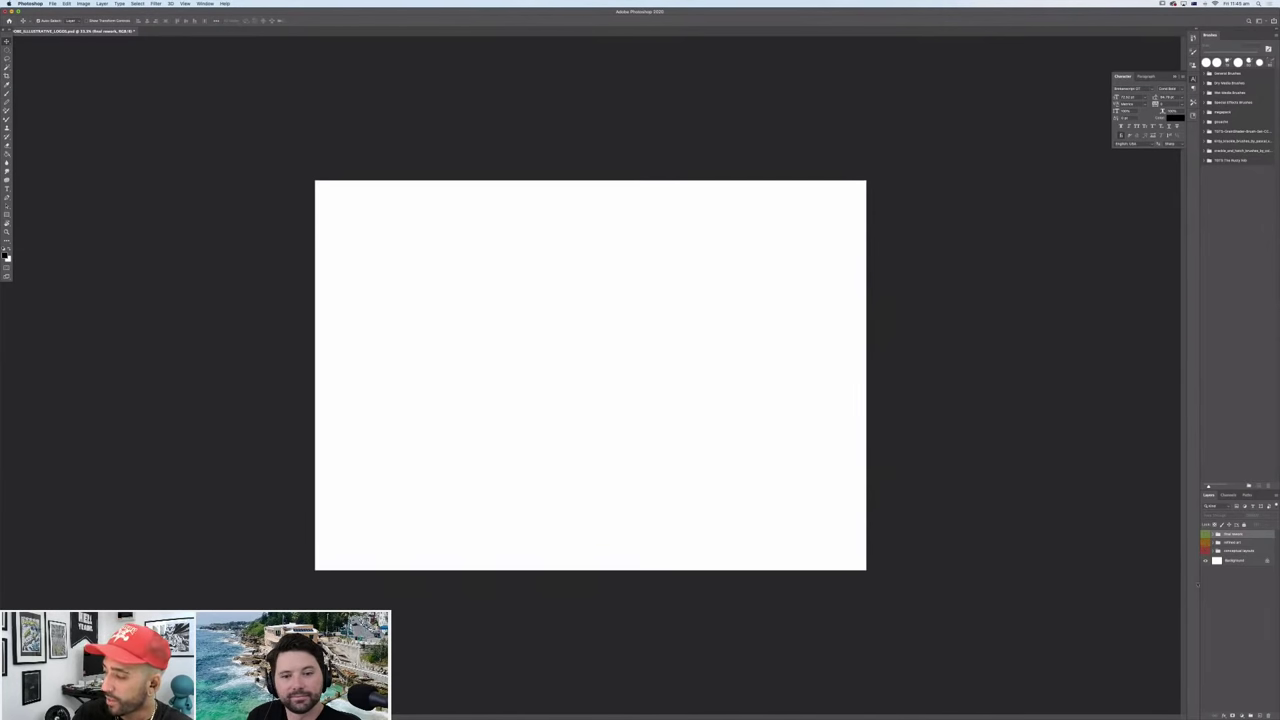
pyautogui.click(1206, 535)
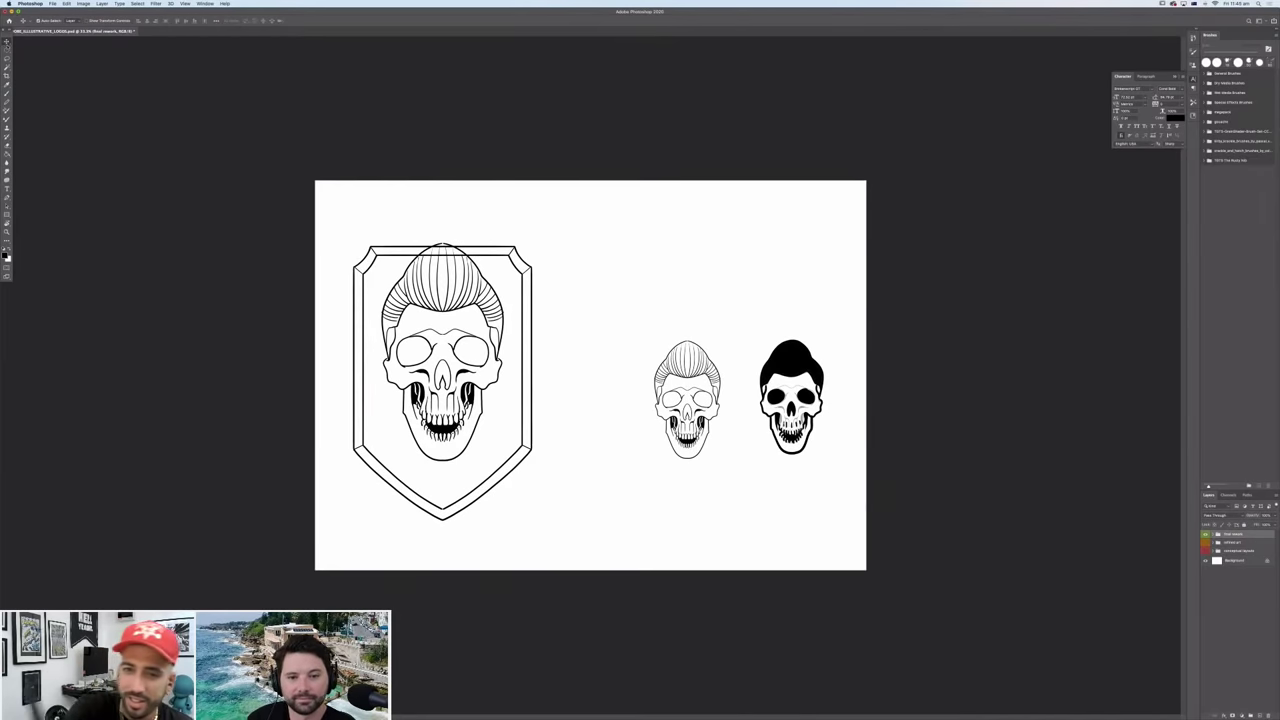
pyautogui.click(1206, 549)
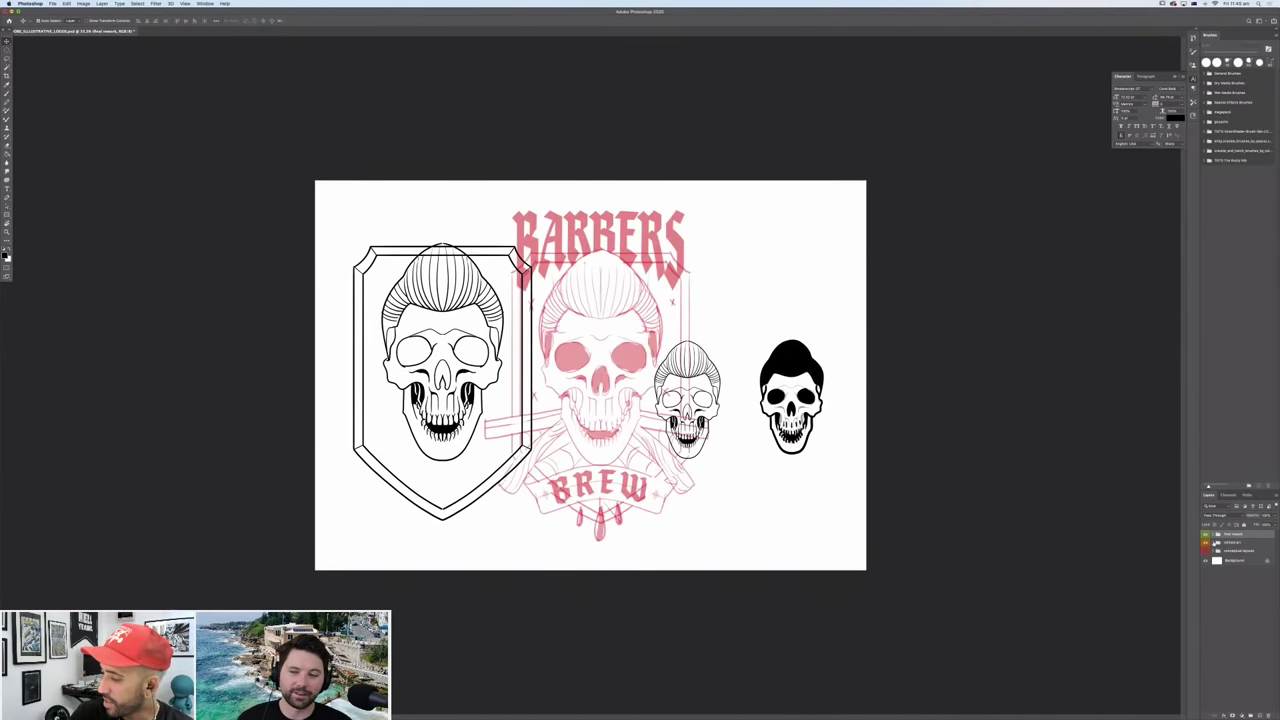
# Hide the refined sketch group and show the faded pink sketch beneath the inked badge inside the final artwork group.
pyautogui.doubleClick(1255, 542)
pyautogui.click(1036, 323)
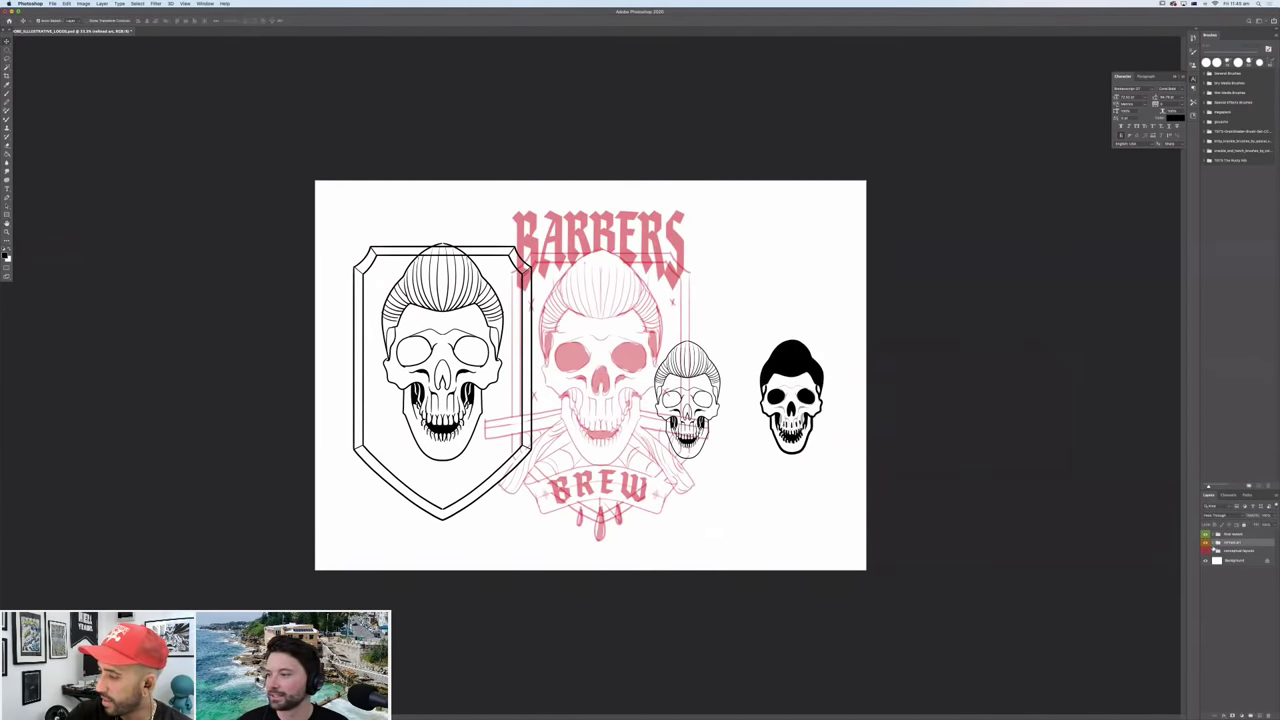
pyautogui.click(1213, 543)
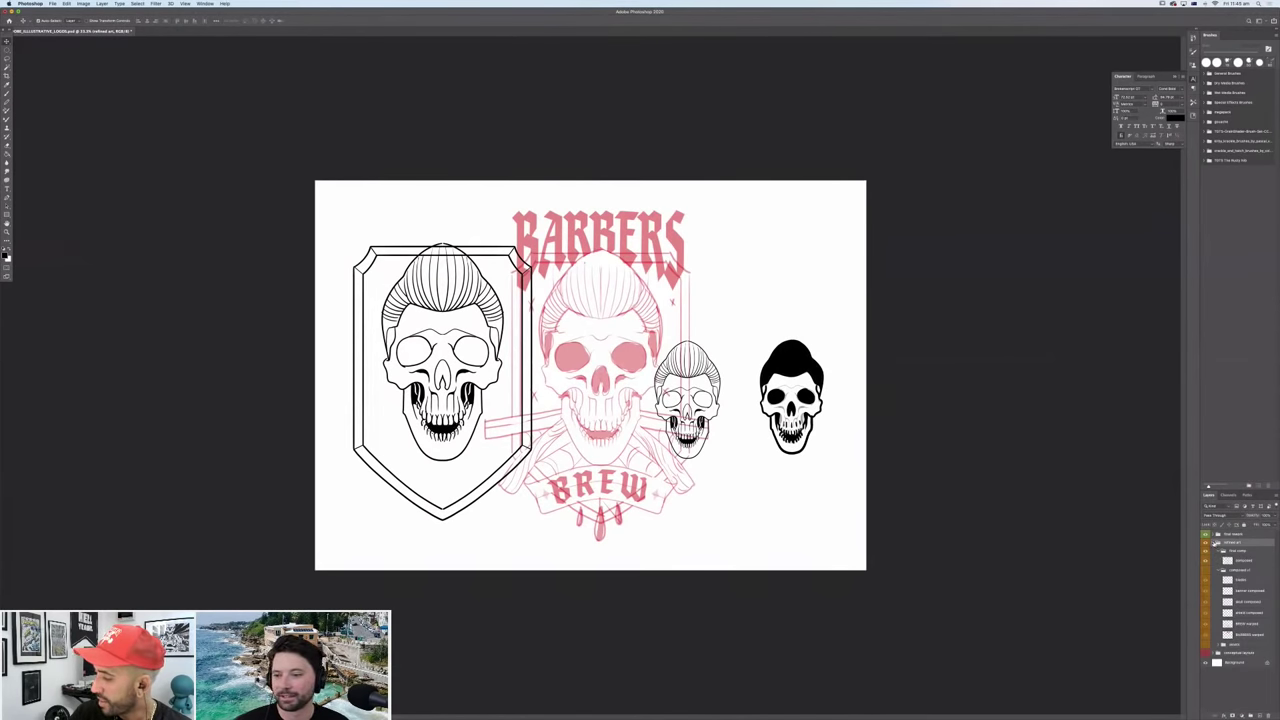
pyautogui.click(1213, 542)
pyautogui.click(1205, 542)
pyautogui.click(1213, 534)
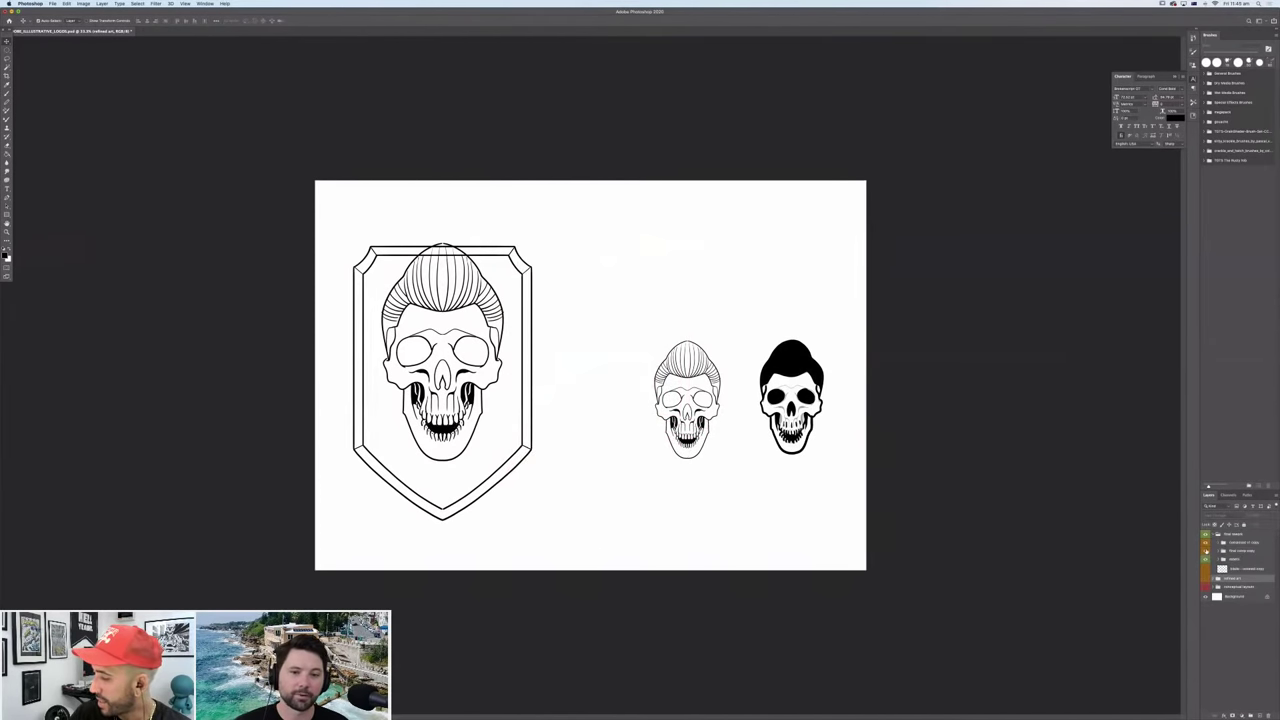
pyautogui.click(1206, 551)
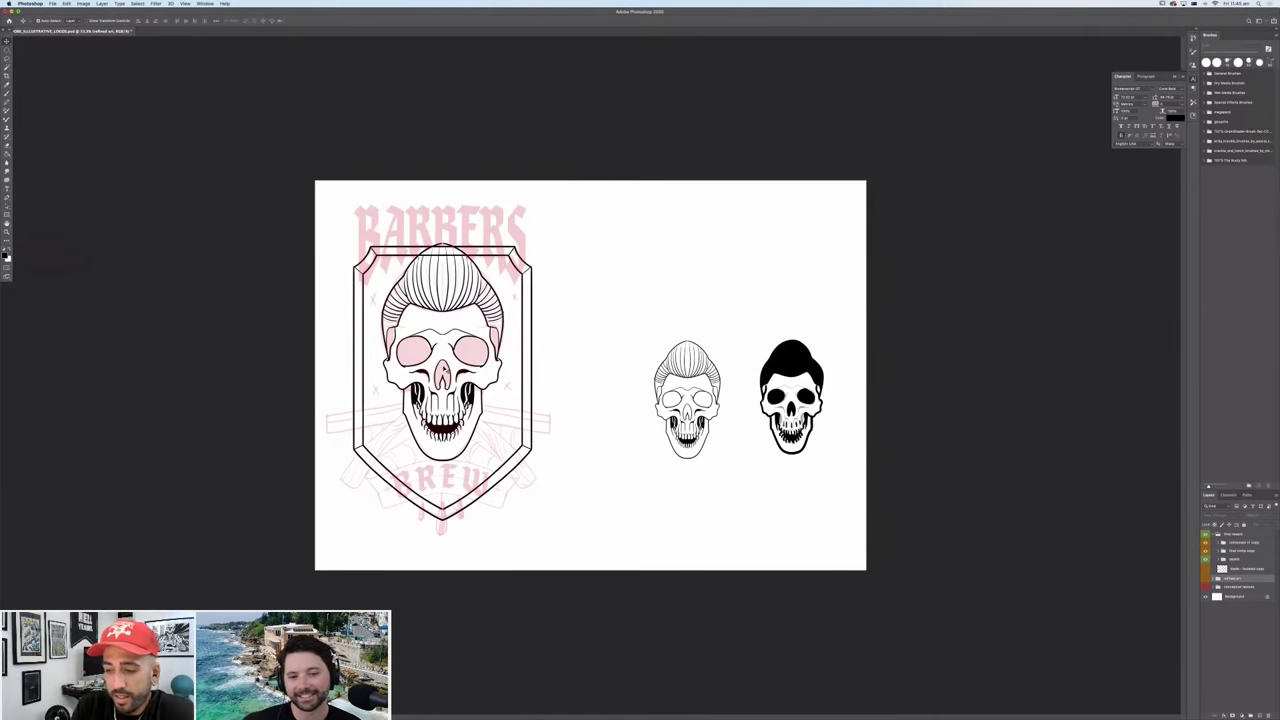
# Briefly show the full-strength refined sketch beside the badge for comparison and hide it again.
pyautogui.press('super+plus')
pyautogui.press('super+plus')
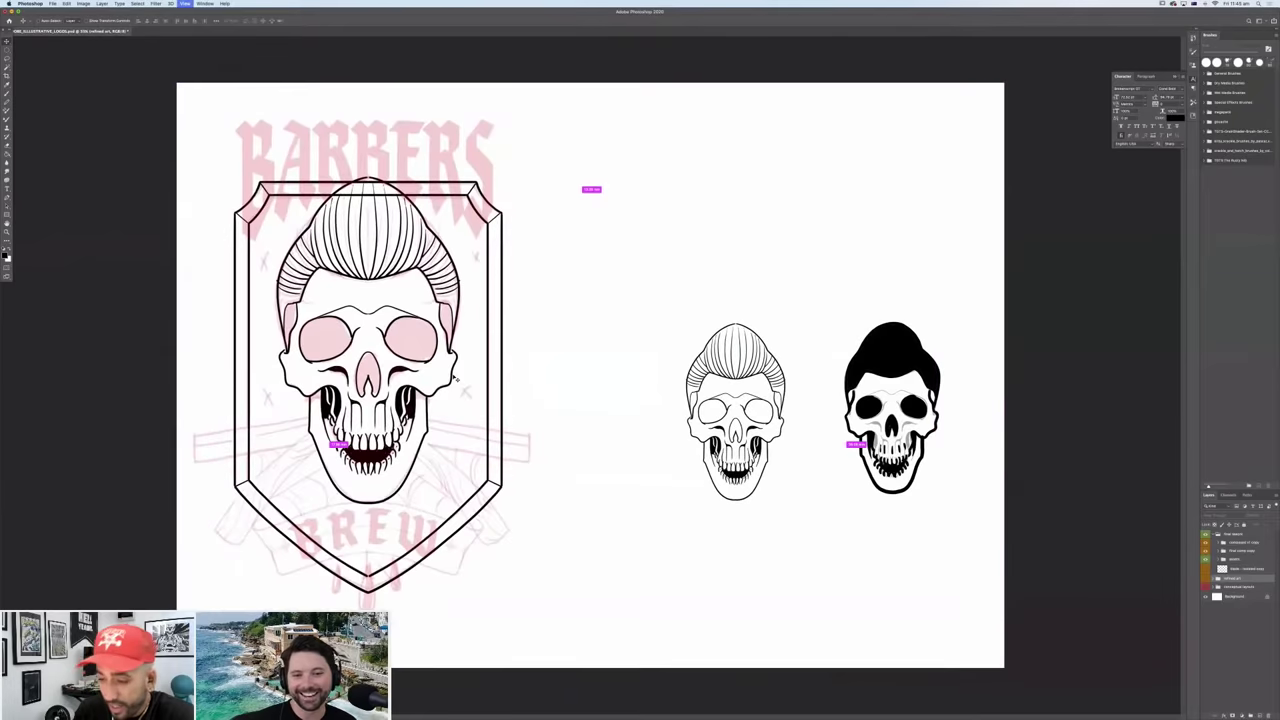
pyautogui.click(1205, 579)
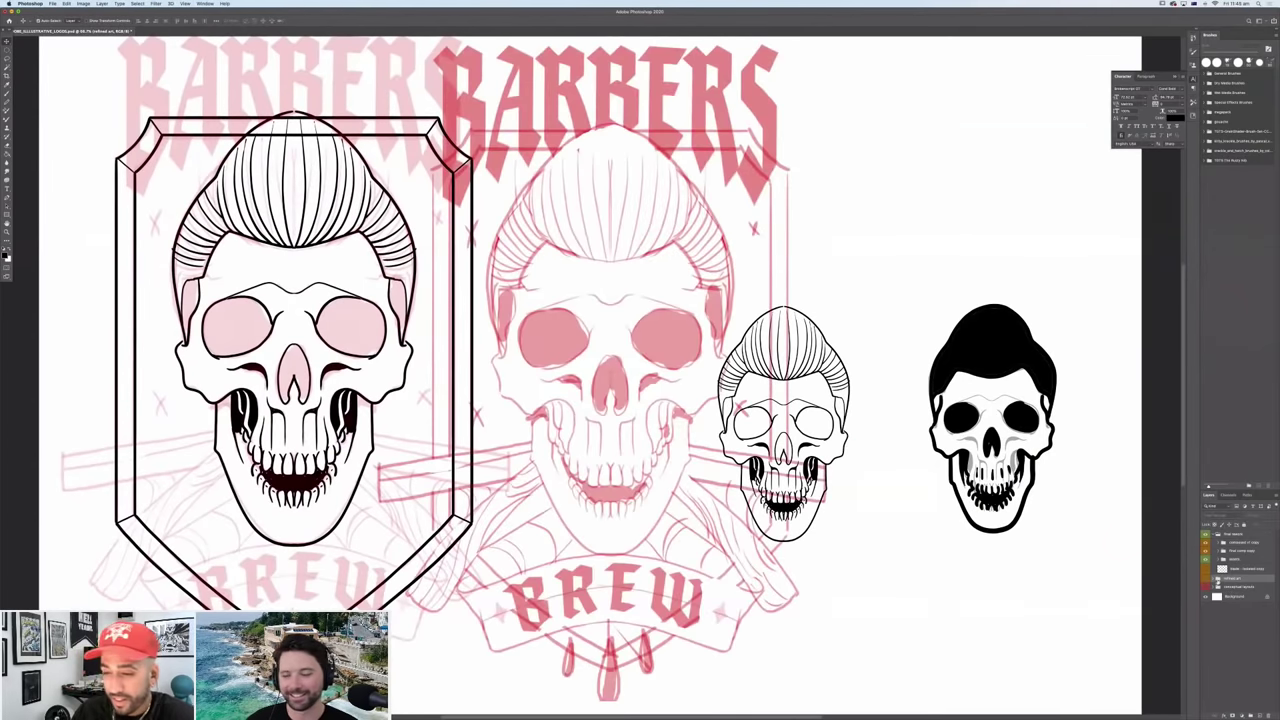
pyautogui.click(1205, 579)
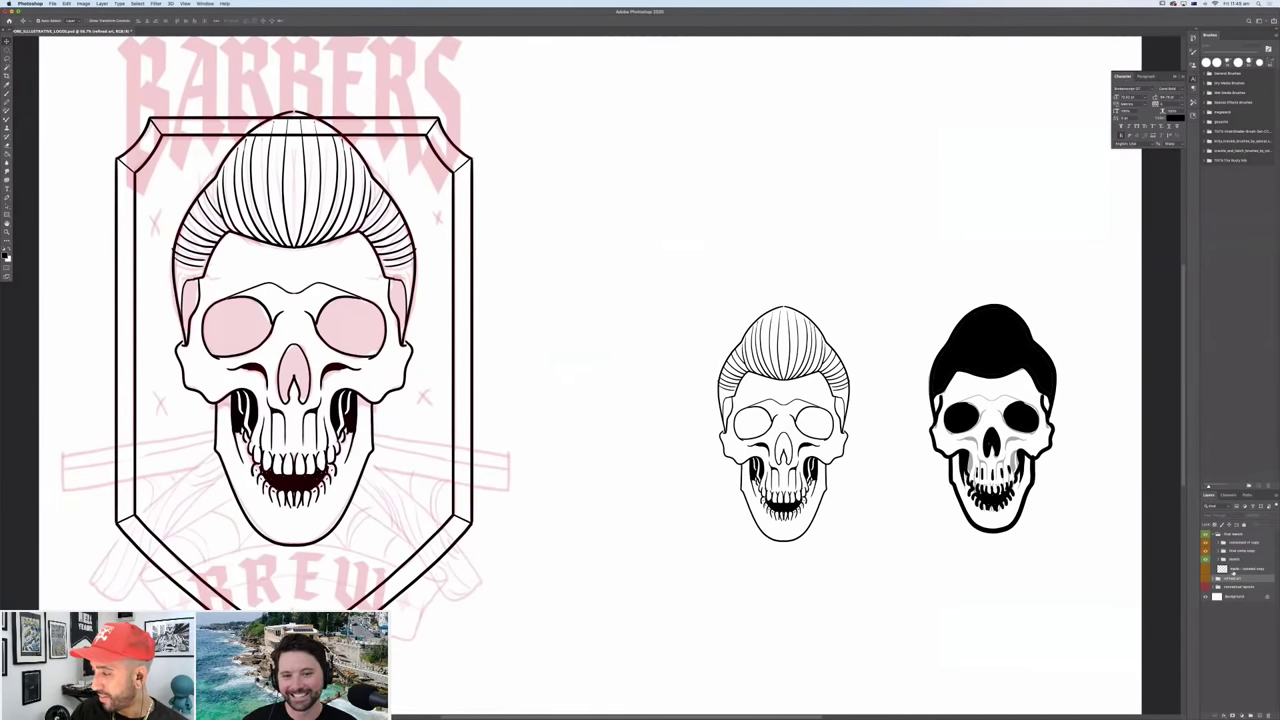
# Add a new layer in the final artwork group, place it above the lettering group, and activate the Brush tool.
pyautogui.click(1217, 542)
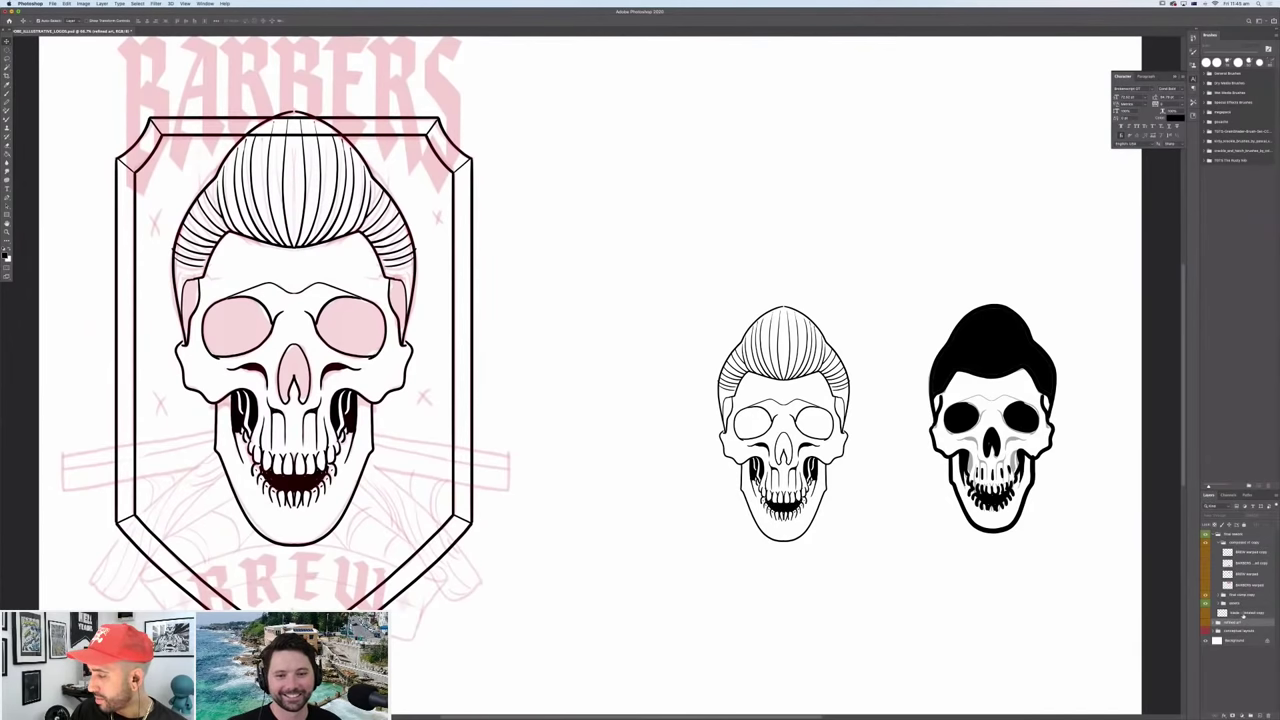
pyautogui.click(1242, 552)
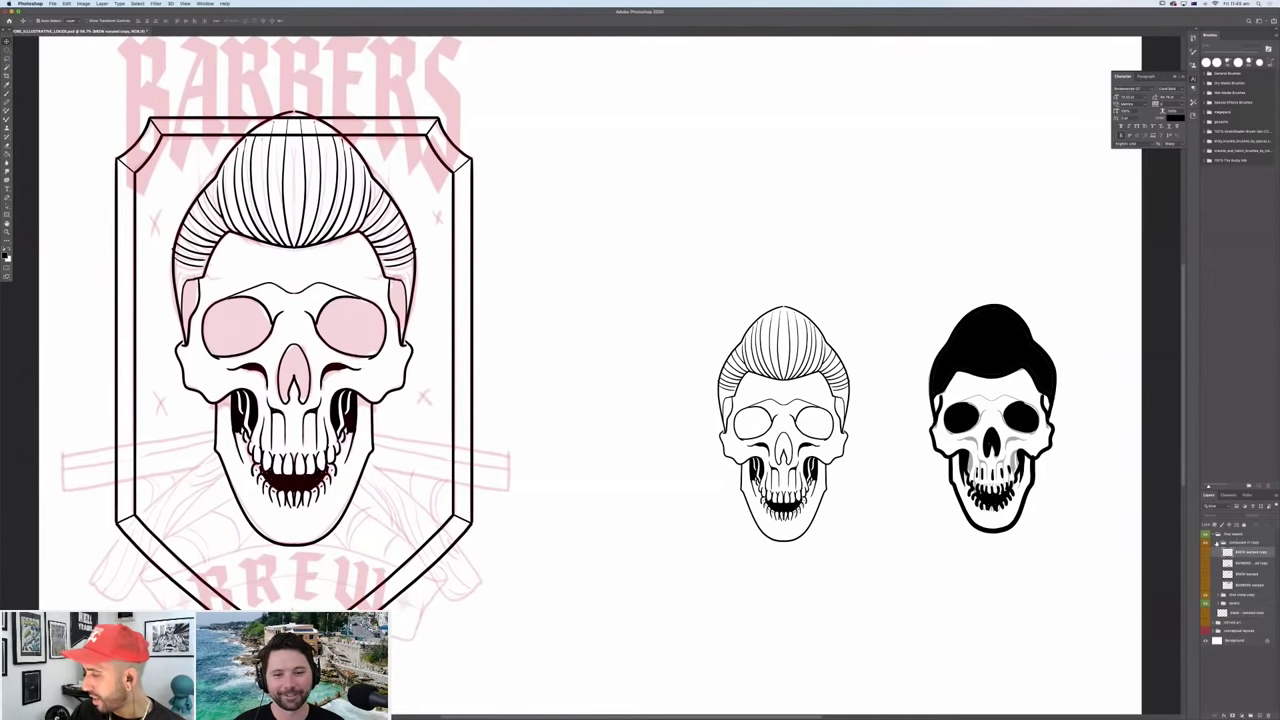
pyautogui.click(1215, 541)
pyautogui.click(1212, 535)
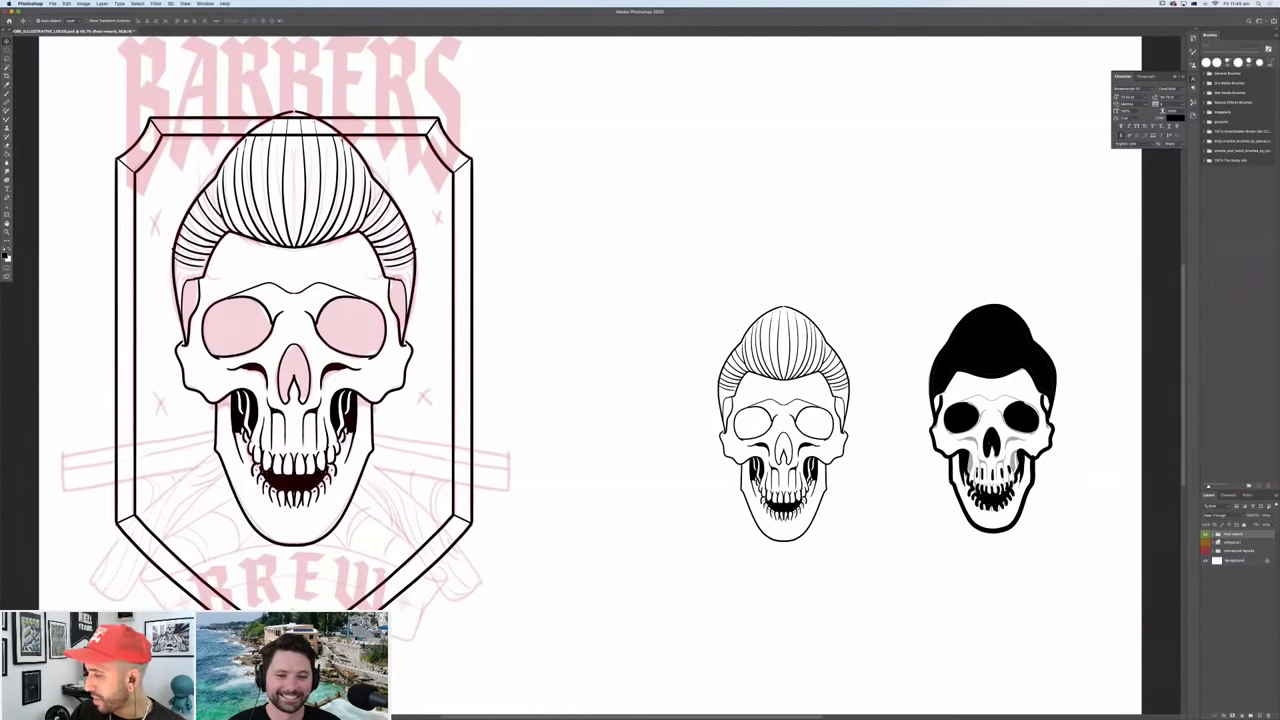
pyautogui.click(1213, 534)
pyautogui.click(1243, 542)
pyautogui.click(1259, 714)
pyautogui.press('b')
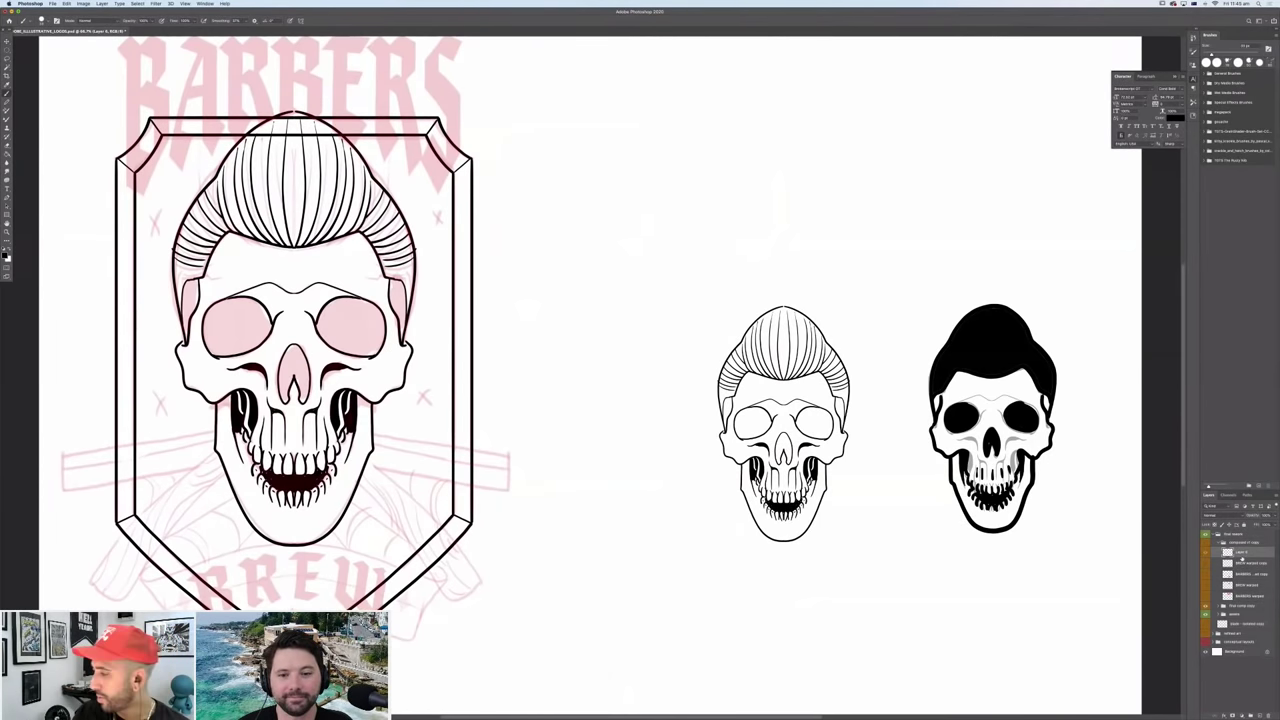
pyautogui.moveTo(1246, 541); pyautogui.dragTo(1238, 543)
# Paint the badge skull's eye sockets, nose cavity and both side areas beneath the hair solid black.
pyautogui.moveTo(318, 322)
pyautogui.mouseDown()
pyautogui.moveTo(380, 345)
pyautogui.moveTo(325, 310)
pyautogui.moveTo(350, 300)
pyautogui.moveTo(375, 315)
pyautogui.moveTo(320, 320)
pyautogui.moveTo(330, 305)
pyautogui.moveTo(380, 335)
pyautogui.moveTo(331, 340)
pyautogui.moveTo(375, 320)
pyautogui.moveTo(360, 305)
pyautogui.moveTo(330, 321)
pyautogui.moveTo(360, 342)
pyautogui.moveTo(343, 325)
pyautogui.moveTo(367, 335)
pyautogui.moveTo(344, 312)
pyautogui.moveTo(357, 306)
pyautogui.moveTo(376, 337)
pyautogui.mouseUp()
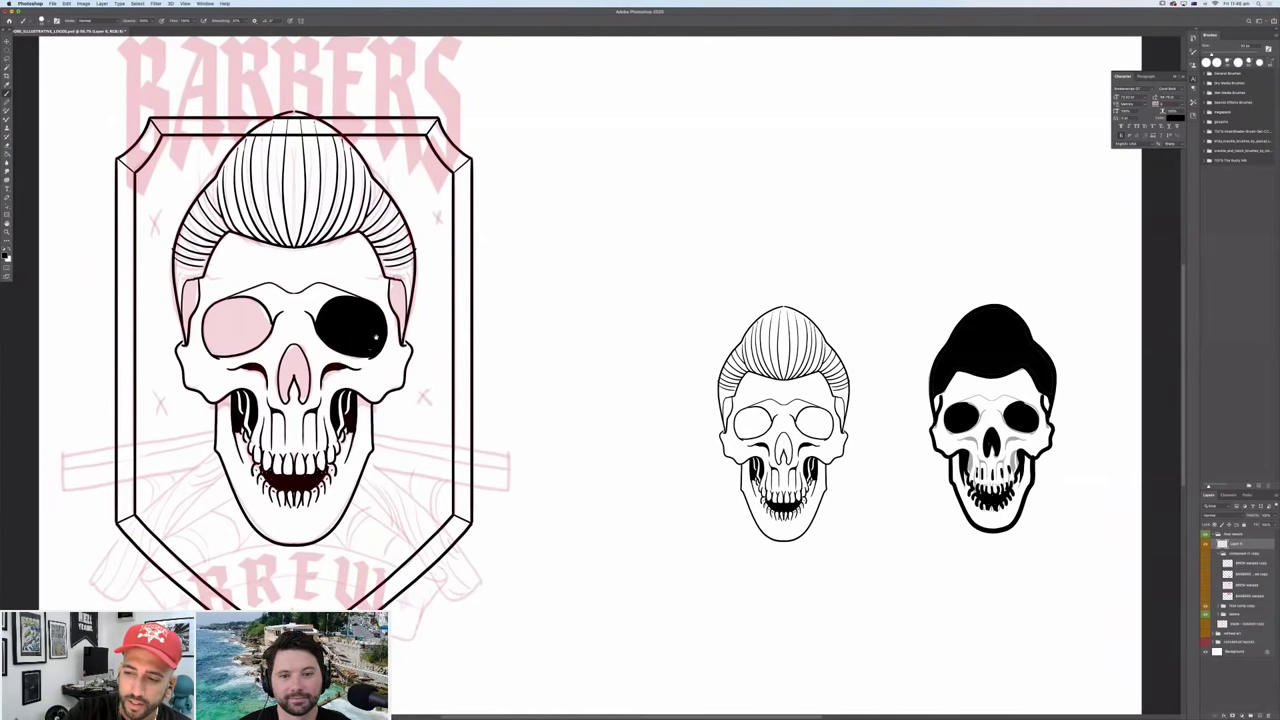
pyautogui.moveTo(672, 381); pyautogui.dragTo(960, 475)
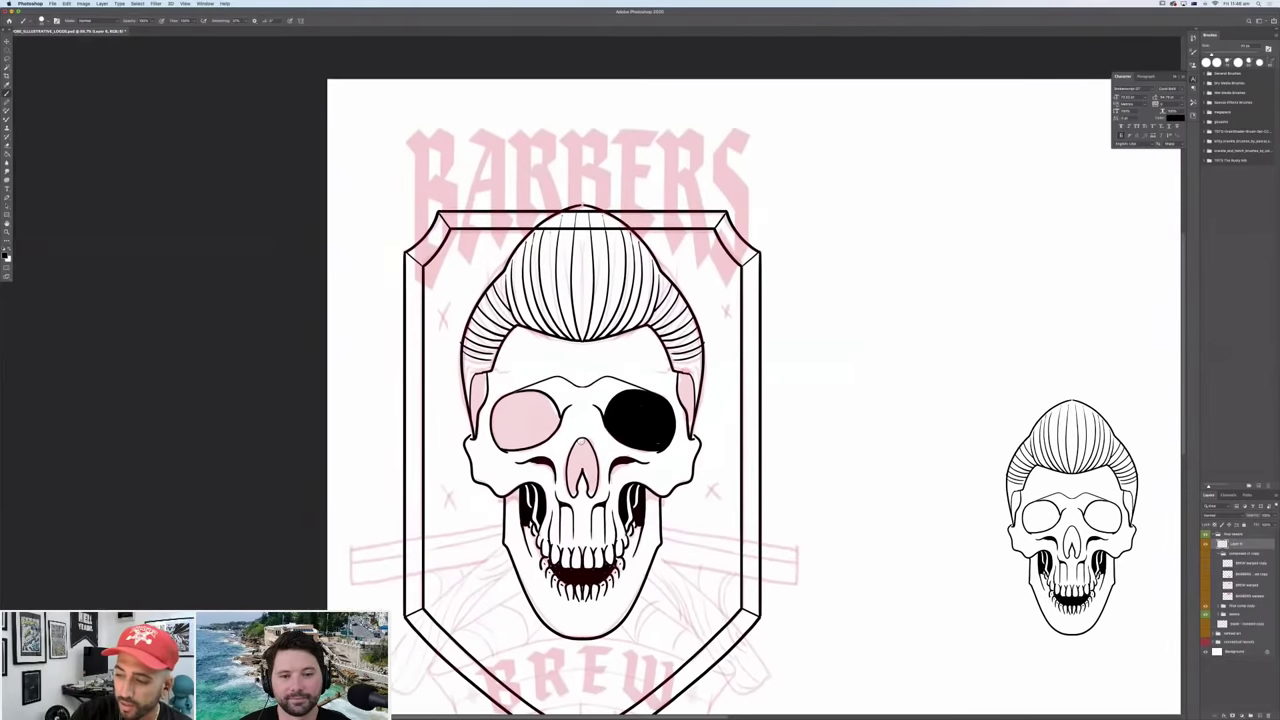
pyautogui.moveTo(574, 440)
pyautogui.mouseDown()
pyautogui.moveTo(570, 496)
pyautogui.moveTo(590, 446)
pyautogui.moveTo(596, 496)
pyautogui.moveTo(588, 452)
pyautogui.mouseUp()
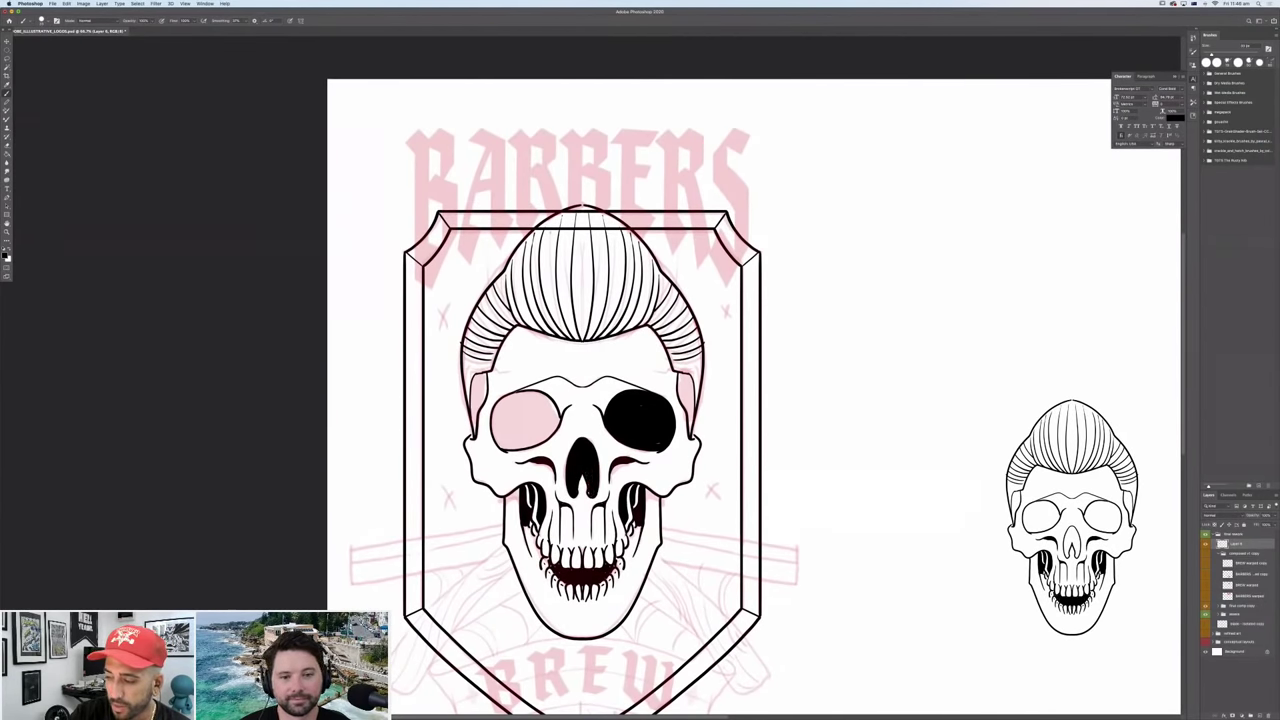
pyautogui.moveTo(532, 395)
pyautogui.mouseDown()
pyautogui.moveTo(497, 402)
pyautogui.moveTo(500, 448)
pyautogui.moveTo(542, 438)
pyautogui.moveTo(555, 410)
pyautogui.moveTo(528, 393)
pyautogui.mouseUp()
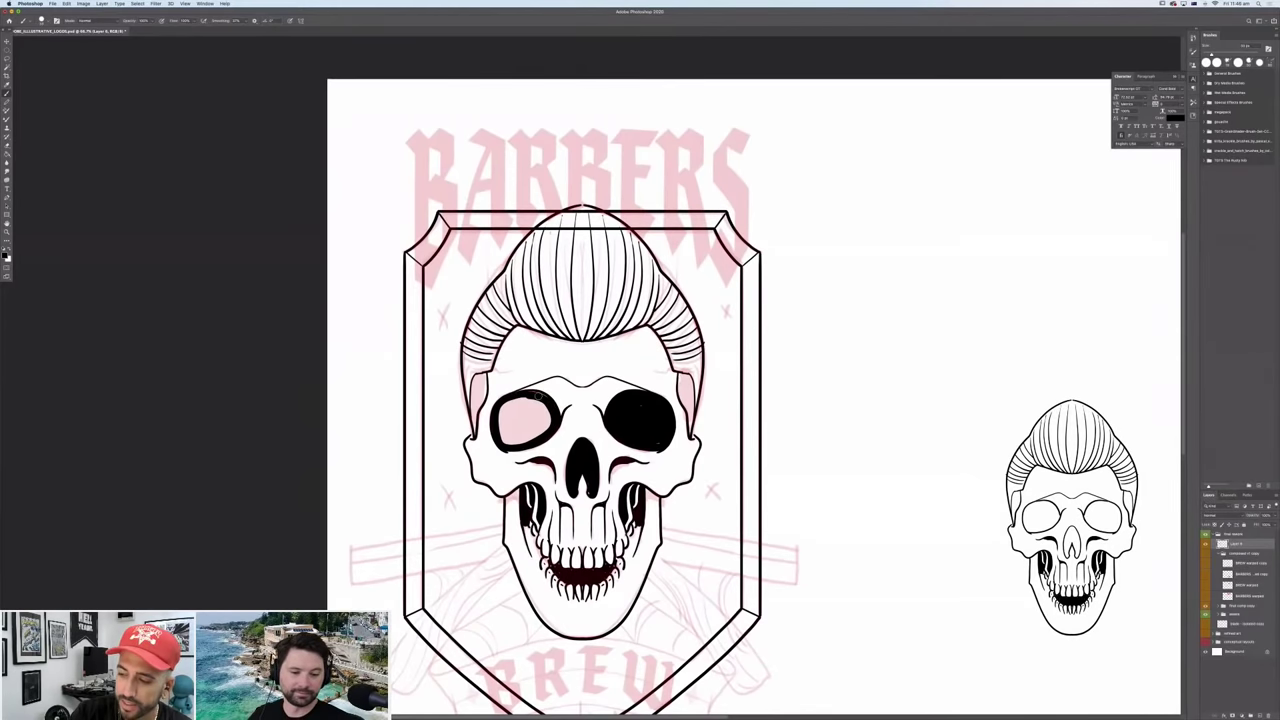
pyautogui.moveTo(546, 404)
pyautogui.mouseDown()
pyautogui.moveTo(550, 416)
pyautogui.moveTo(506, 446)
pyautogui.moveTo(502, 414)
pyautogui.moveTo(542, 398)
pyautogui.moveTo(510, 430)
pyautogui.moveTo(538, 402)
pyautogui.moveTo(474, 378)
pyautogui.moveTo(477, 432)
pyautogui.moveTo(480, 380)
pyautogui.mouseUp()
pyautogui.moveTo(680, 372)
pyautogui.mouseDown()
pyautogui.moveTo(690, 424)
pyautogui.moveTo(690, 380)
pyautogui.mouseUp()
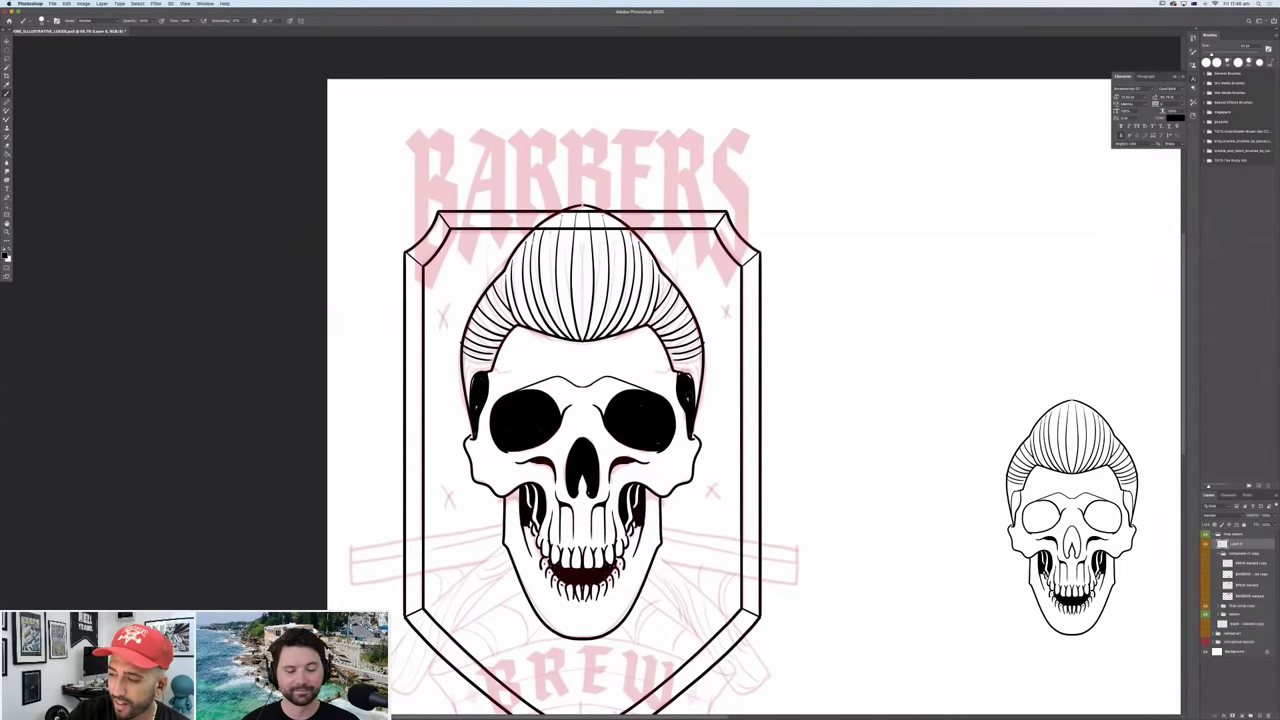
# Show the pink BARBERS BREW lettering layers above and below the small skulls.
pyautogui.moveTo(896, 517); pyautogui.dragTo(994, 488)
pyautogui.press('super+0')
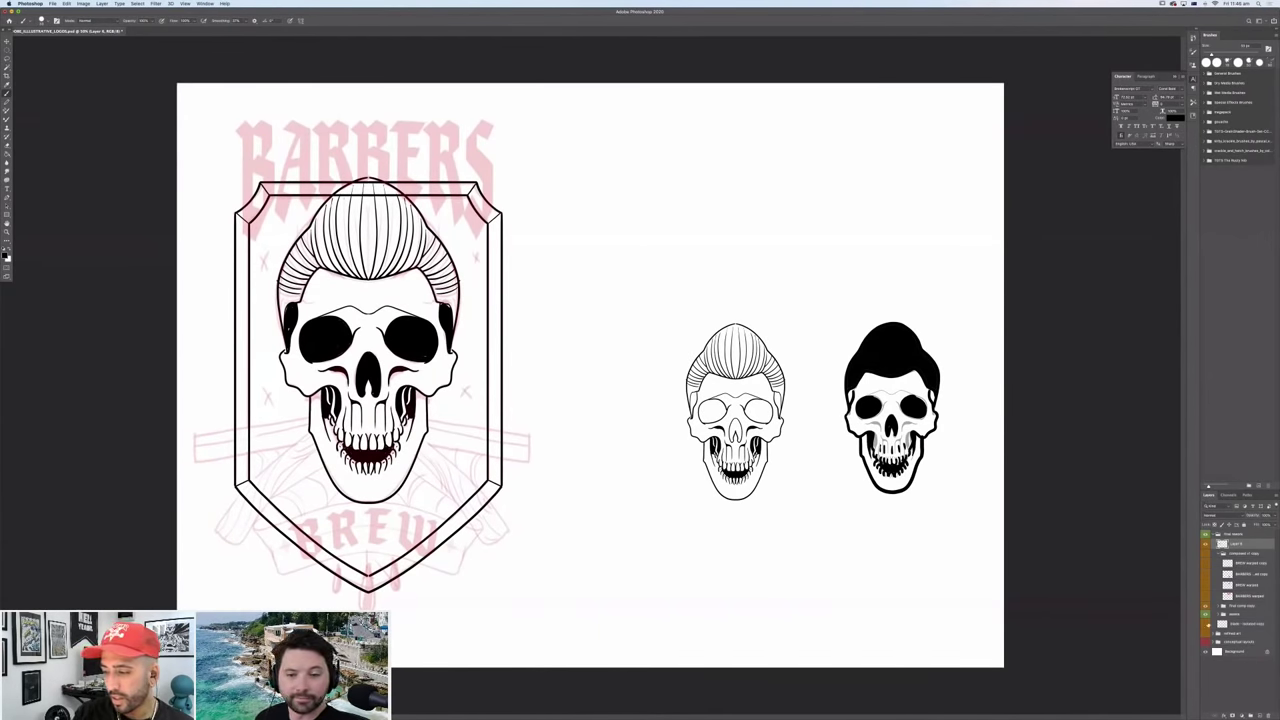
pyautogui.click(1205, 553)
pyautogui.click(1205, 563)
pyautogui.click(1205, 574)
pyautogui.click(1205, 585)
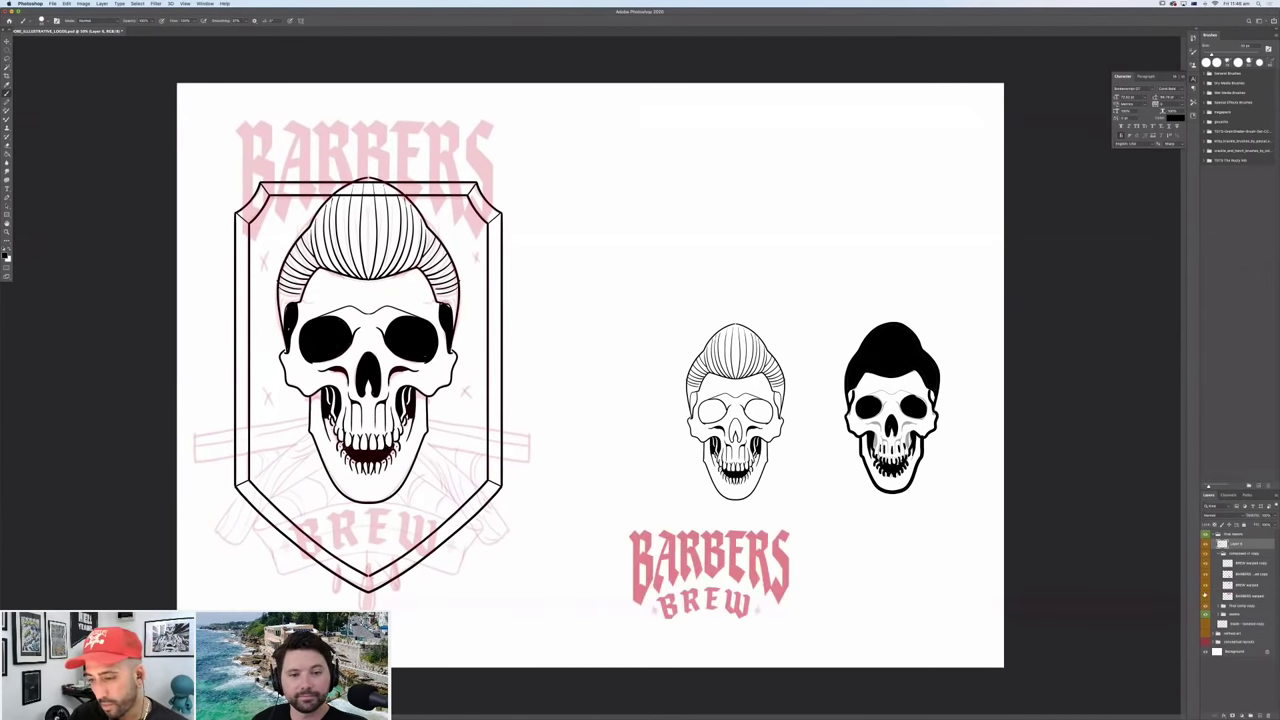
pyautogui.moveTo(1205, 597); pyautogui.dragTo(1205, 606)
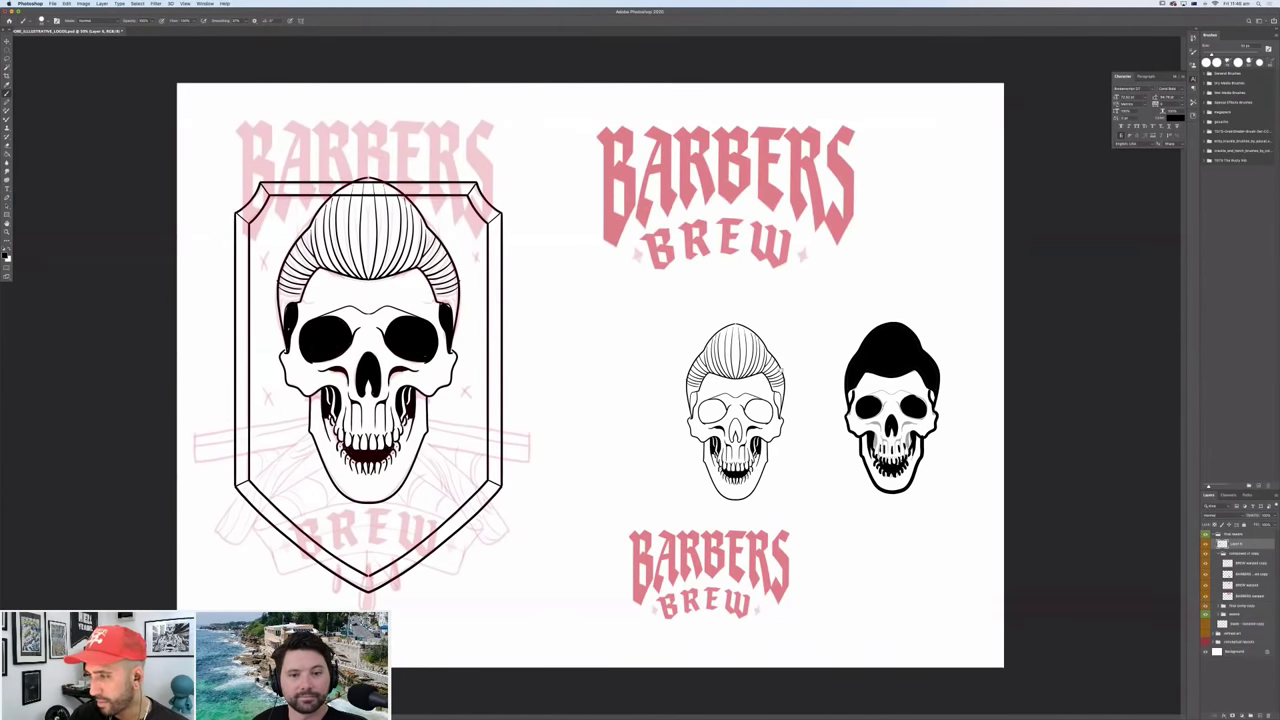
# Add a new layer above the lettering group in the final artwork group and adjust the brush smoothing for inking the large BARBERS lettering.
pyautogui.press('super+plus')
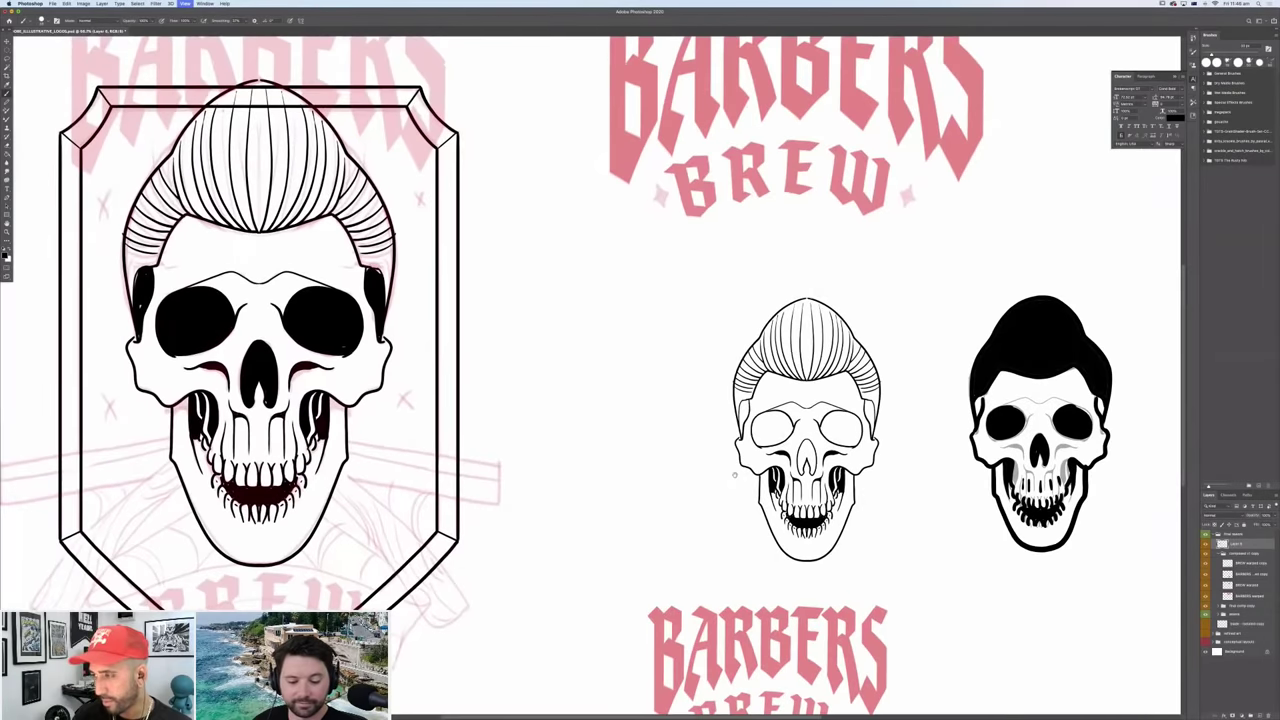
pyautogui.press('super+plus')
pyautogui.moveTo(696, 60); pyautogui.dragTo(582, 408)
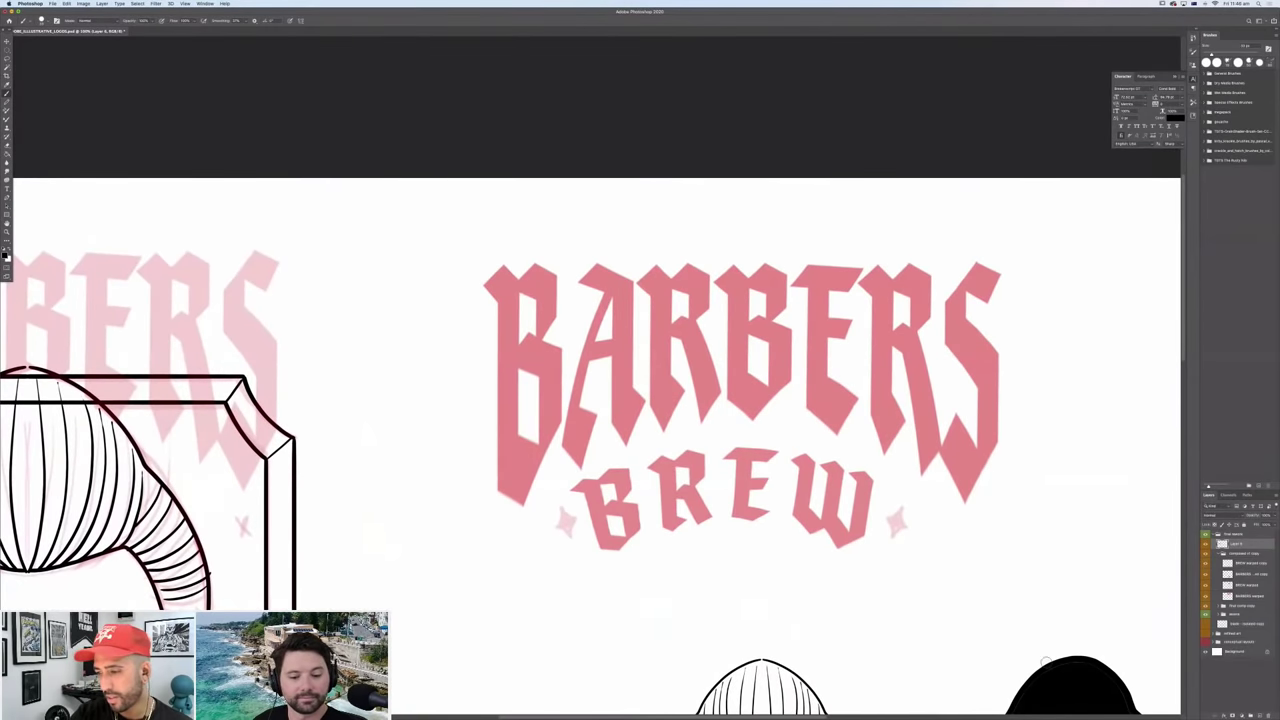
pyautogui.click(1260, 715)
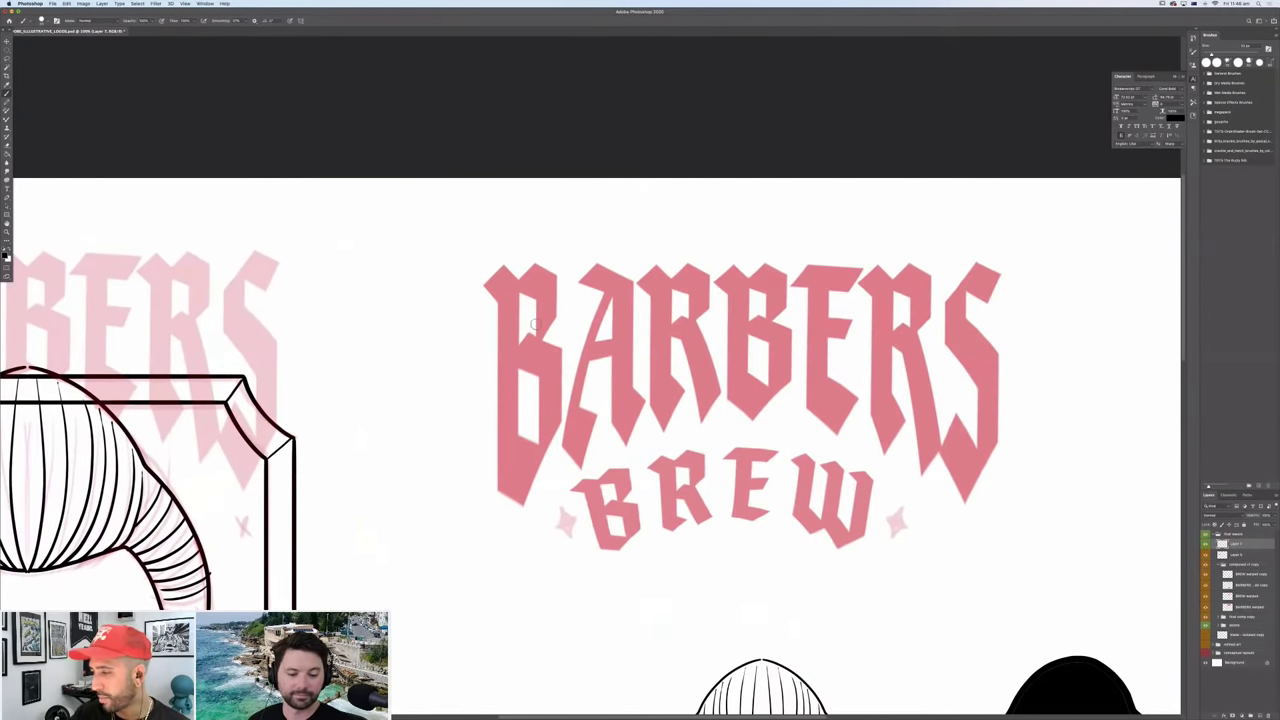
pyautogui.click(42, 20)
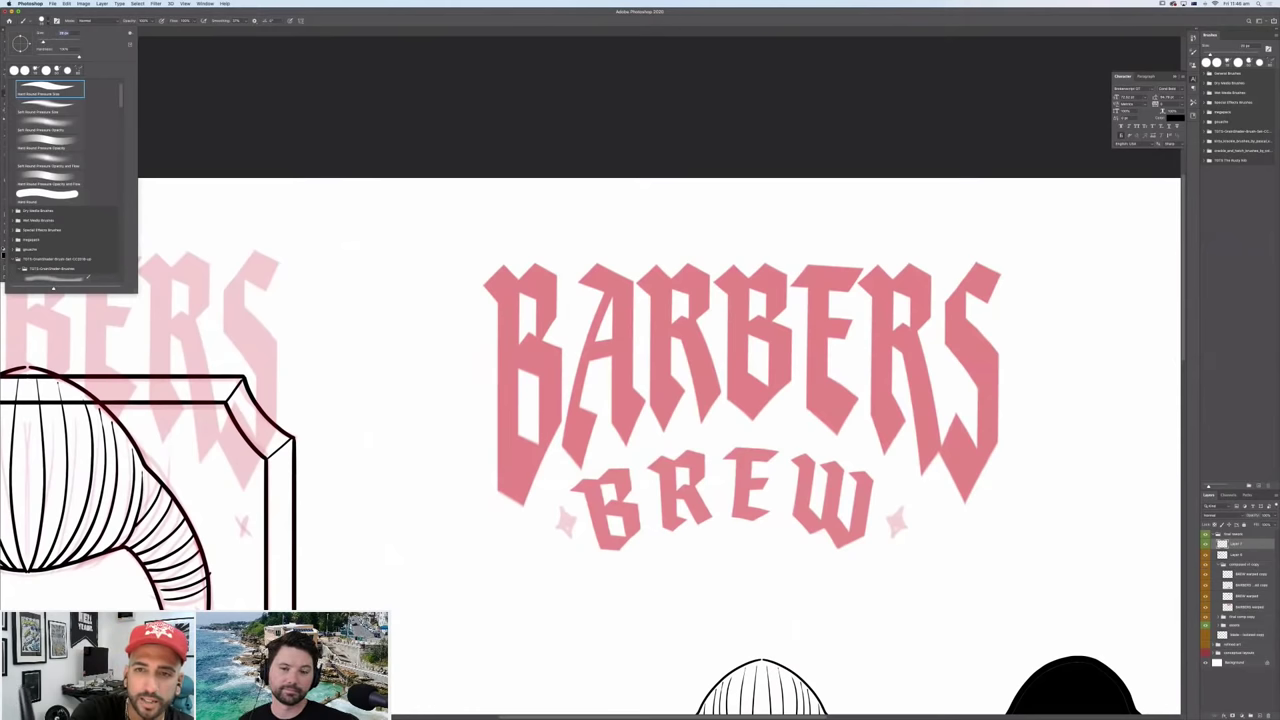
pyautogui.click(247, 21)
pyautogui.click(247, 21)
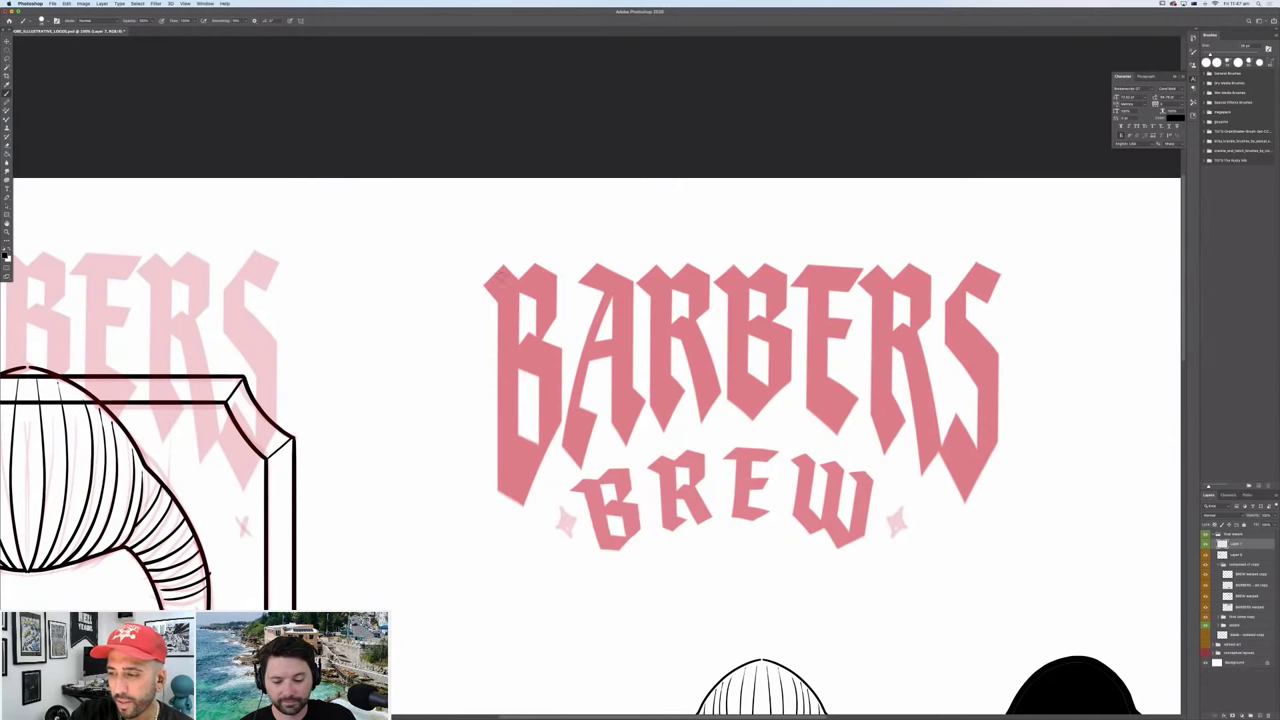
# Ink the left and top edges of the first B in BARBERS in black, adding a curved upper serif and a small spur on the stem.
pyautogui.moveTo(500, 268)
pyautogui.mouseDown()
pyautogui.moveTo(469, 302)
pyautogui.moveTo(489, 292)
pyautogui.moveTo(496, 305)
pyautogui.moveTo(513, 262)
pyautogui.moveTo(503, 313)
pyautogui.moveTo(495, 303)
pyautogui.moveTo(500, 346)
pyautogui.moveTo(487, 352)
pyautogui.moveTo(520, 508)
pyautogui.mouseUp()
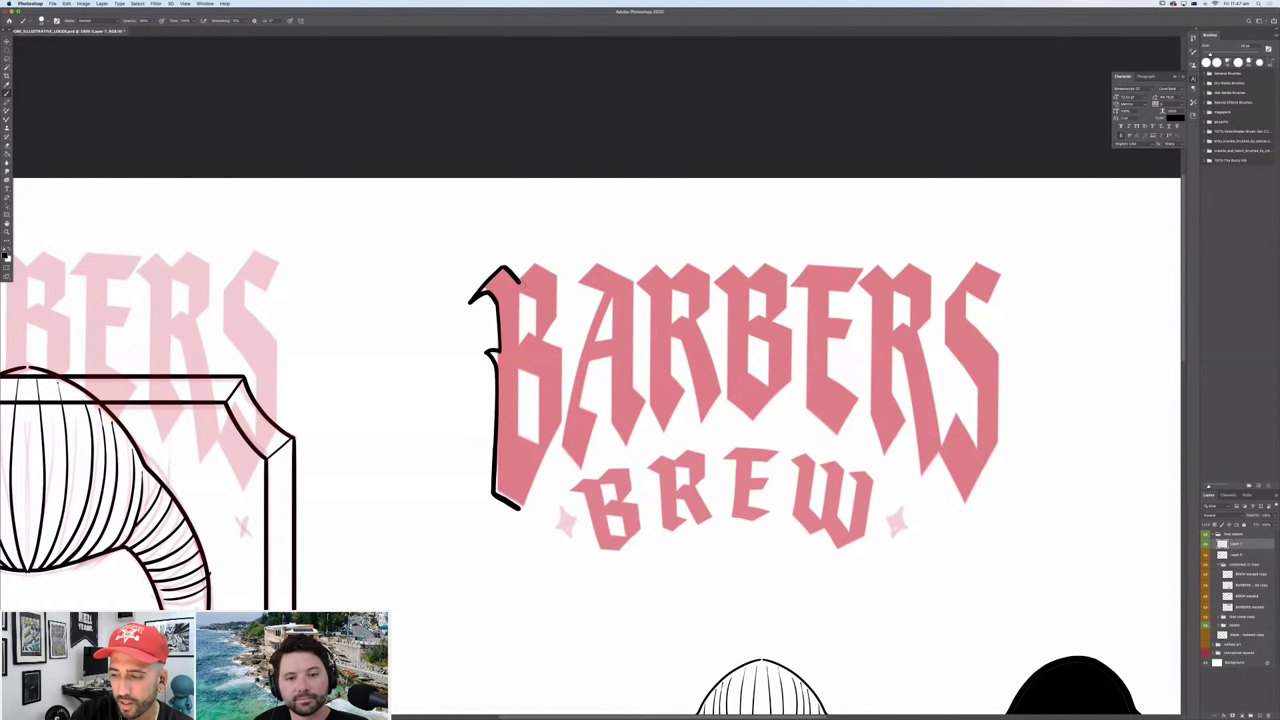
pyautogui.moveTo(518, 284)
pyautogui.mouseDown()
pyautogui.moveTo(538, 264)
pyautogui.moveTo(556, 272)
pyautogui.mouseUp()
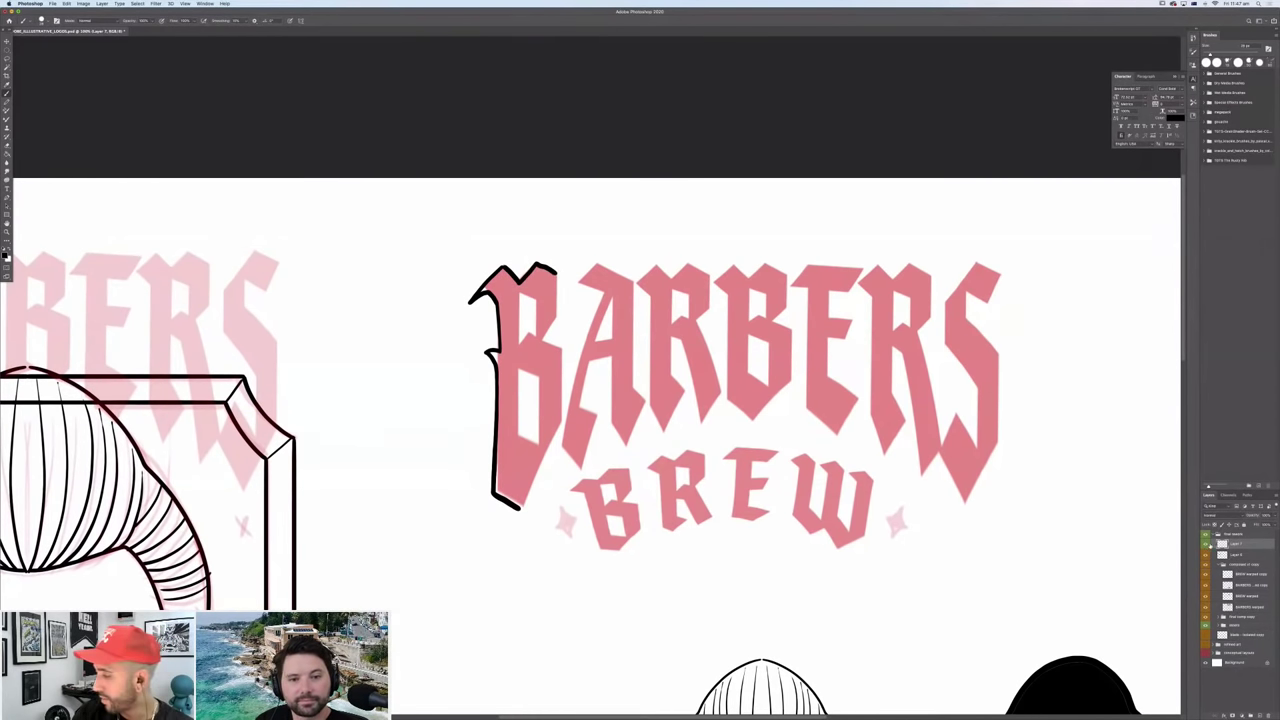
pyautogui.click(1206, 544)
pyautogui.click(1206, 544)
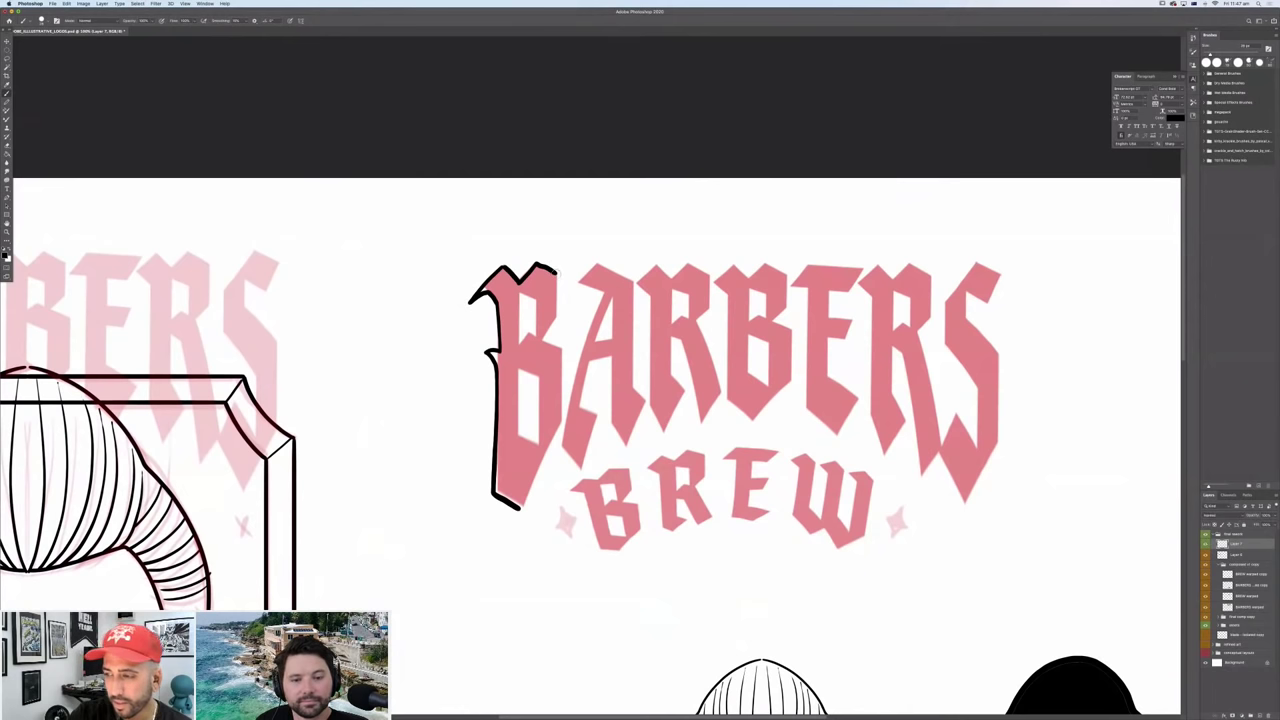
# Complete the first B's outline down its right side to the bottom point and outline both inner counters in black.
pyautogui.moveTo(556, 274)
pyautogui.mouseDown()
pyautogui.moveTo(542, 340)
pyautogui.moveTo(560, 348)
pyautogui.moveTo(560, 424)
pyautogui.mouseUp()
pyautogui.moveTo(520, 506); pyautogui.dragTo(561, 422)
pyautogui.moveTo(519, 372); pyautogui.dragTo(532, 441)
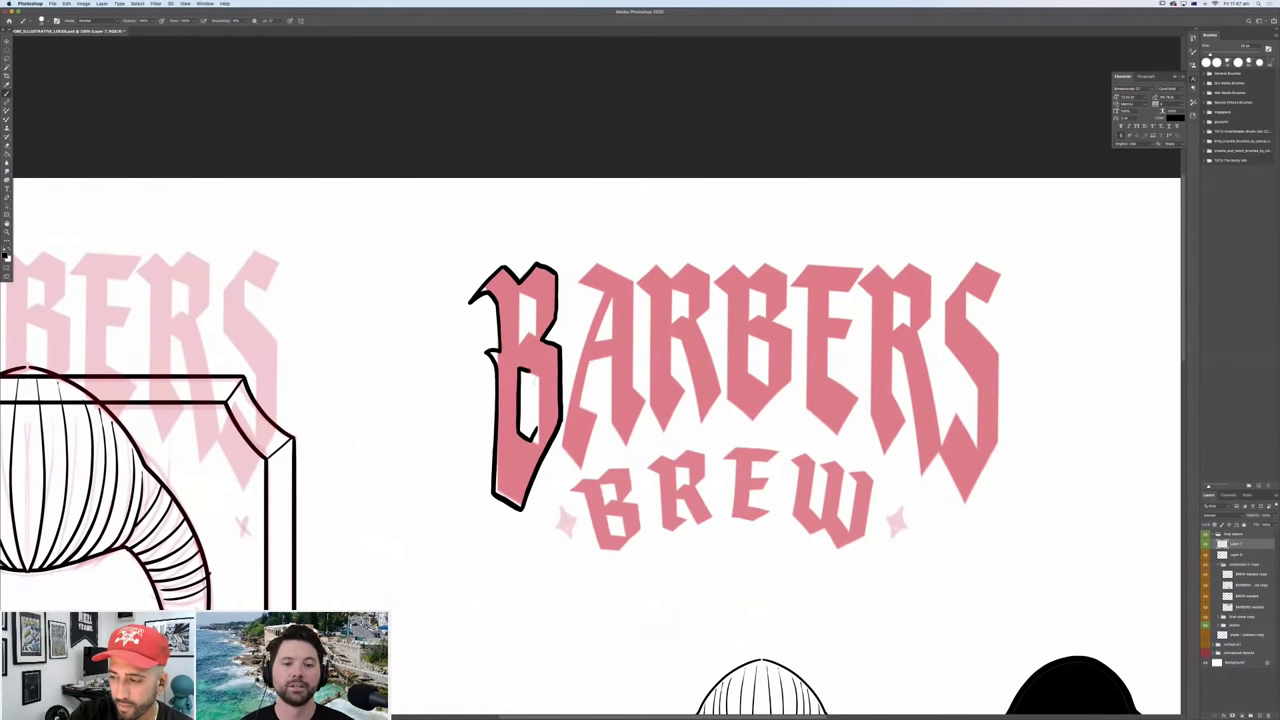
pyautogui.moveTo(530, 370); pyautogui.dragTo(539, 422)
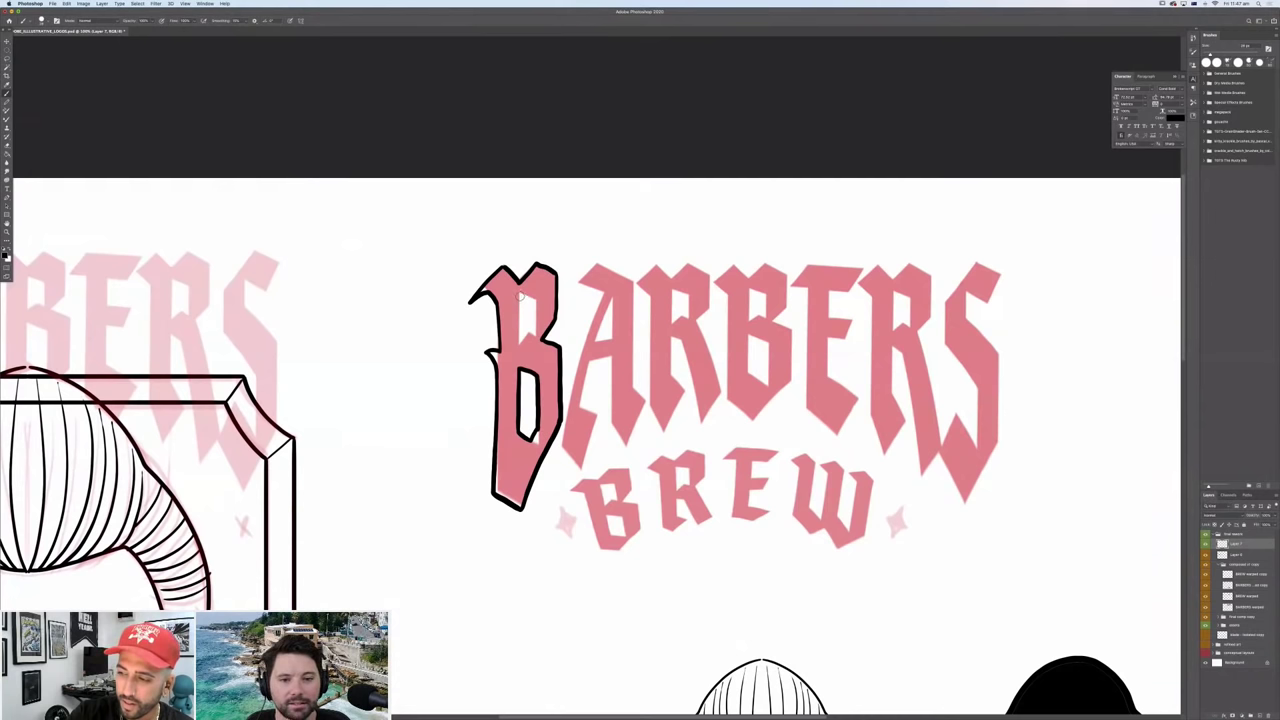
pyautogui.moveTo(521, 344)
pyautogui.mouseDown()
pyautogui.moveTo(532, 298)
pyautogui.moveTo(521, 295)
pyautogui.mouseUp()
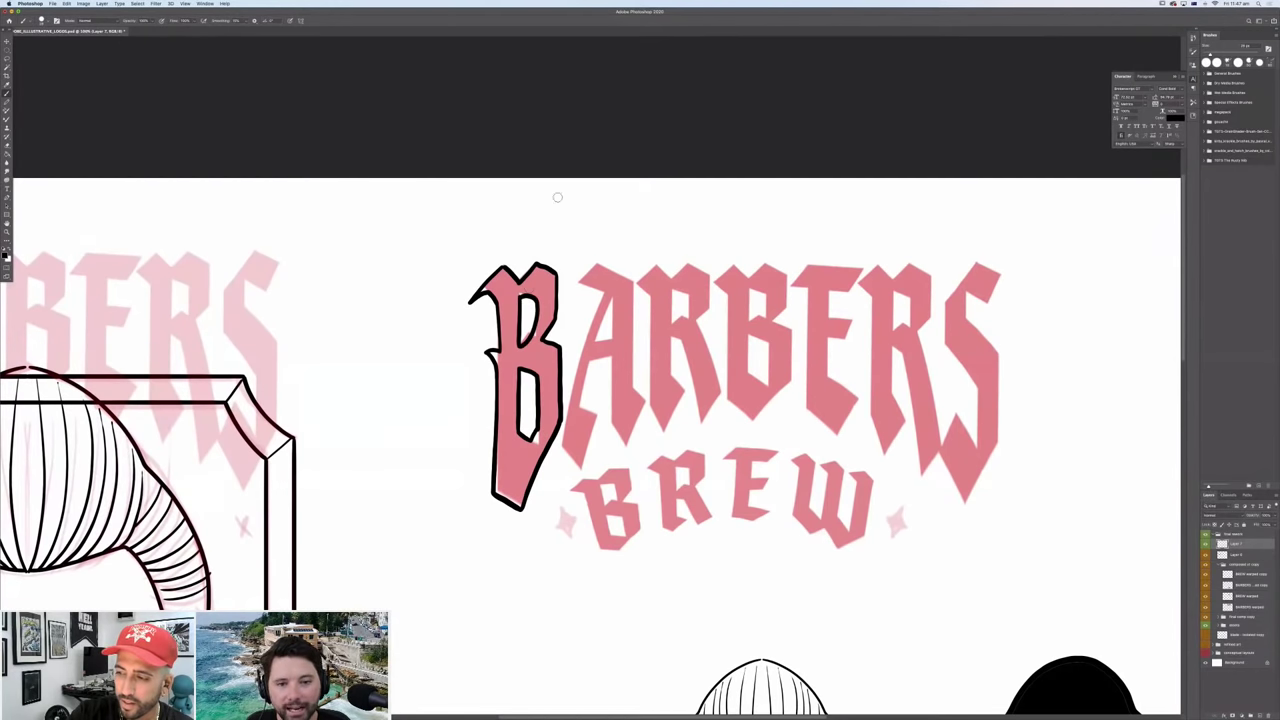
# Fill the outlined first B with black using the Paint Bucket and touch up its upper part with the Brush.
pyautogui.press('g')
pyautogui.click(548, 373)
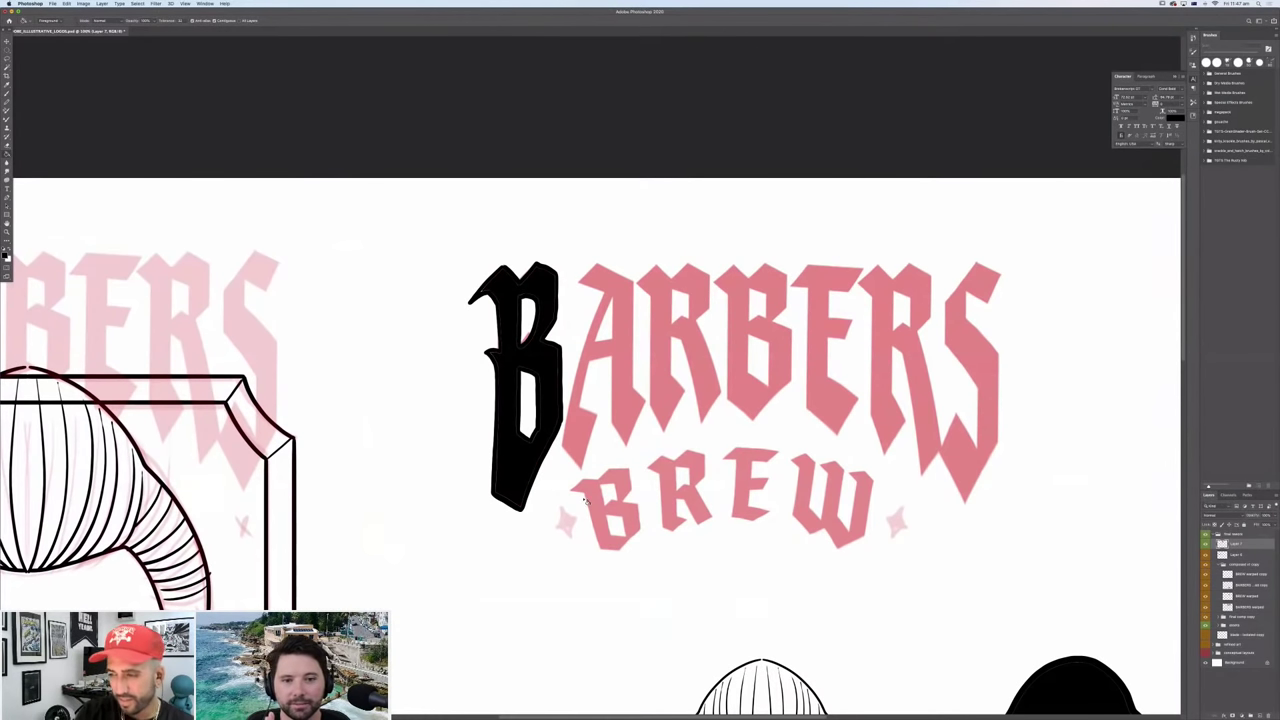
pyautogui.click(7, 93)
pyautogui.moveTo(555, 288); pyautogui.dragTo(523, 290)
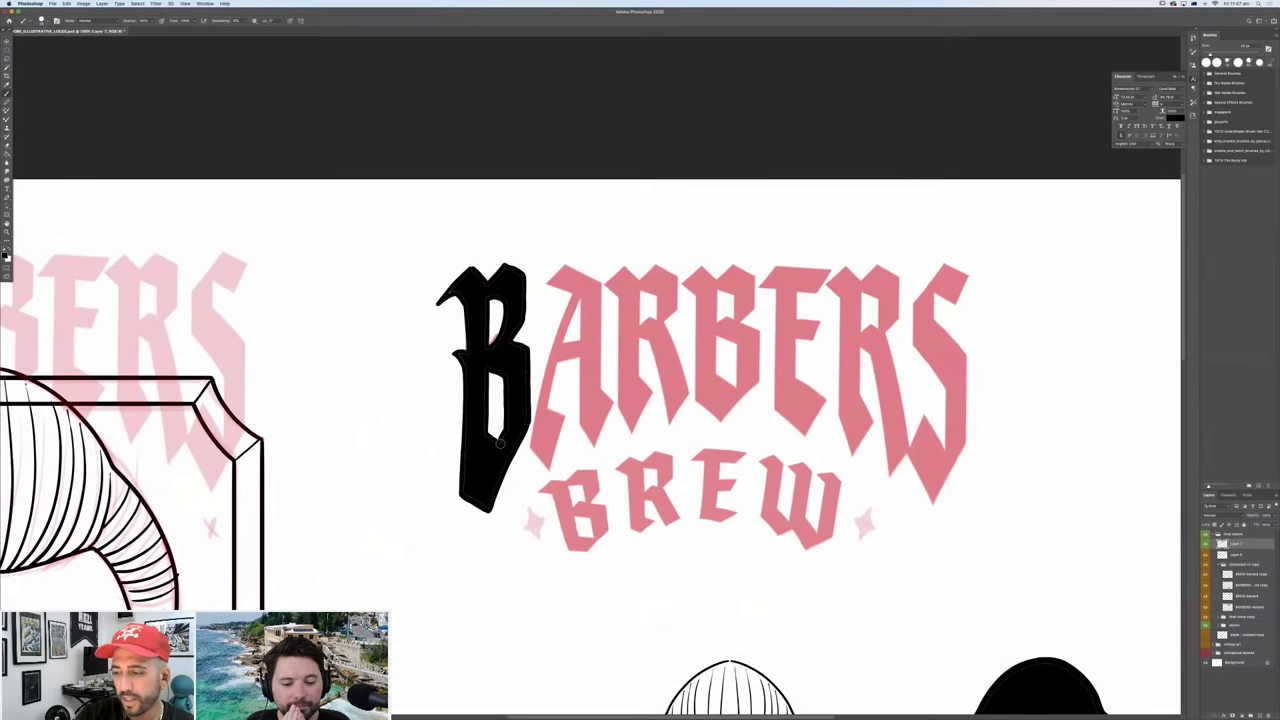
# Ink the A of BARBERS solid black over the pink lettering, with a hooked top serif, crossbar and pointed feet.
pyautogui.scroll(-2, 628, 531)
pyautogui.hscroll(3, 628, 531)
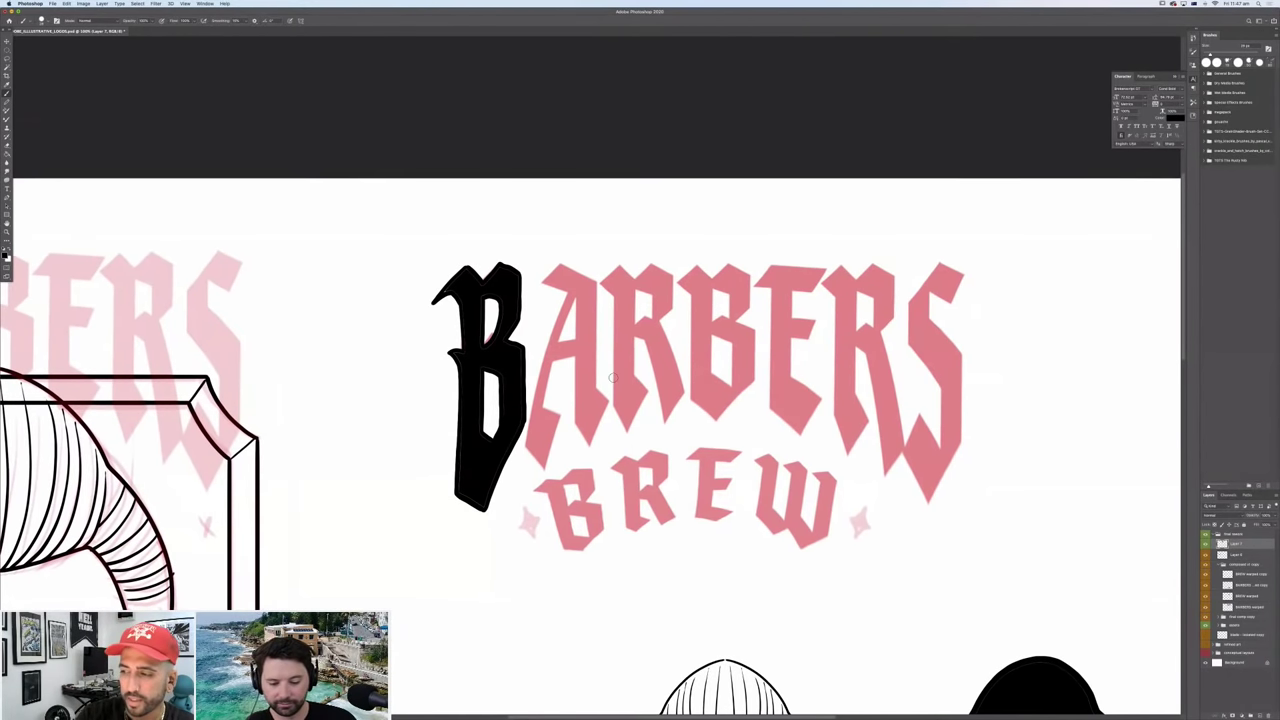
pyautogui.moveTo(548, 263)
pyautogui.mouseDown()
pyautogui.moveTo(497, 436)
pyautogui.moveTo(516, 436)
pyautogui.moveTo(512, 360)
pyautogui.moveTo(516, 430)
pyautogui.mouseUp()
pyautogui.moveTo(524, 343); pyautogui.dragTo(560, 323)
pyautogui.moveTo(509, 279)
pyautogui.mouseDown()
pyautogui.moveTo(575, 276)
pyautogui.moveTo(562, 269)
pyautogui.moveTo(566, 380)
pyautogui.mouseUp()
pyautogui.moveTo(547, 280)
pyautogui.mouseDown()
pyautogui.moveTo(546, 418)
pyautogui.moveTo(564, 438)
pyautogui.moveTo(574, 374)
pyautogui.moveTo(559, 370)
pyautogui.moveTo(556, 405)
pyautogui.mouseUp()
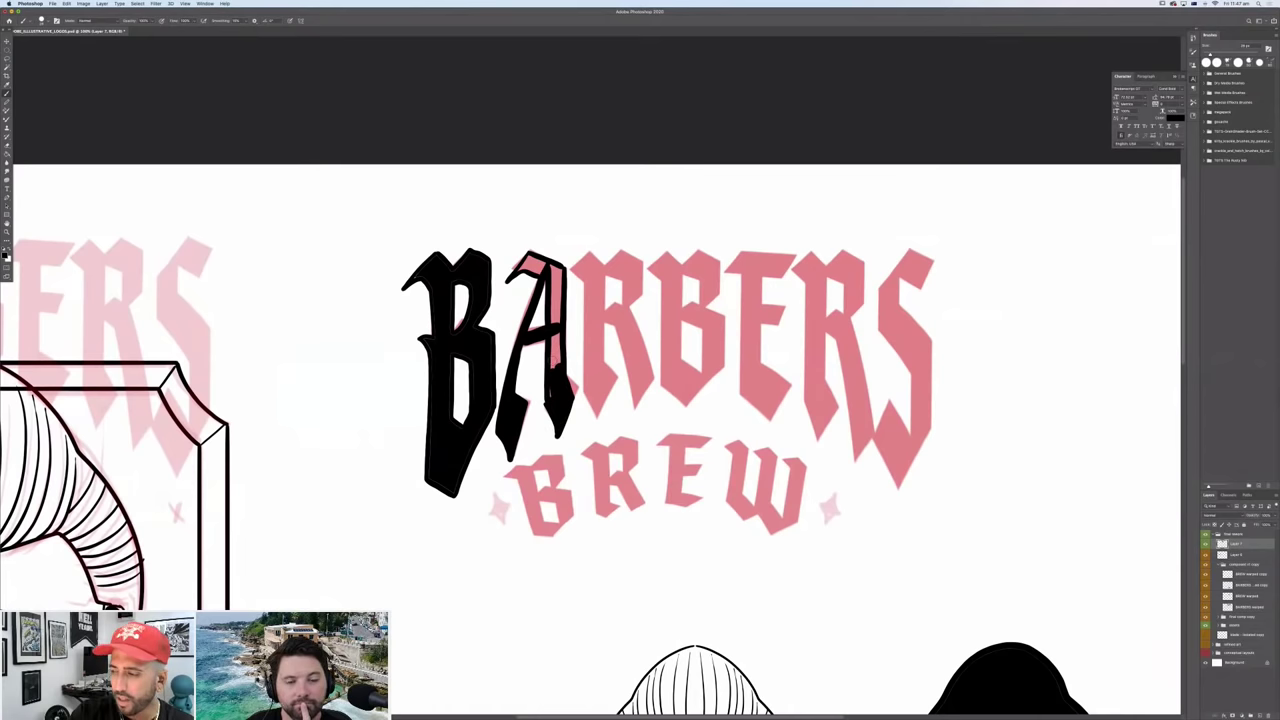
pyautogui.moveTo(558, 272)
pyautogui.mouseDown()
pyautogui.moveTo(555, 362)
pyautogui.moveTo(550, 275)
pyautogui.moveTo(529, 268)
pyautogui.mouseUp()
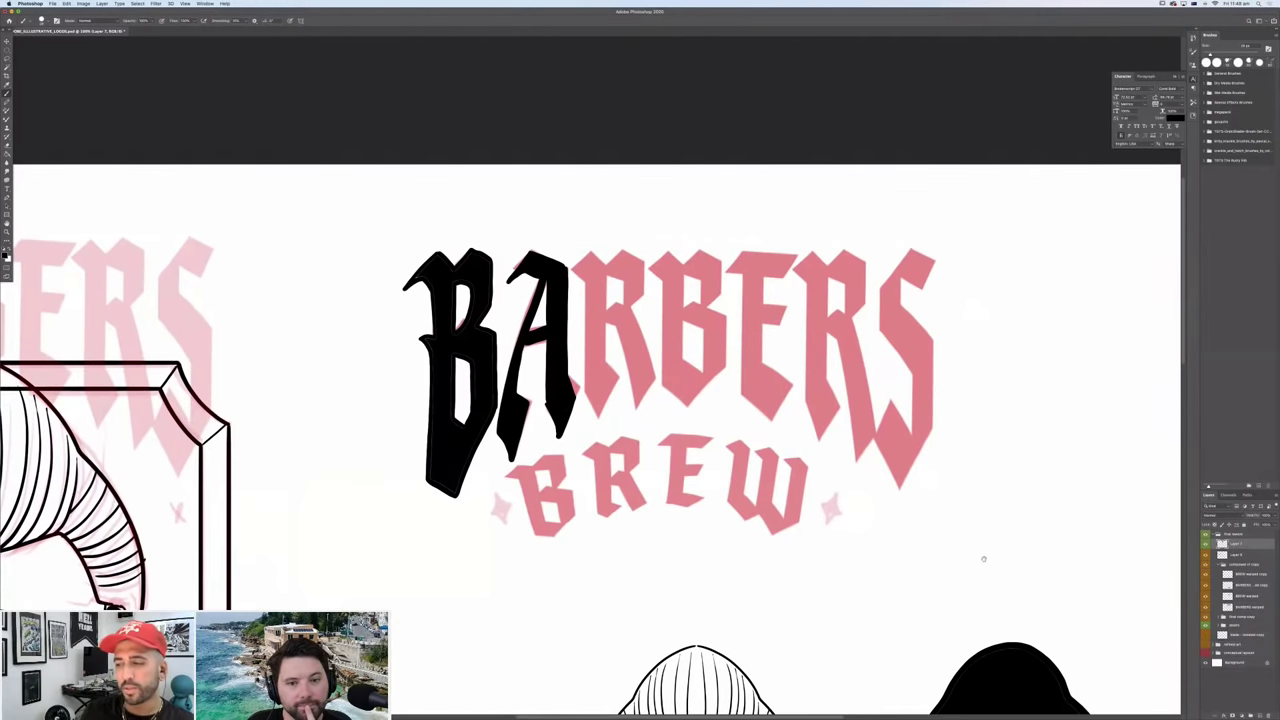
# Paint thin white inline highlights with small breaks inside the stem and lower bowl of the B and the right leg of the A.
pyautogui.hscroll(-3, 740, 565)
pyautogui.press('x')
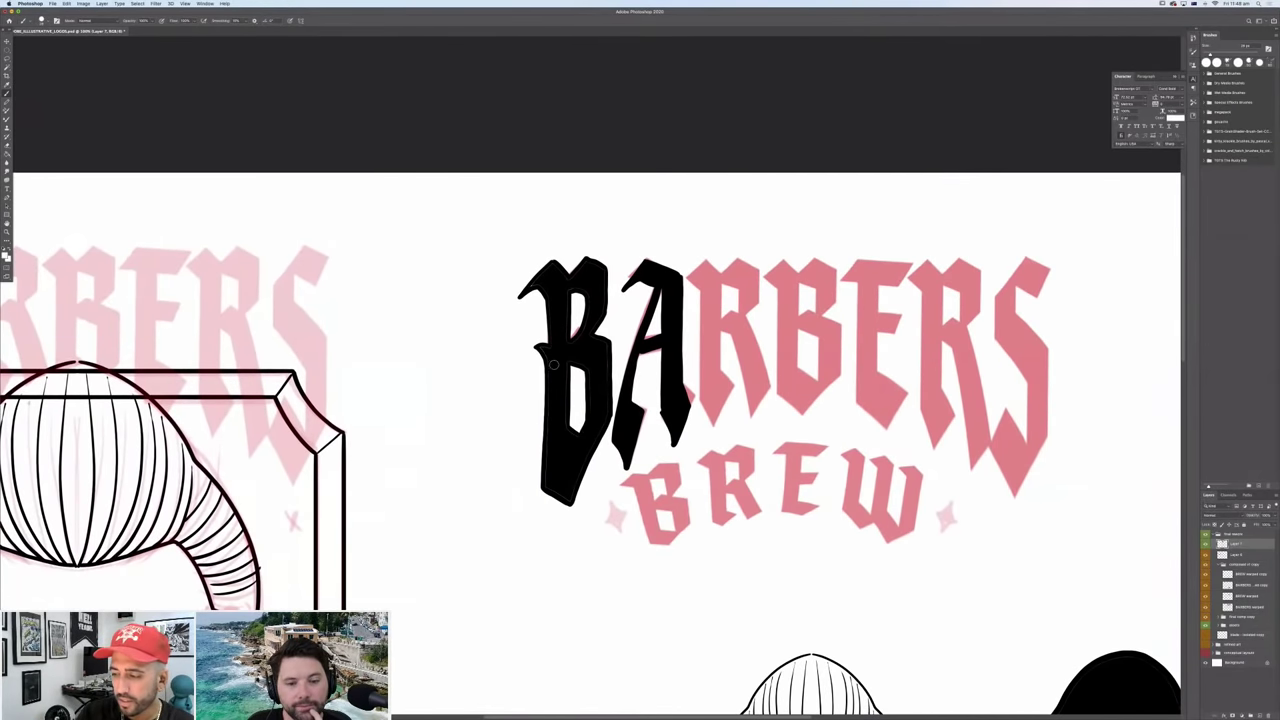
pyautogui.moveTo(558, 288); pyautogui.dragTo(560, 320)
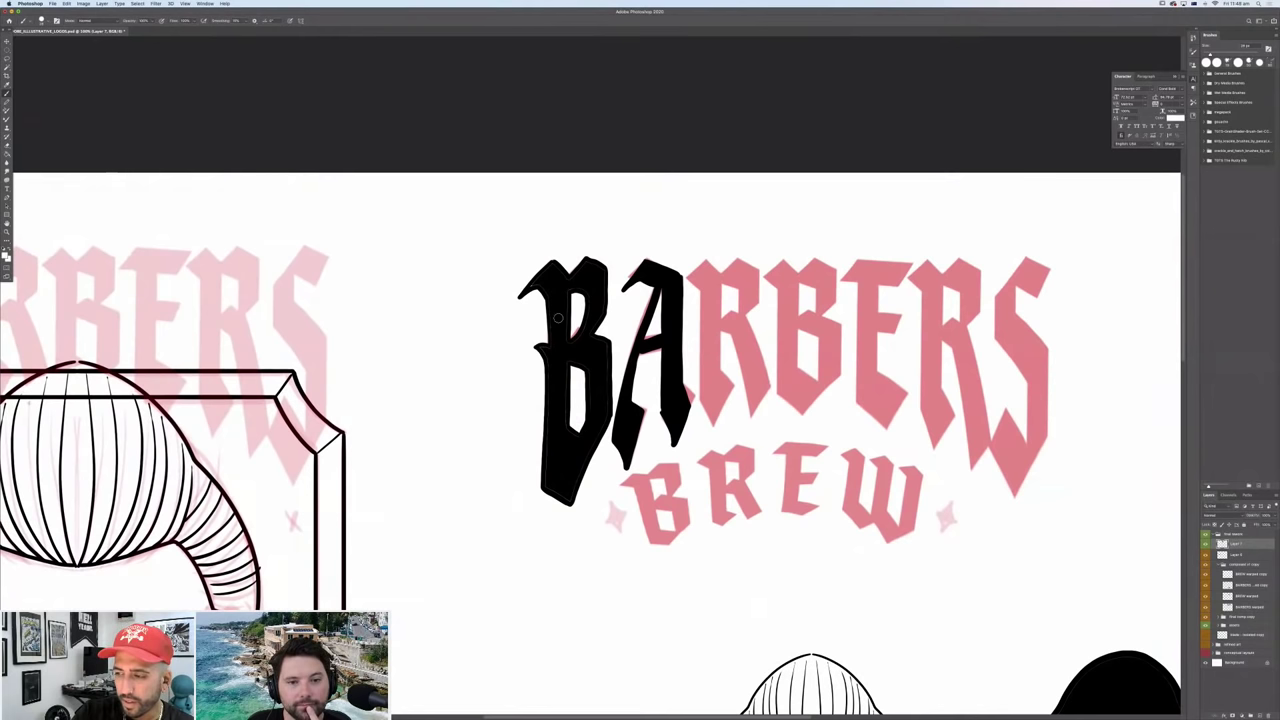
pyautogui.moveTo(559, 390); pyautogui.dragTo(560, 480)
pyautogui.press('cmd+z')
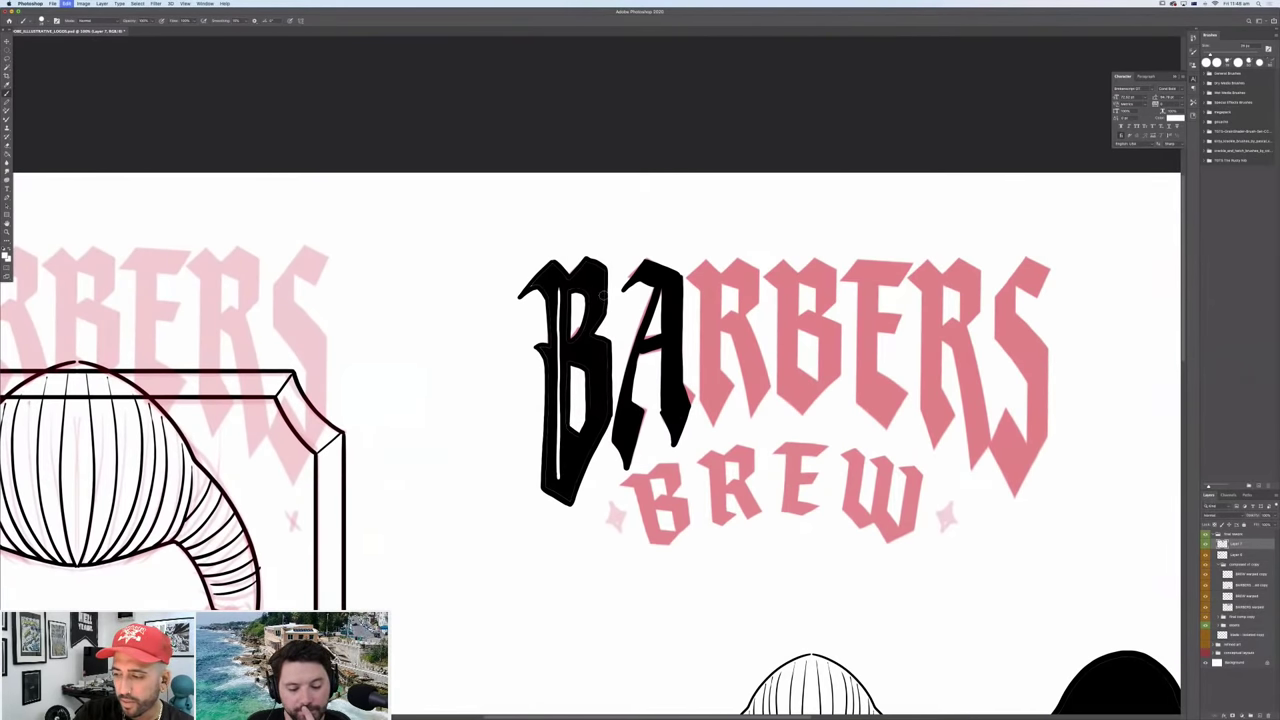
pyautogui.moveTo(558, 342)
pyautogui.mouseDown()
pyautogui.moveTo(557, 377)
pyautogui.moveTo(597, 370)
pyautogui.mouseUp()
pyautogui.moveTo(673, 320); pyautogui.dragTo(672, 344)
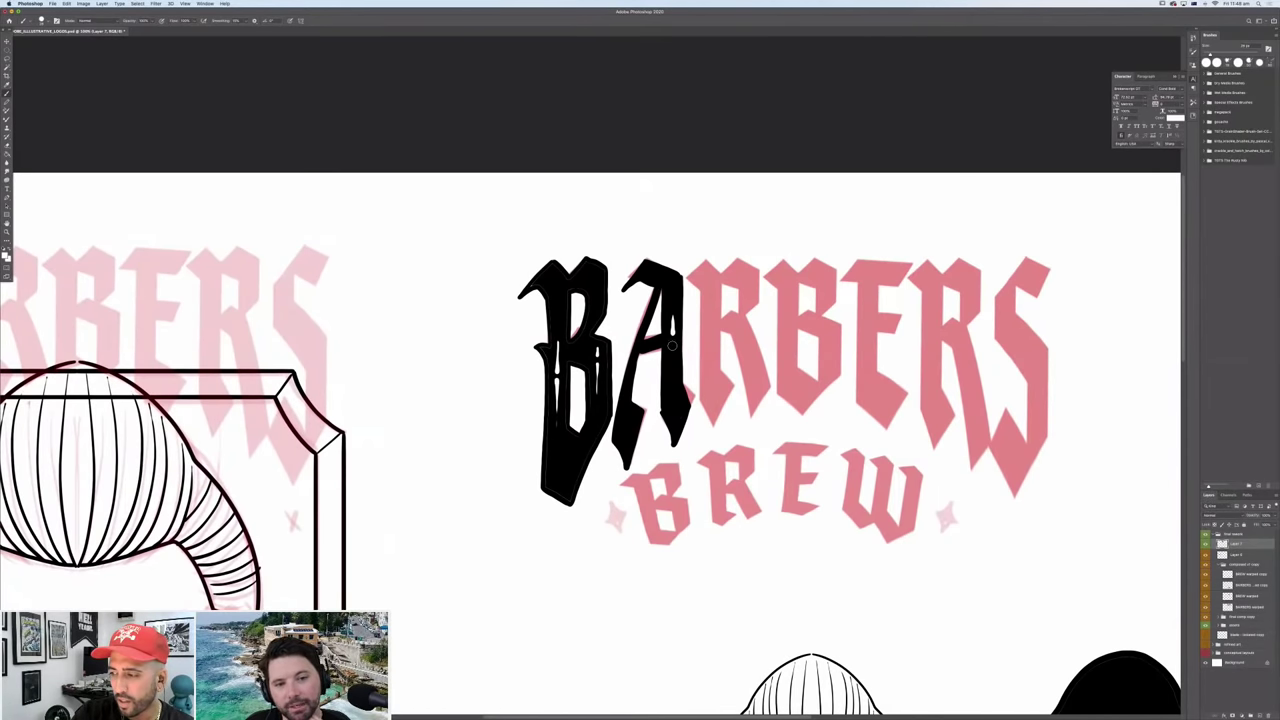
pyautogui.press('v')
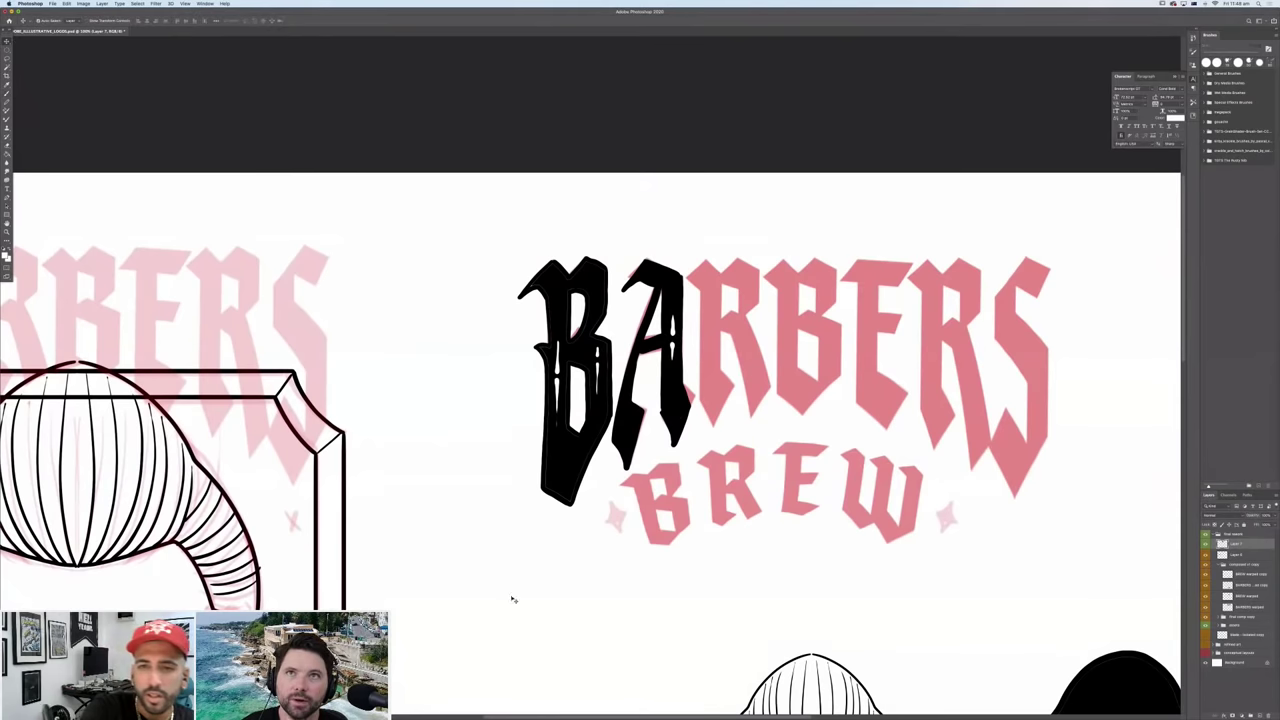
# Switch the brush back to black and ink the first R of BARBERS solid, with a stem spur and curved, pointed feet.
pyautogui.moveTo(997, 481); pyautogui.dragTo(827, 555)
pyautogui.press('b')
pyautogui.press('x')
pyautogui.moveTo(529, 356)
pyautogui.mouseDown()
pyautogui.moveTo(542, 508)
pyautogui.moveTo(564, 460)
pyautogui.moveTo(549, 339)
pyautogui.moveTo(559, 349)
pyautogui.moveTo(588, 338)
pyautogui.moveTo(583, 384)
pyautogui.moveTo(568, 385)
pyautogui.moveTo(584, 390)
pyautogui.moveTo(597, 443)
pyautogui.moveTo(579, 499)
pyautogui.moveTo(573, 413)
pyautogui.moveTo(580, 466)
pyautogui.mouseUp()
pyautogui.moveTo(565, 398)
pyautogui.mouseDown()
pyautogui.moveTo(576, 403)
pyautogui.moveTo(586, 448)
pyautogui.moveTo(585, 408)
pyautogui.mouseUp()
pyautogui.moveTo(533, 338)
pyautogui.mouseDown()
pyautogui.moveTo(555, 462)
pyautogui.moveTo(540, 490)
pyautogui.moveTo(543, 440)
pyautogui.moveTo(554, 468)
pyautogui.moveTo(538, 350)
pyautogui.moveTo(537, 456)
pyautogui.mouseUp()
pyautogui.moveTo(570, 352)
pyautogui.mouseDown()
pyautogui.moveTo(579, 386)
pyautogui.moveTo(584, 345)
pyautogui.moveTo(569, 404)
pyautogui.mouseUp()
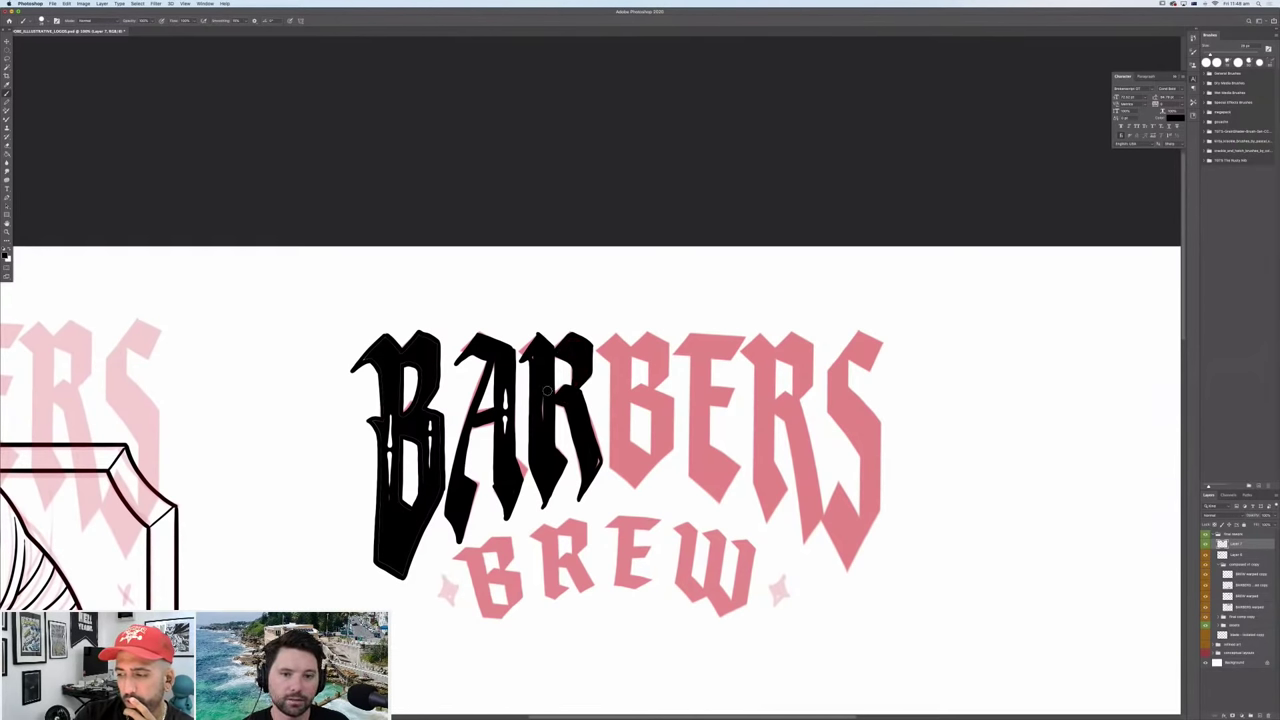
pyautogui.moveTo(536, 355); pyautogui.dragTo(542, 420)
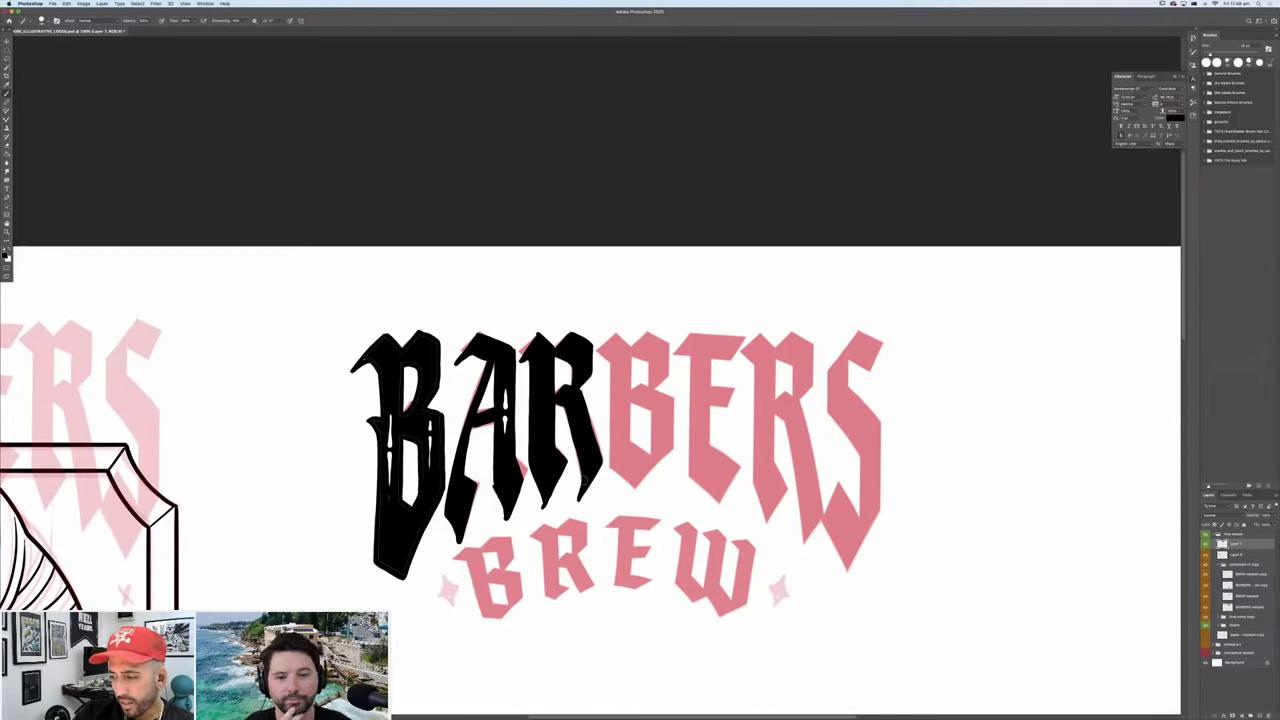
pyautogui.moveTo(576, 502)
pyautogui.mouseDown()
pyautogui.moveTo(579, 458)
pyautogui.moveTo(600, 452)
pyautogui.moveTo(593, 466)
pyautogui.mouseUp()
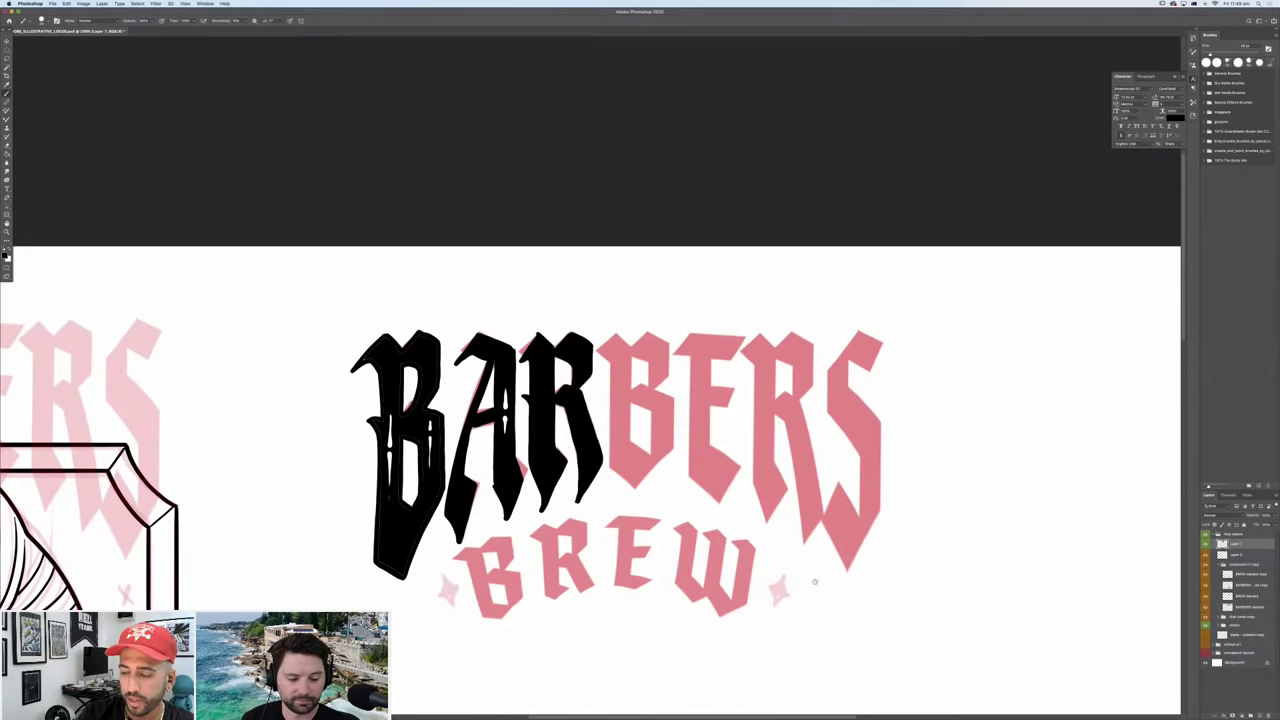
# Outline the second B of BARBERS in black over the pink lettering, including its top serif, stem, bowls and bottom point.
pyautogui.moveTo(802, 572); pyautogui.dragTo(832, 552)
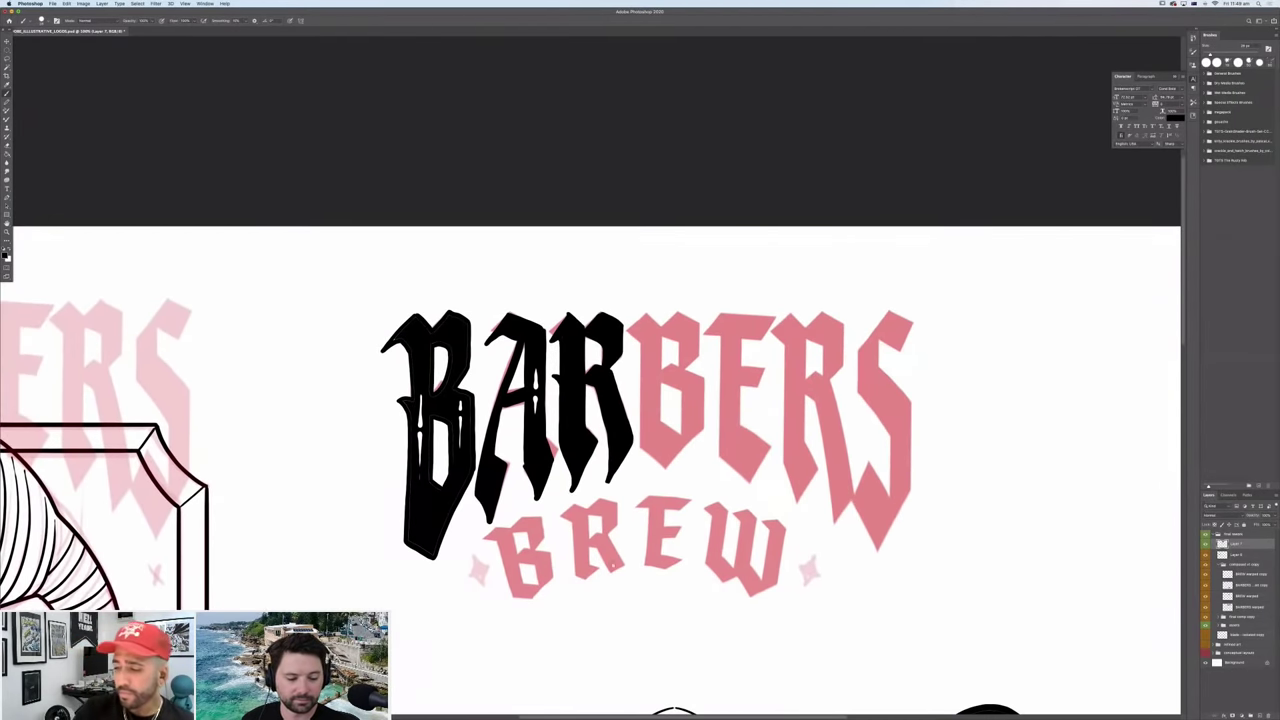
pyautogui.hscroll(-5, 704, 504)
pyautogui.scroll(-2, 704, 504)
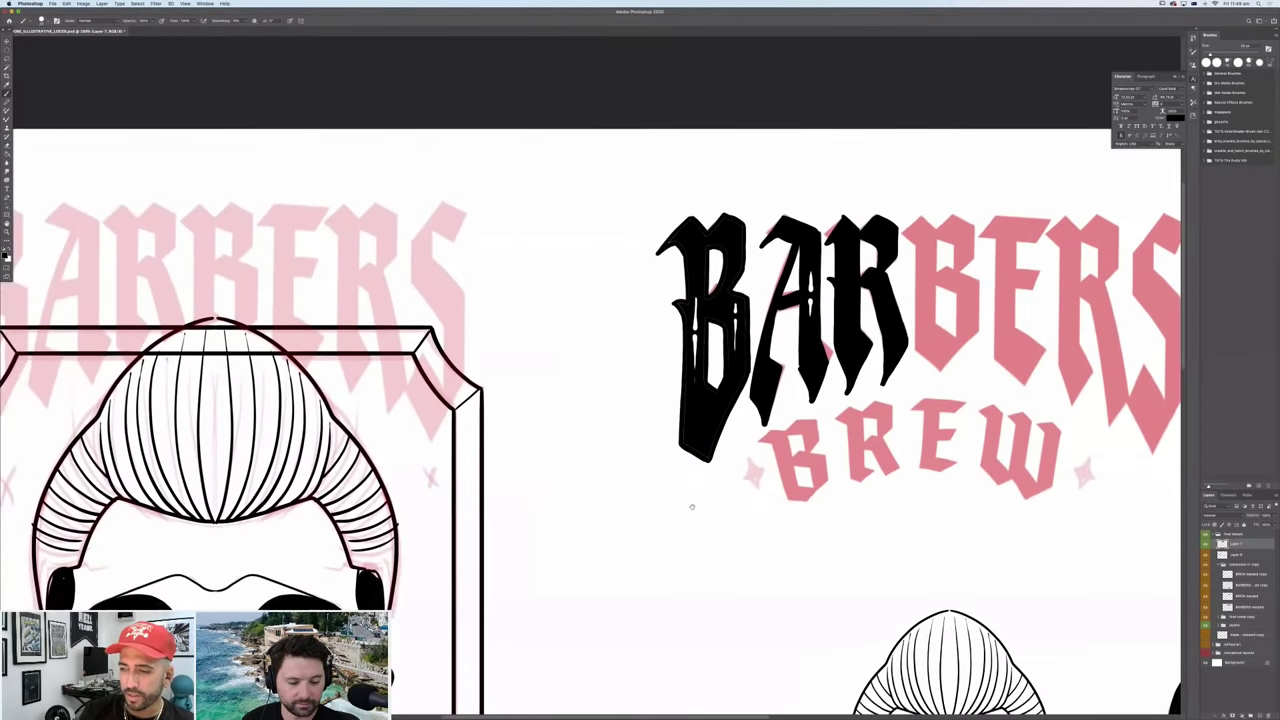
pyautogui.hscroll(4, 757, 533)
pyautogui.scroll(-6, 757, 533)
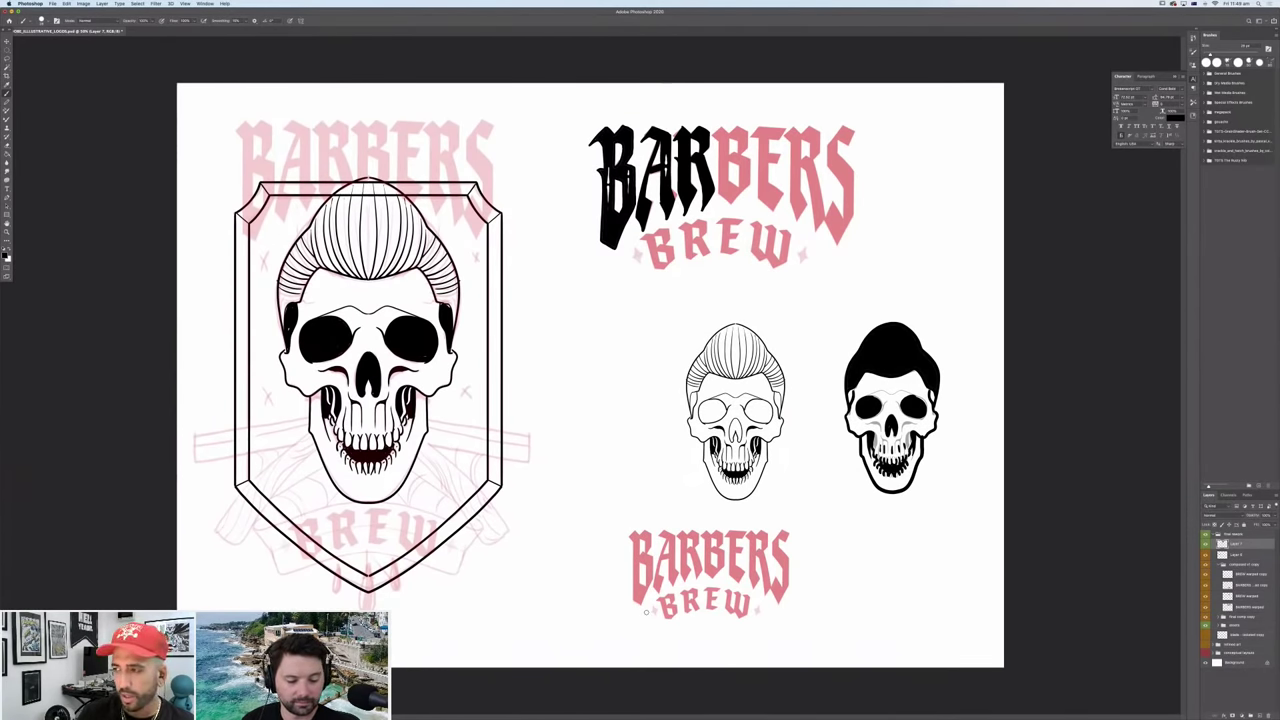
pyautogui.press('super+equal')
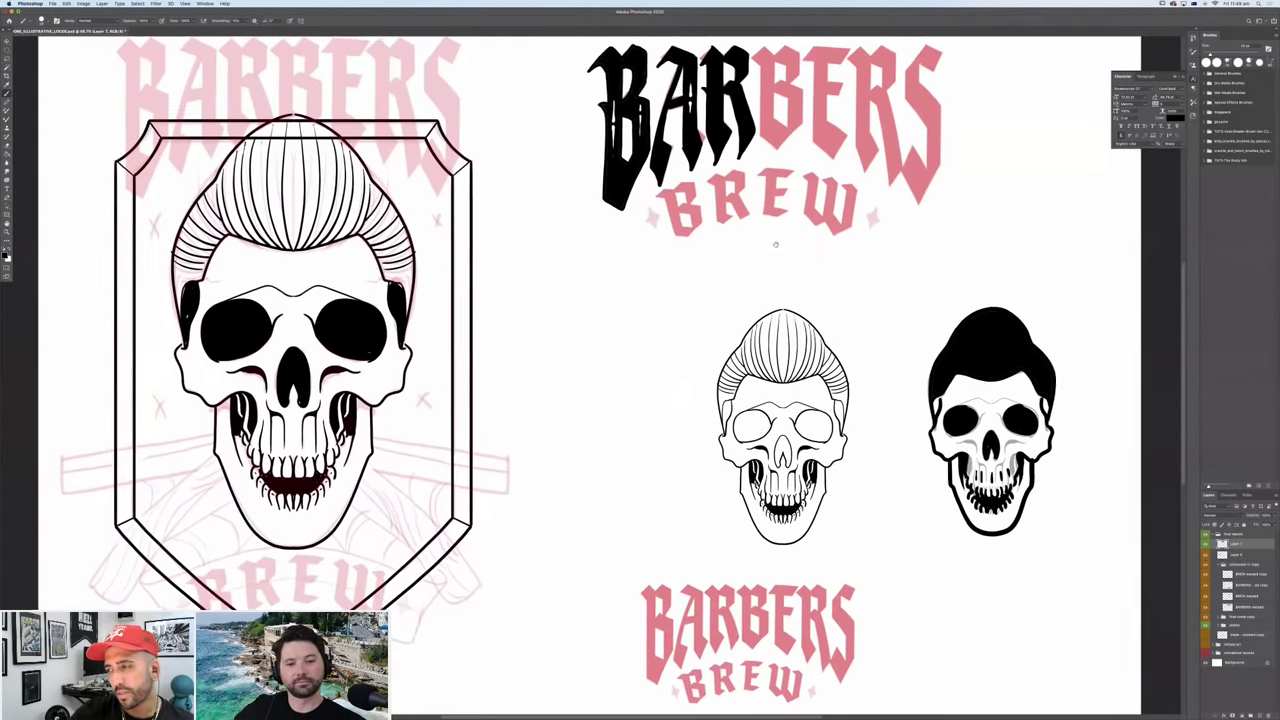
pyautogui.scroll(3, 783, 178)
pyautogui.scroll(-1, 777, 238)
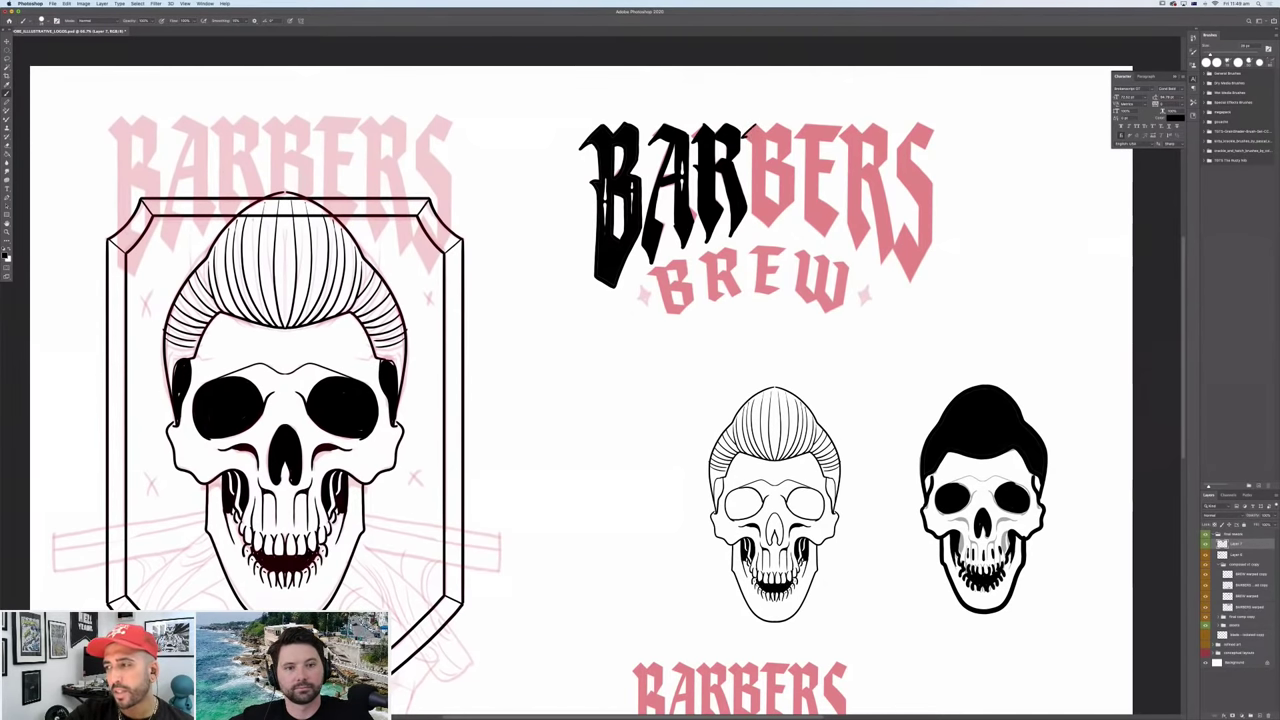
pyautogui.moveTo(753, 152)
pyautogui.mouseDown()
pyautogui.moveTo(752, 216)
pyautogui.moveTo(771, 227)
pyautogui.mouseUp()
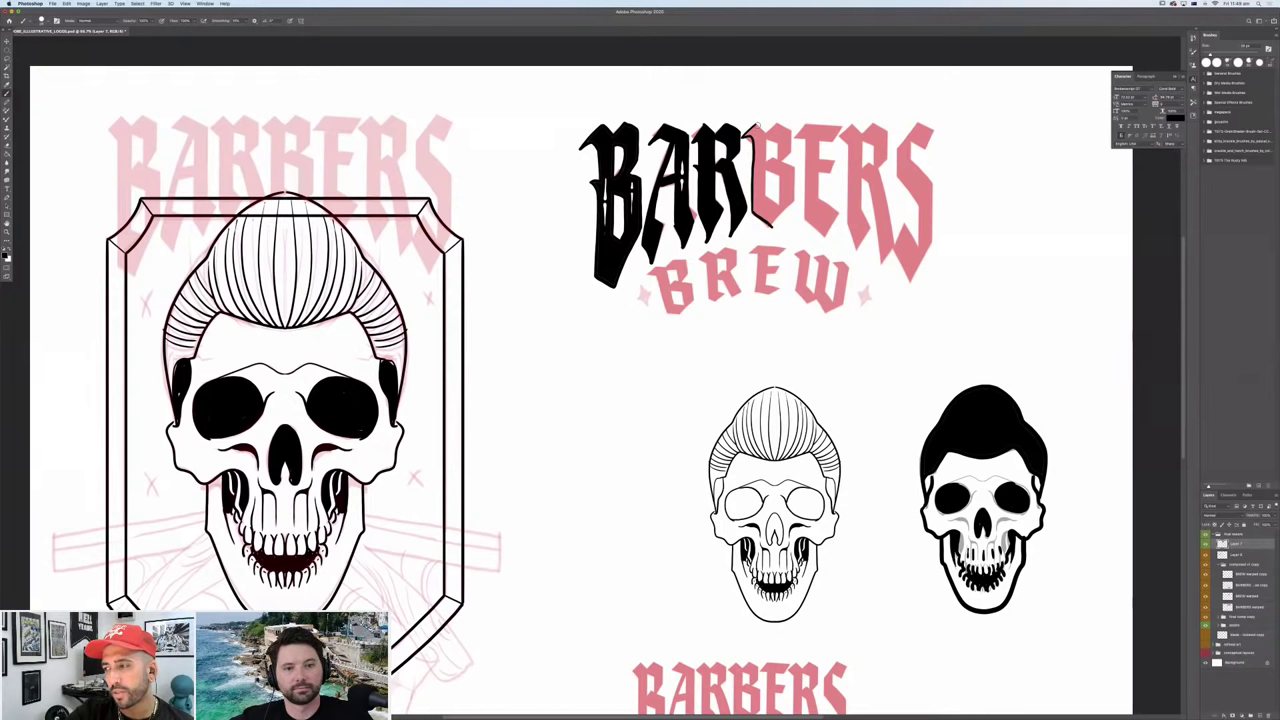
pyautogui.moveTo(755, 130); pyautogui.dragTo(766, 208)
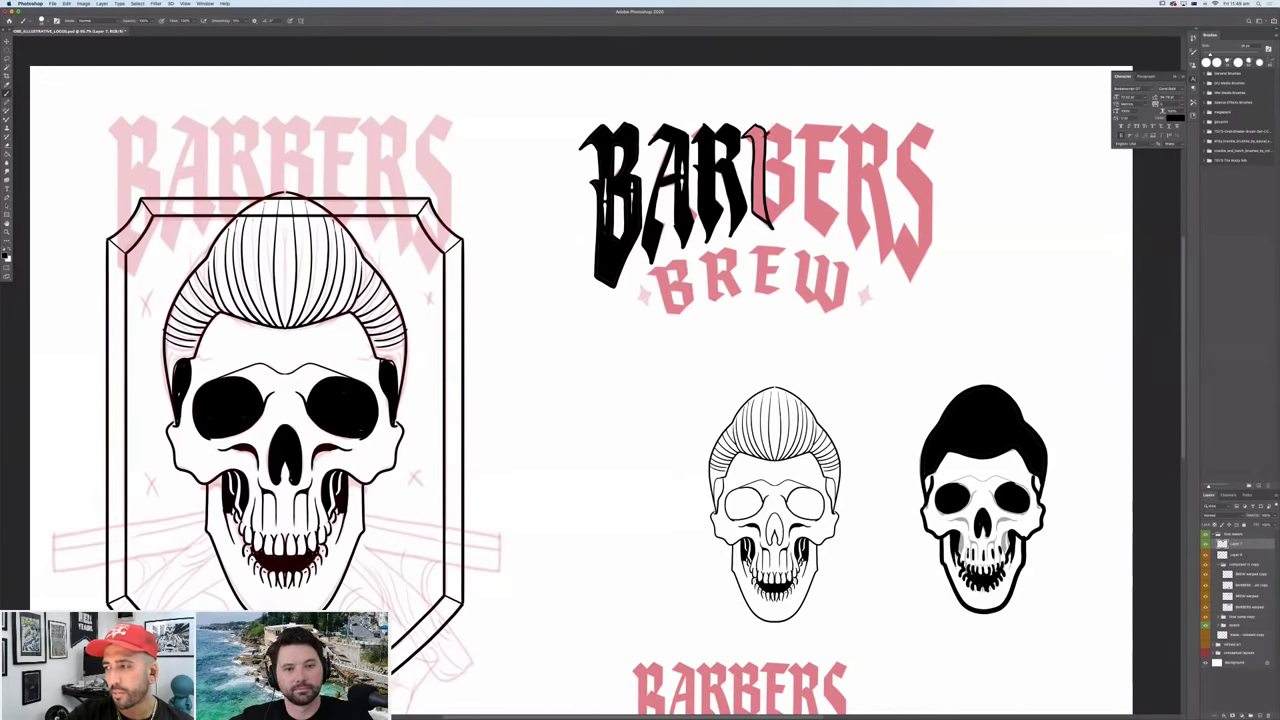
pyautogui.moveTo(766, 134)
pyautogui.mouseDown()
pyautogui.moveTo(787, 133)
pyautogui.moveTo(789, 154)
pyautogui.moveTo(762, 157)
pyautogui.moveTo(776, 166)
pyautogui.moveTo(773, 217)
pyautogui.moveTo(795, 172)
pyautogui.moveTo(786, 162)
pyautogui.mouseUp()
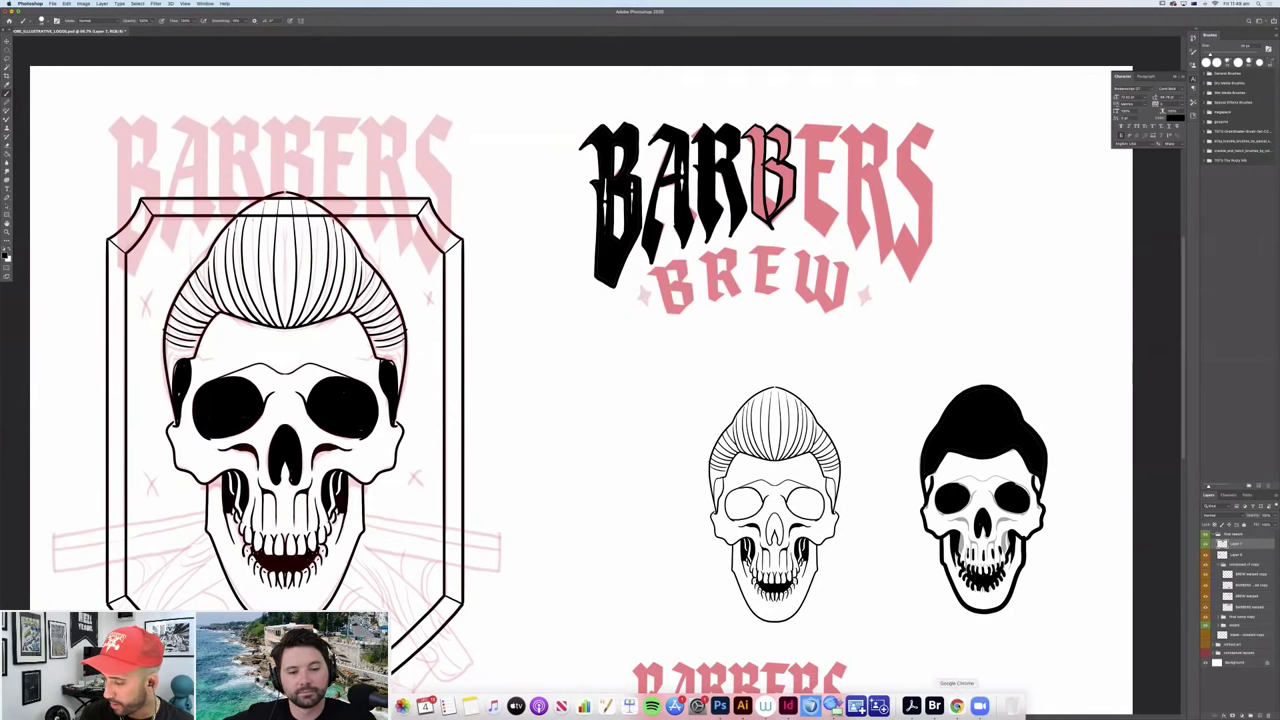
# Switch to Google Chrome and examine the El Reapers barbershop branding page, from its merchandise up to the wordmark logos.
pyautogui.click(957, 707)
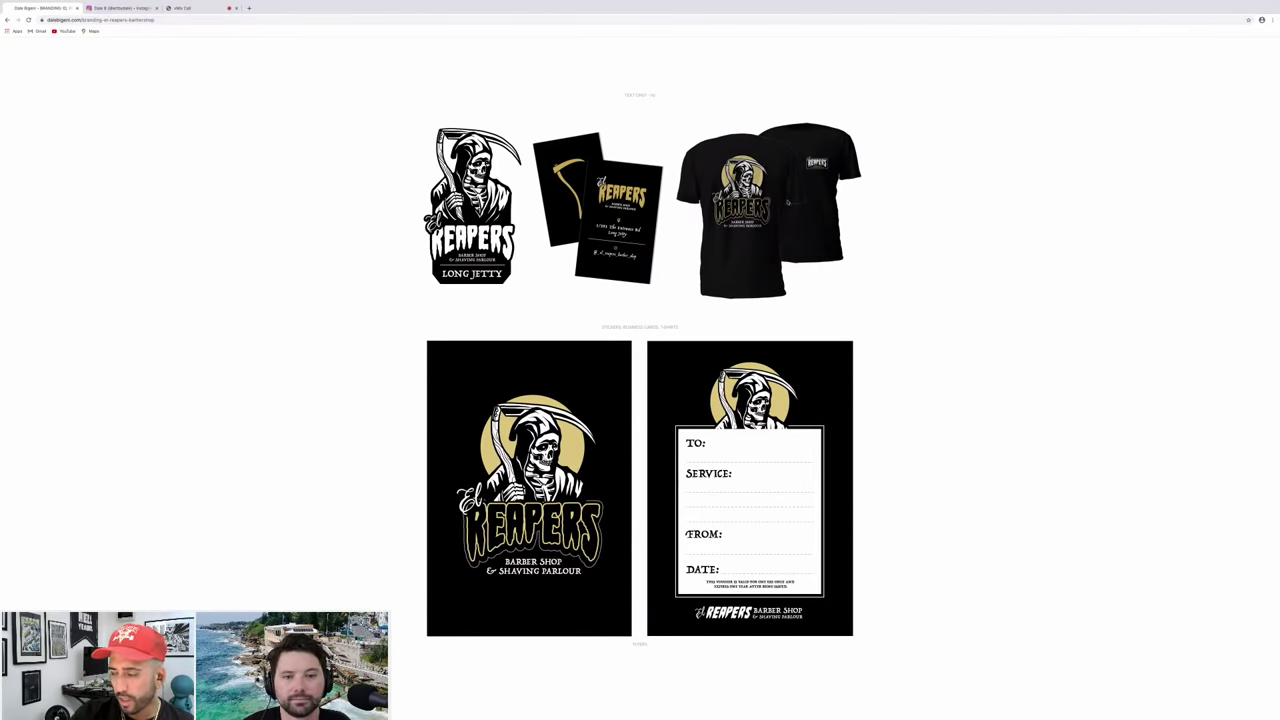
pyautogui.scroll(5, 704, 258)
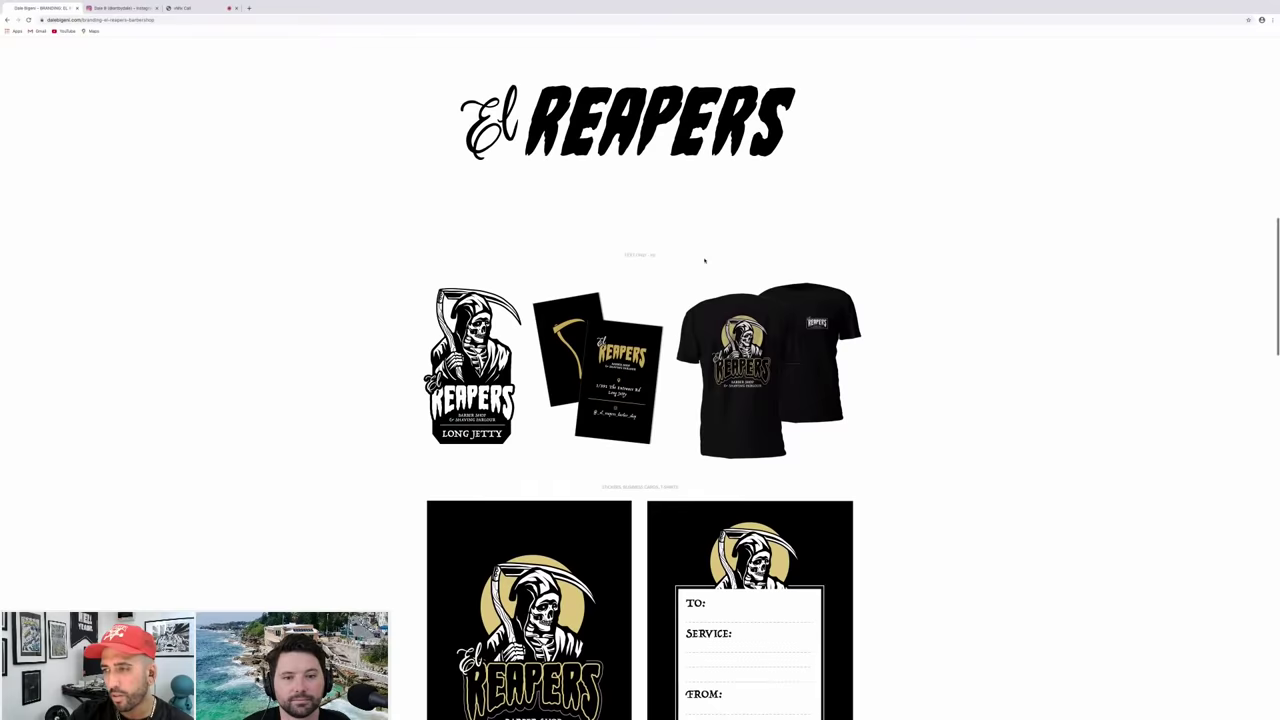
pyautogui.scroll(3, 704, 260)
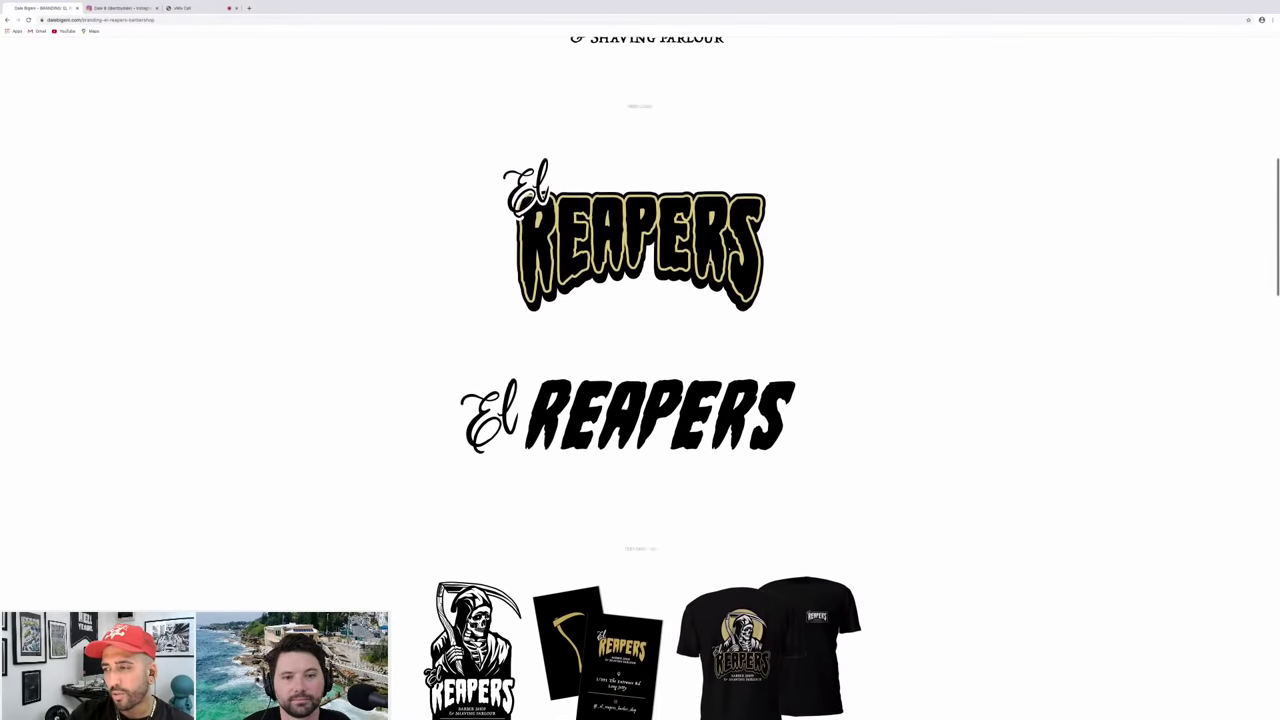
# Examine the El Reapers page from the wordmarks through the merchandise and gift voucher down to the lowrider and reaper illustrations.
pyautogui.scroll(1, 711, 256)
pyautogui.scroll(1, 769, 156)
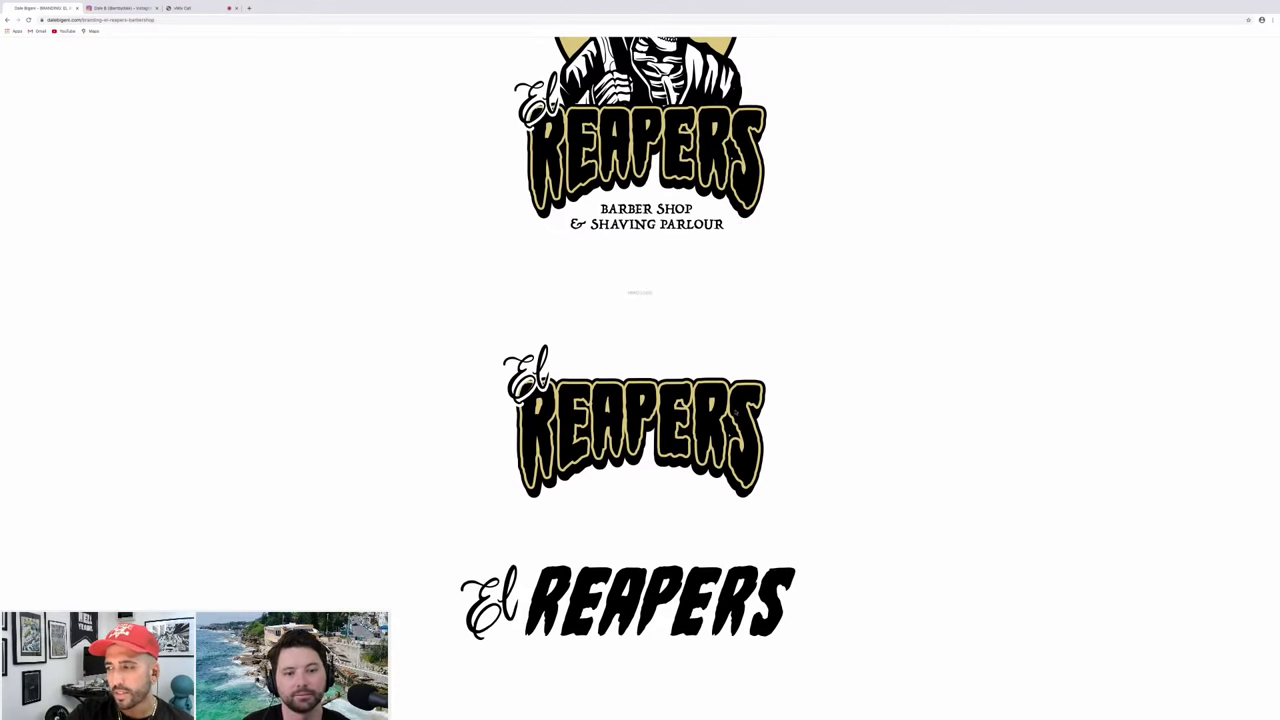
pyautogui.scroll(-6, 730, 535)
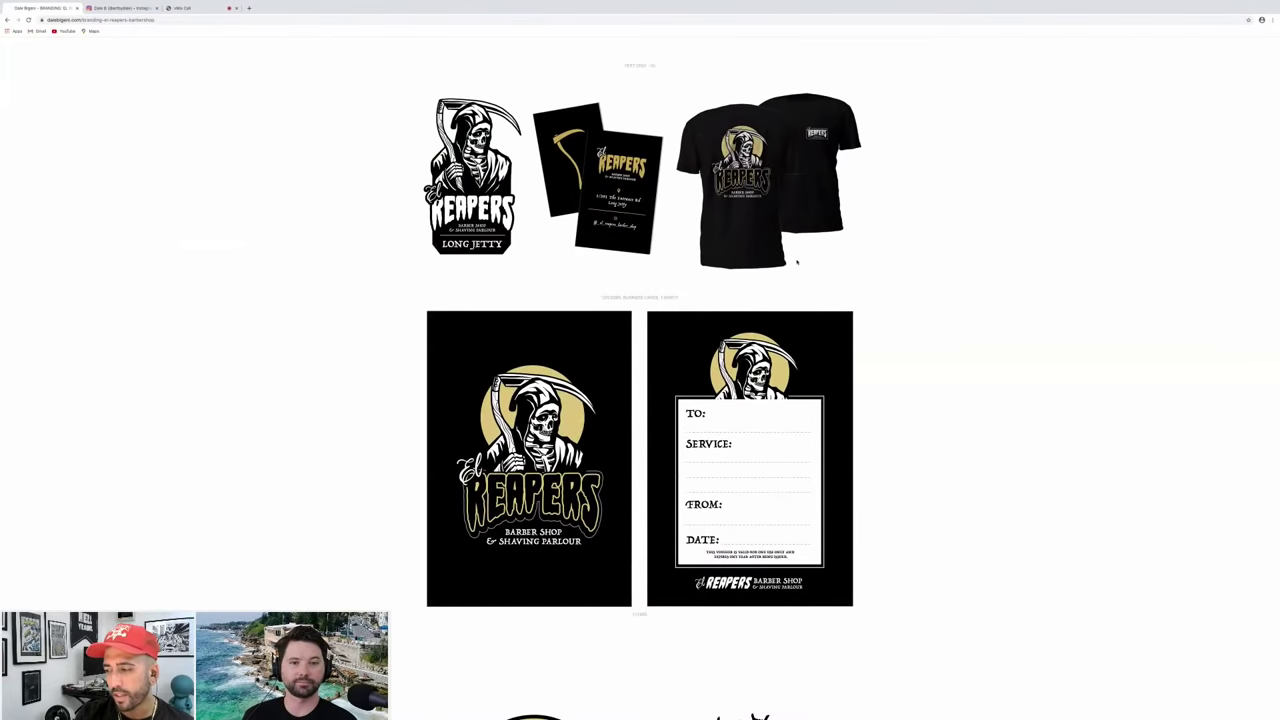
pyautogui.scroll(3, 679, 231)
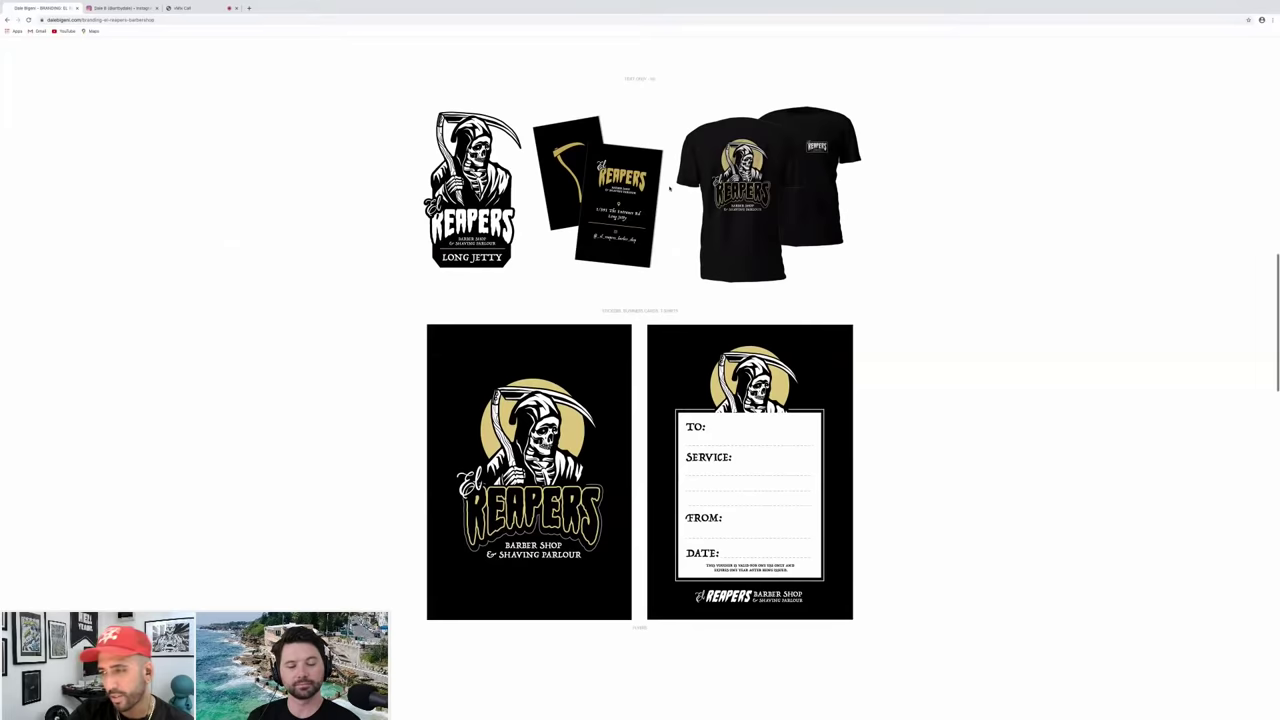
pyautogui.scroll(5, 679, 231)
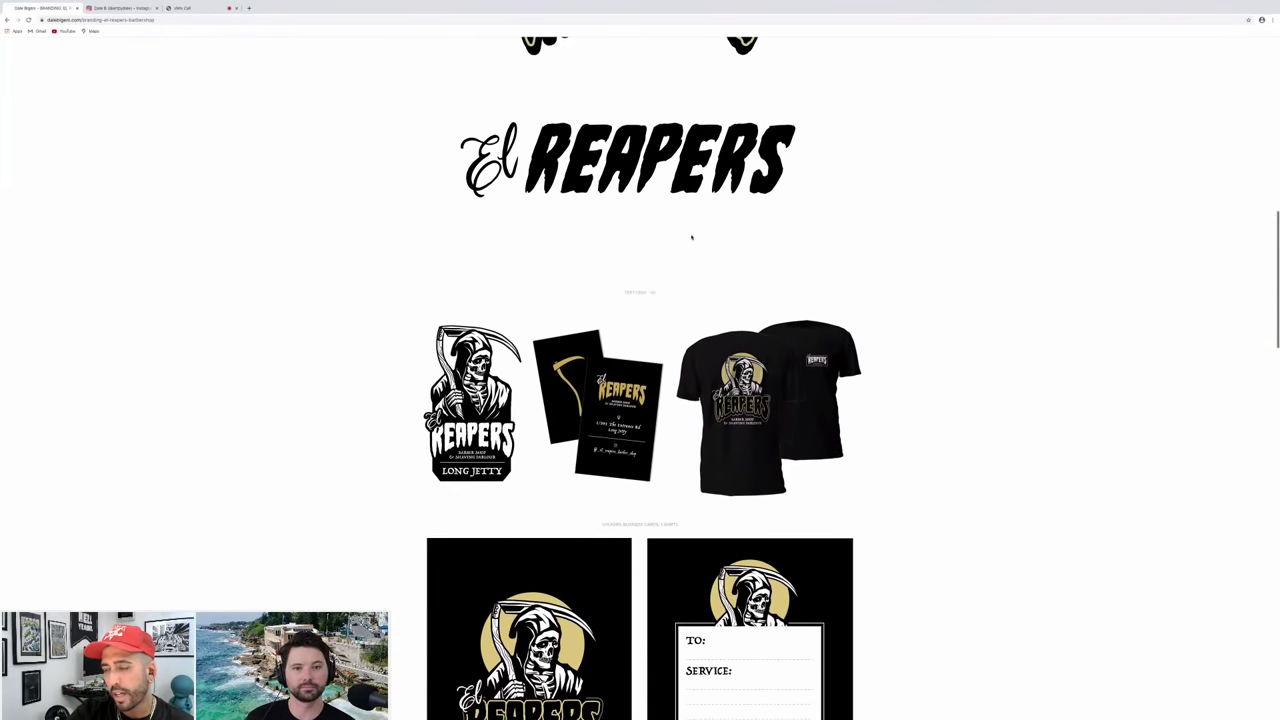
pyautogui.scroll(1, 640, 400)
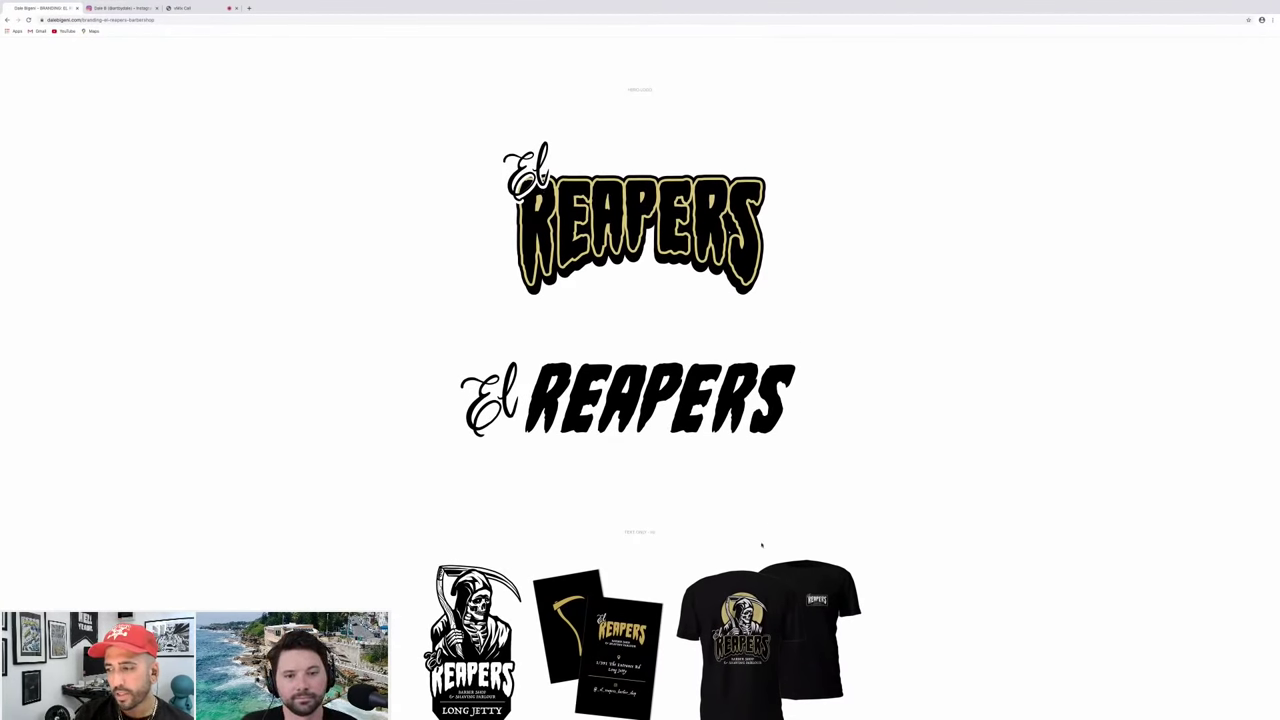
pyautogui.scroll(-7, 793, 498)
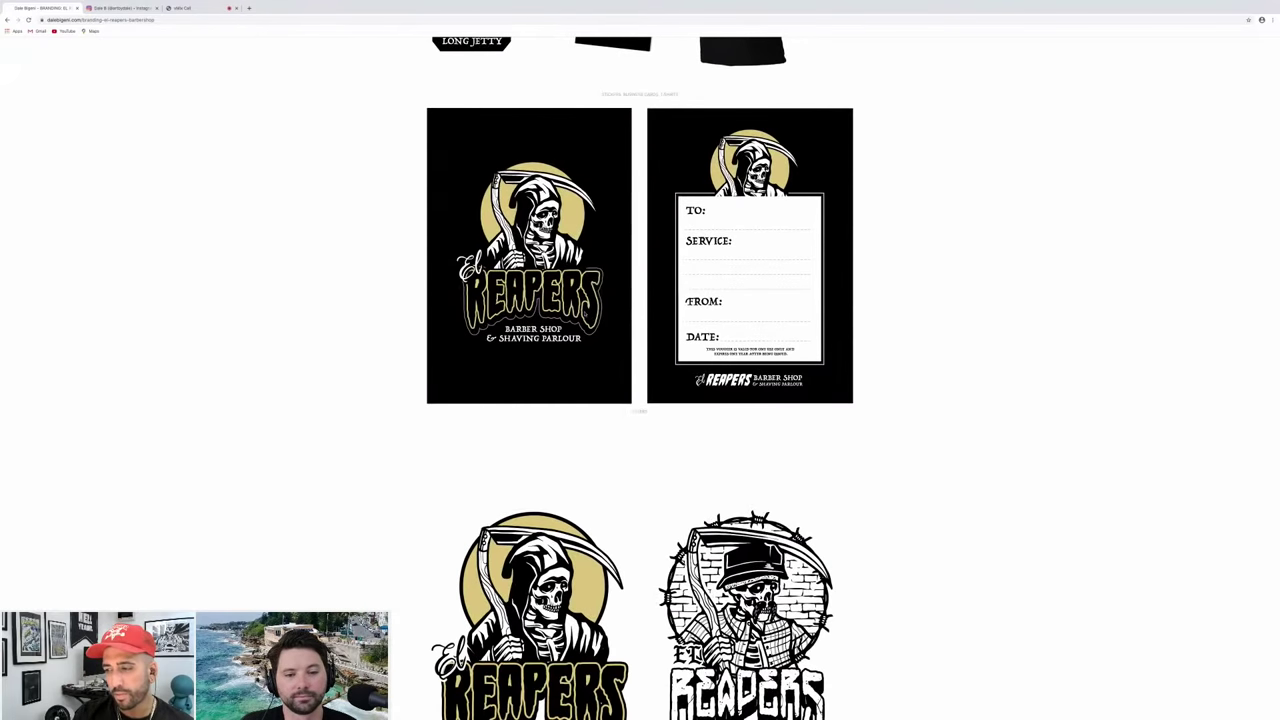
pyautogui.scroll(-2, 640, 380)
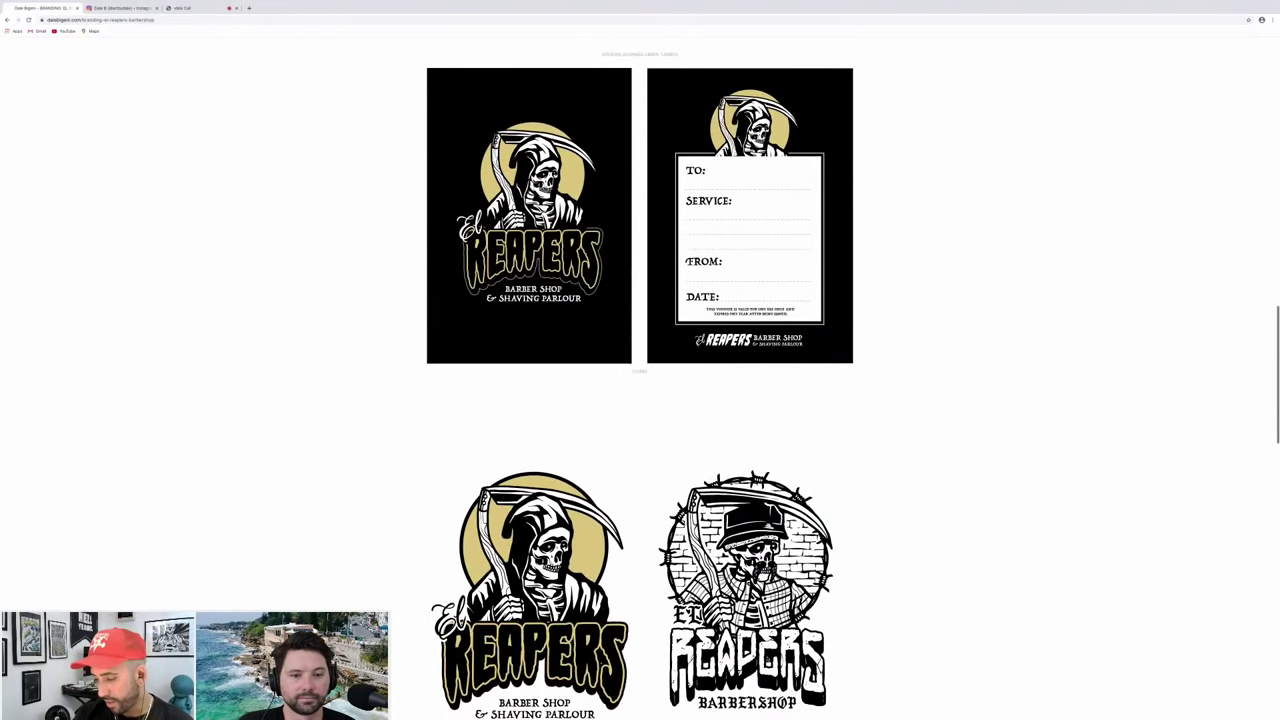
pyautogui.scroll(-2, 683, 686)
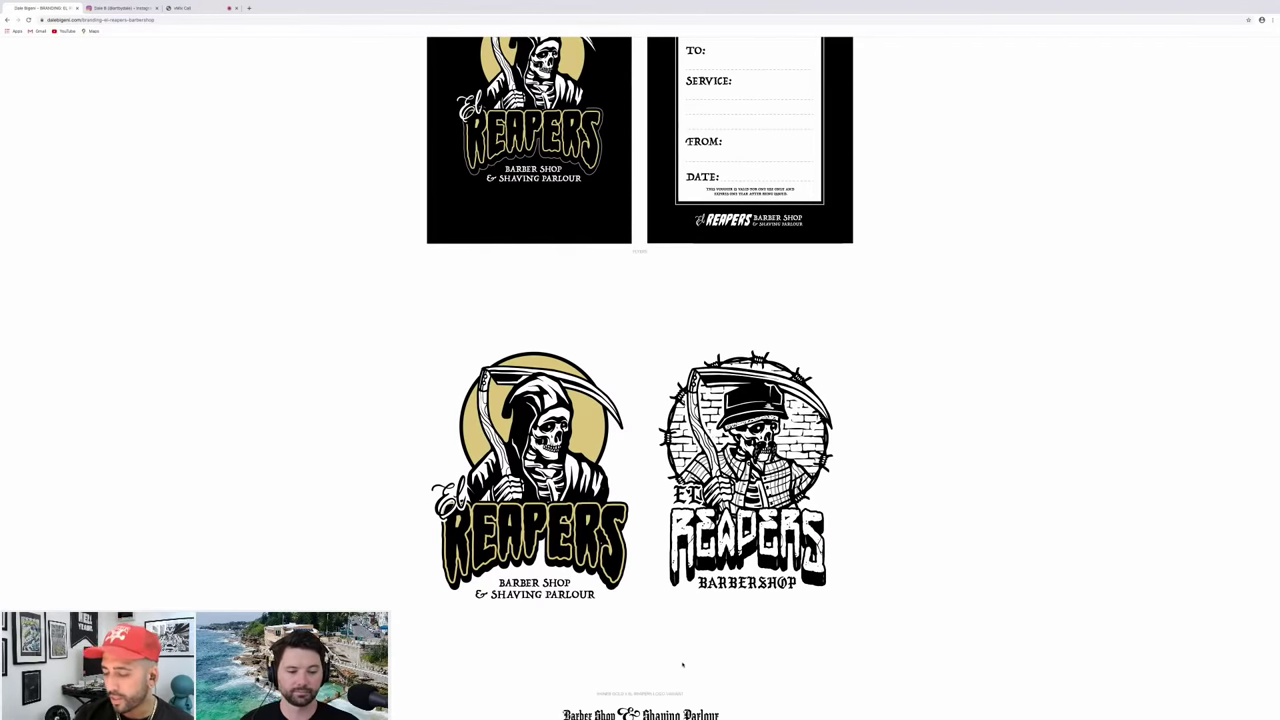
pyautogui.scroll(-2, 640, 380)
pyautogui.scroll(-1, 523, 524)
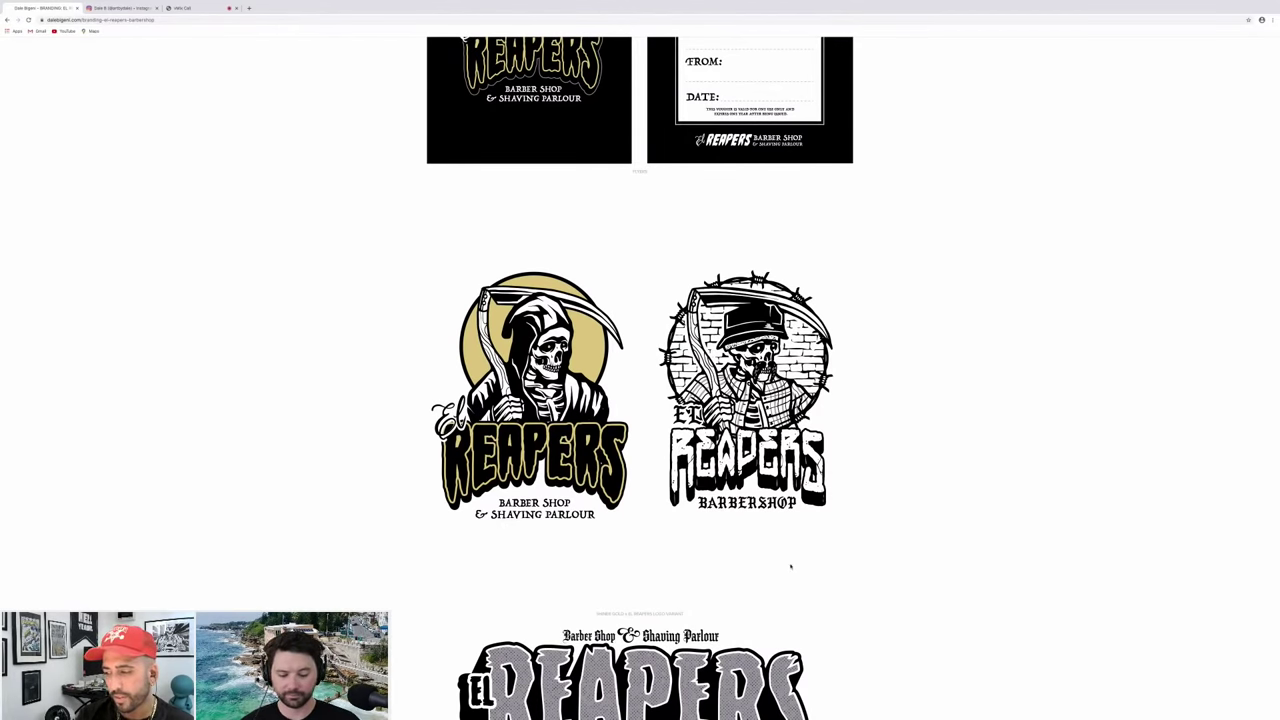
pyautogui.scroll(-5, 793, 556)
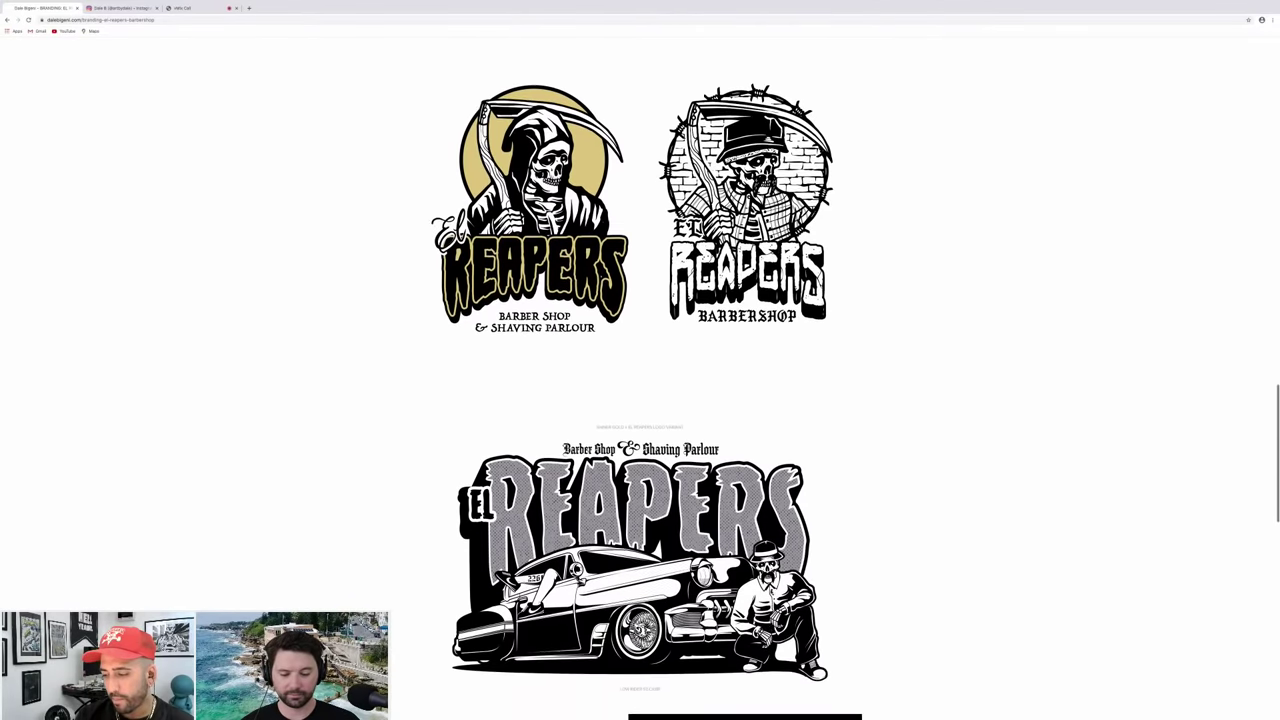
pyautogui.scroll(-8, 640, 380)
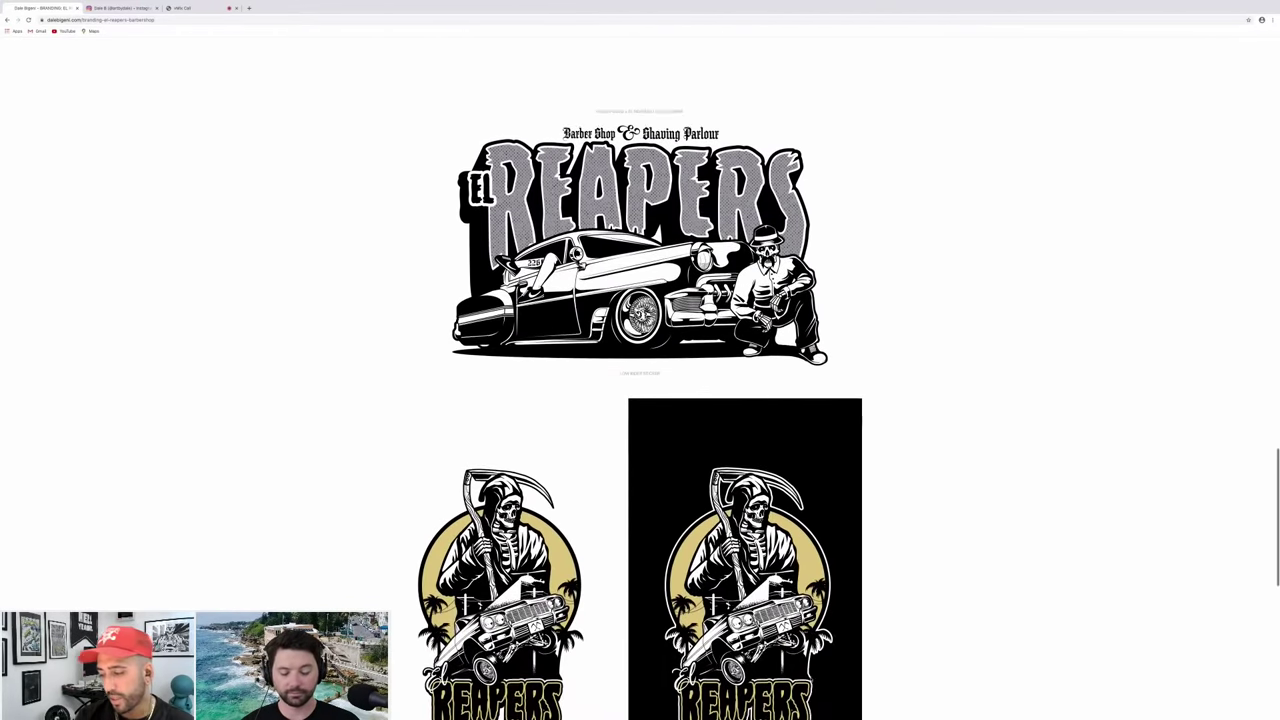
pyautogui.scroll(-3, 800, 629)
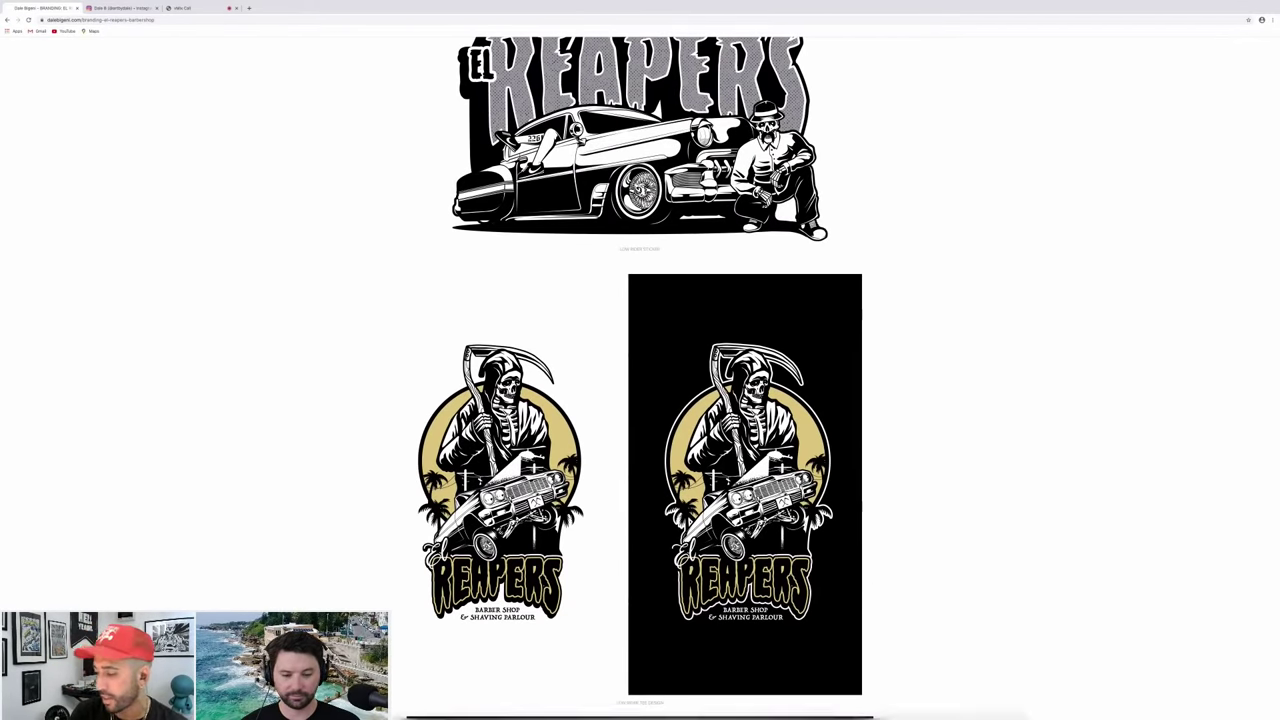
# Switch back to Photoshop and move the inked BARB lettering off the pink sketch, down beside the small outlined skull.
pyautogui.moveTo(718, 716)
pyautogui.click(719, 706)
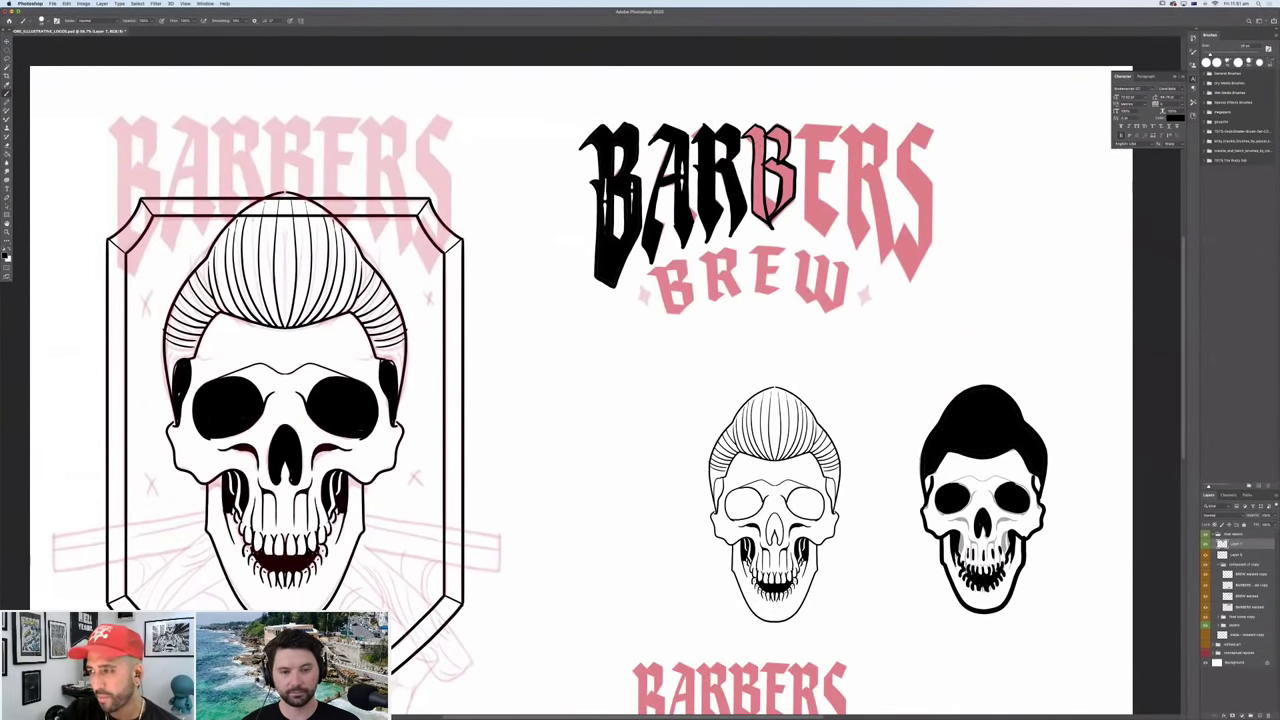
pyautogui.press('v')
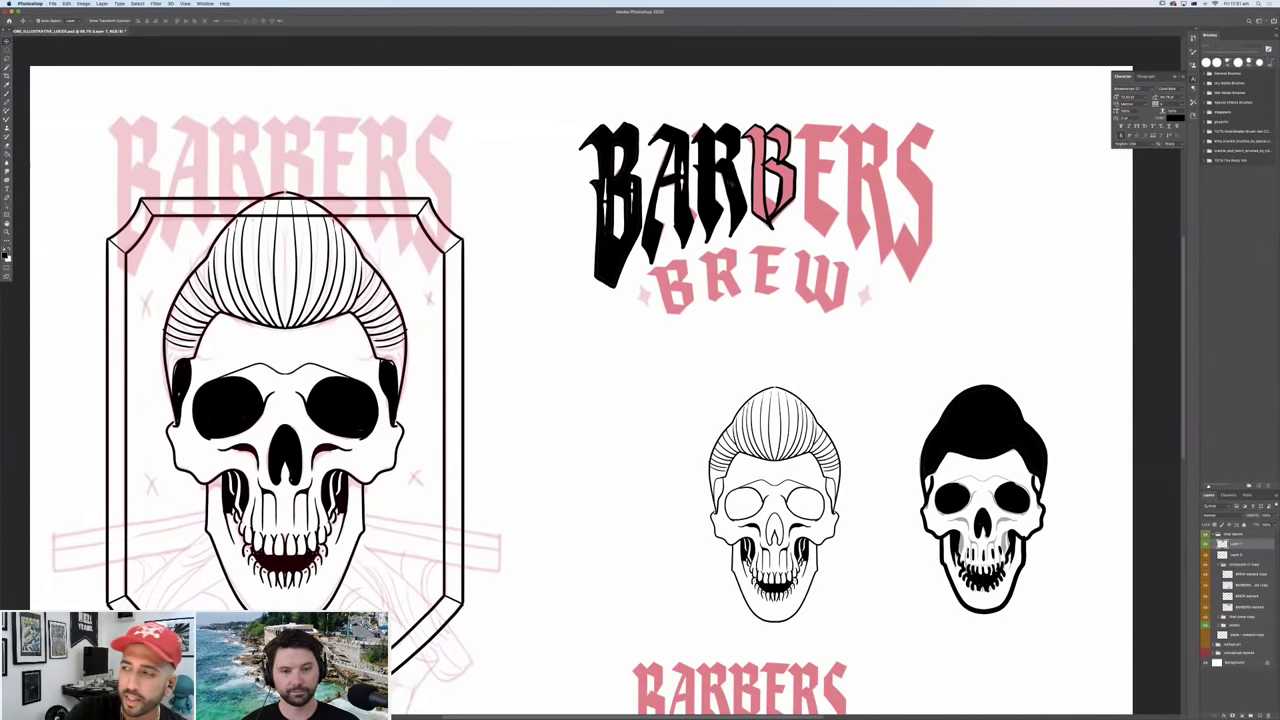
pyautogui.moveTo(750, 167); pyautogui.dragTo(700, 420)
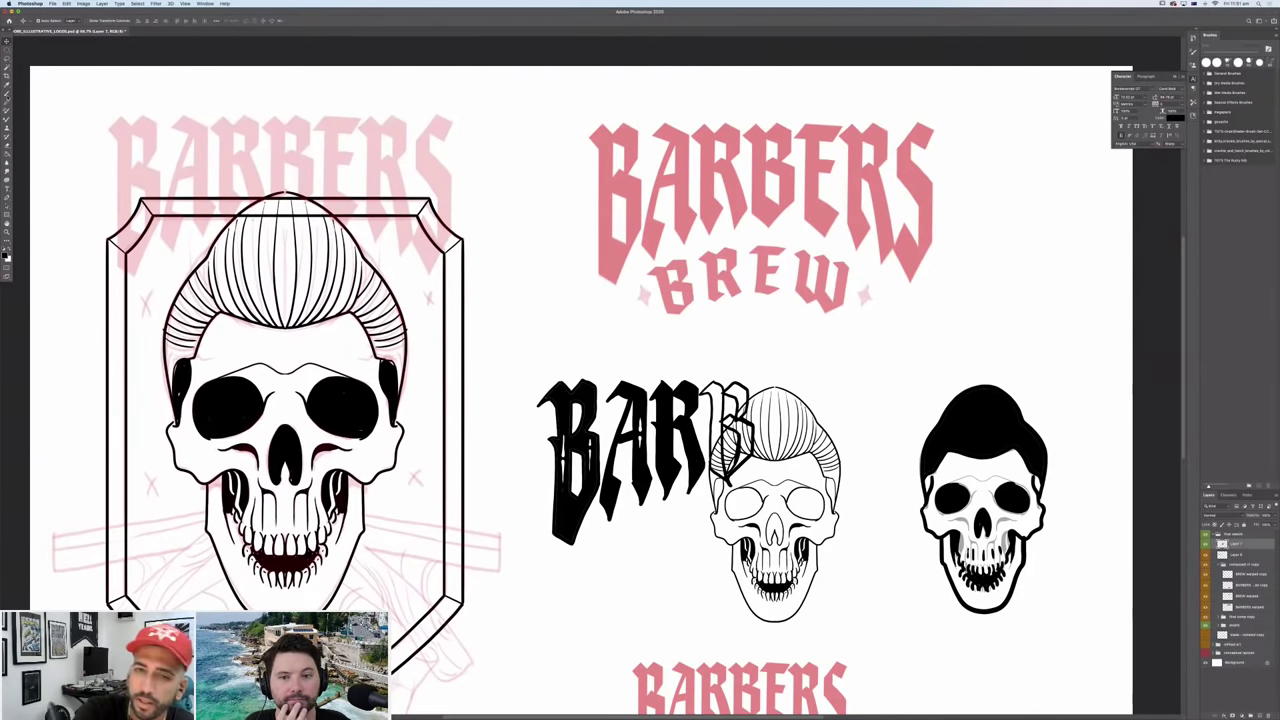
# Brush thin black offset shadow lines along the left and lower edges of the inked B, A and R.
pyautogui.press('b')
pyautogui.moveTo(541, 408)
pyautogui.mouseDown()
pyautogui.moveTo(545, 535)
pyautogui.moveTo(563, 547)
pyautogui.mouseUp()
pyautogui.moveTo(577, 455); pyautogui.dragTo(578, 490)
pyautogui.moveTo(578, 404)
pyautogui.mouseDown()
pyautogui.moveTo(612, 428)
pyautogui.moveTo(597, 506)
pyautogui.mouseUp()
pyautogui.moveTo(627, 446); pyautogui.dragTo(634, 506)
pyautogui.moveTo(628, 414); pyautogui.dragTo(659, 497)
pyautogui.moveTo(683, 451); pyautogui.dragTo(685, 487)
pyautogui.moveTo(679, 401); pyautogui.dragTo(685, 414)
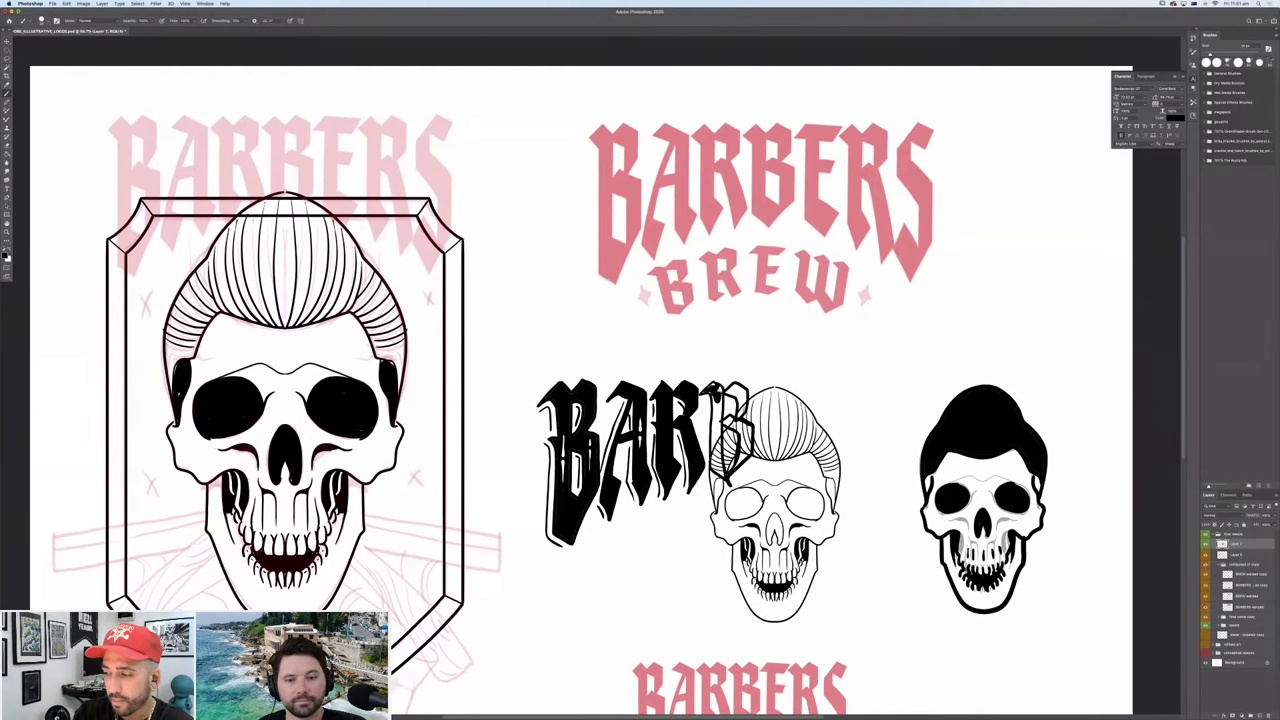
# Fill the second B solid black and move the BARB lettering back over the pink BARBERS lettering.
pyautogui.moveTo(713, 398)
pyautogui.mouseDown()
pyautogui.moveTo(714, 466)
pyautogui.moveTo(720, 436)
pyautogui.moveTo(748, 432)
pyautogui.moveTo(739, 464)
pyautogui.moveTo(748, 454)
pyautogui.mouseUp()
pyautogui.moveTo(726, 390); pyautogui.dragTo(740, 402)
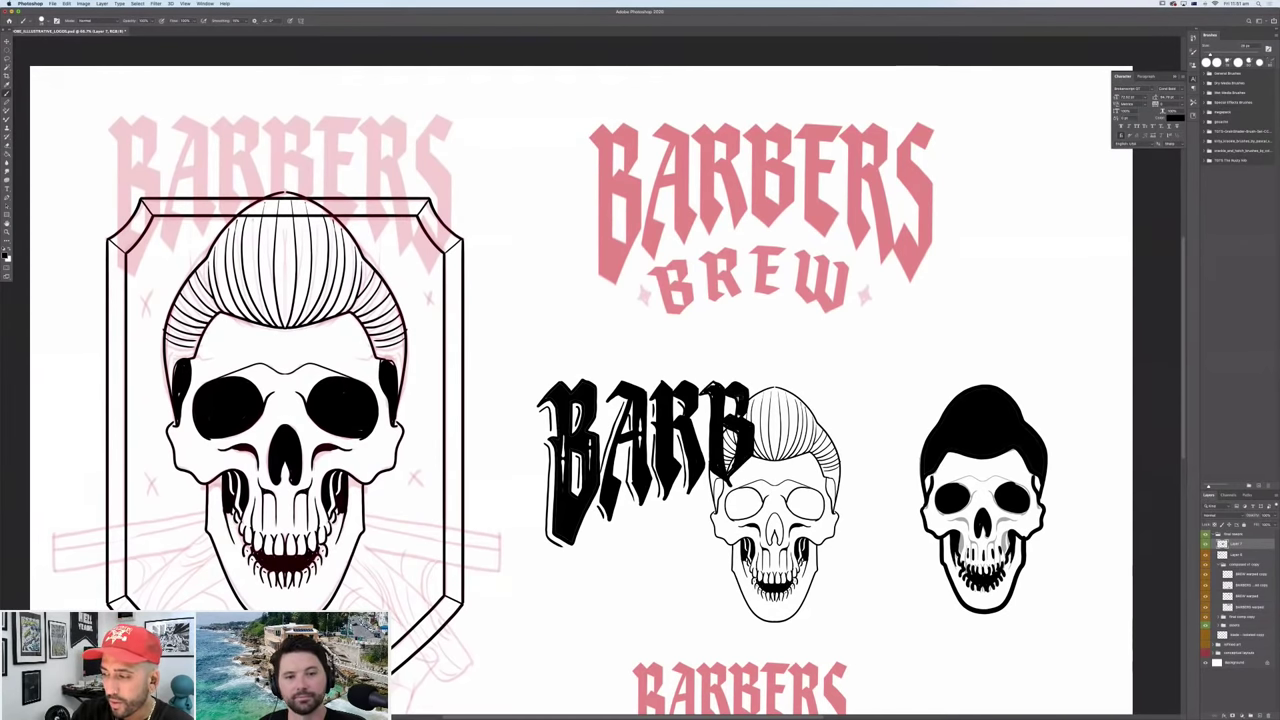
pyautogui.press('v')
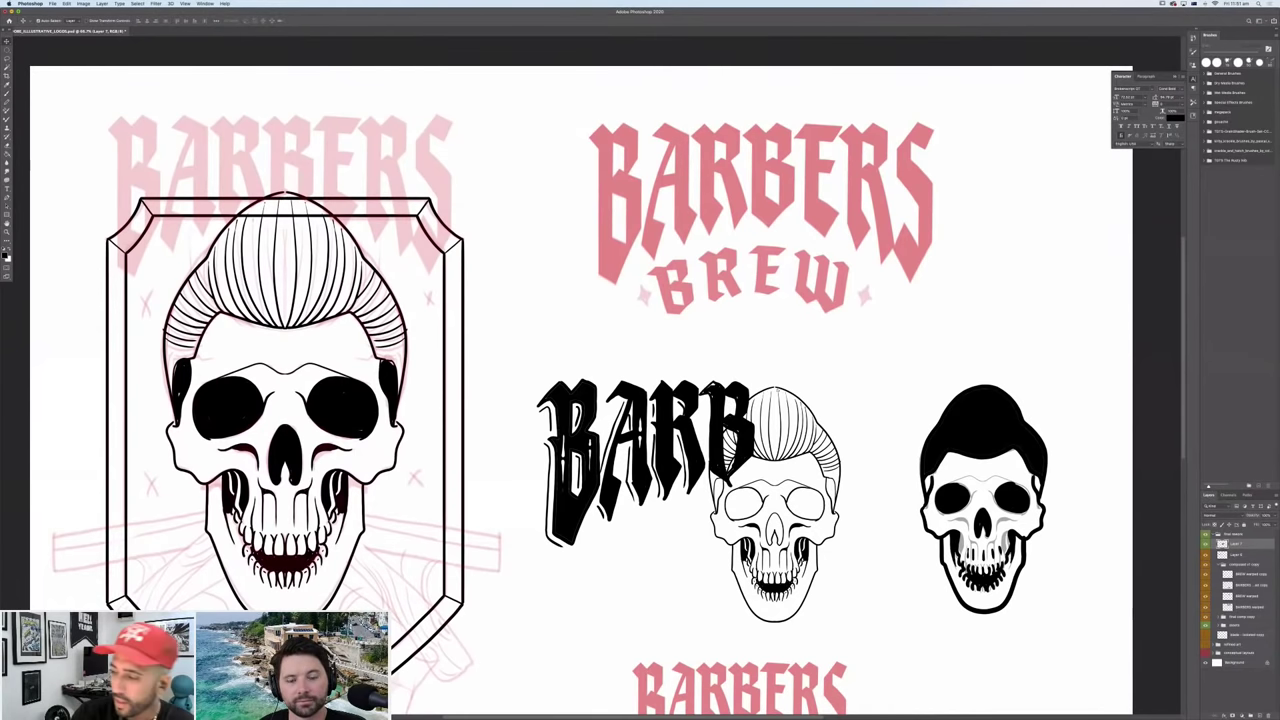
pyautogui.moveTo(745, 416); pyautogui.dragTo(759, 134)
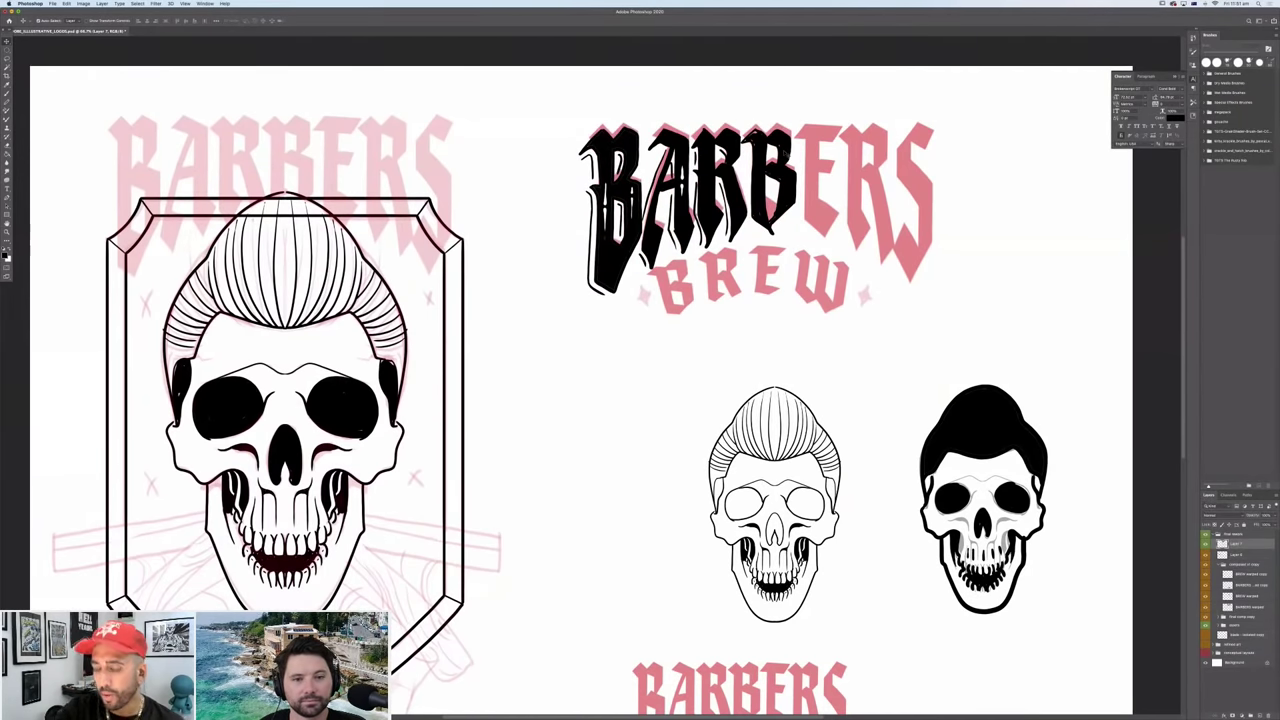
# Try shifting the faint pink badge sketch sideways and brushing three small drips beneath the upper BREW lettering.
pyautogui.press('super+minus')
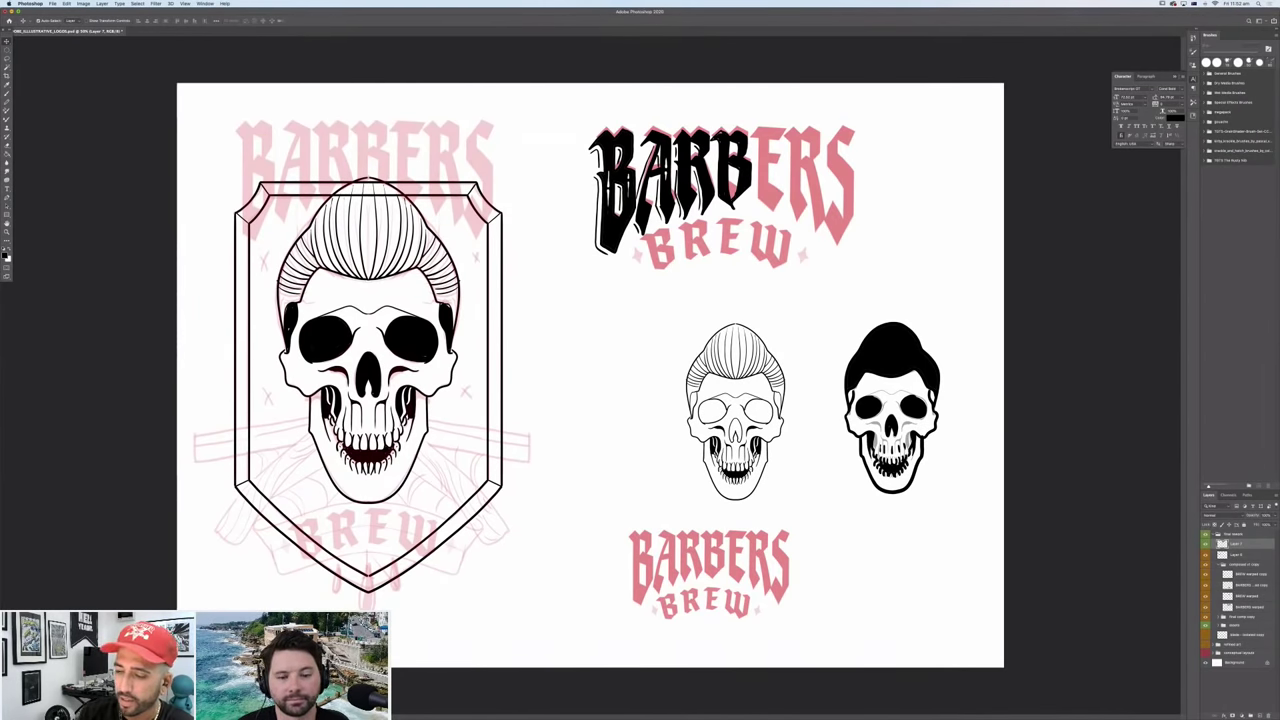
pyautogui.moveTo(368, 605); pyautogui.dragTo(445, 592)
pyautogui.press('b')
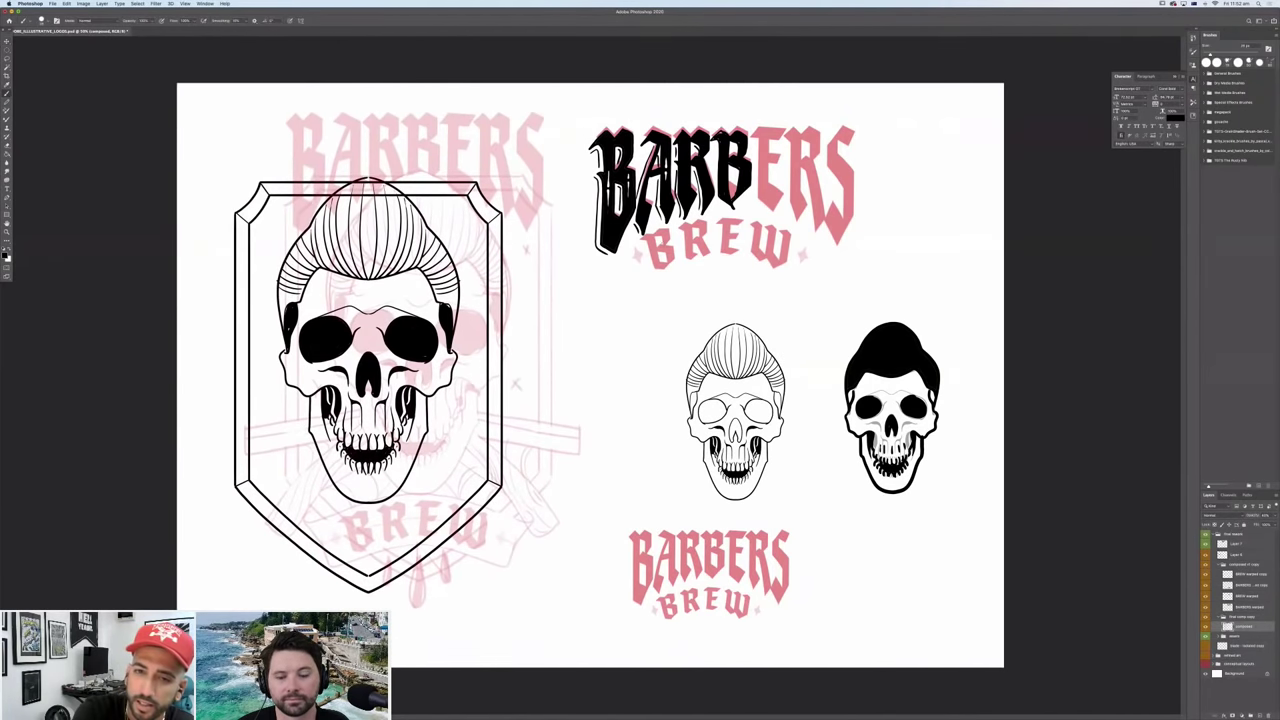
pyautogui.moveTo(714, 260)
pyautogui.mouseDown()
pyautogui.moveTo(714, 288)
pyautogui.moveTo(697, 284)
pyautogui.moveTo(734, 283)
pyautogui.mouseUp()
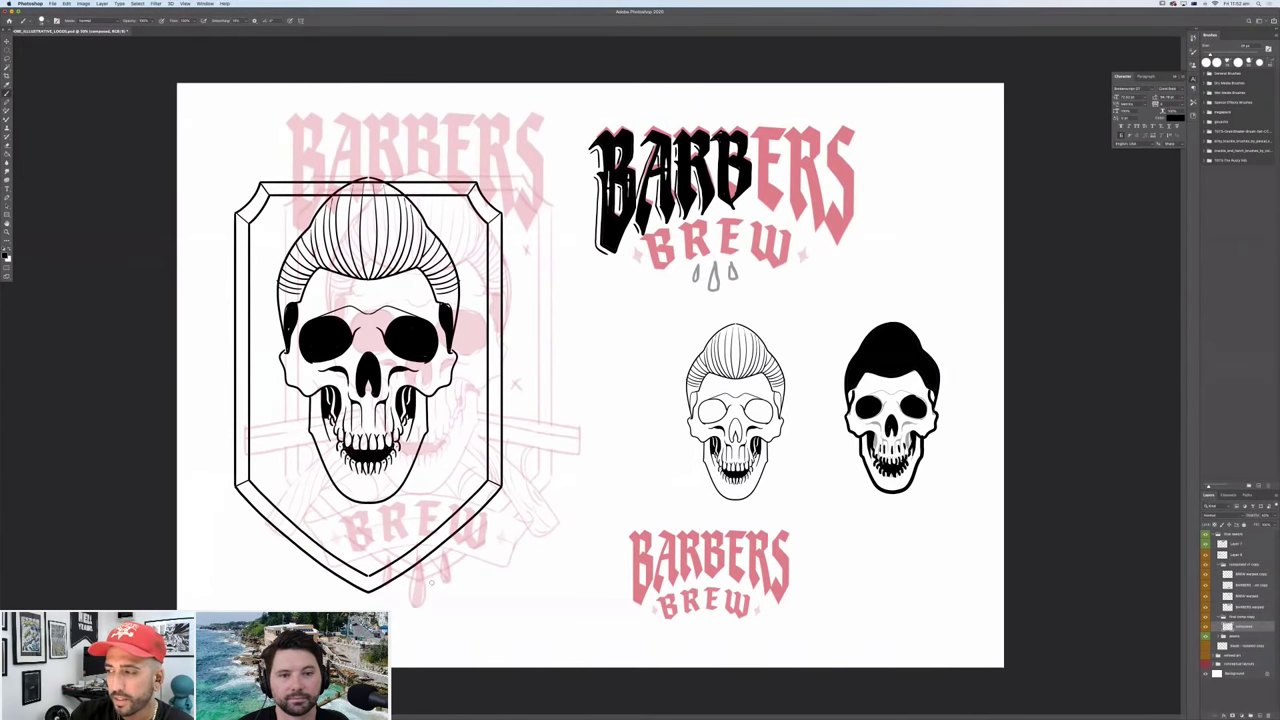
# Undo the drips under BREW and the shift of the pink badge sketch.
pyautogui.hotkey('ctrl', 'z')
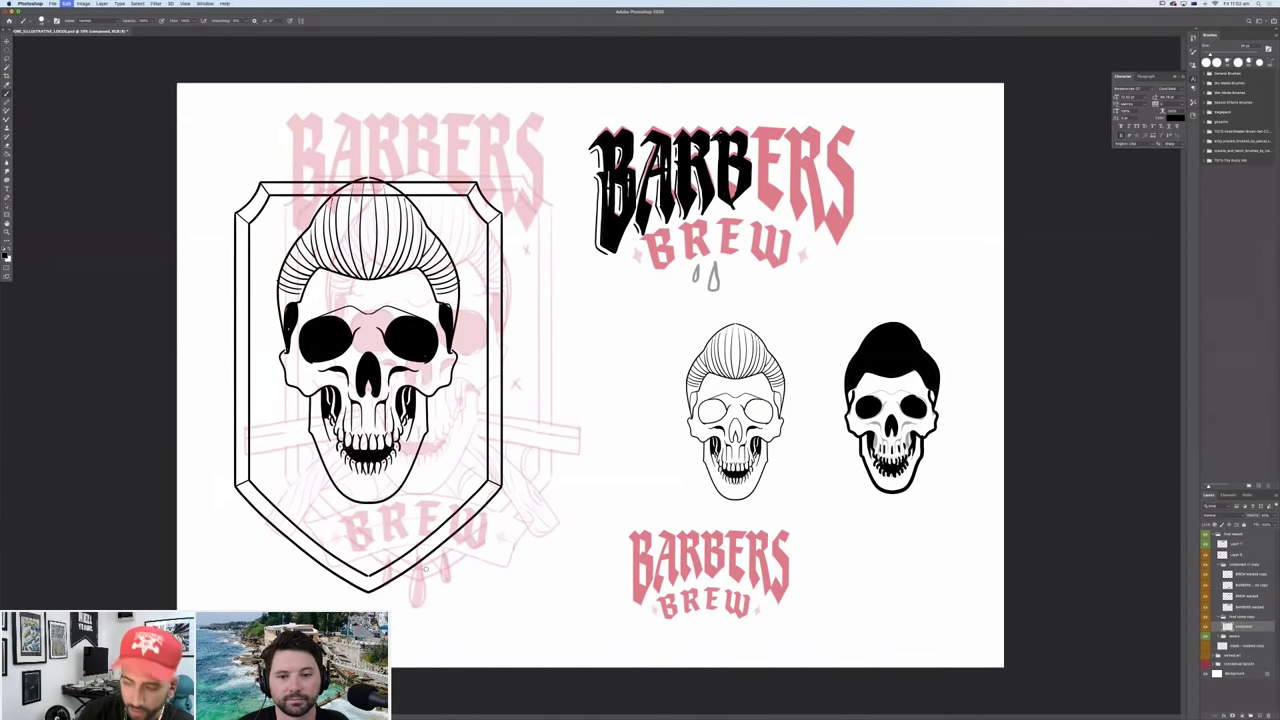
pyautogui.hotkey('ctrl', 'z')
pyautogui.hotkey('ctrl', 'z')
pyautogui.hotkey('ctrl', 'z')
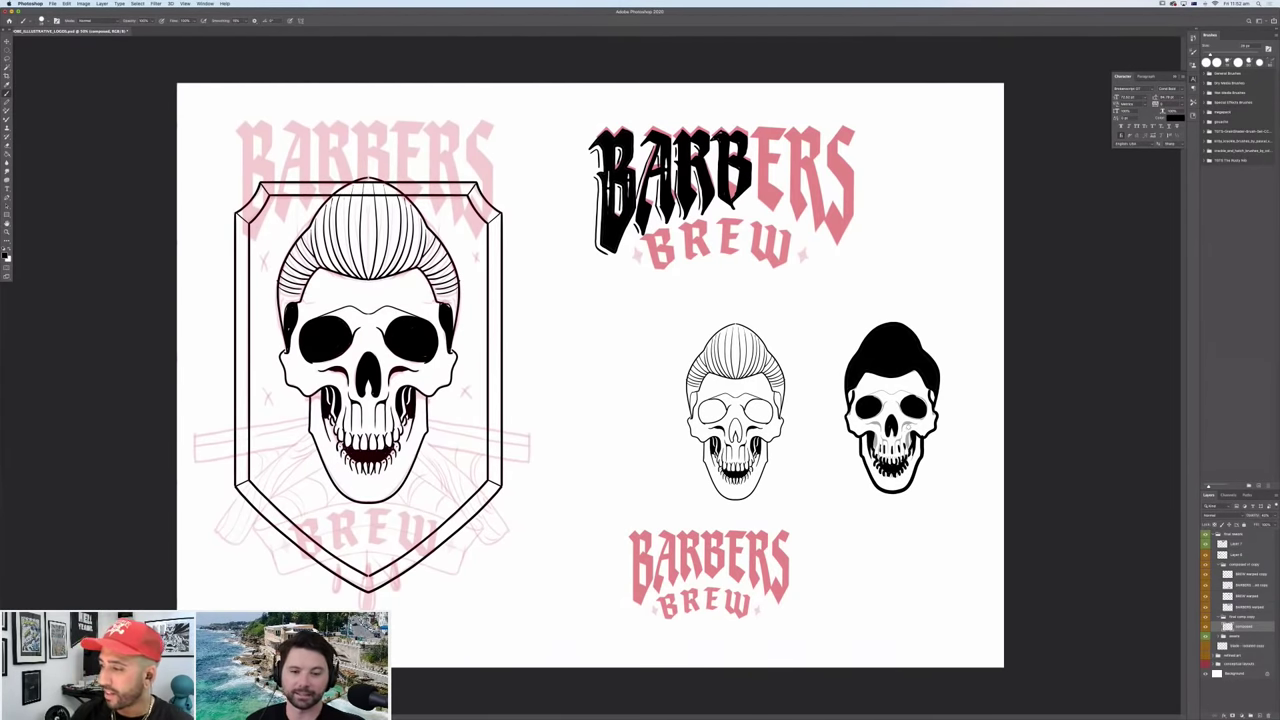
# Switch the brush to white and dab a pupil in each eye socket of the small skull with solid black hair.
pyautogui.press('x')
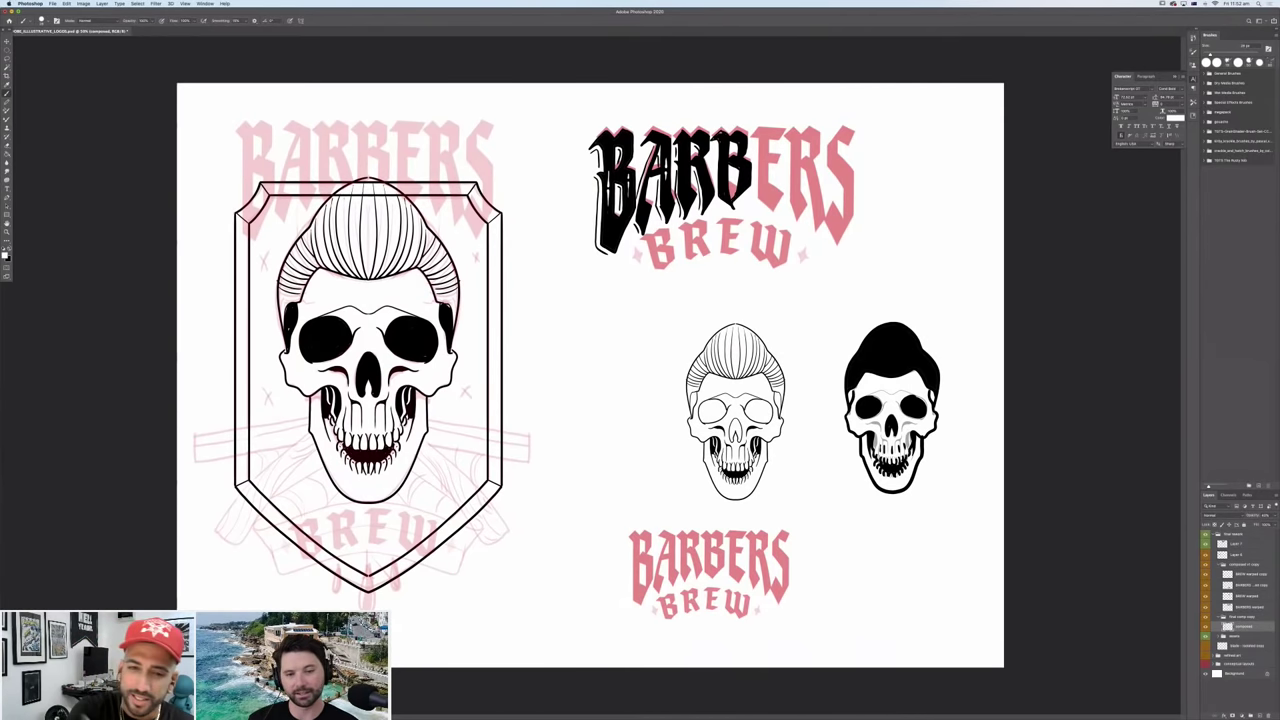
pyautogui.click(868, 408)
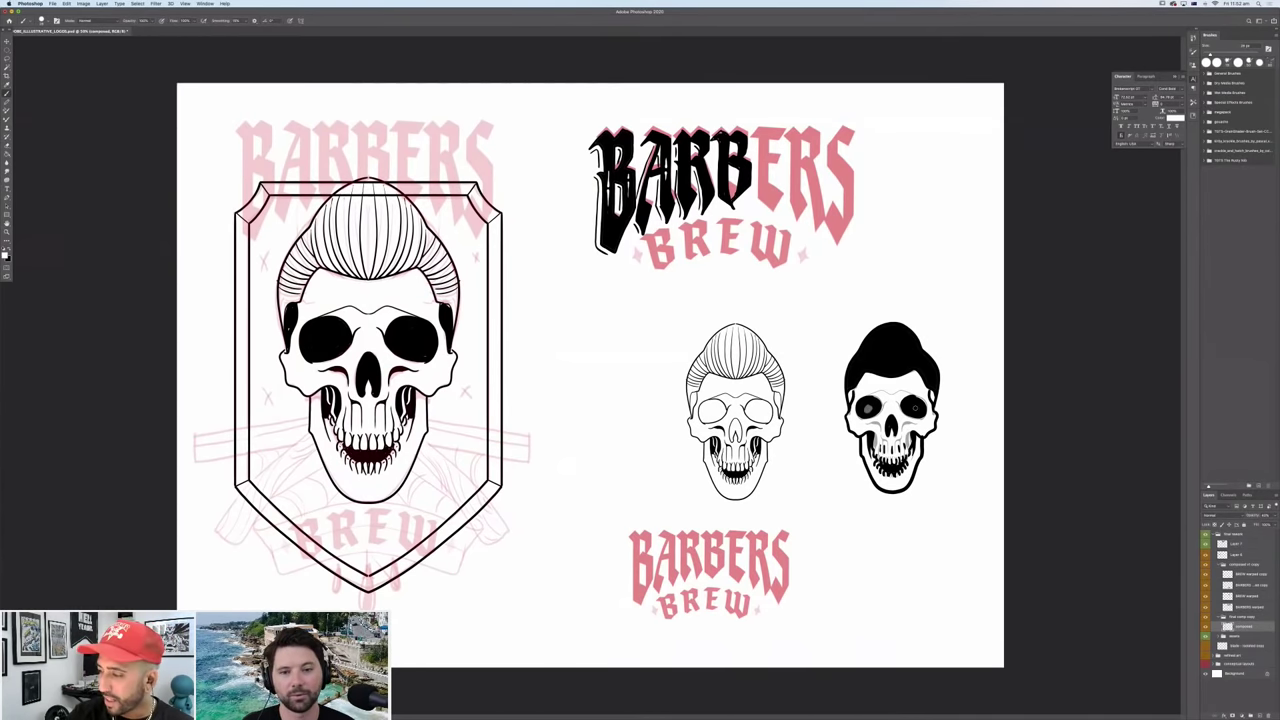
pyautogui.click(915, 404)
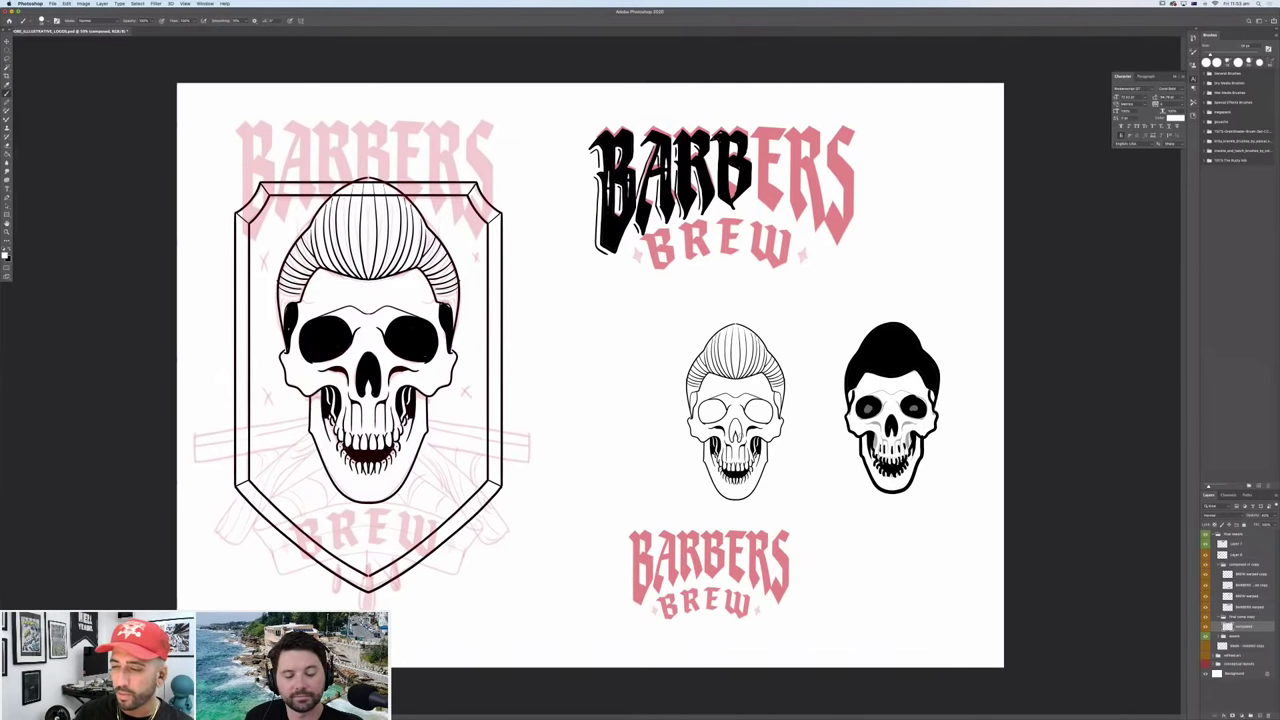
# Select the small line-art skull with the Move tool and minimise the Photoshop window to the desktop.
pyautogui.press('v')
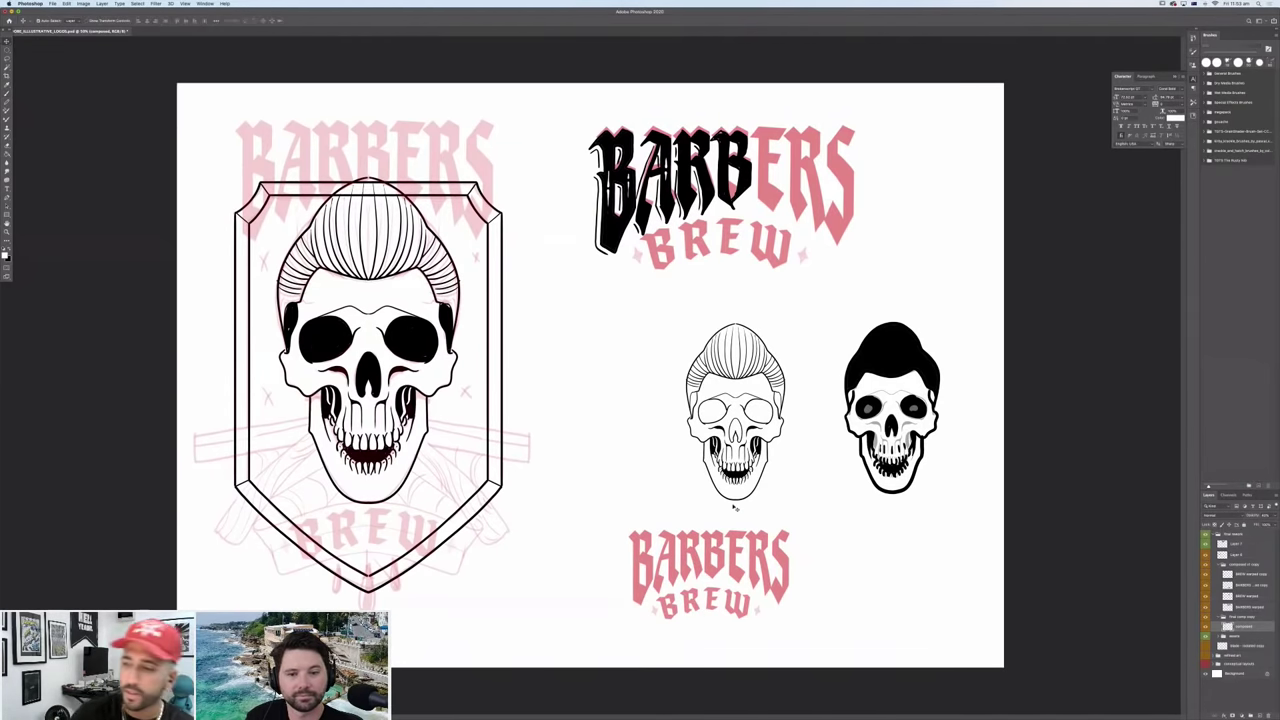
pyautogui.click(770, 442)
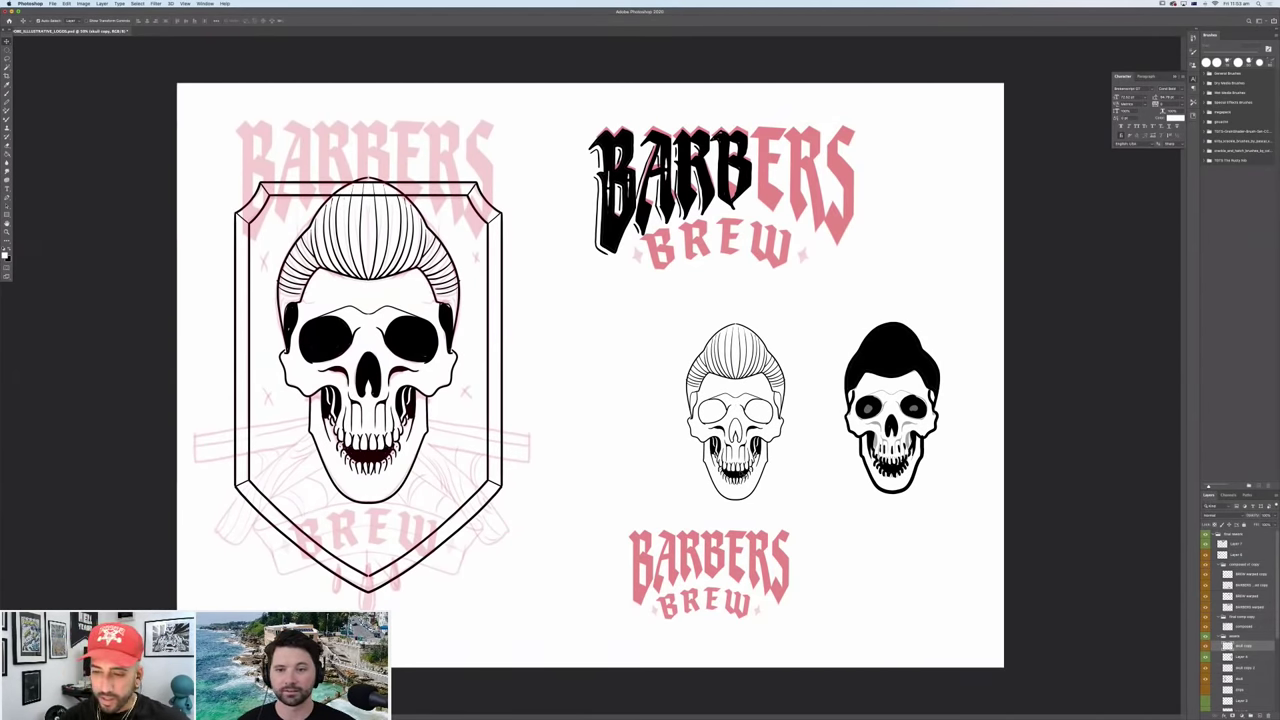
pyautogui.moveTo(667, 717)
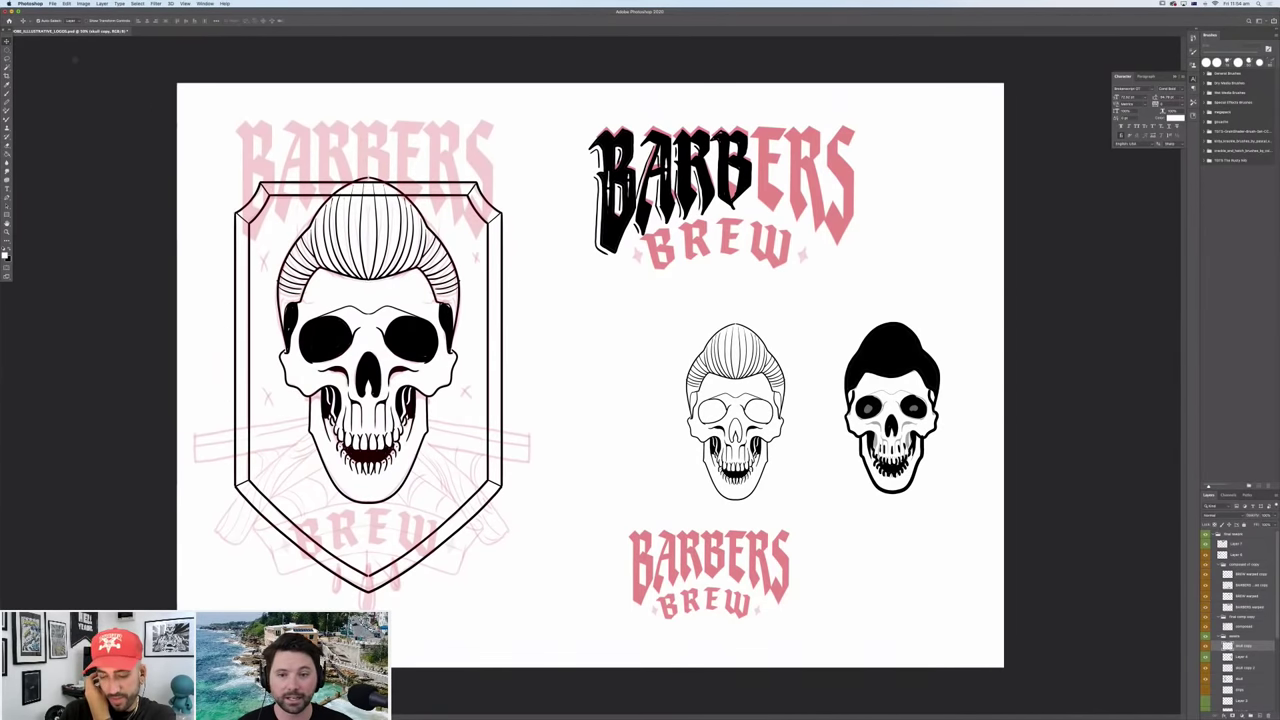
pyautogui.click(11, 11)
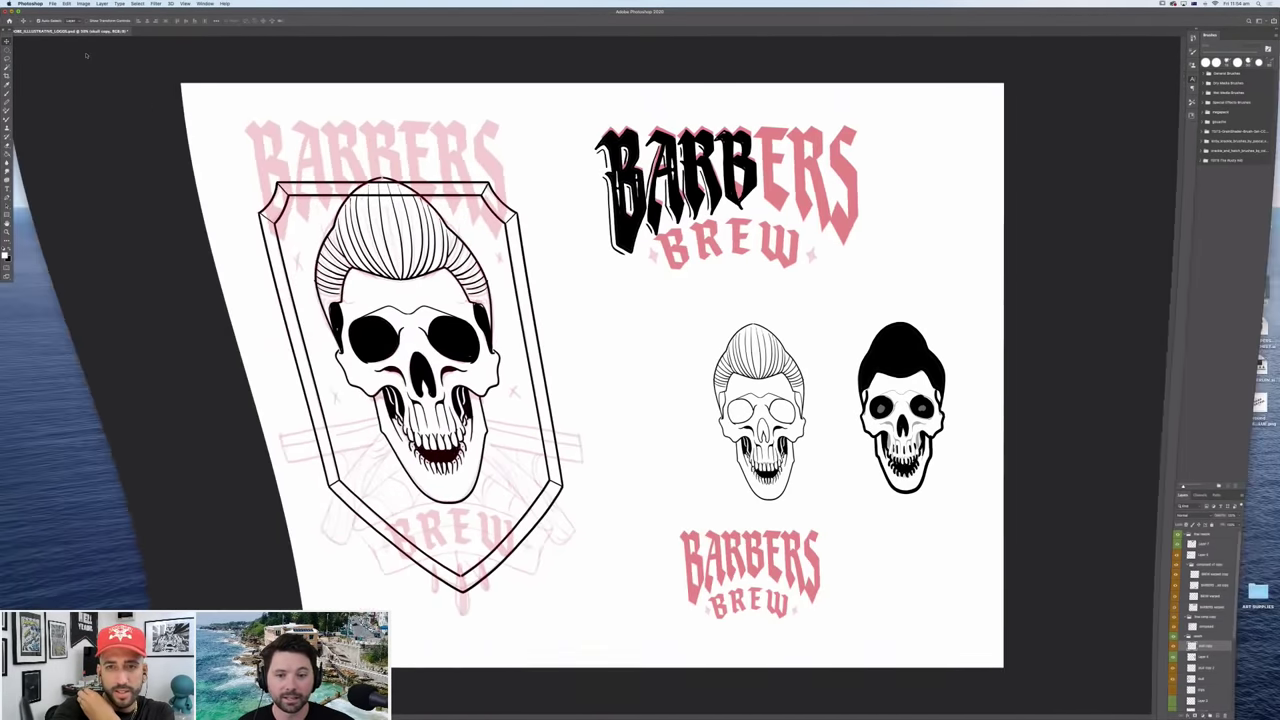